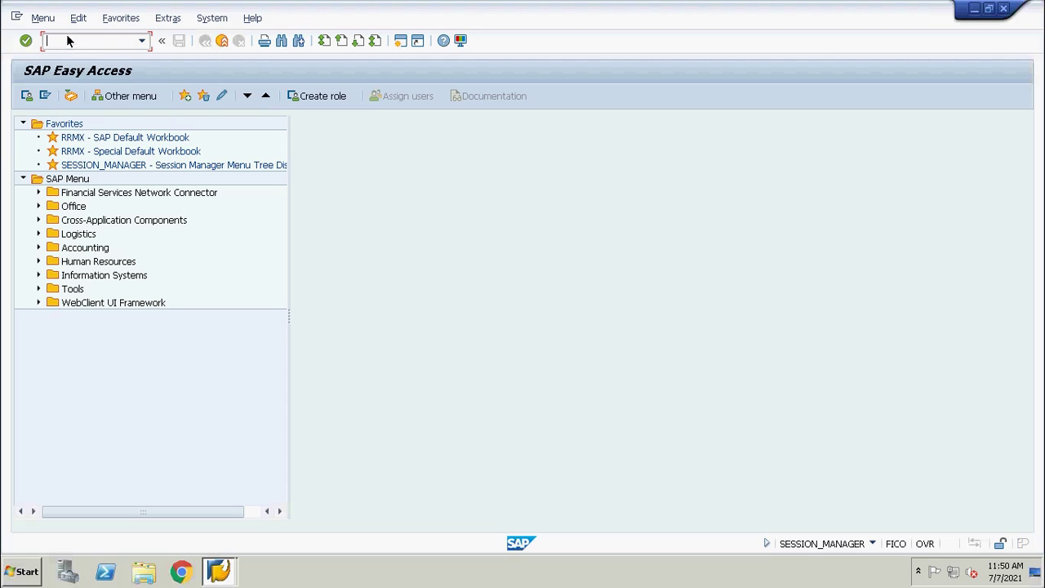
- Run transaction spro, view the SAP Reference IMG structure, and return to SAP Easy Access
type("spro")
key("Return")
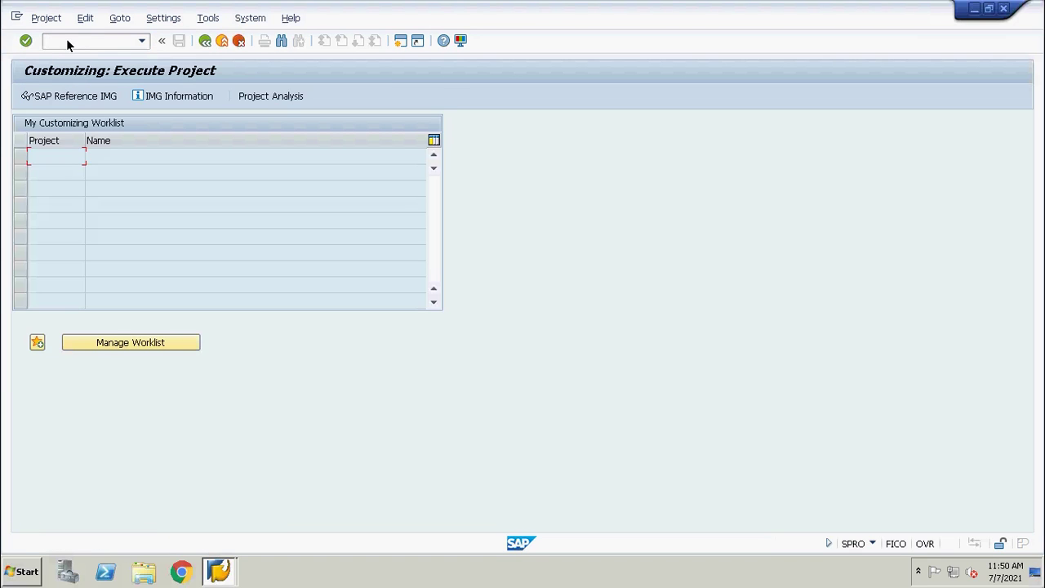
left_click(81, 96)
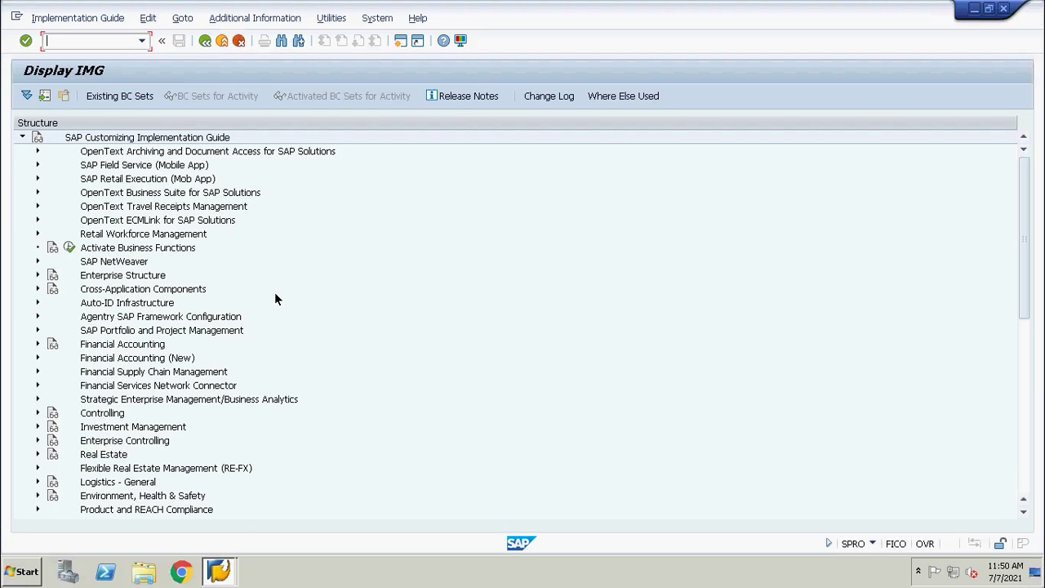
left_click(206, 42)
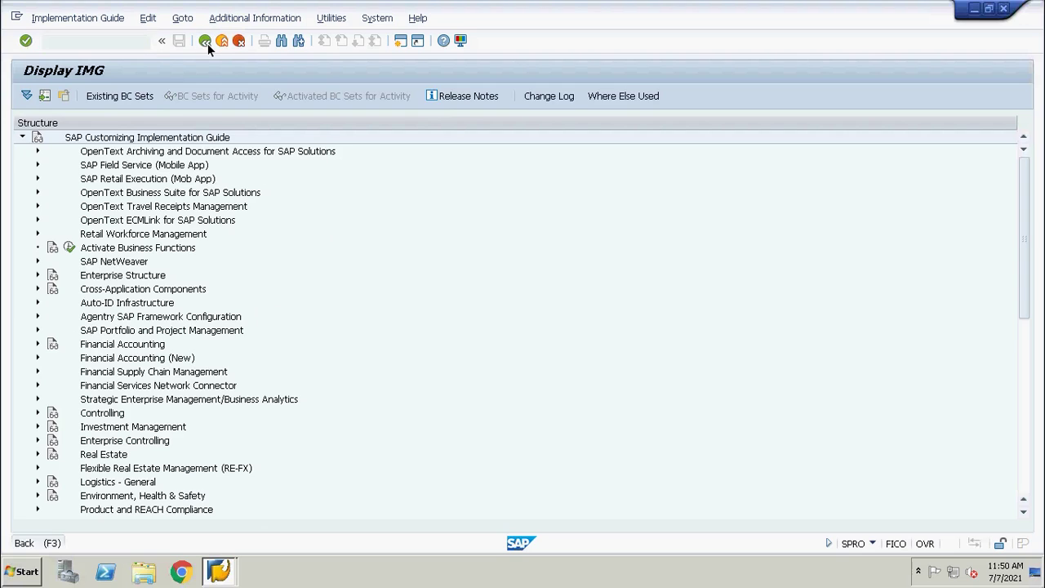
left_click(206, 42)
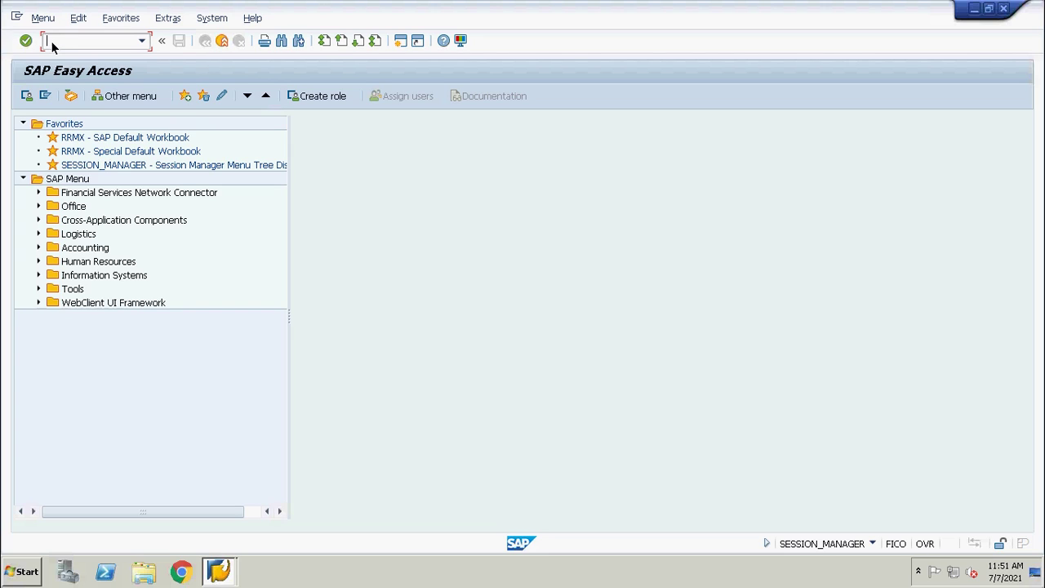
type("spro")
key("BackSpace")
key("BackSpace")
key("BackSpace")
key("BackSpace")
left_click(66, 253)
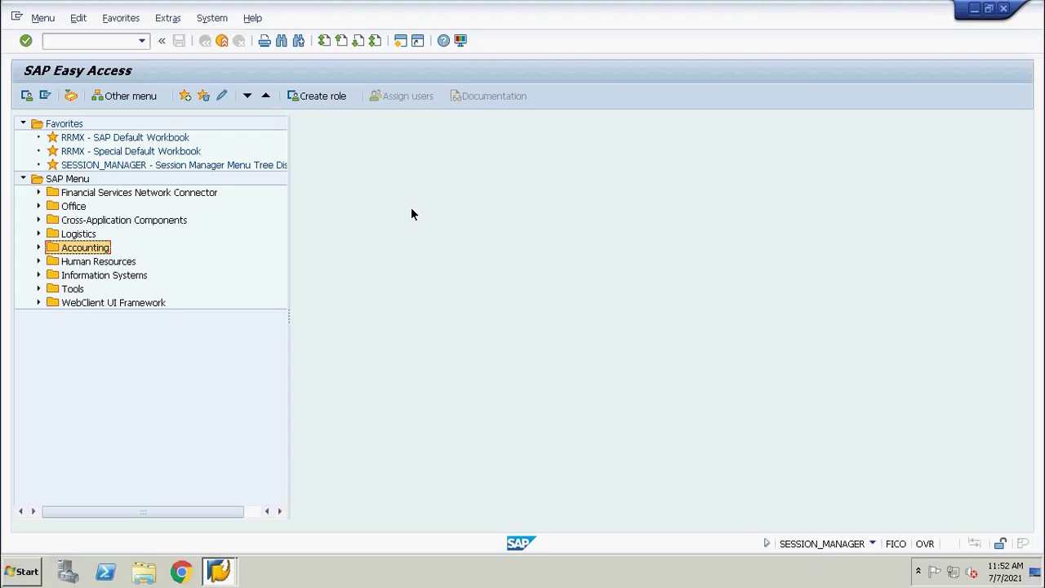
- Open the SAP Reference IMG through transaction spro and expand Enterprise Structure
left_click(61, 42)
type("spro")
key("Return")
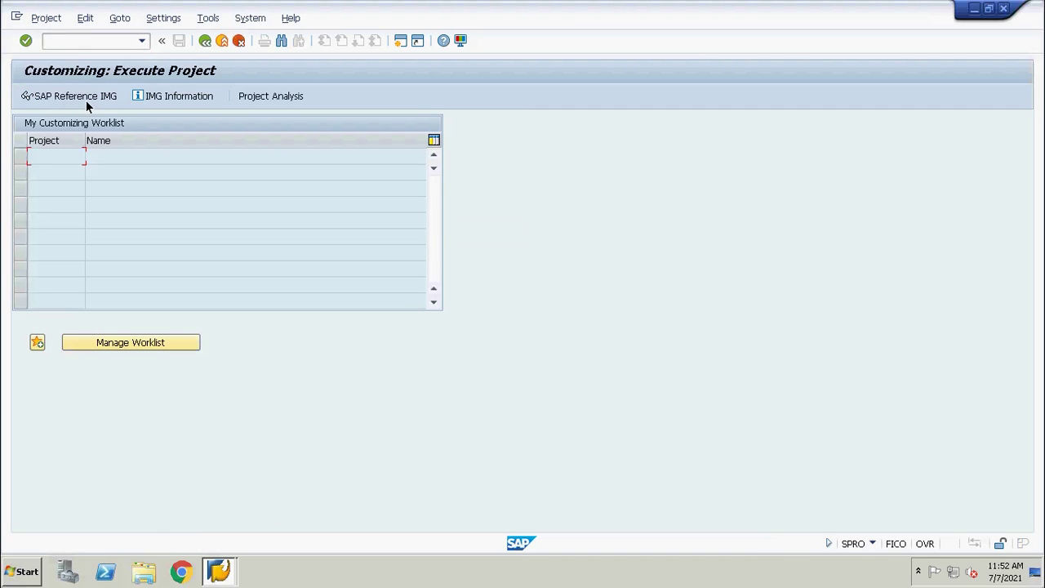
left_click(86, 99)
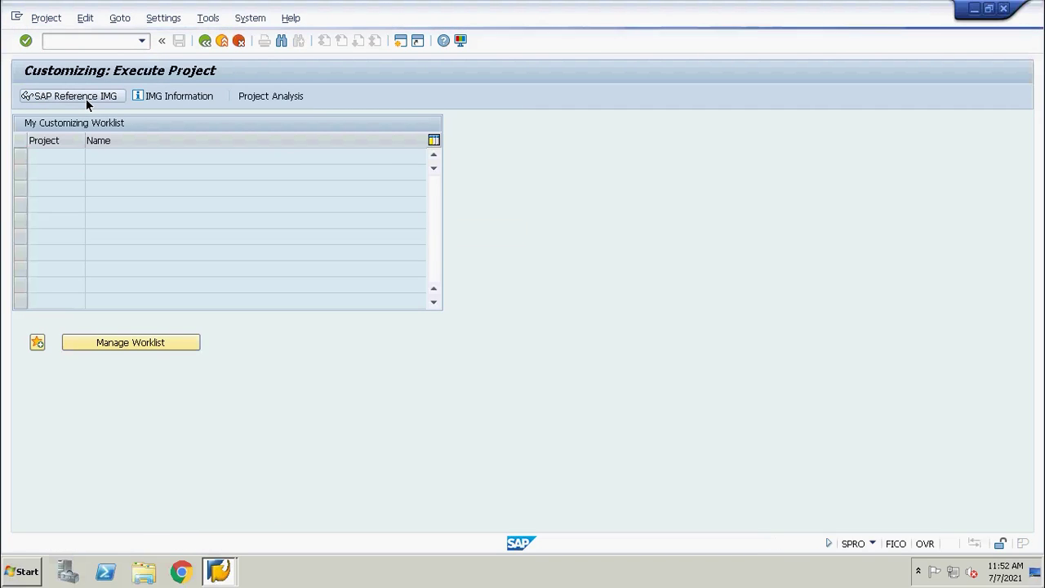
left_click(131, 276)
double_click(130, 276)
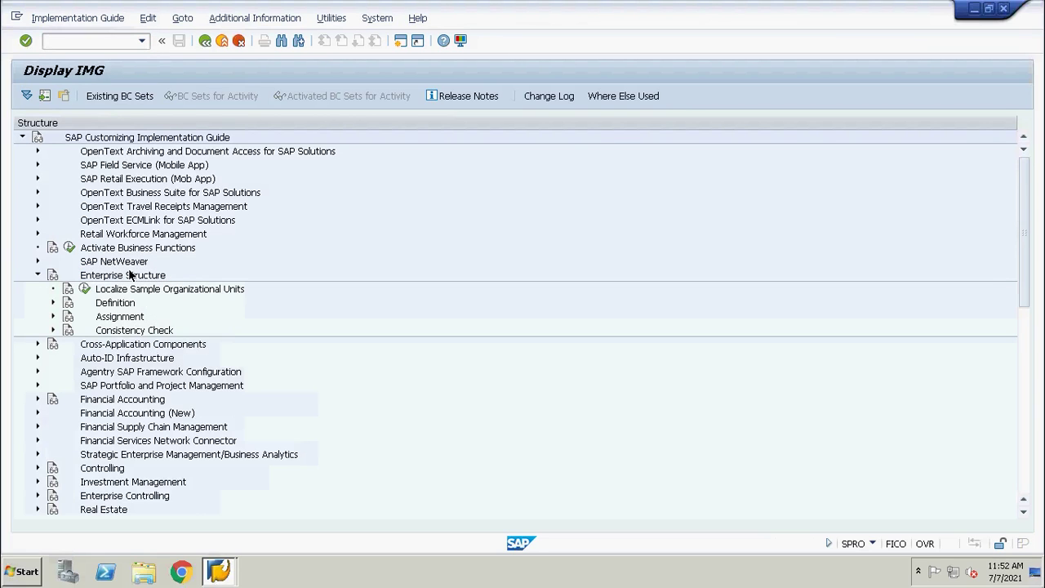
- Expand Definition and its Financial Accounting node to view Define company, and return to SAP Easy Access
key("Down")
key("Down")
key("Right")
key("Down")
key("Down")
key("Up")
key("Down")
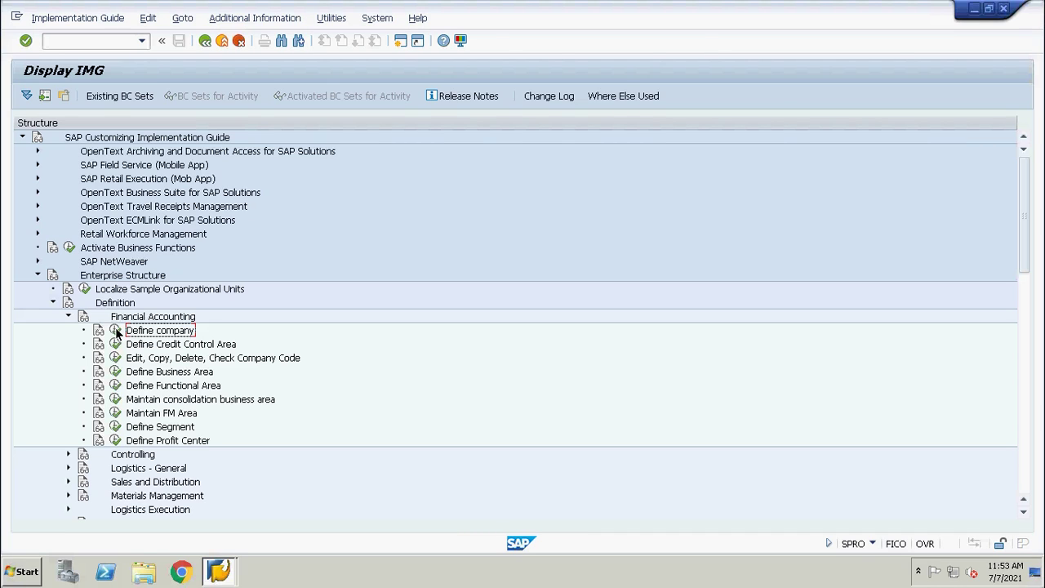
left_click(204, 41)
left_click(204, 41)
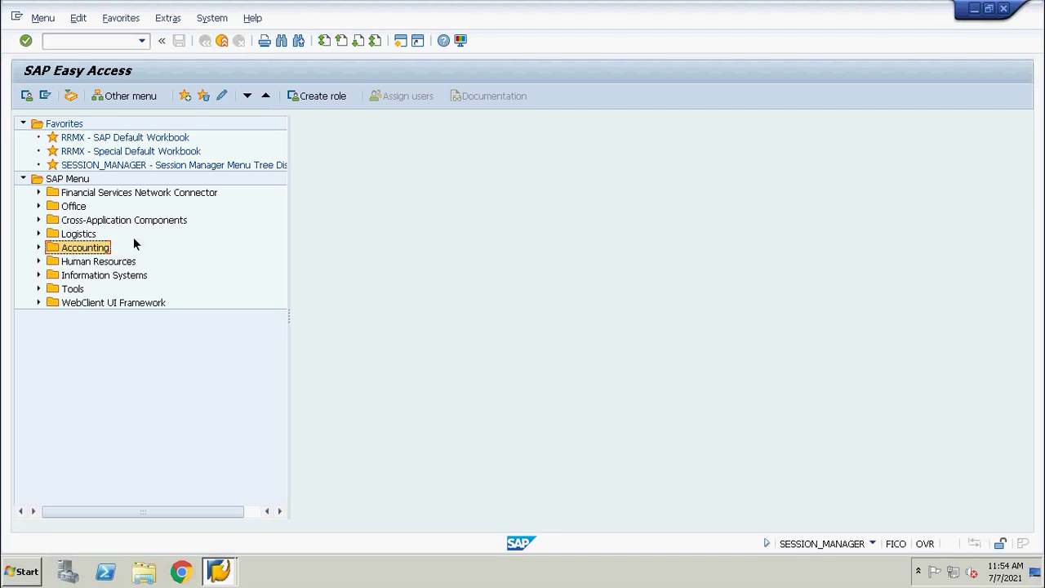
- Expand the Accounting folder and its Financial Accounting subfolder in the SAP Menu
double_click(85, 249)
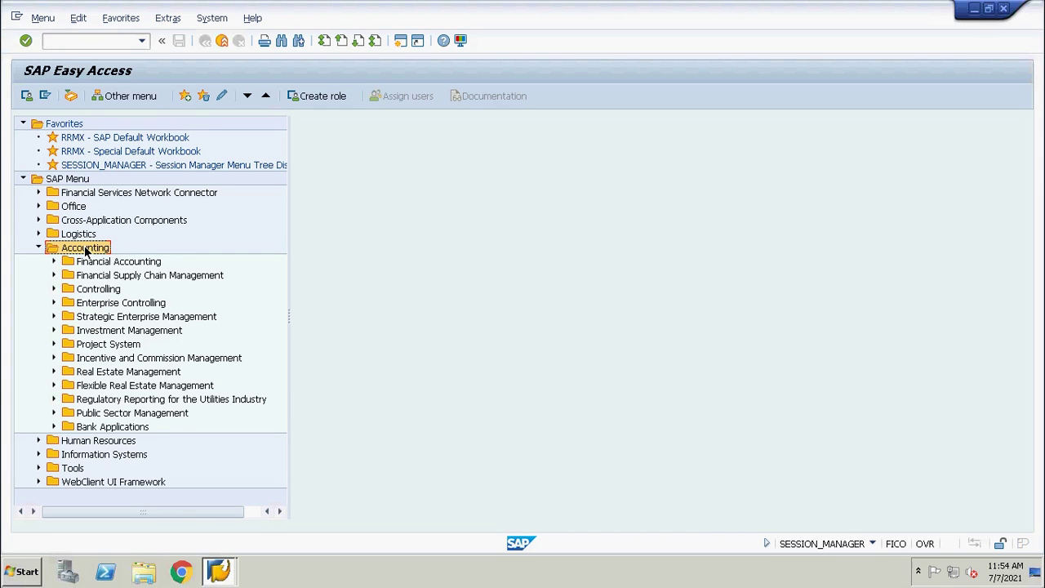
key("Down")
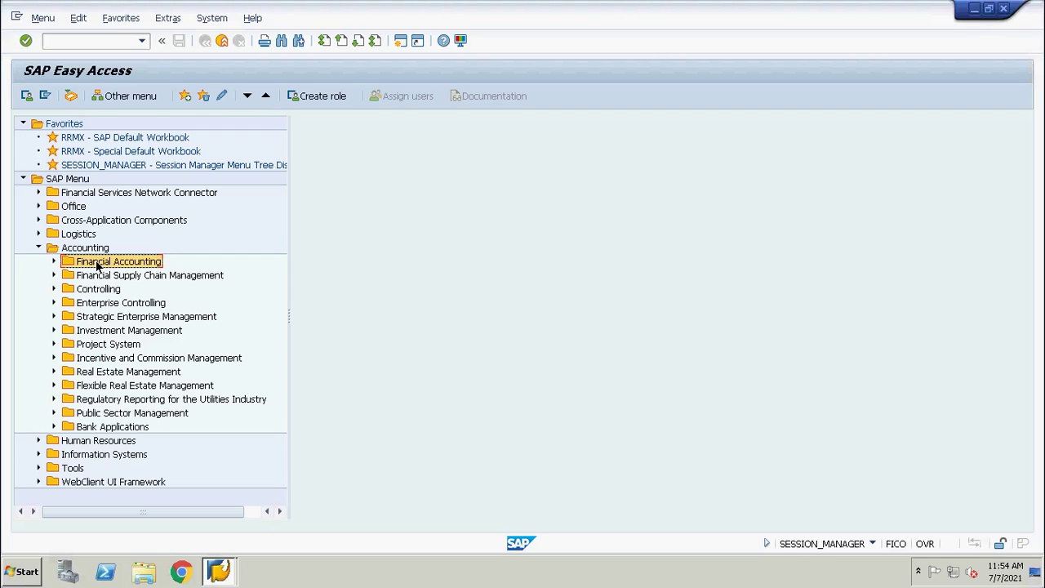
double_click(96, 263)
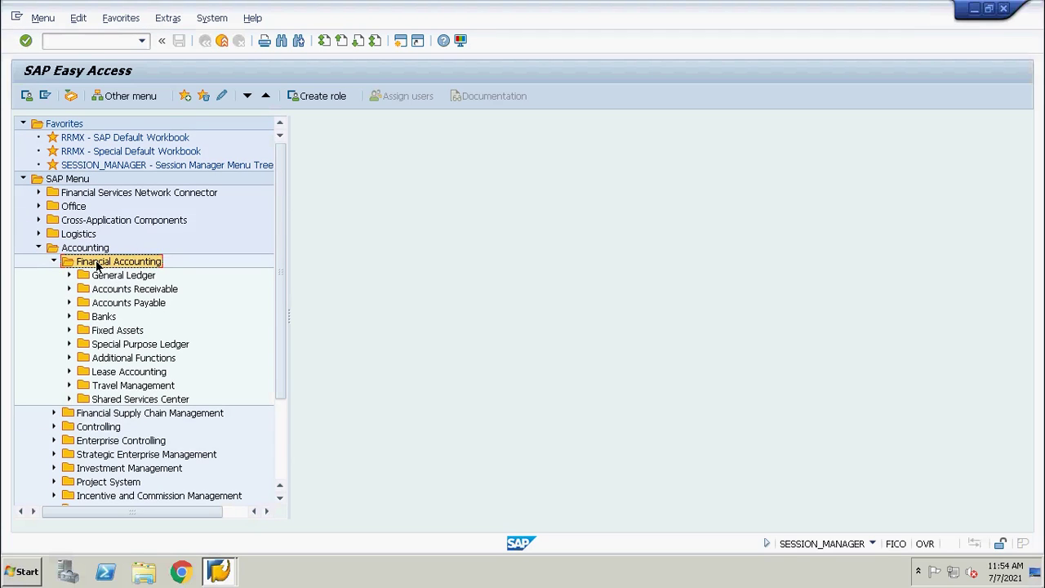
- Examine the Financial Accounting subfolders from General Ledger through Fixed Assets, ending on General Ledger
left_click(97, 275)
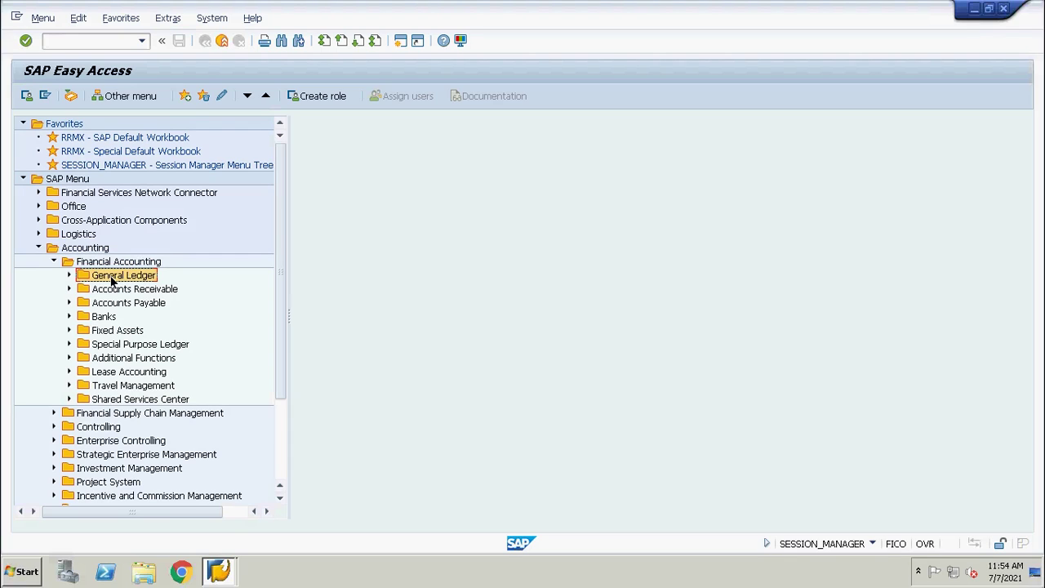
key("Down")
key("Down")
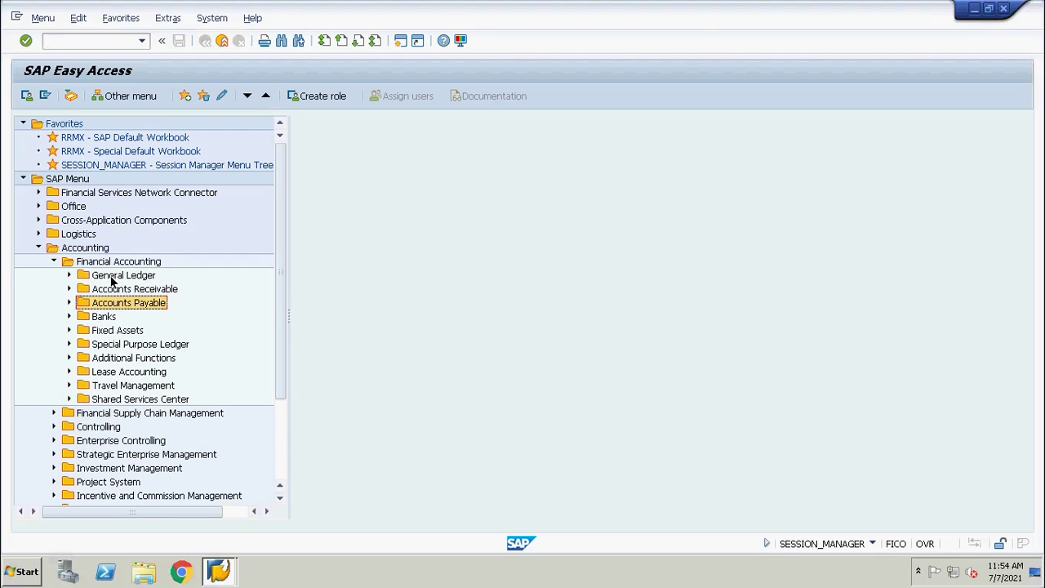
key("Up")
key("Down")
key("Down")
key("Down")
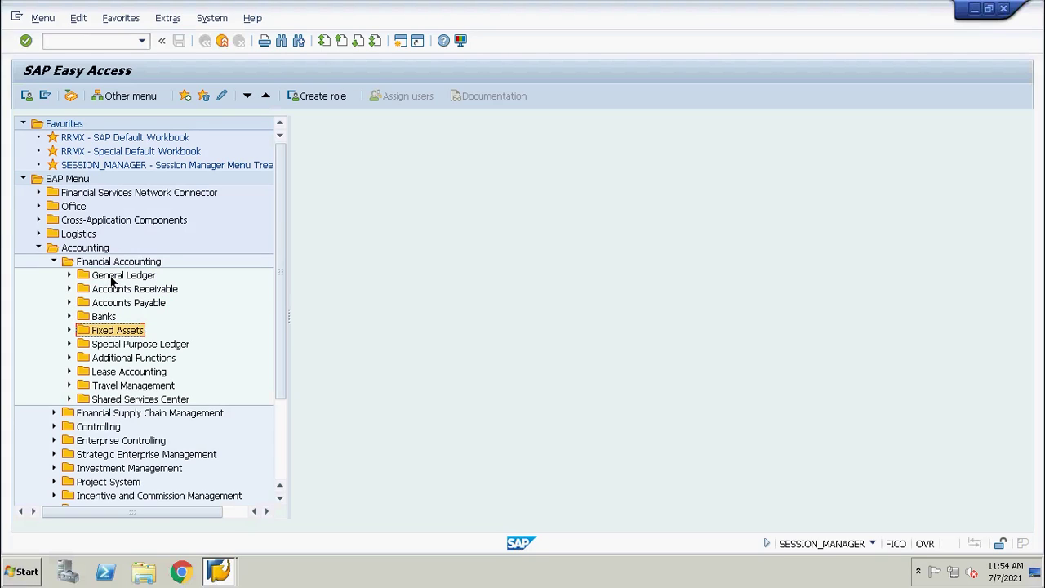
key("Up")
key("Up")
key("Up")
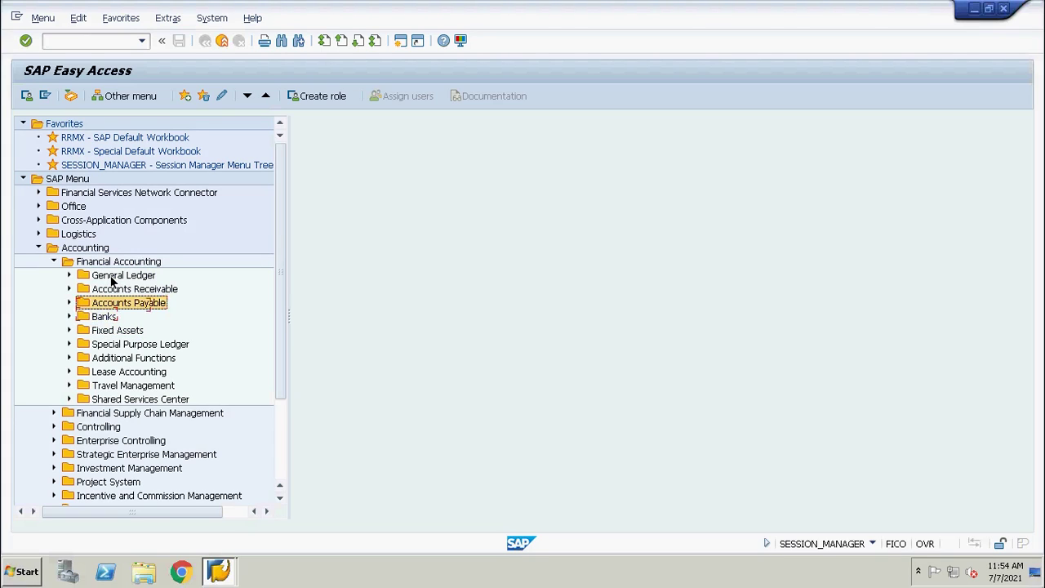
key("Down")
key("Down")
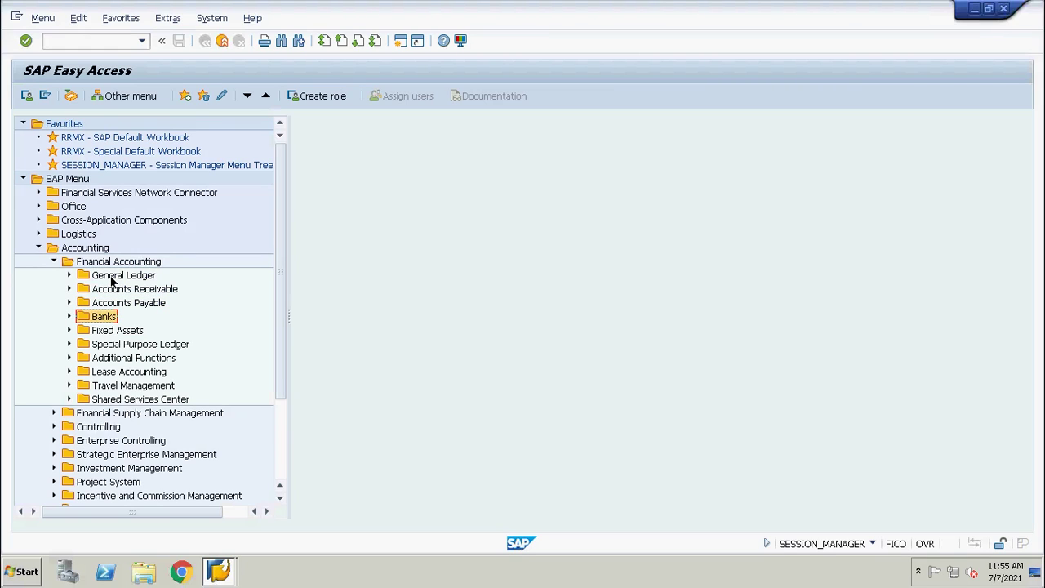
key("Down")
key("Up")
key("Up")
key("Up")
key("Up")
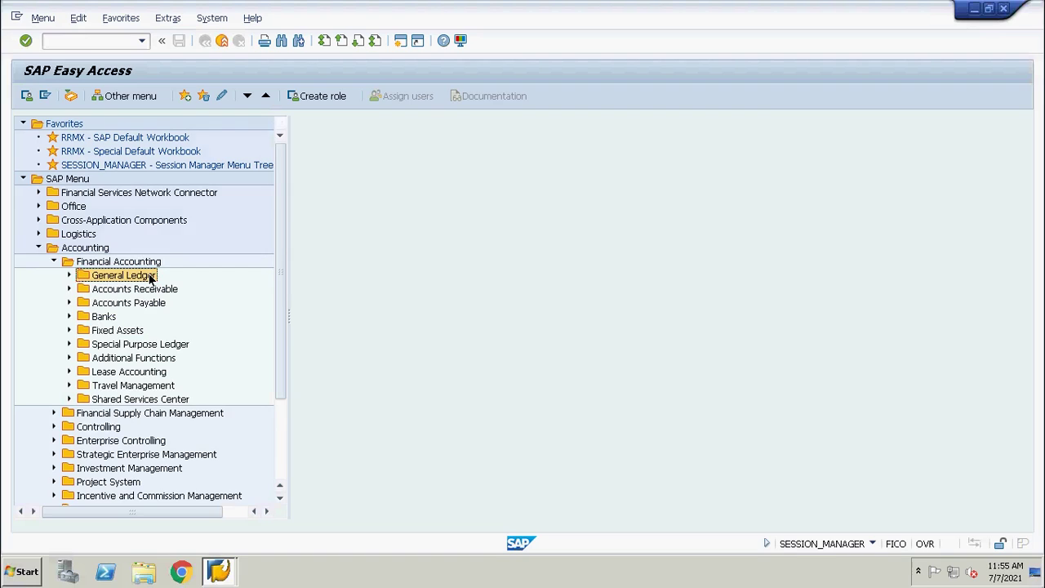
- Expand the General Ledger folder and select Master Records
double_click(150, 278)
key("Down")
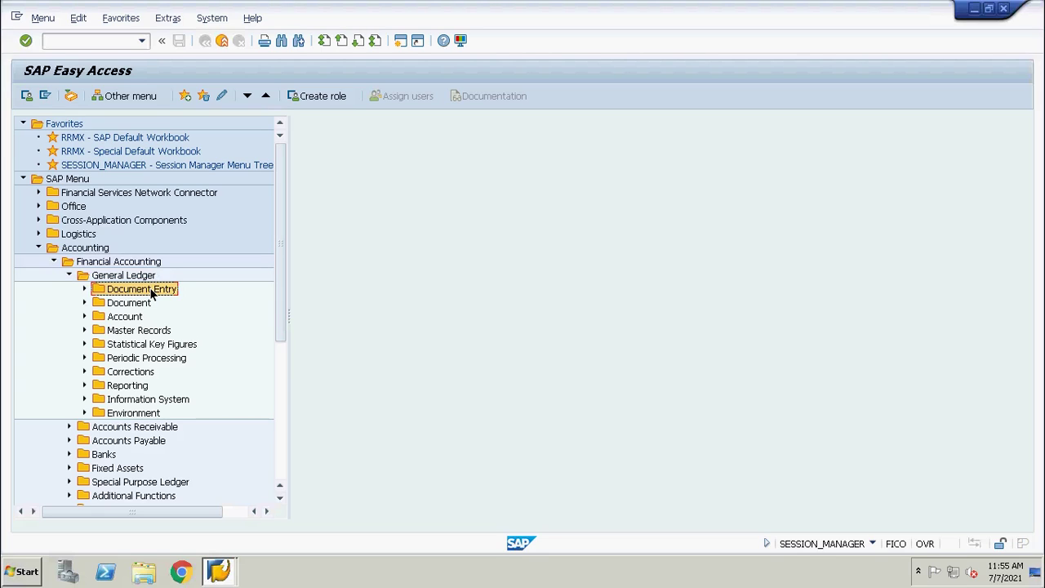
key("Down")
key("Down")
key("Down")
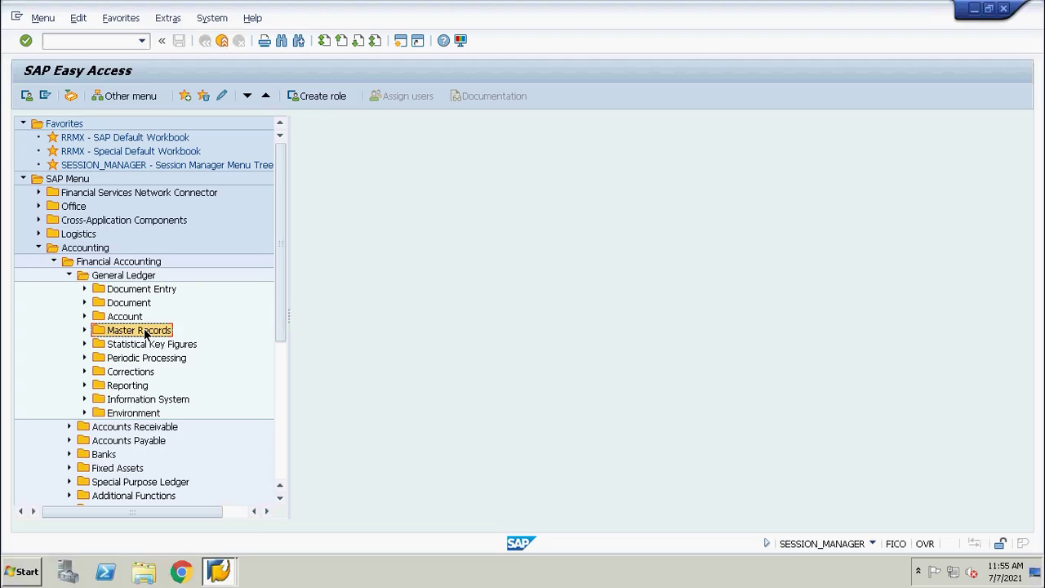
- Open a new SAP session and run transaction fs00 in it
left_click(404, 45)
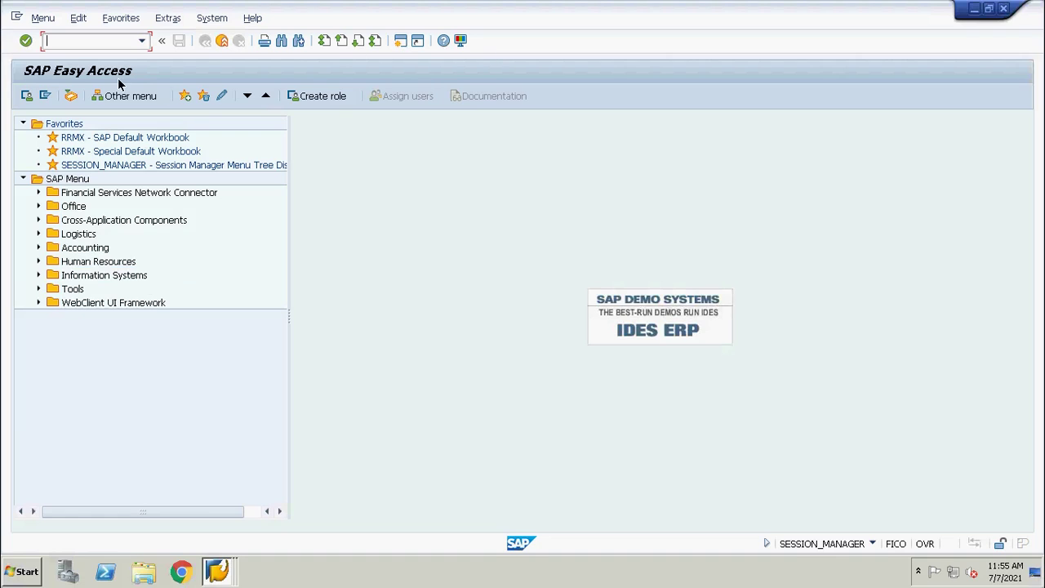
type("fs00")
key("Return")
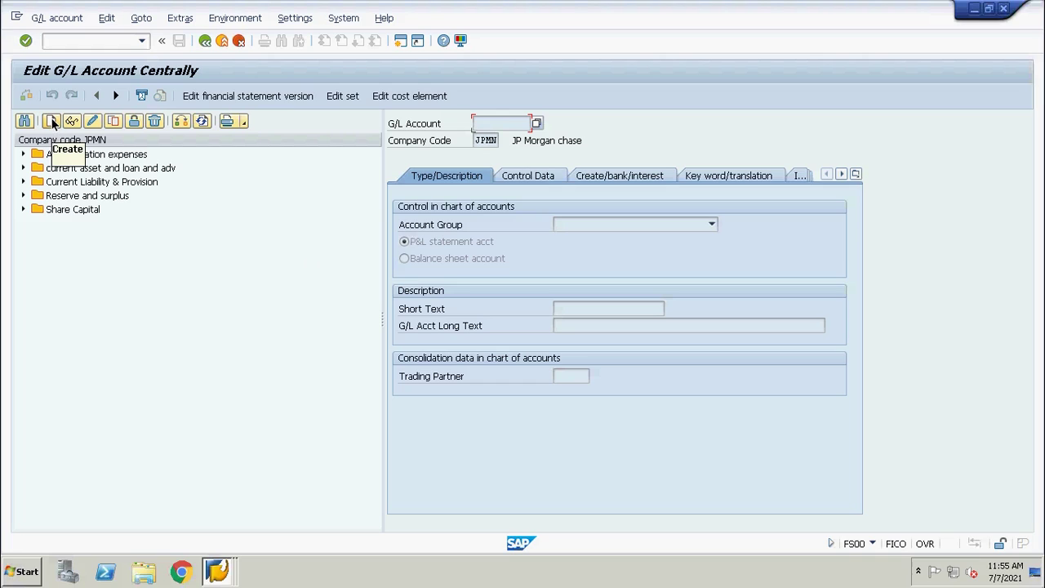
- Try to change the company code for G/L account maintenance to retl
left_click(180, 120)
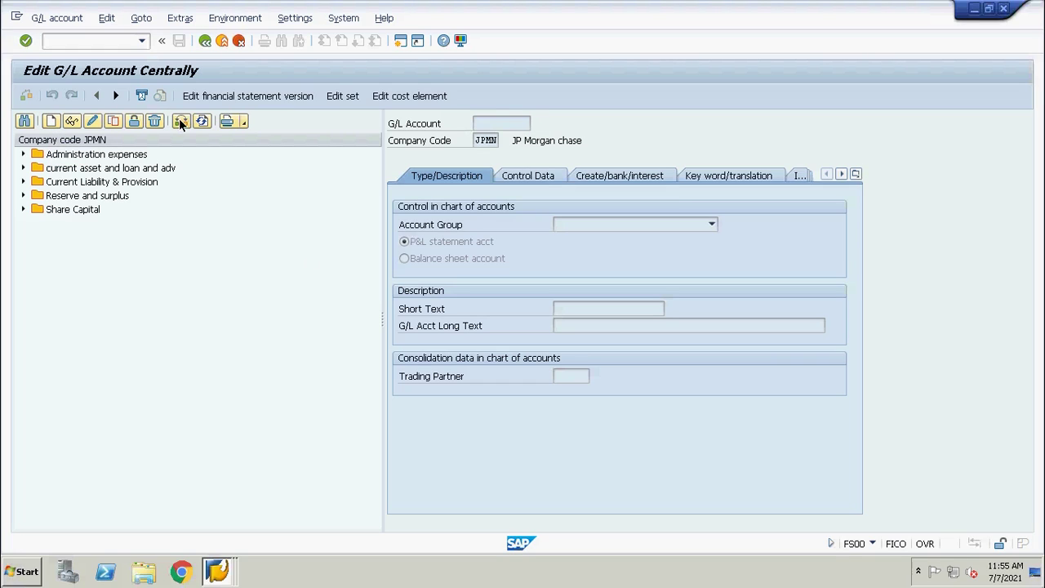
key("BackSpace")
key("BackSpace")
key("BackSpace")
key("BackSpace")
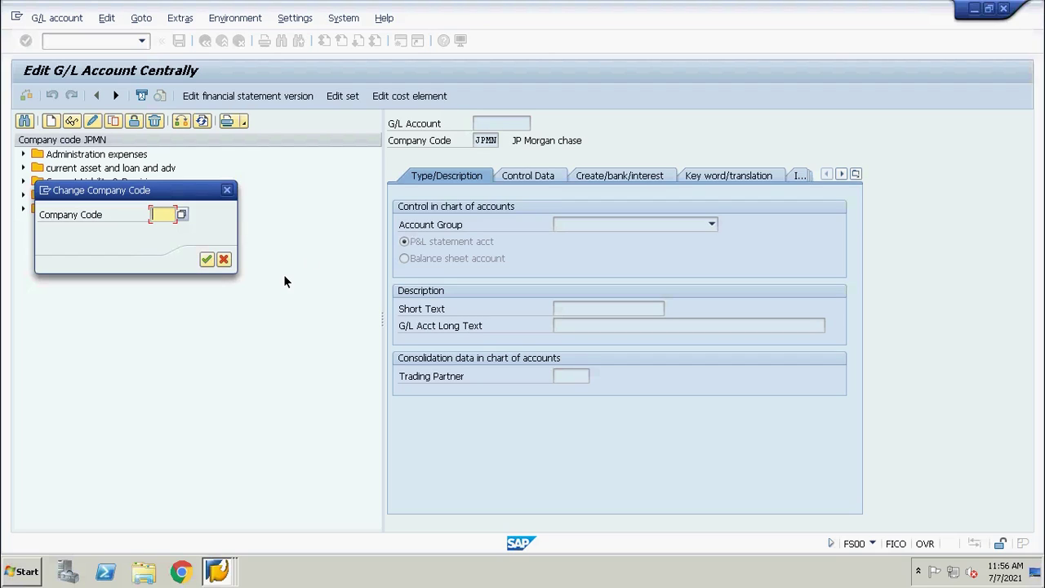
type("retl")
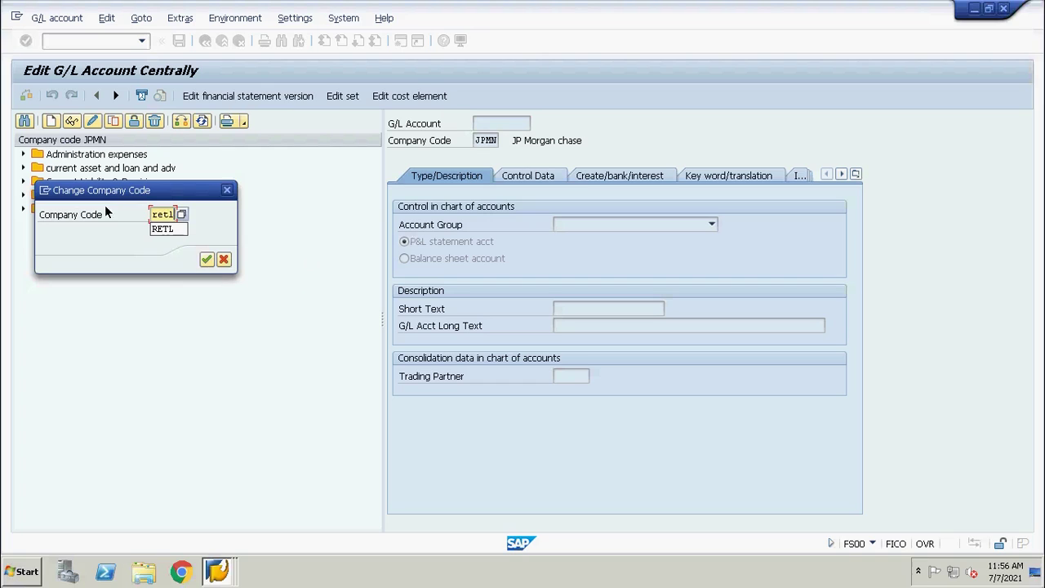
left_click(207, 259)
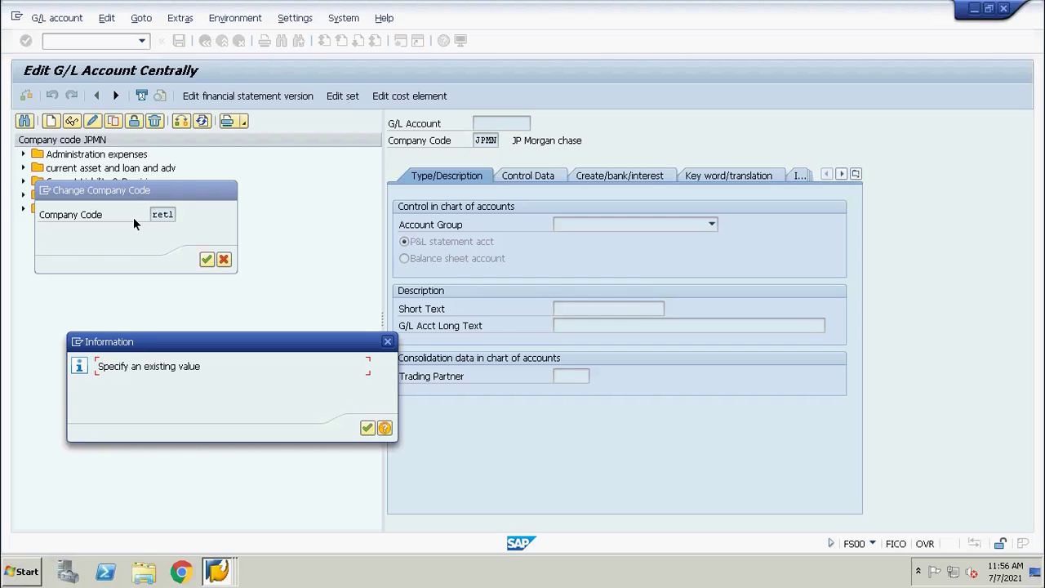
- Switch back to the first SAP Easy Access session and expand Master Records under General Ledger
key("alt+Tab")
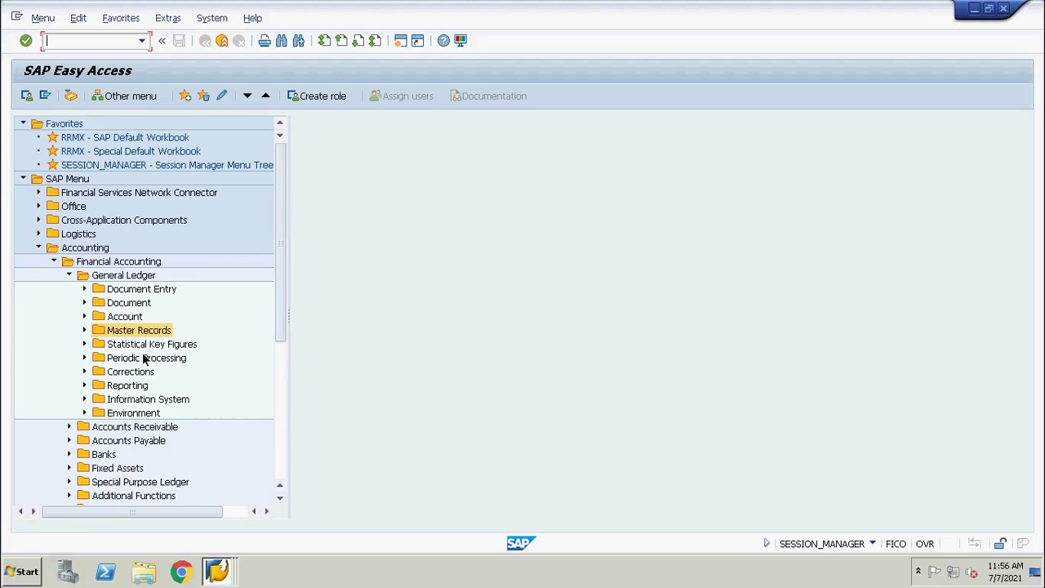
left_click(118, 333)
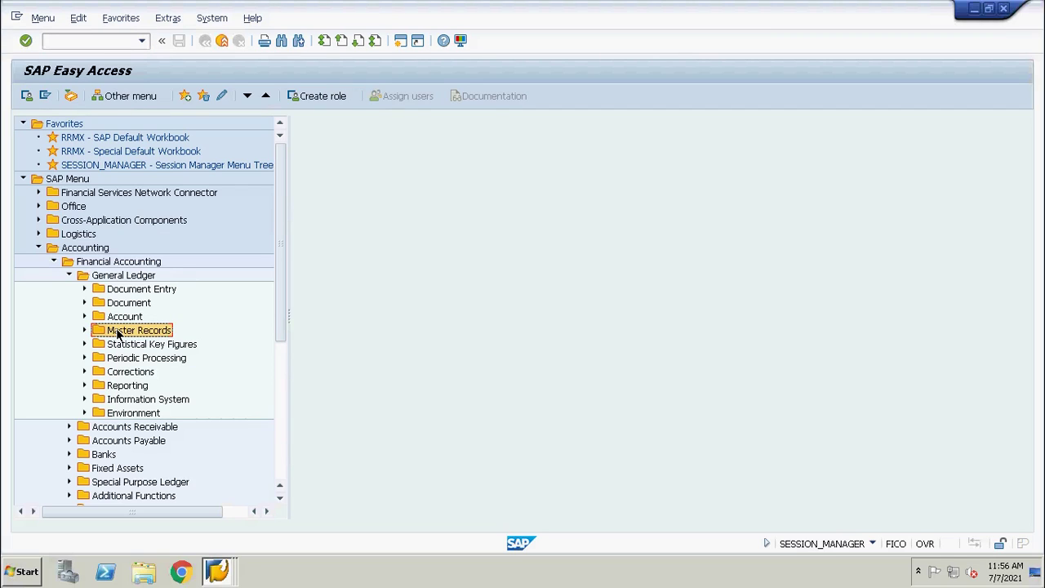
double_click(118, 334)
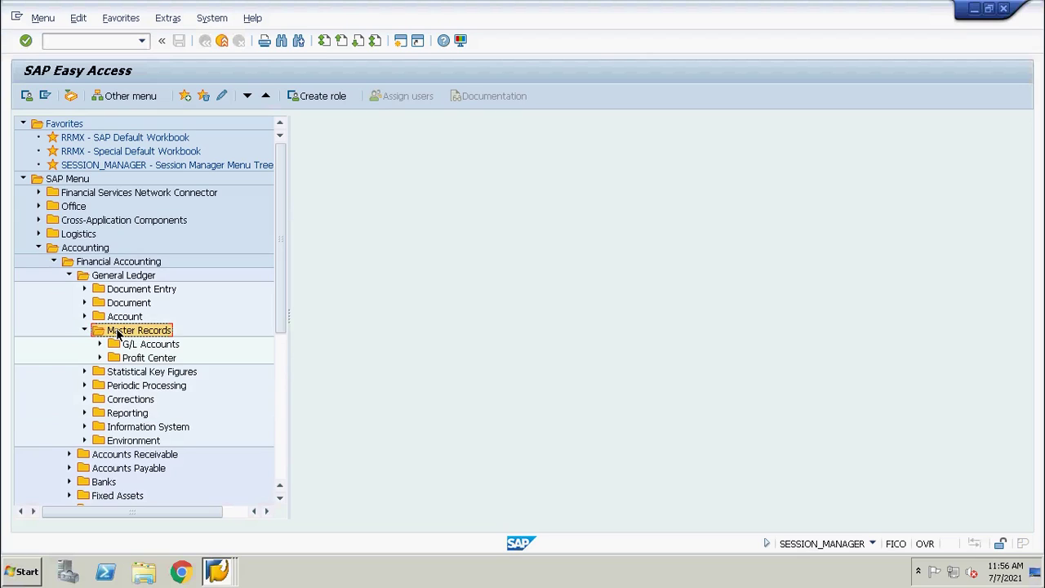
- Expand G/L Accounts and Individual Processing, and run FS00 - Centrally
key("Down")
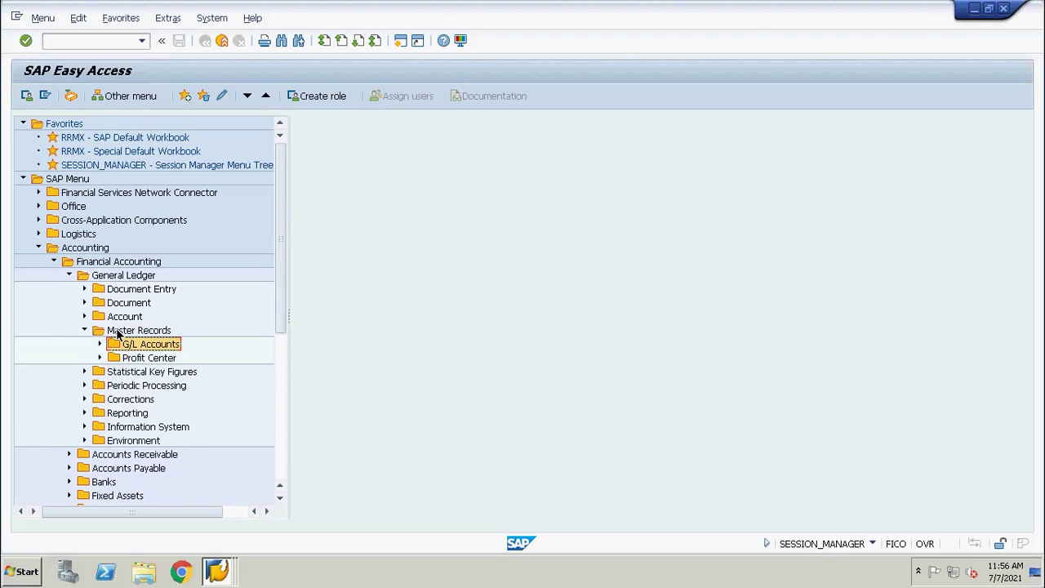
key("Right")
key("Down")
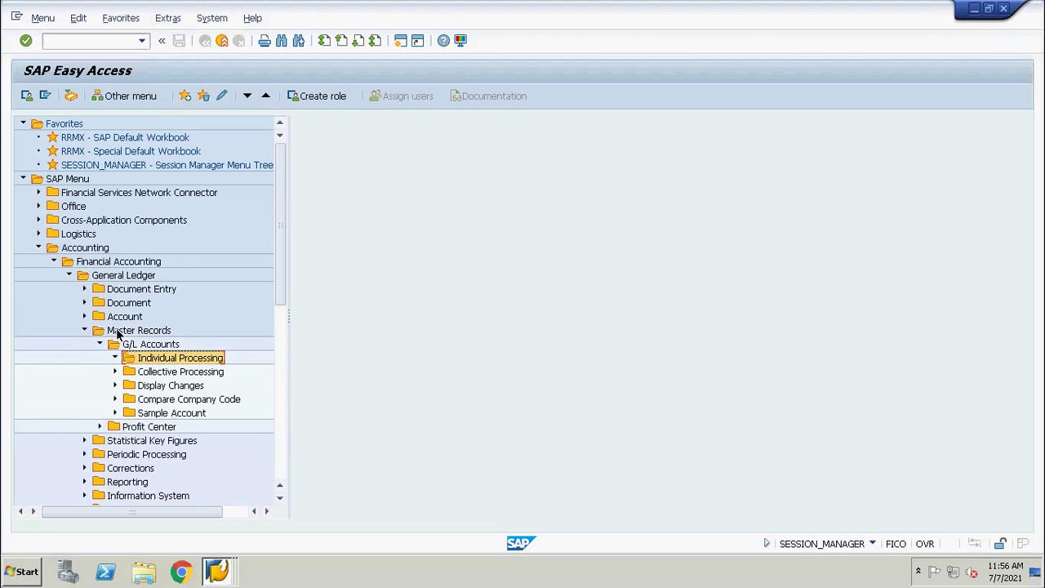
key("Right")
key("Down")
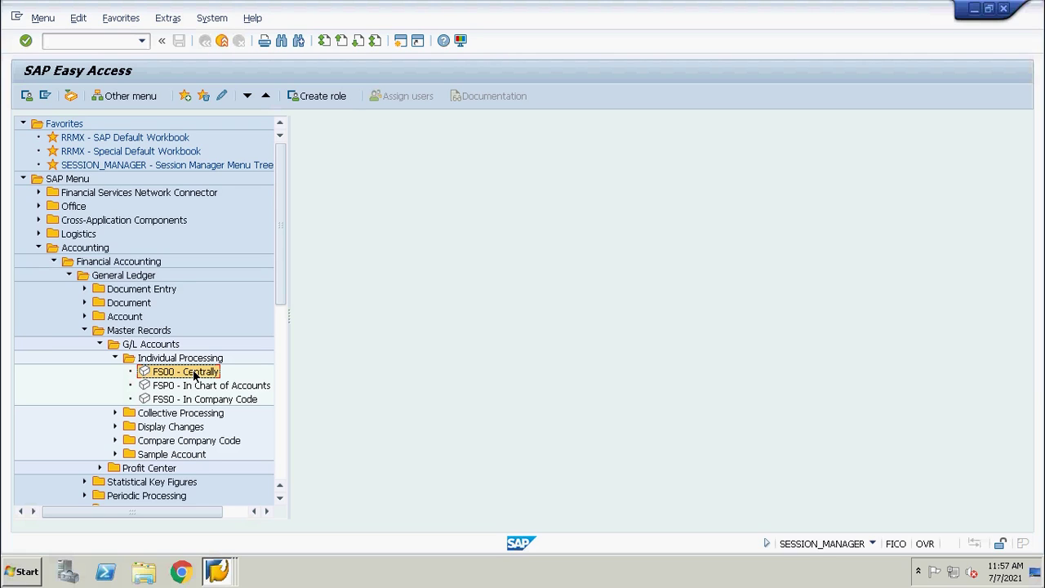
double_click(195, 374)
- Switch to Paint by launching it with a blank canvas
key("super")
key("Down")
key("Down")
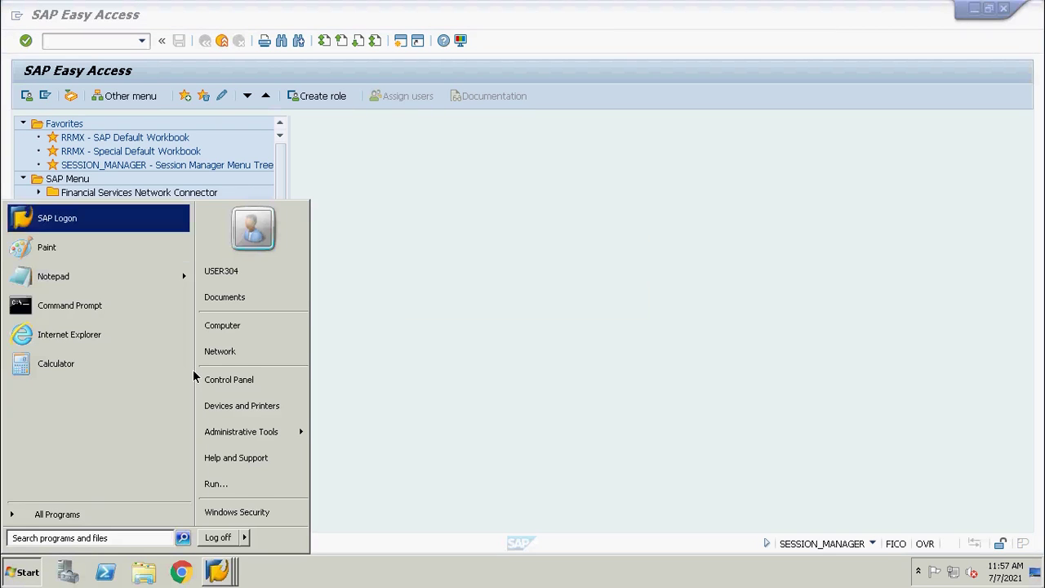
key("Return")
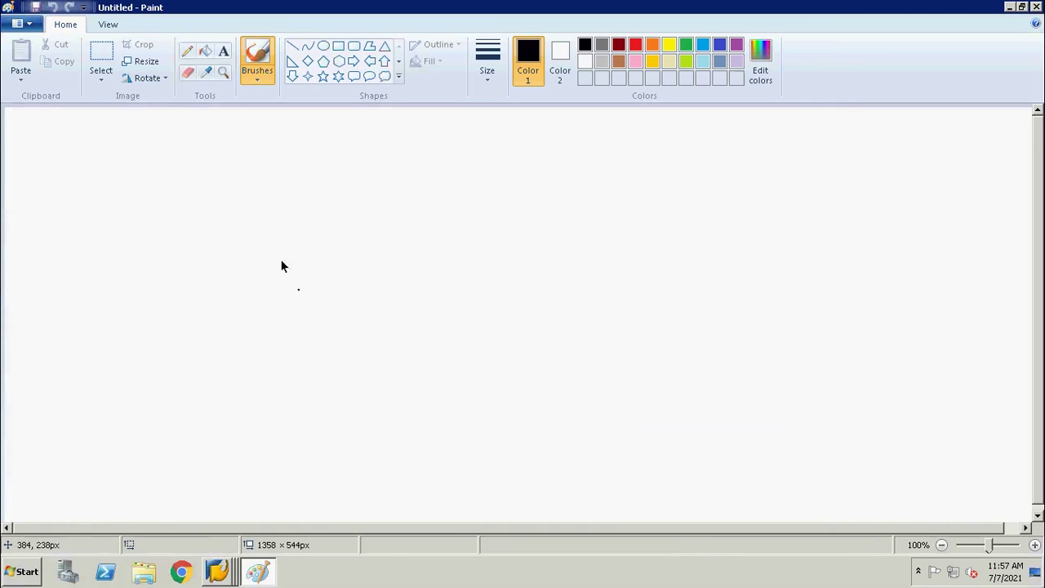
- Add a text block on the canvas with the labels COA, Acc Grps and Ledgers, spaced by blank lines
left_click(229, 53)
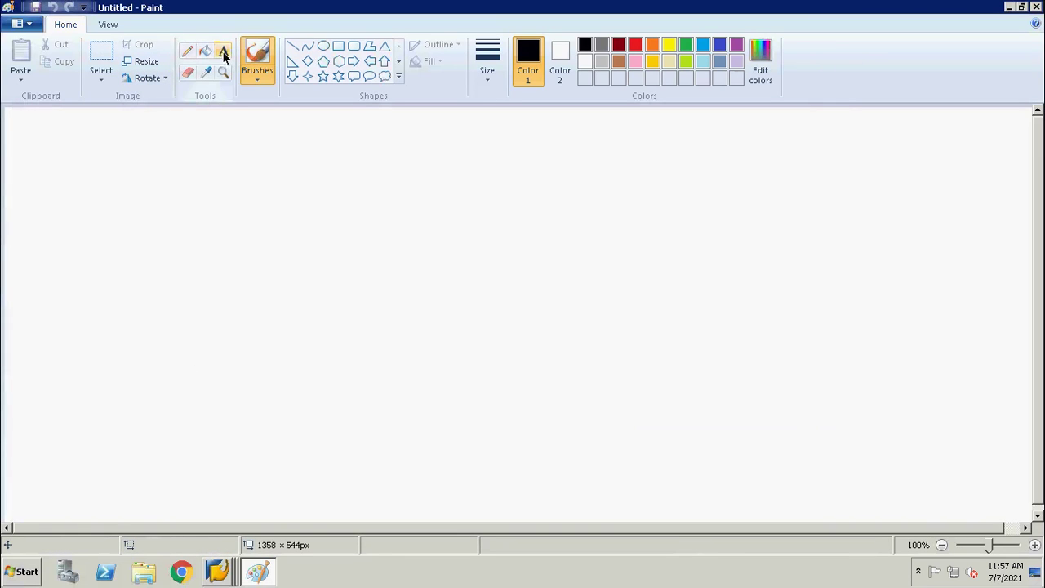
left_click(271, 192)
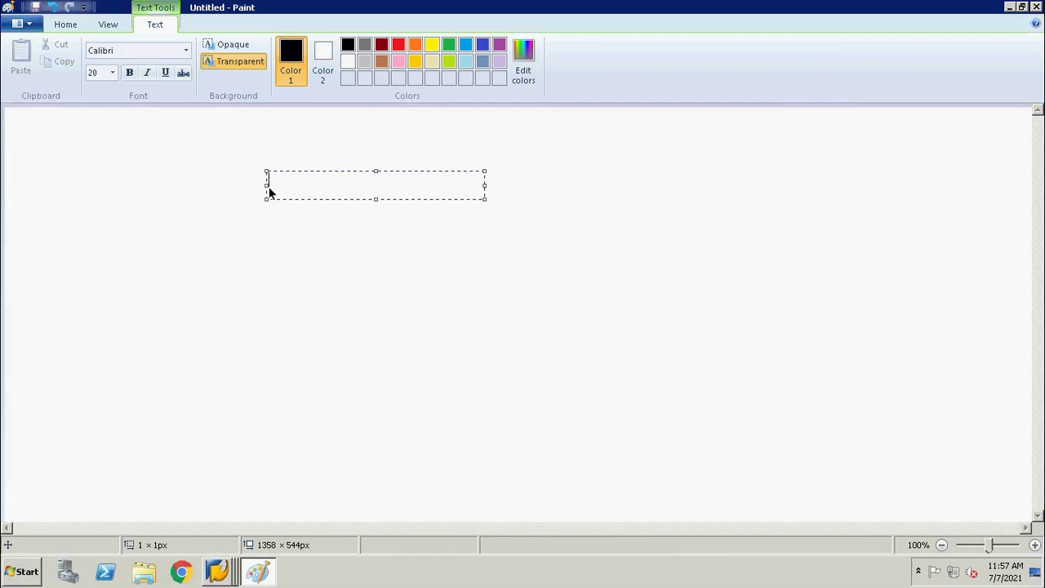
type("COA")
key("Return")
key("Return")
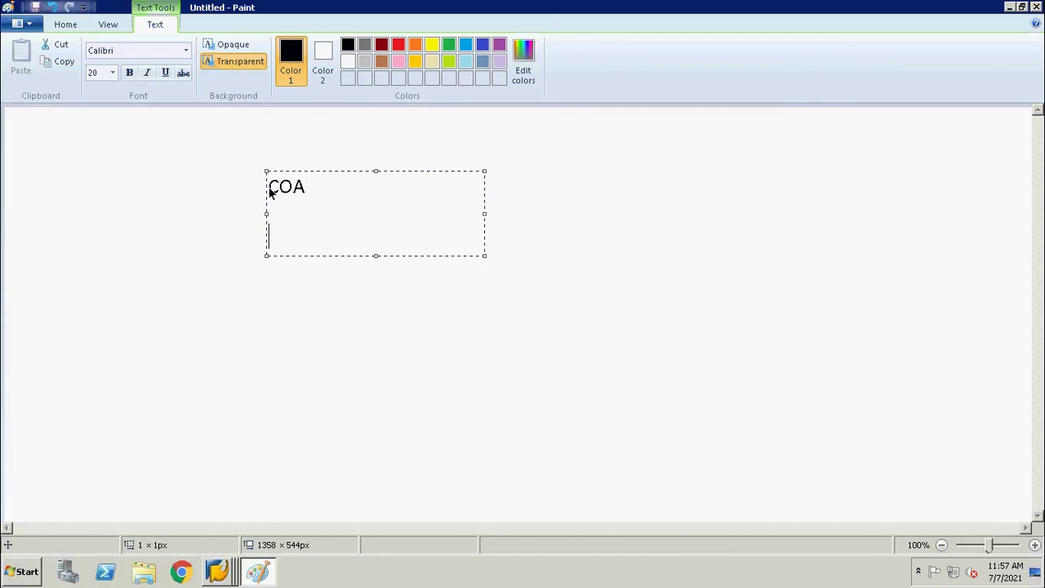
type("Acc Grps")
key("Return")
key("Return")
key("Return")
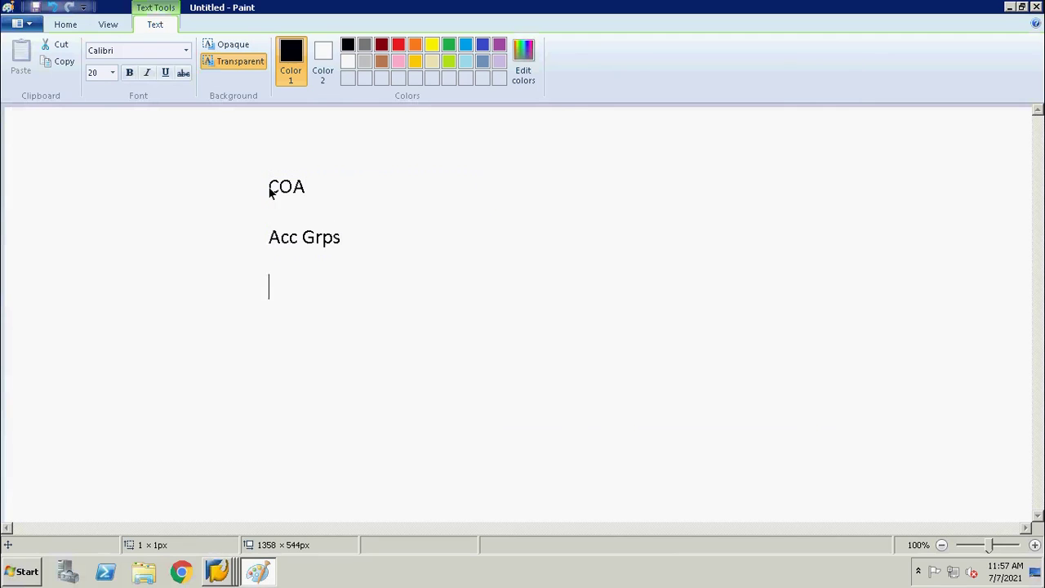
type("Ledgers")
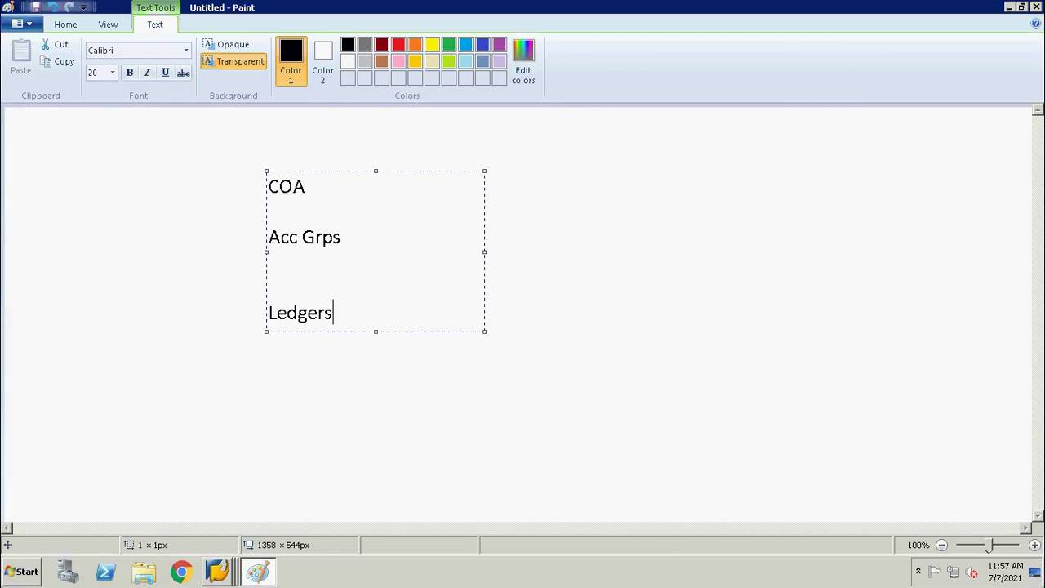
left_click(627, 190)
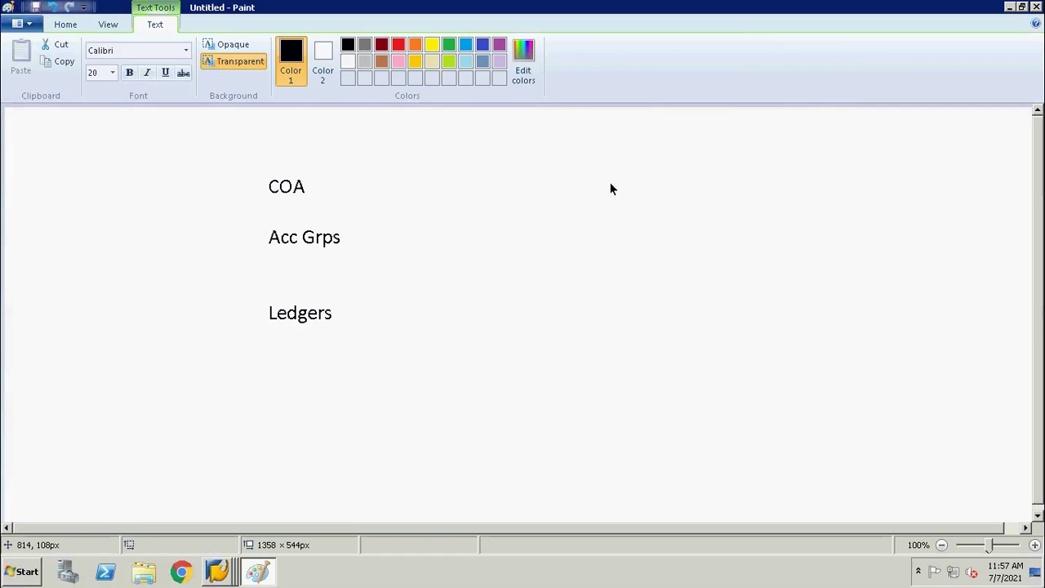
- Start a second text block beside the labels with RETL next to COA and "IND EXP ( Admin exp)" next to Acc Grps
left_click(412, 187)
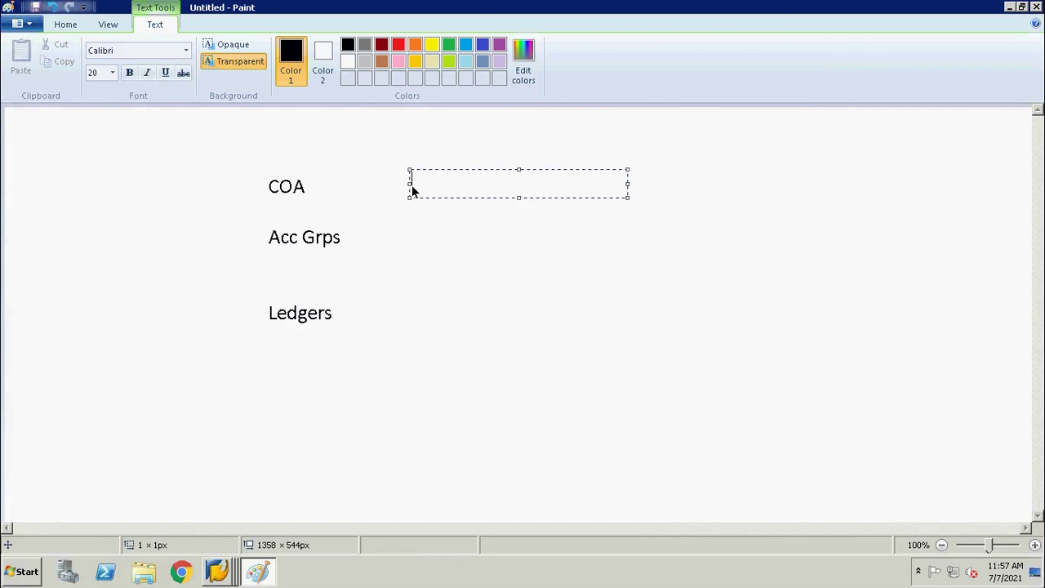
type("RETL")
key("Return")
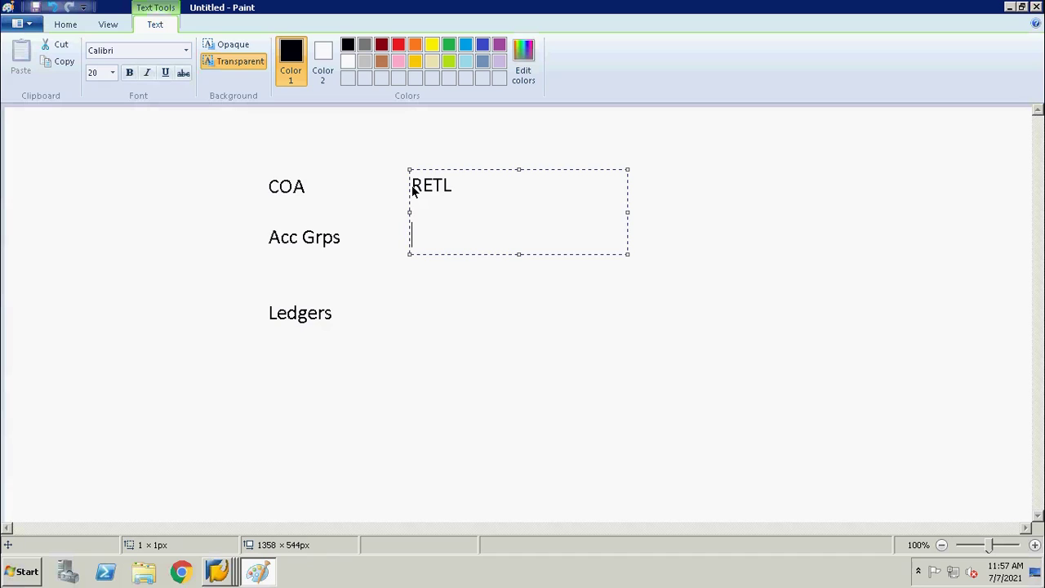
type("IND EXP")
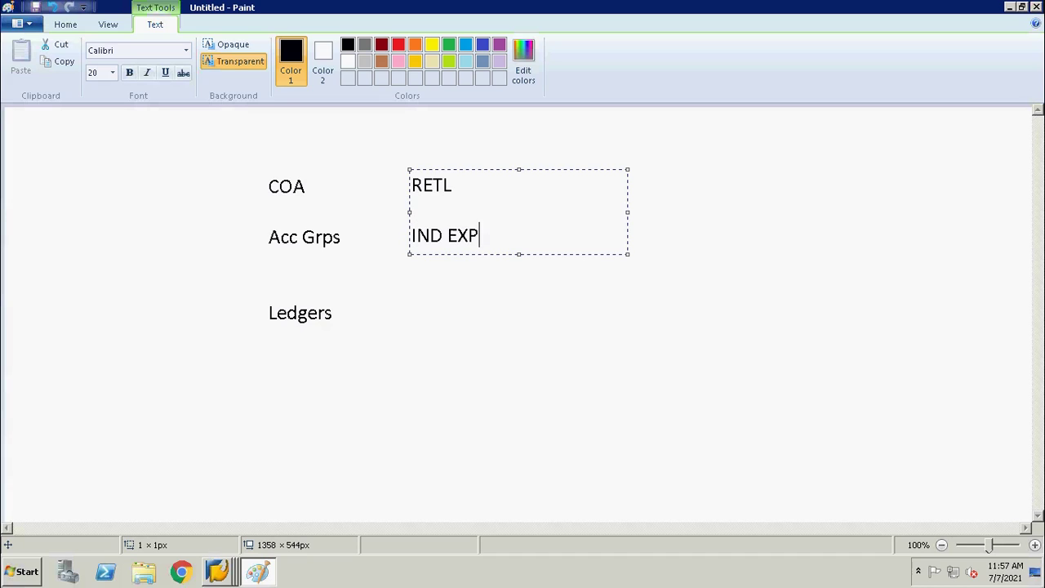
type(" ( Admin exp)")
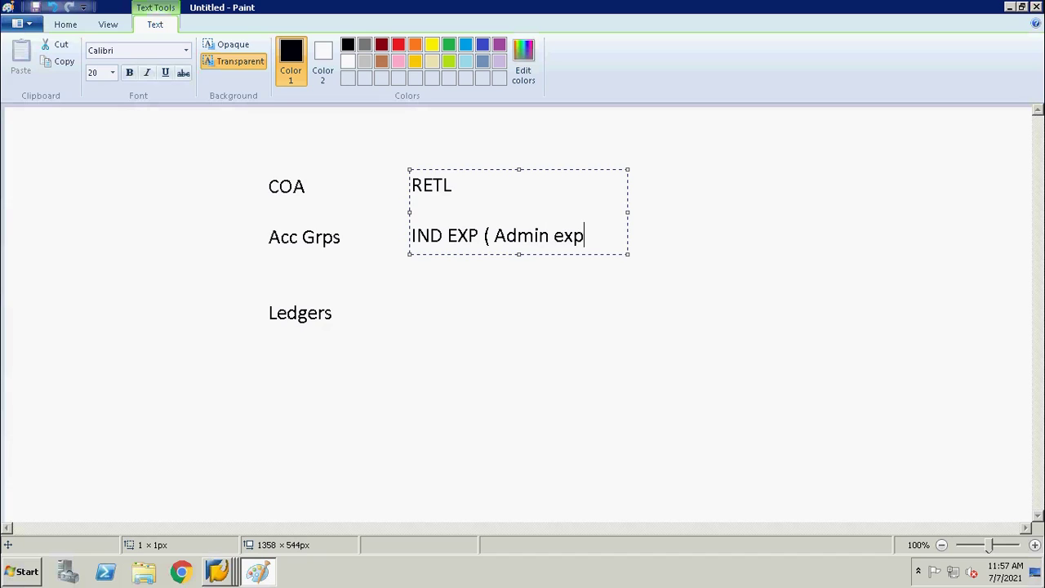
- List "REnt ac", "salary ac", "conveyance" and "ofice exp ...." on separate lines beside the Ledgers label
key("Return")
key("Return")
key("Return")
type("REnt ac")
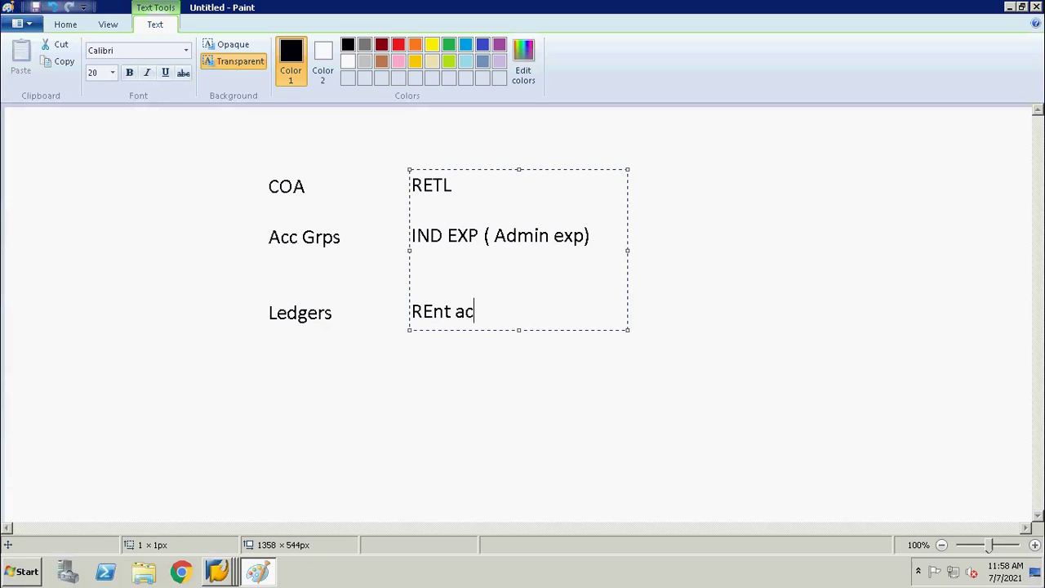
key("Return")
type("salary ac")
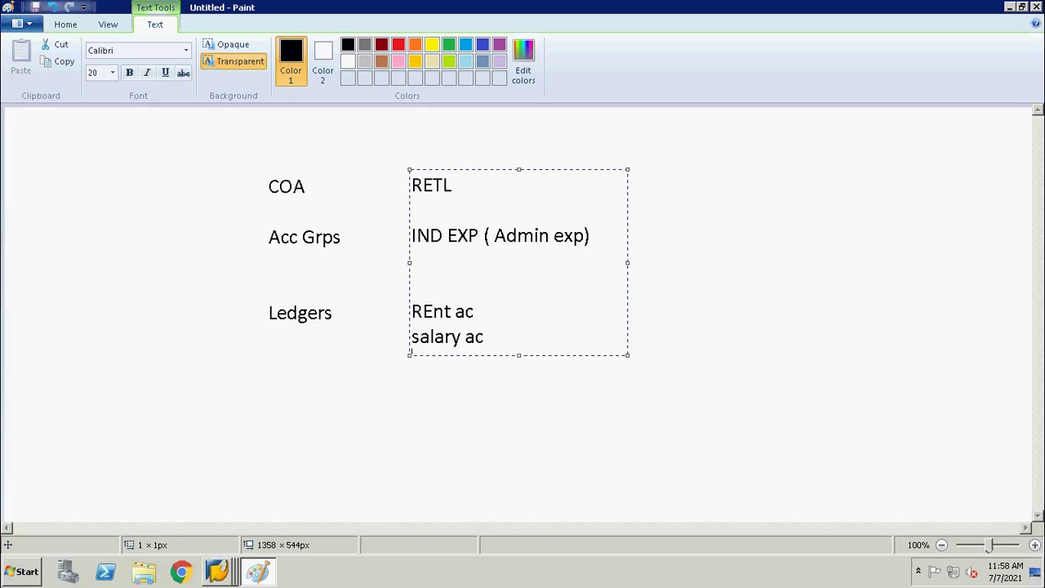
key("Return")
type("conveyance")
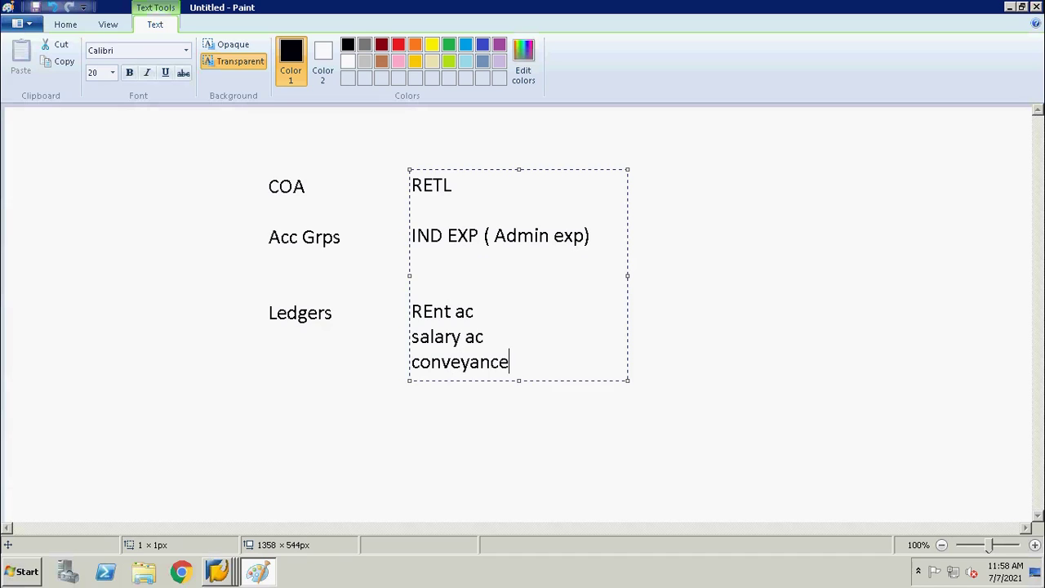
key("Return")
type("ofice exp ....")
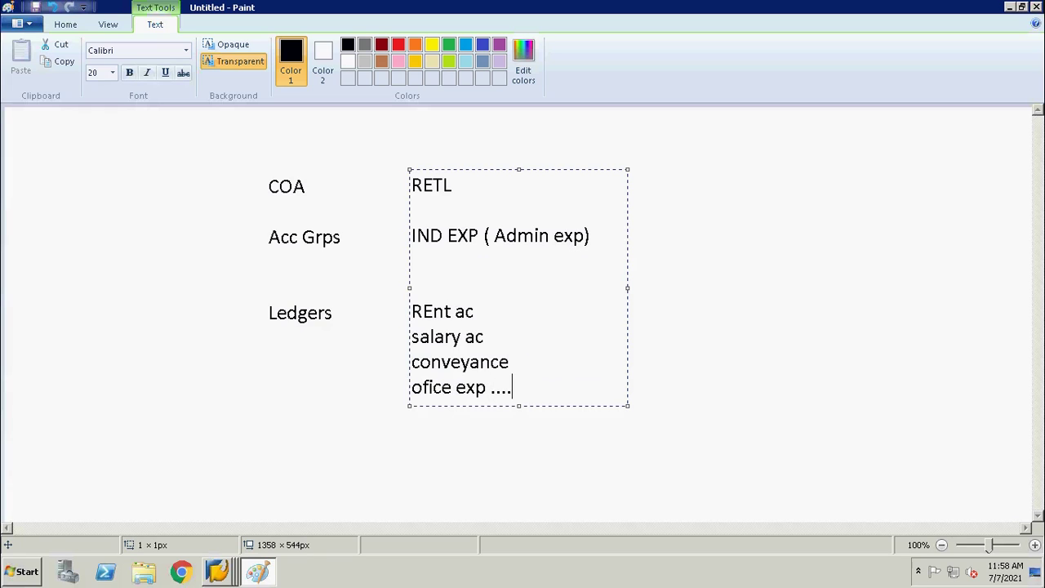
left_click(743, 187)
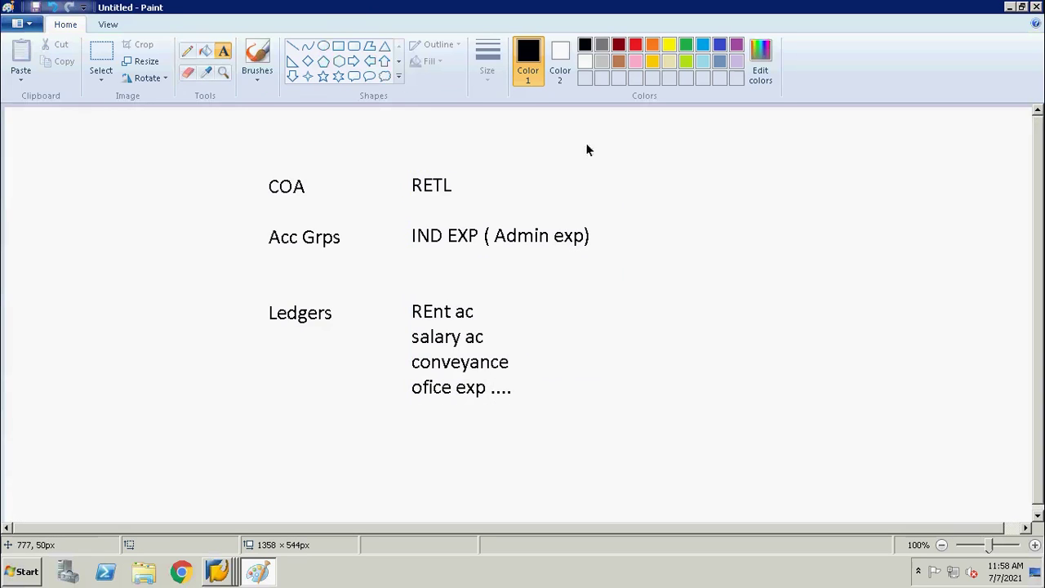
- Draw down-arrow shapes from RETL to IND EXP and from IND EXP to the ledger list, the second about 42 × 71 px
left_click(293, 76)
left_click_drag(421, 195, 446, 226)
left_click(538, 189)
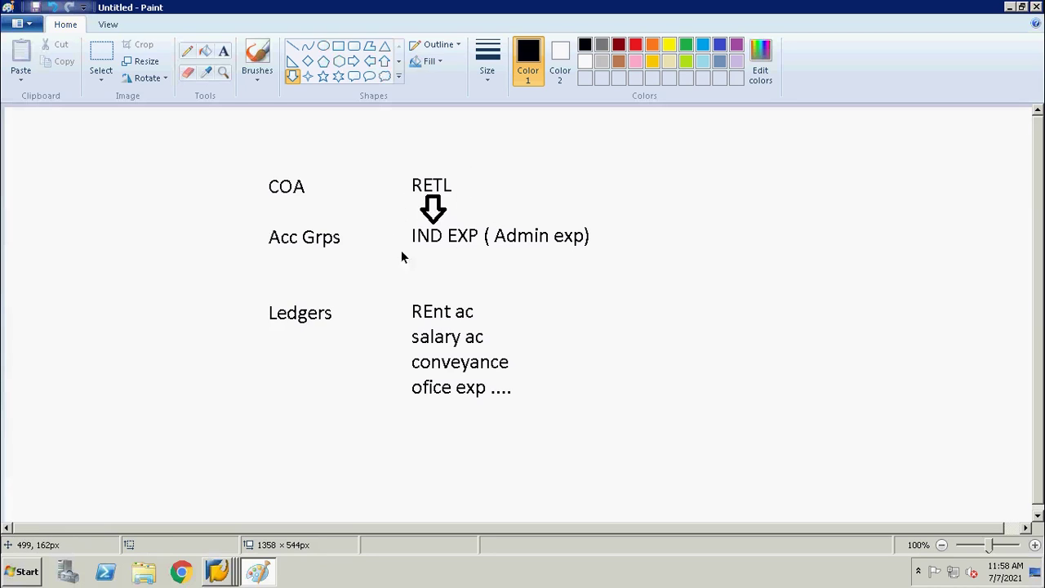
left_click_drag(431, 245, 463, 305)
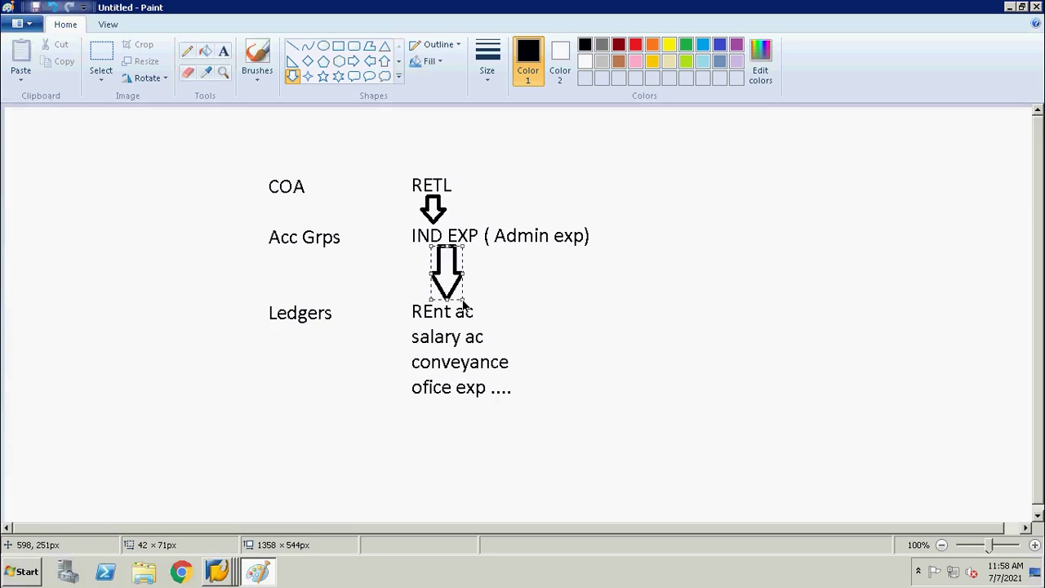
left_click(531, 314)
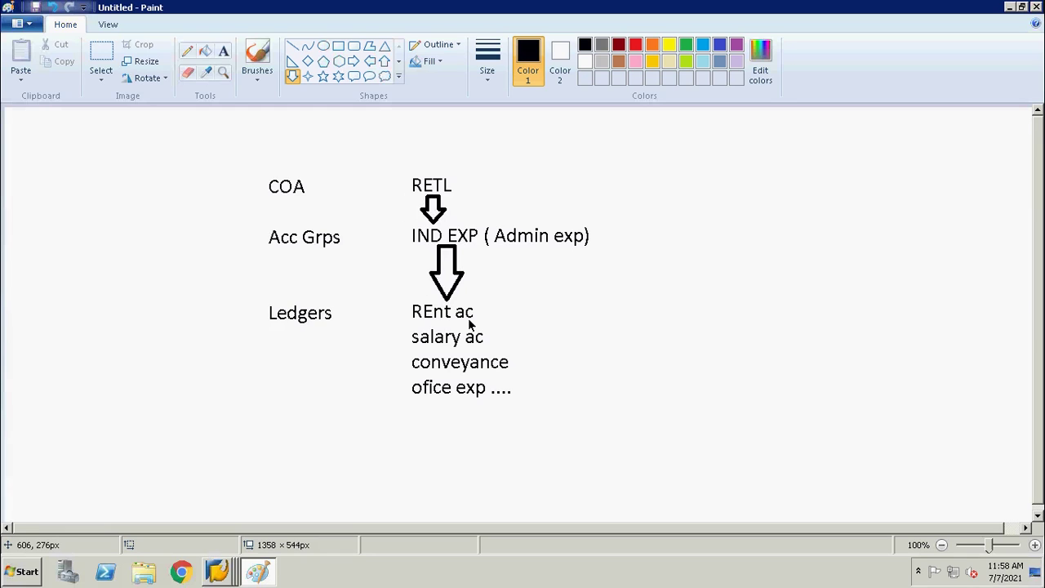
- Draw a straight line from RETL up toward the canvas's upper-right area and write "3 types" at its end
left_click(296, 51)
left_click_drag(455, 185, 723, 148)
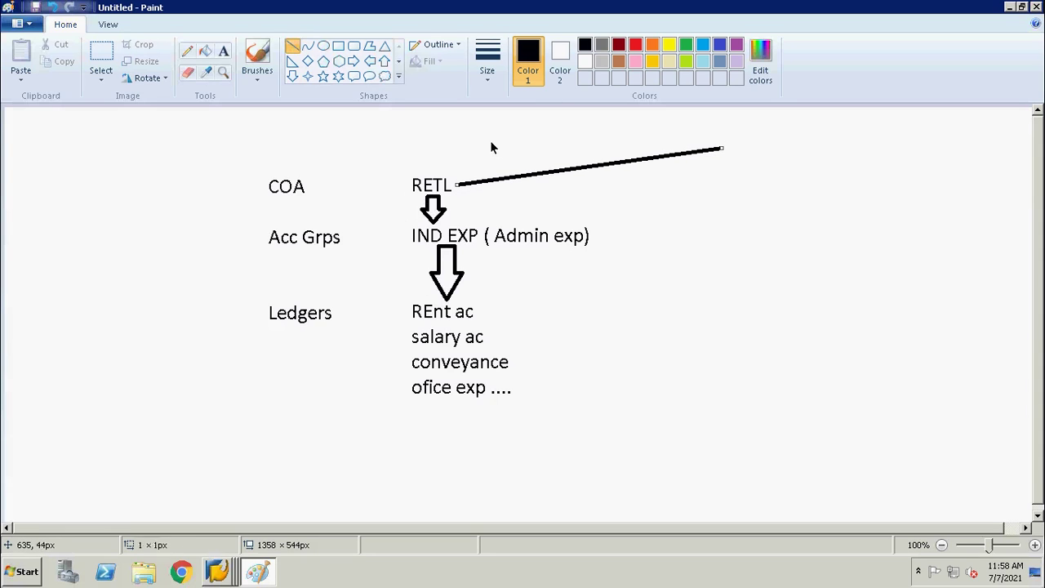
left_click(224, 51)
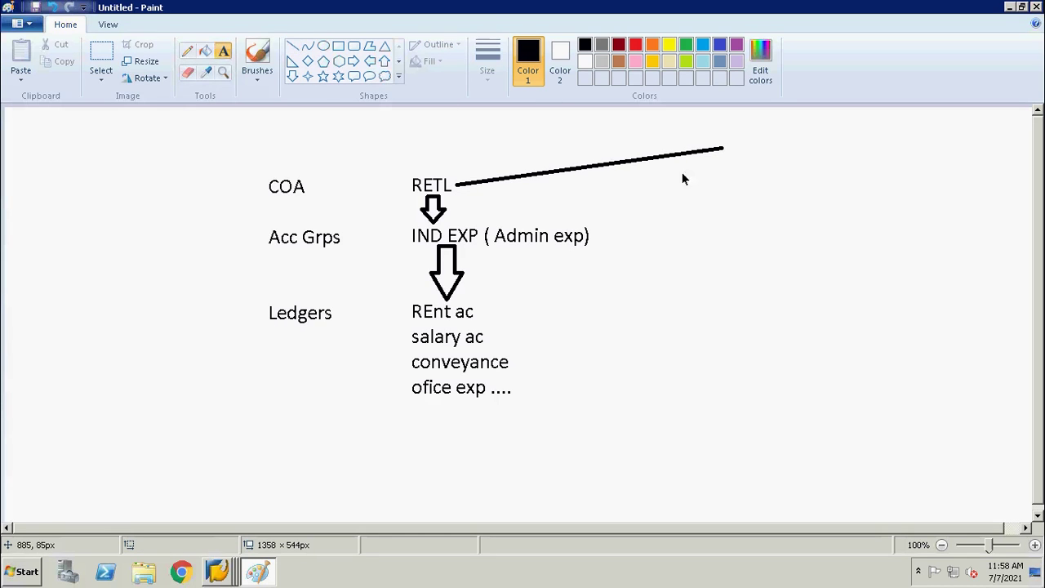
left_click(734, 144)
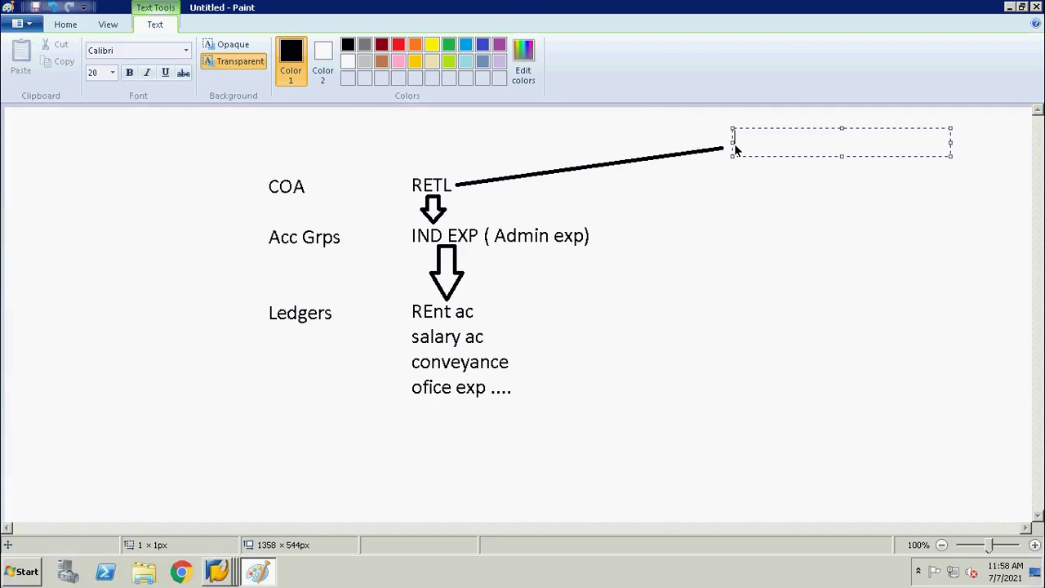
type("3 types")
key("Return")
- List Operational, Group and Country on separate lines below the "3 types" heading
type("Op")
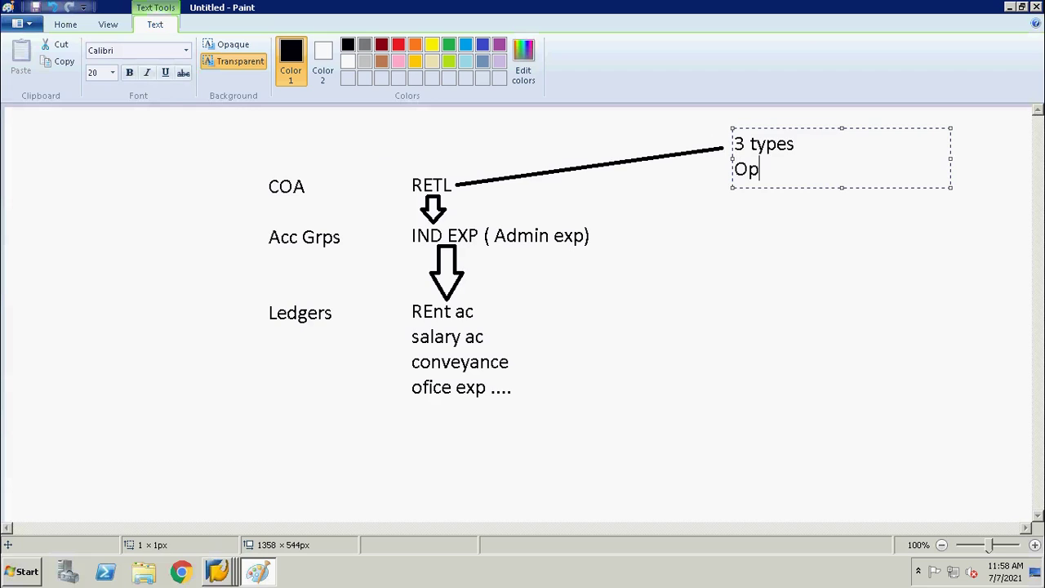
type("erational")
key("Return")
type("G")
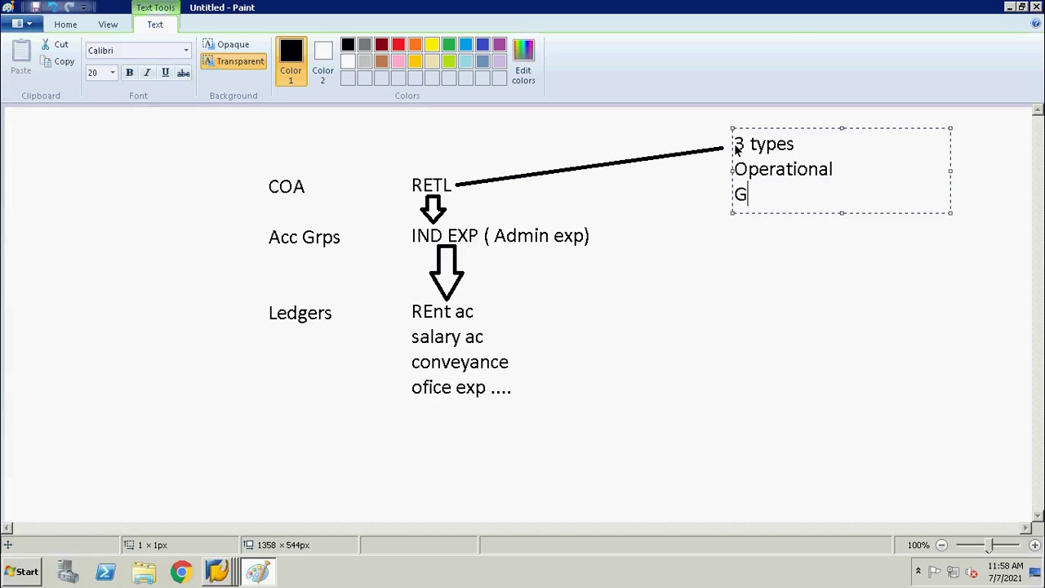
type("roup")
key("Return")
type("Country")
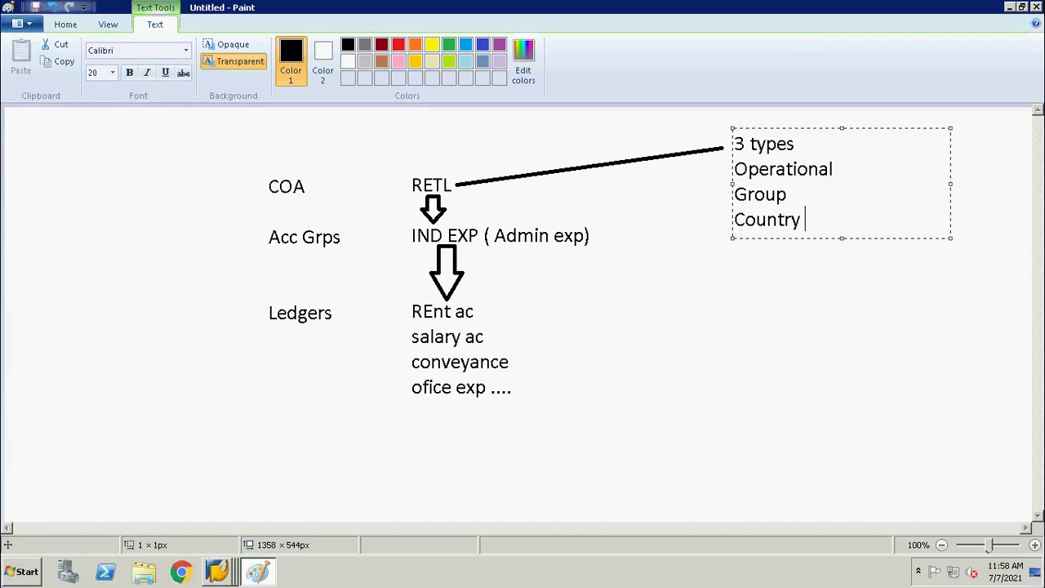
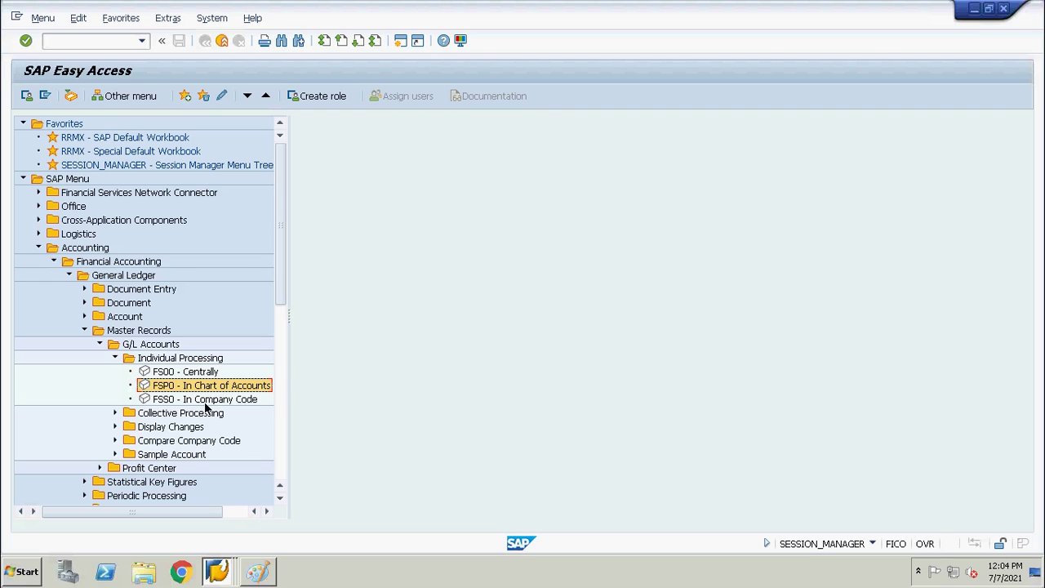
- Highlight FSS0 - In Company Code and return to FS00 - Centrally under Individual Processing in the SAP menu
left_click(205, 402)
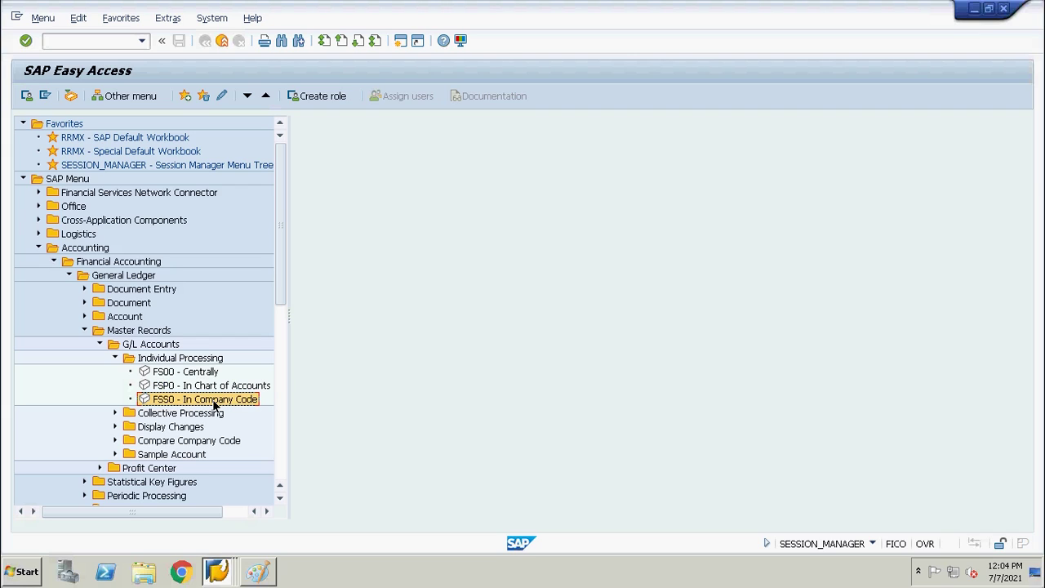
key("Up")
key("Up")
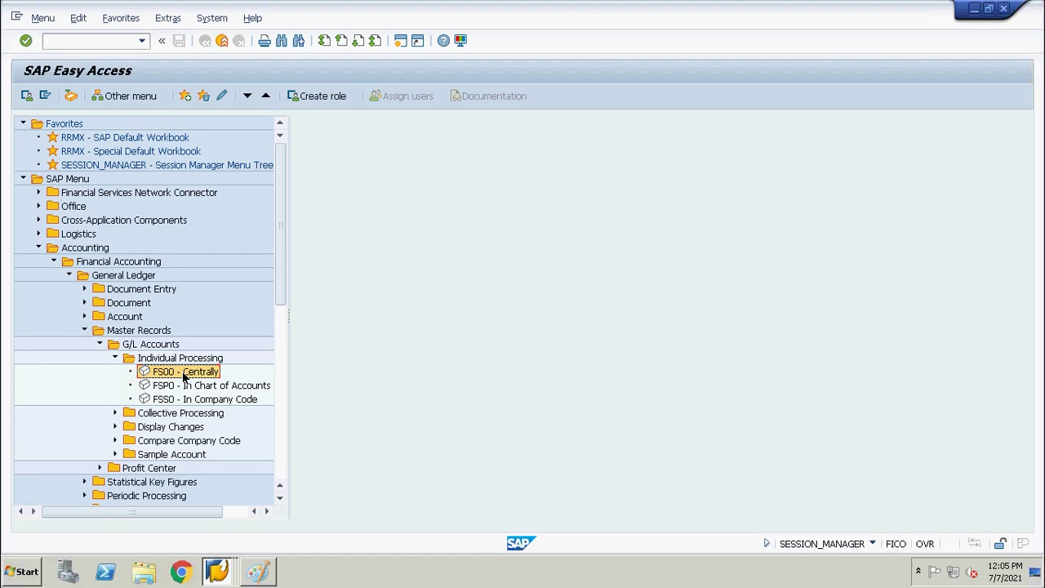
- Switch to the Edit G/L Account Centrally session, dismiss the information message and cancel the company code change
key("alt+Tab")
double_click(182, 371)
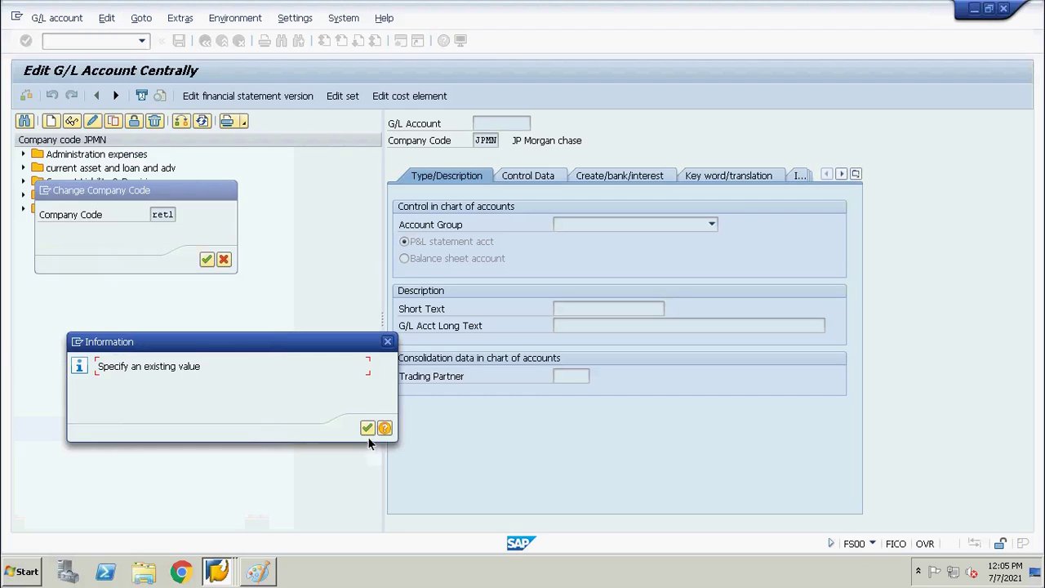
left_click(367, 428)
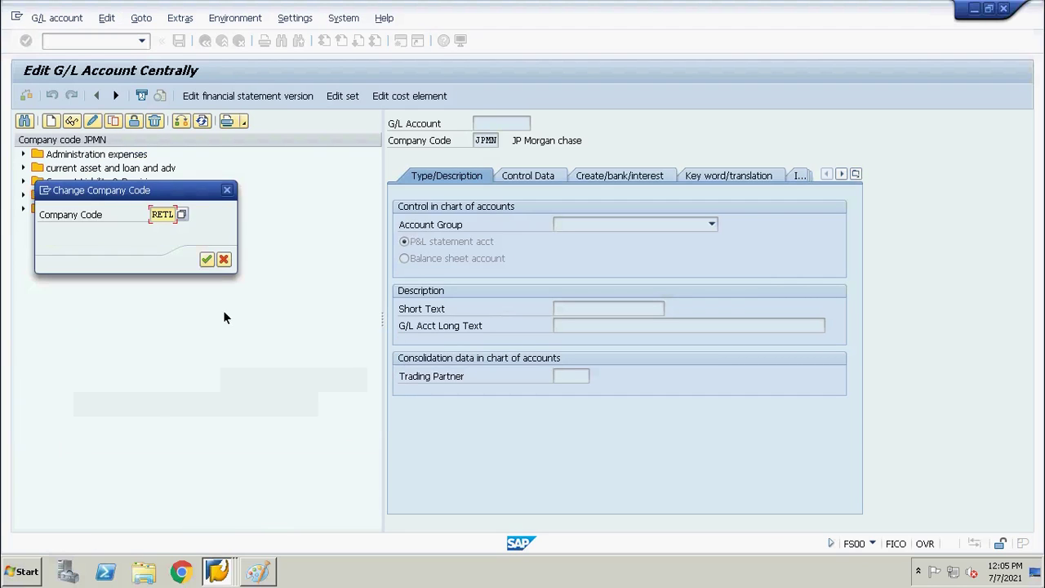
left_click(222, 262)
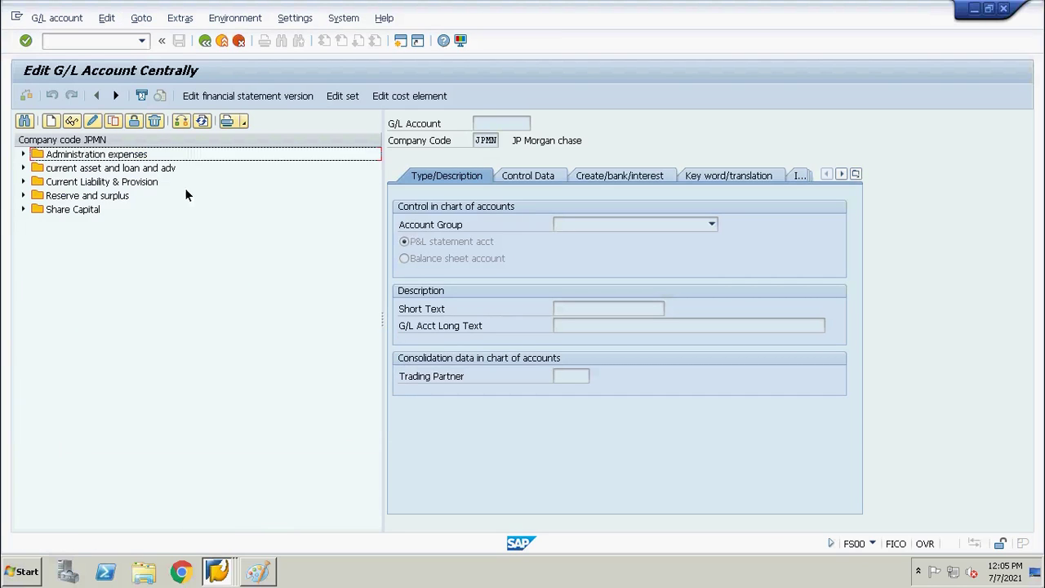
- Expand the Administration expenses account group and select its Purchases A/C ledger
double_click(107, 160)
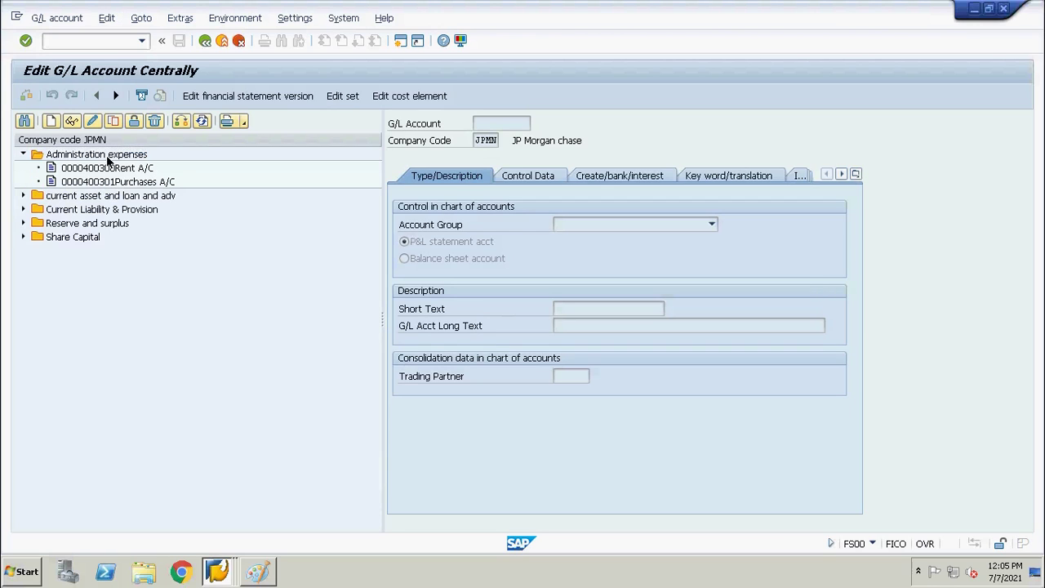
key("Down")
key("Down")
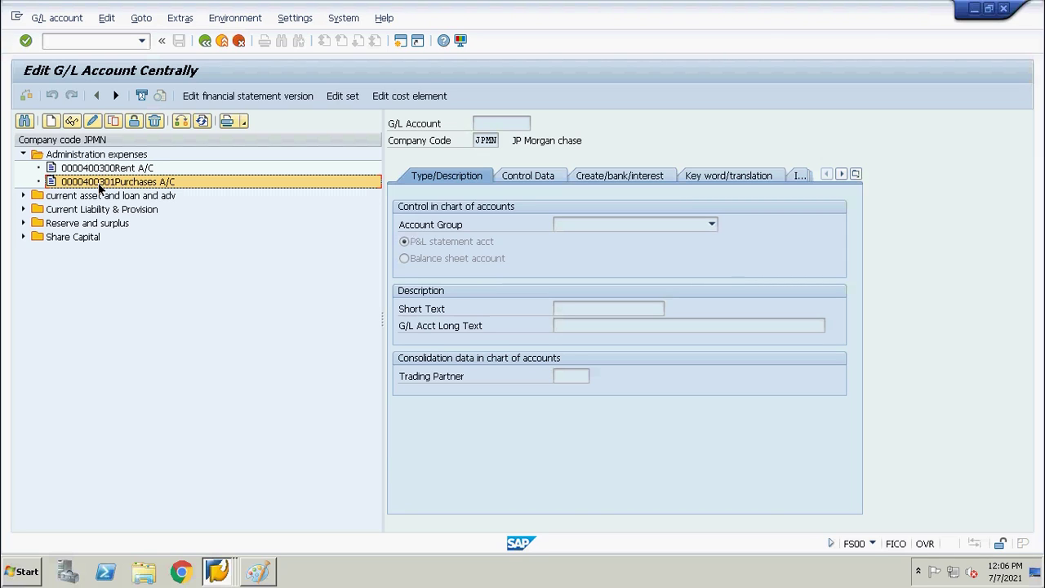
left_click(99, 184)
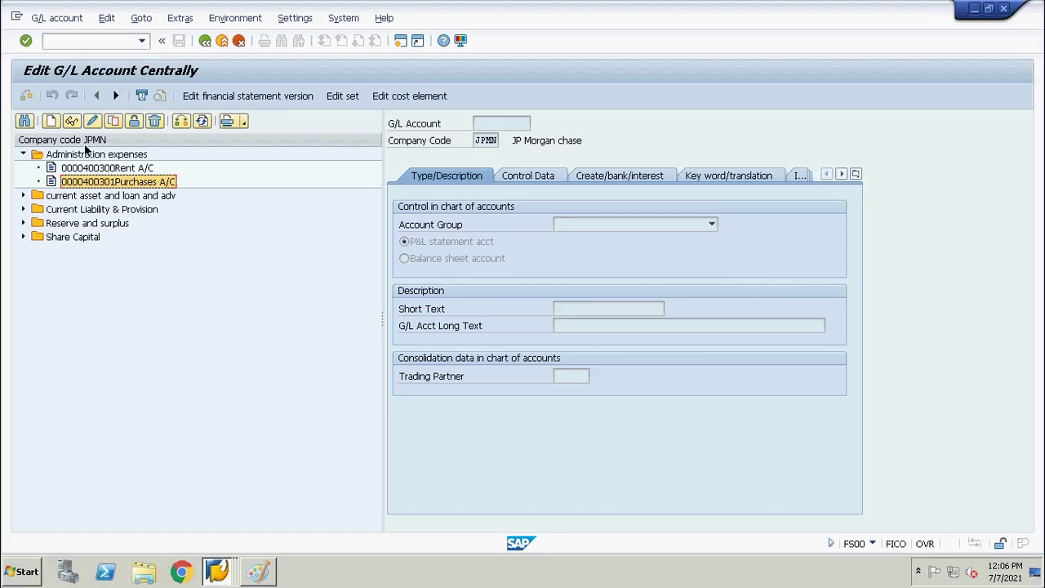
- Change the company code of the G/L account list to FT01
left_click(187, 120)
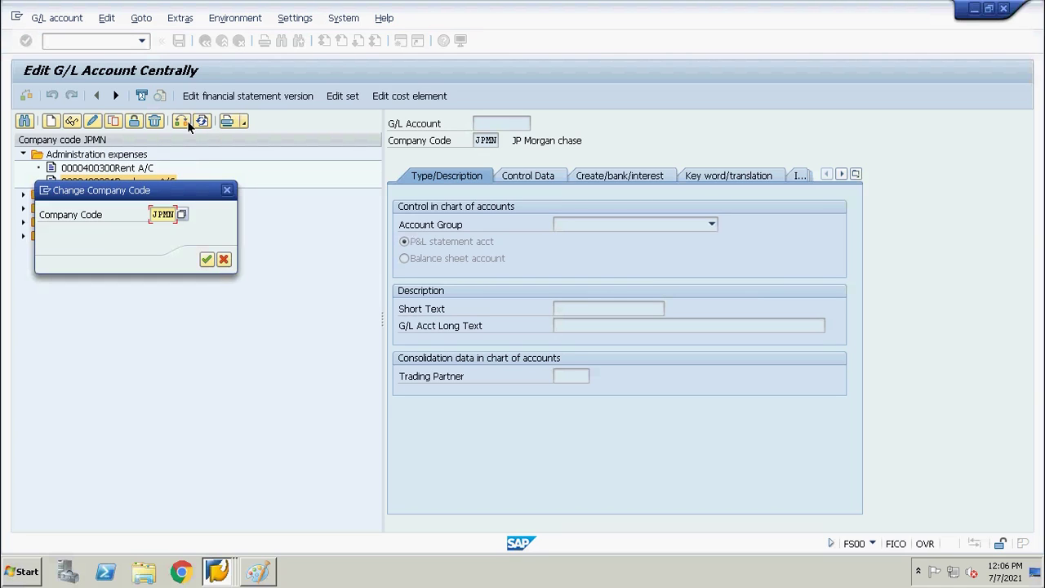
key("BackSpace")
key("BackSpace")
key("BackSpace")
key("BackSpace")
type("FT01")
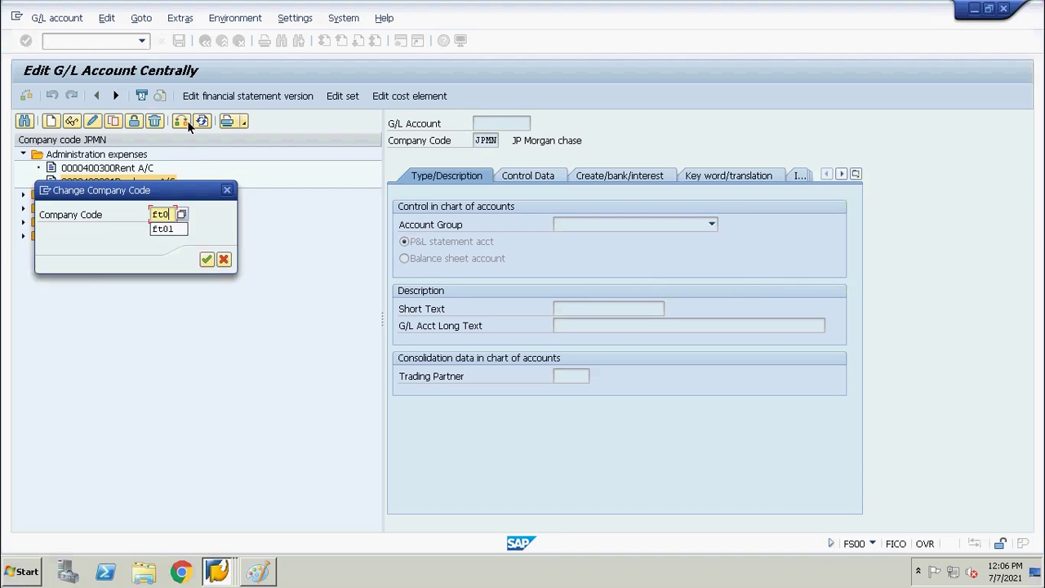
key("Return")
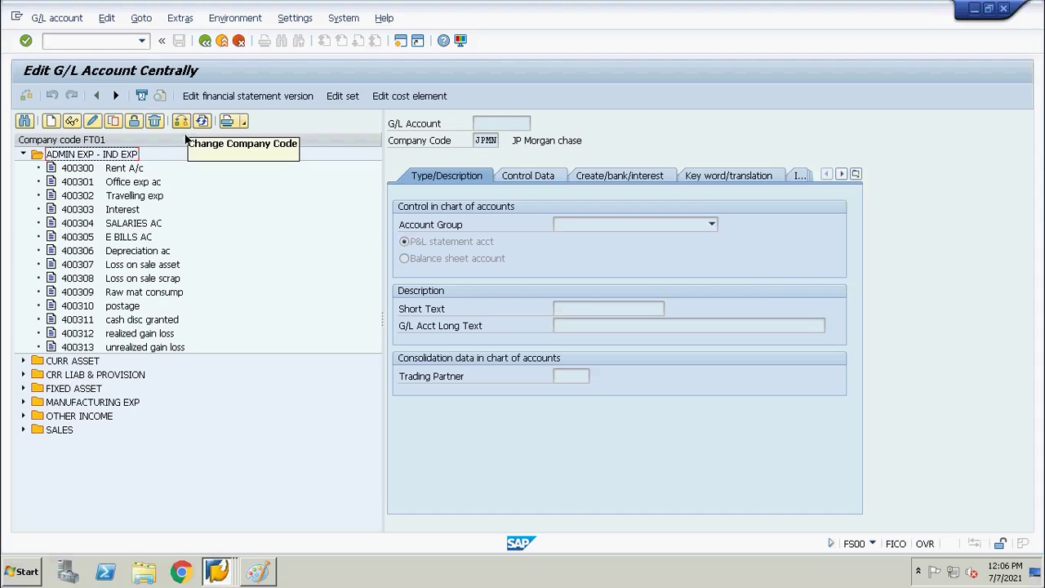
- Try to copy G/L account 400302 Travelling exp from company code FT01 to JPMN and save it, dismissing the messages
left_click(121, 197)
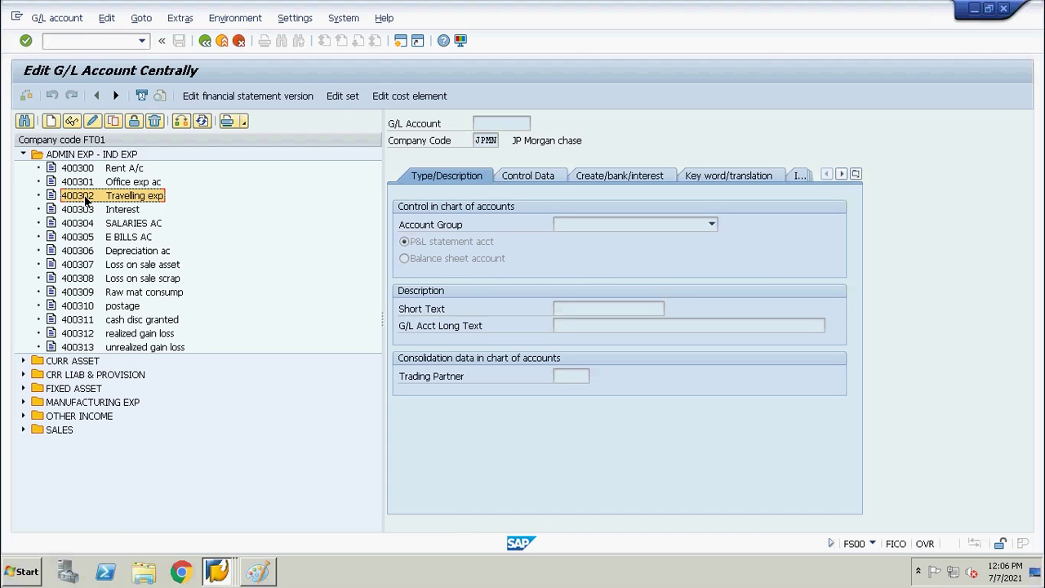
left_click(112, 123)
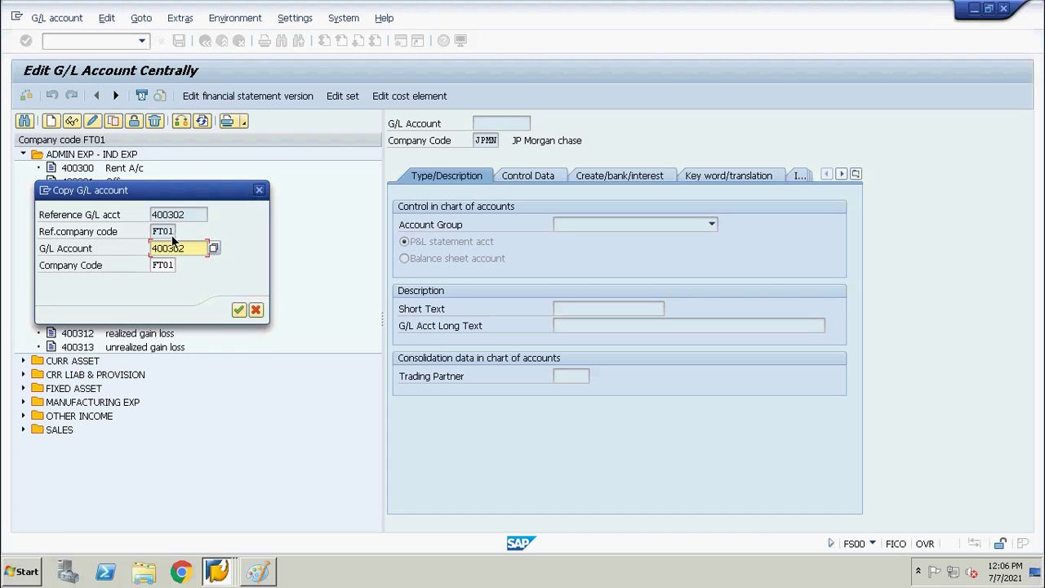
left_click(154, 265)
key("Delete")
key("Delete")
key("Delete")
key("Delete")
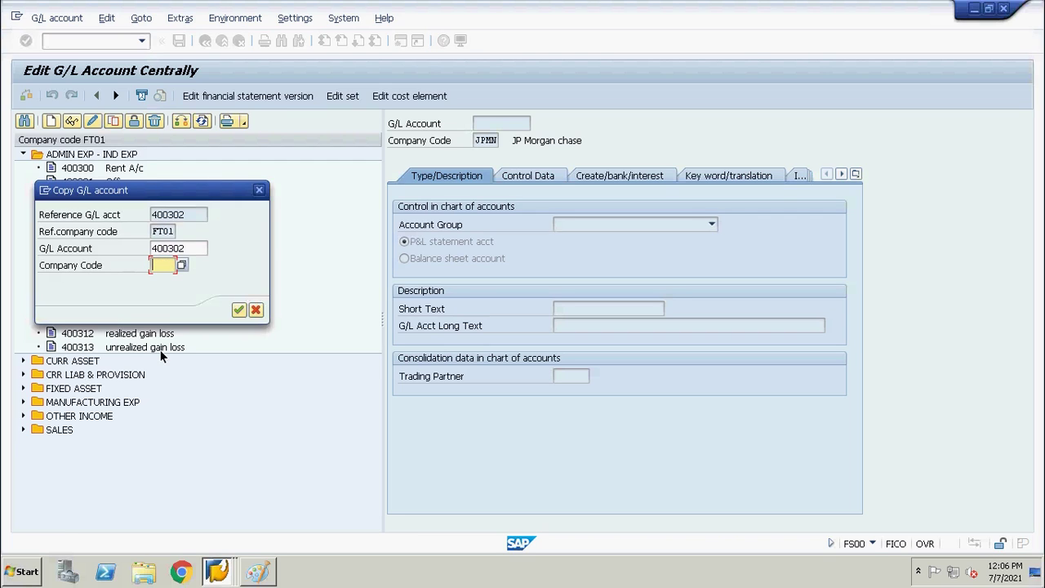
type("jpmn")
key("F3")
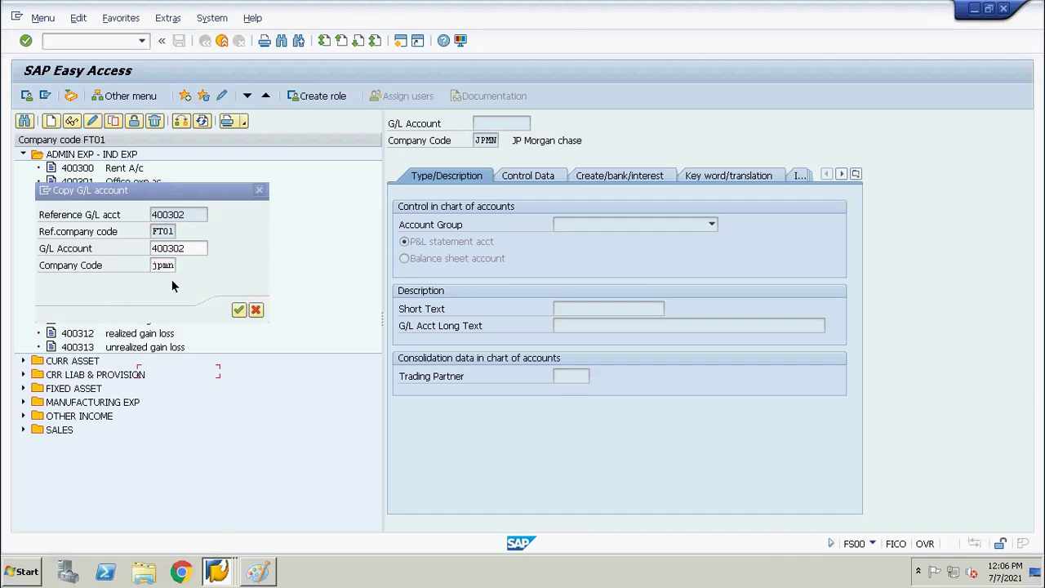
double_click(186, 373)
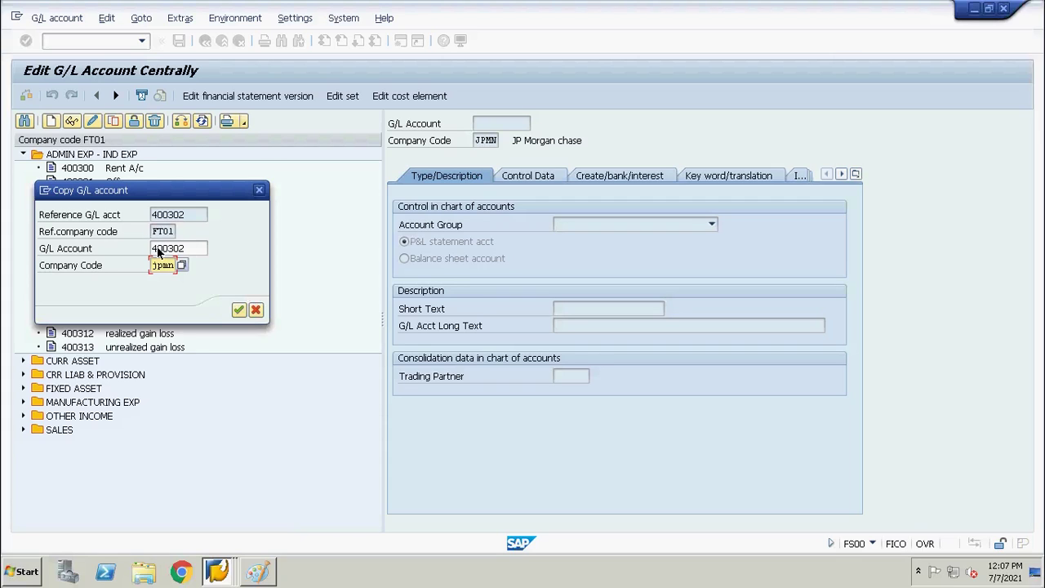
left_click(239, 310)
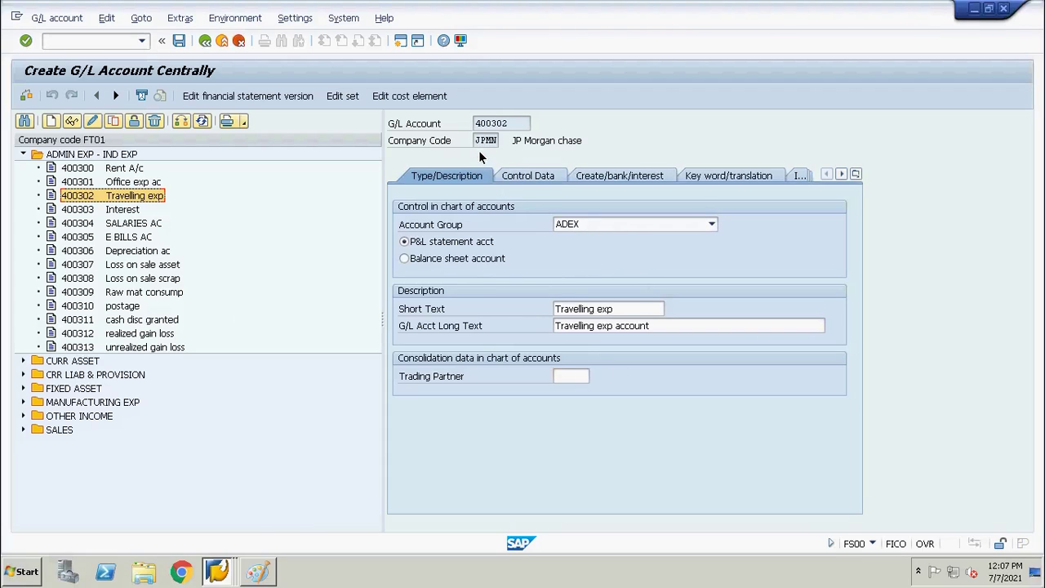
left_click(181, 42)
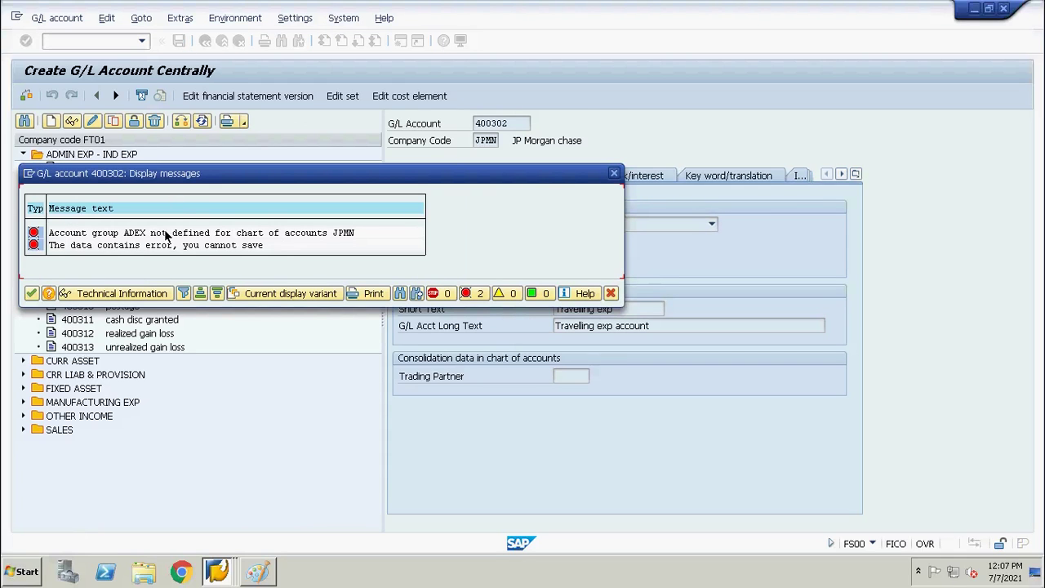
left_click(611, 294)
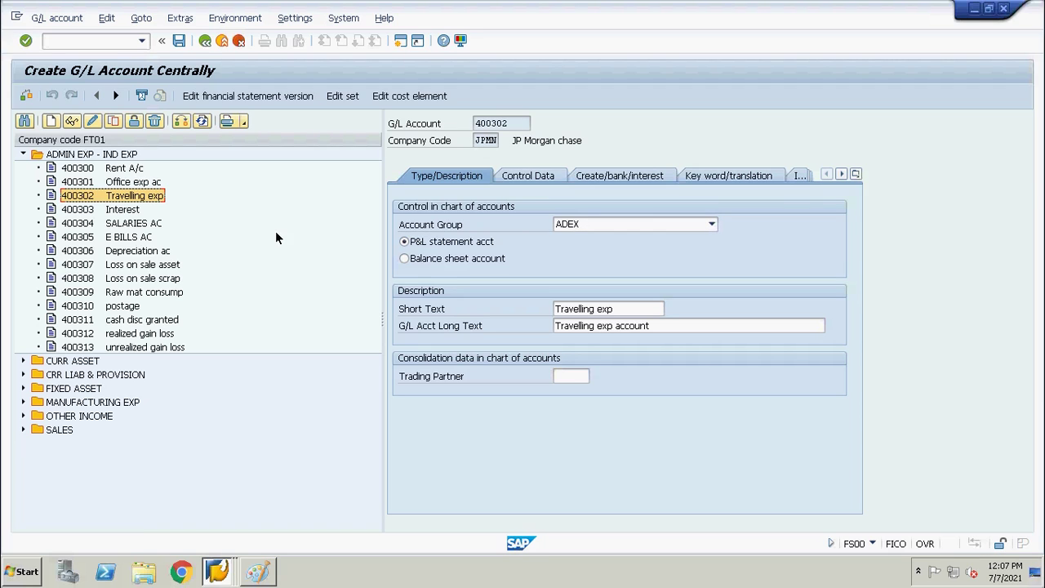
- Change the account list's company code to TC01, collapse ACCUM. DEPRECIATION and expand the ADMIN EXP - IND EXP account group
left_click(179, 121)
type("TC01")
key("Return")
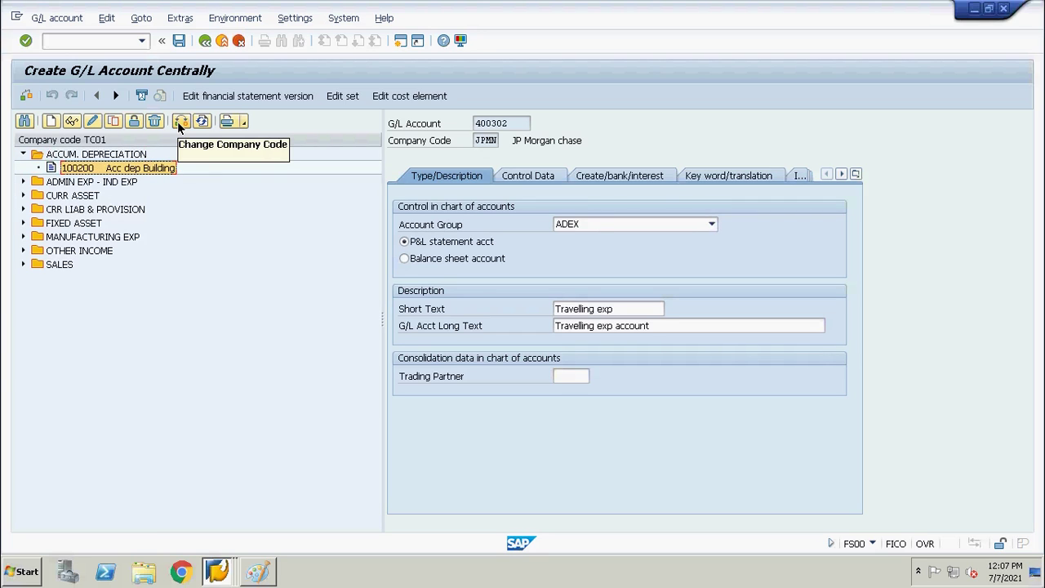
key("Up")
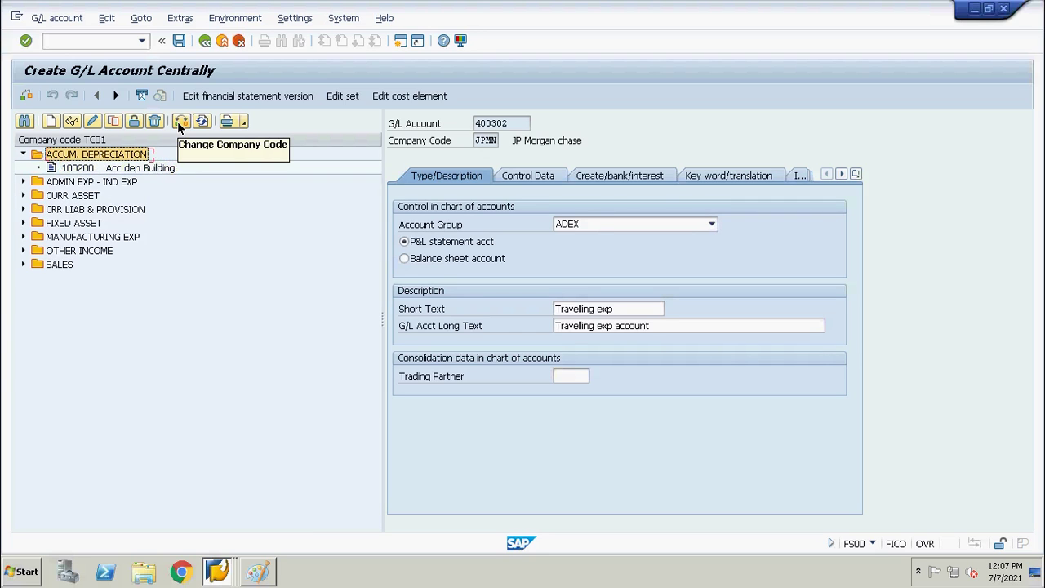
key("Left")
key("Down")
key("Right")
- Examine the ledgers under ADMIN EXP - IND EXP for company code TC01, and collapse the group
key("Down")
key("Down")
key("Down")
key("Down")
key("Down")
key("Down")
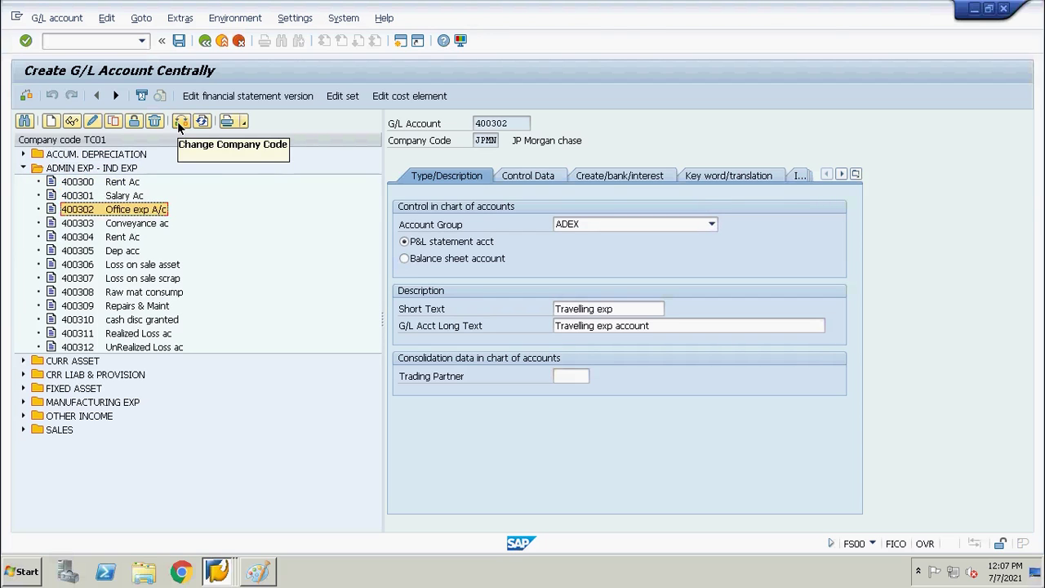
key("Down")
key("Down")
key("Down")
key("Down")
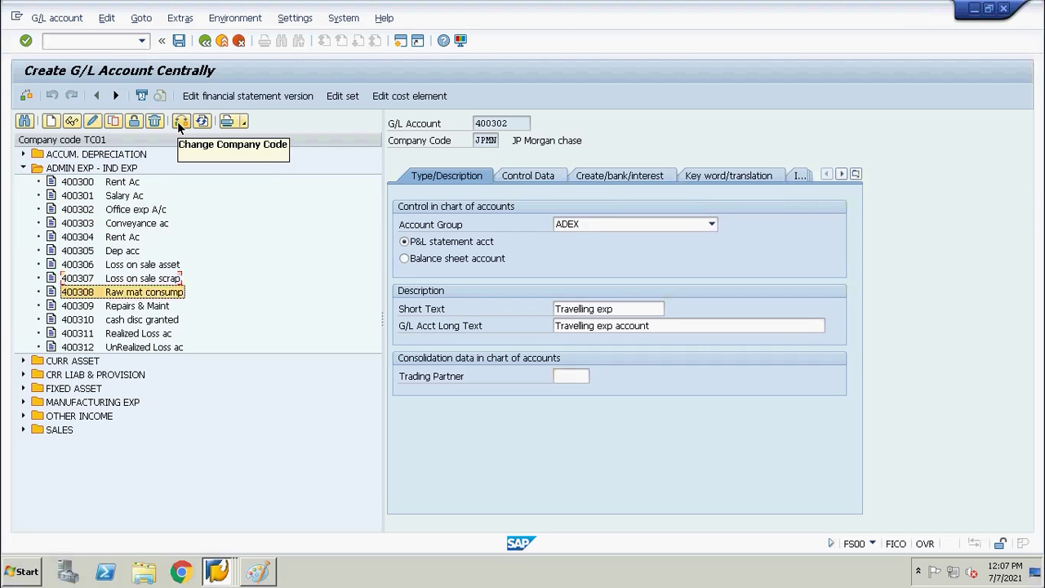
key("Up")
key("Up")
key("Up")
key("Up")
key("Up")
key("Up")
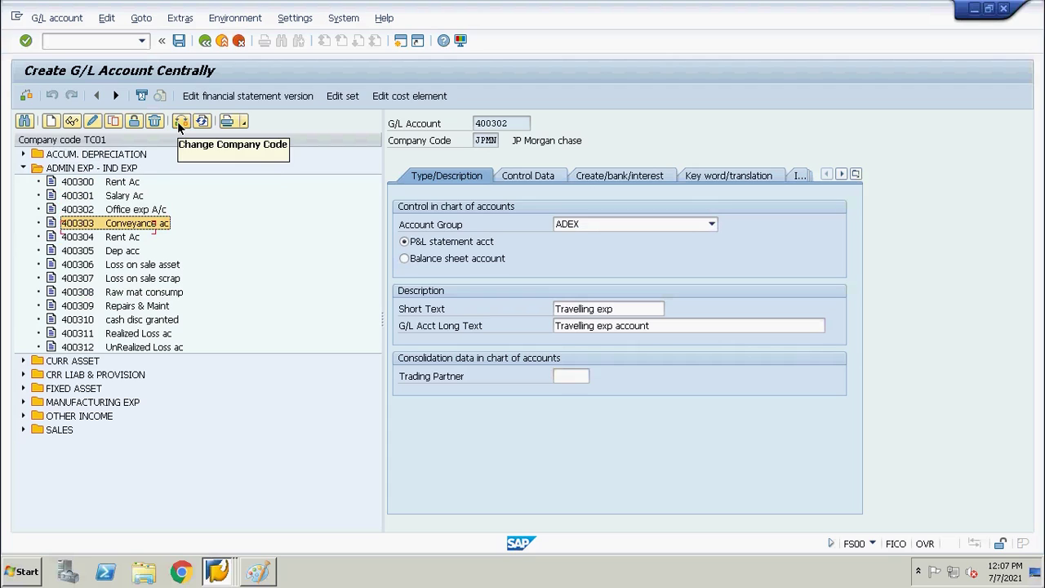
key("Up")
key("Up")
key("Up")
key("Up")
key("Up")
key("Down")
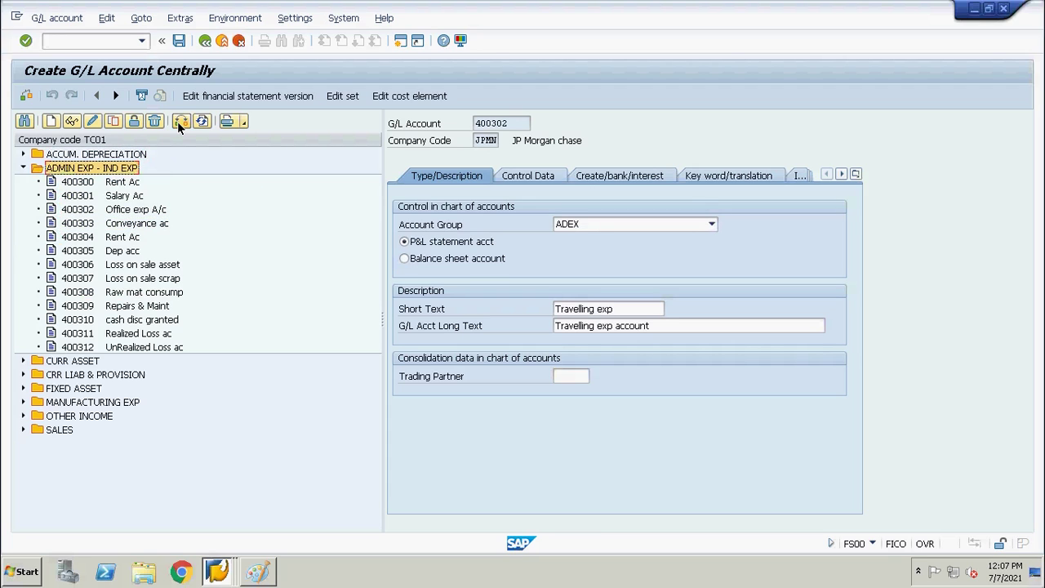
key("Left")
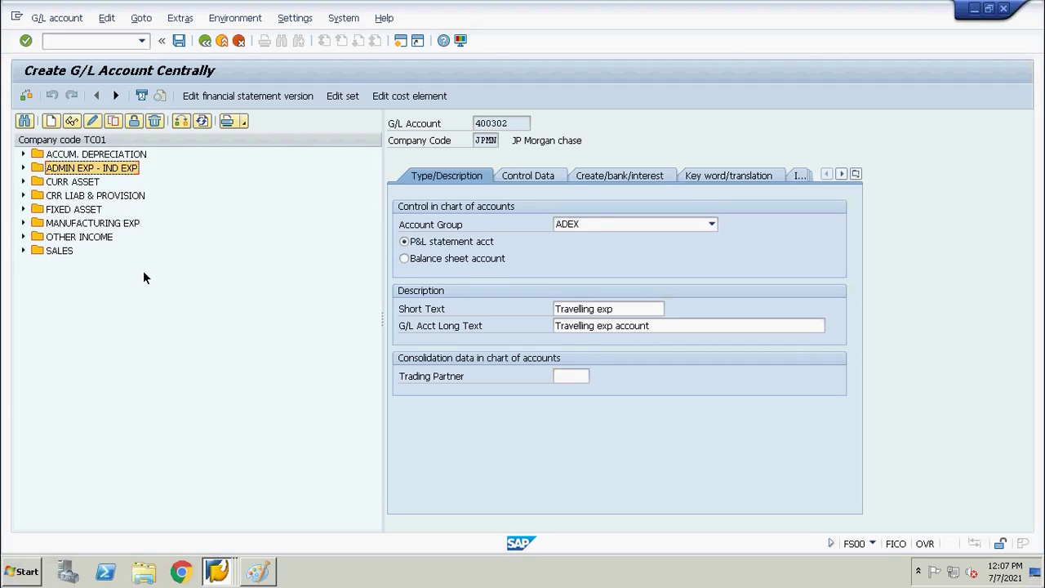
- Switch to the SAP Easy Access session and collapse the SAP menu tree from Individual Processing up to Accounting
key("alt+Tab")
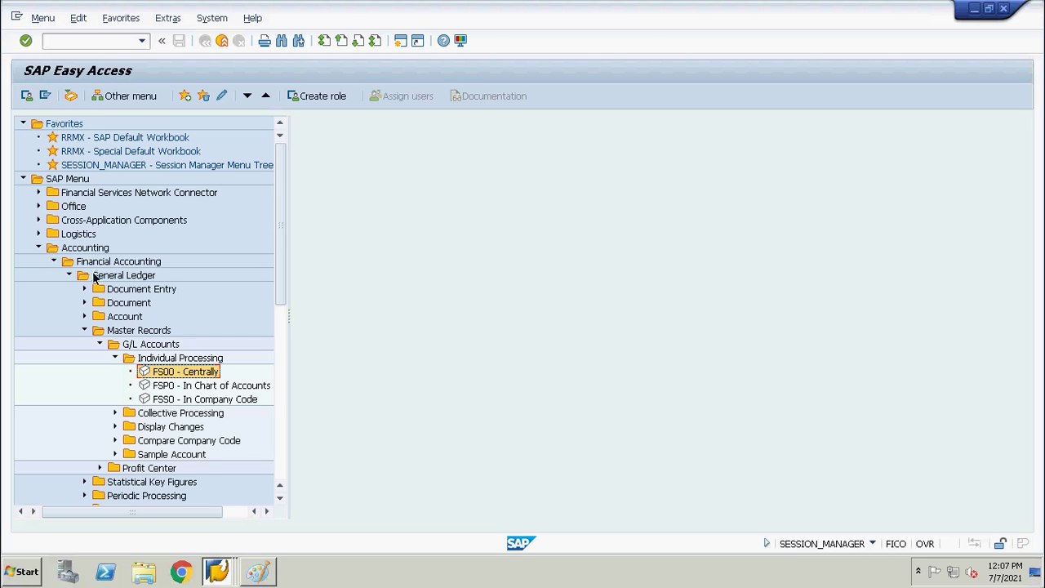
left_click(158, 360)
key("Left")
key("Left")
key("Left")
key("Left")
key("Left")
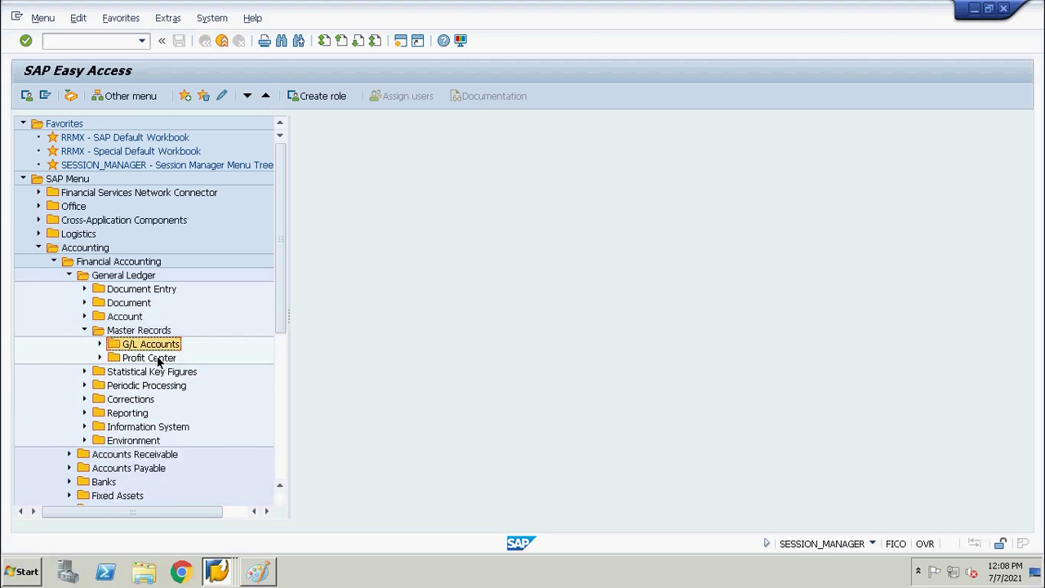
key("Up")
key("Up")
key("Left")
key("Left")
key("Left")
key("Left")
key("Left")
key("Left")
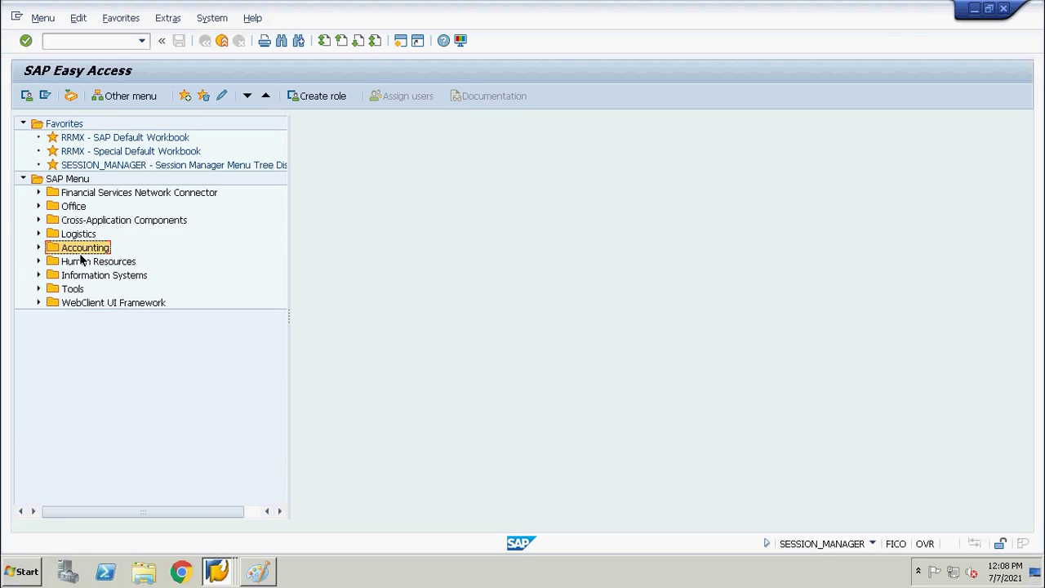
- Expand Accounting, Financial Accounting, General Ledger, Master Records, G/L Accounts and Individual Processing, and open FS00 - Centrally
key("Right")
key("Down")
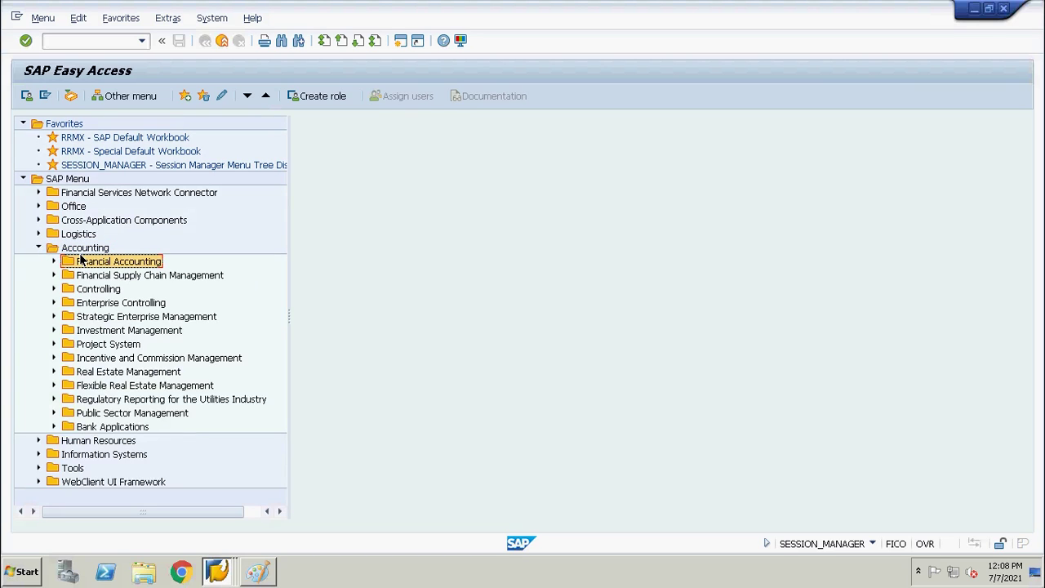
key("Right")
key("Down")
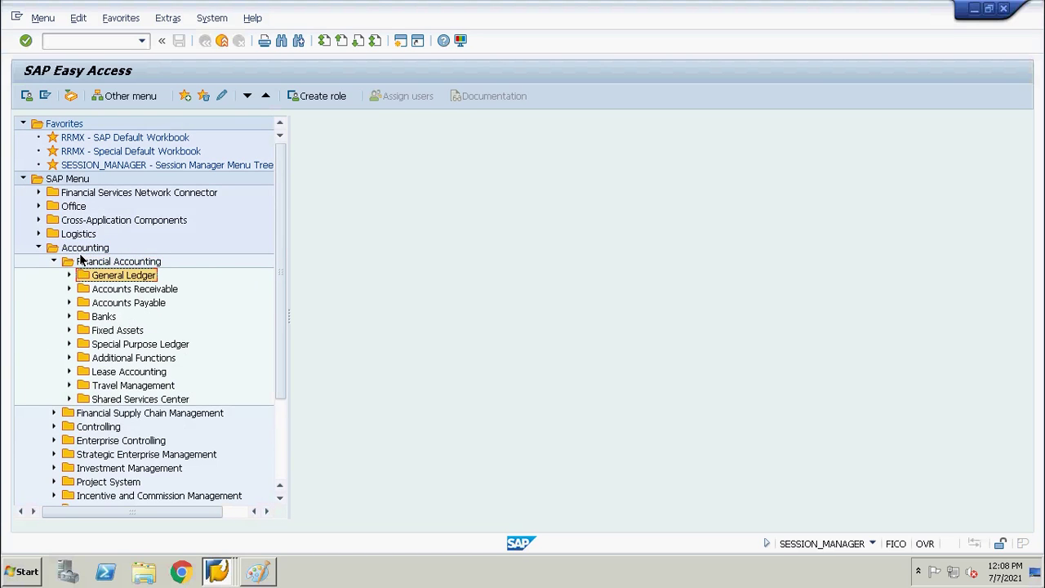
key("Right")
key("Down")
key("Down")
key("Down")
key("Down")
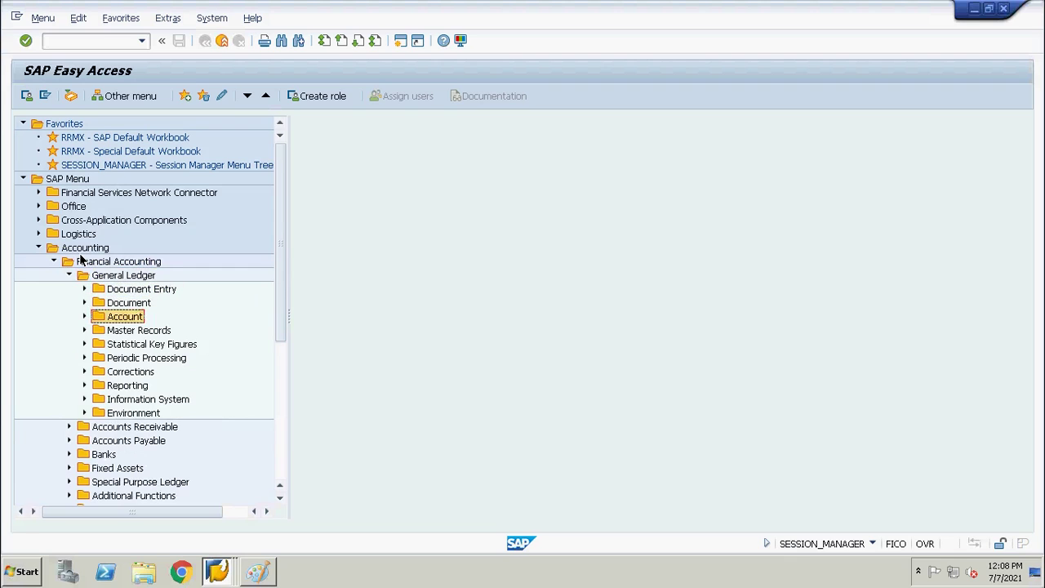
key("Right")
key("Down")
key("Right")
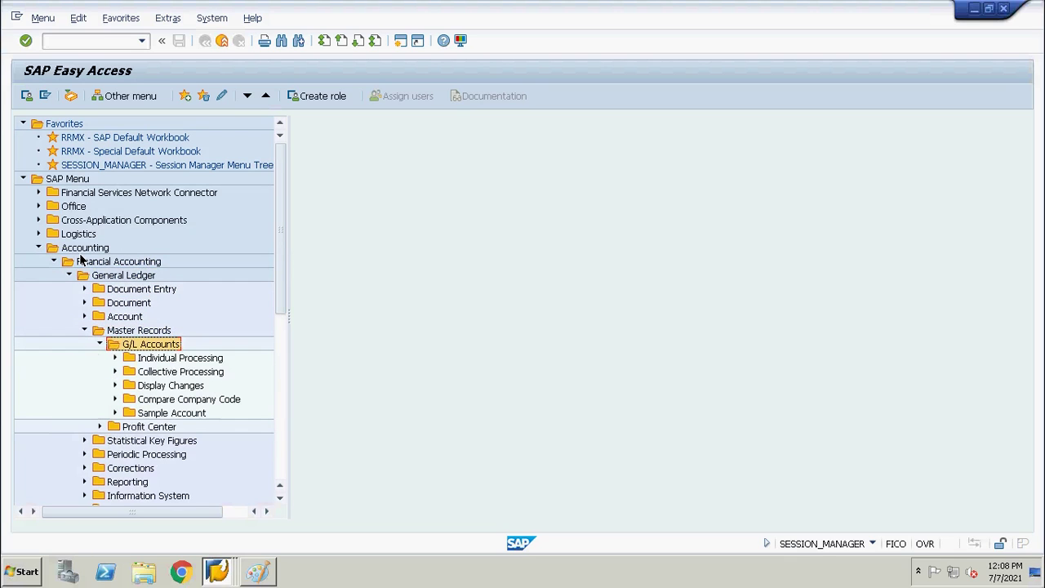
key("Down")
key("Right")
key("Down")
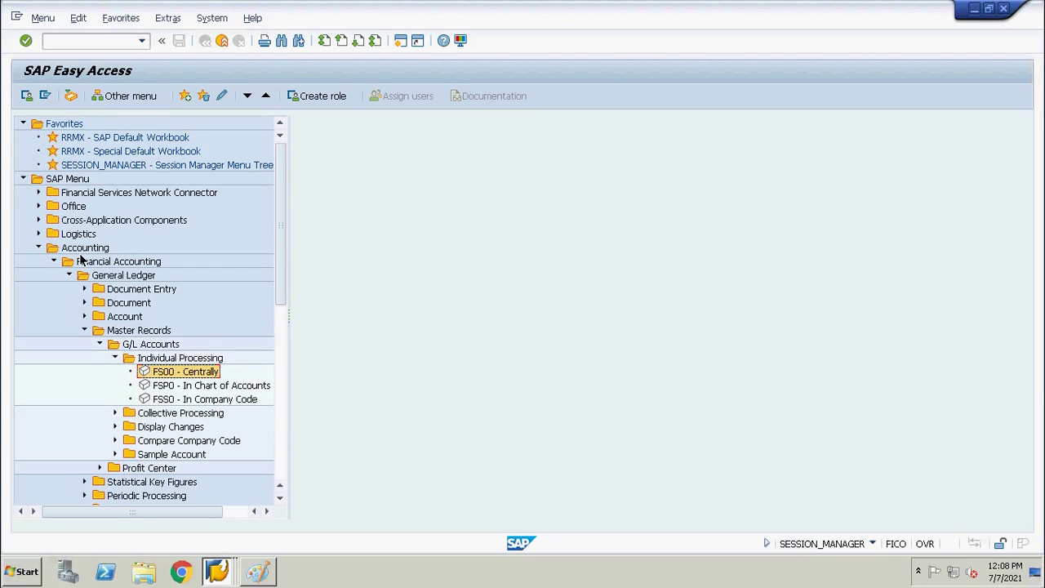
double_click(179, 371)
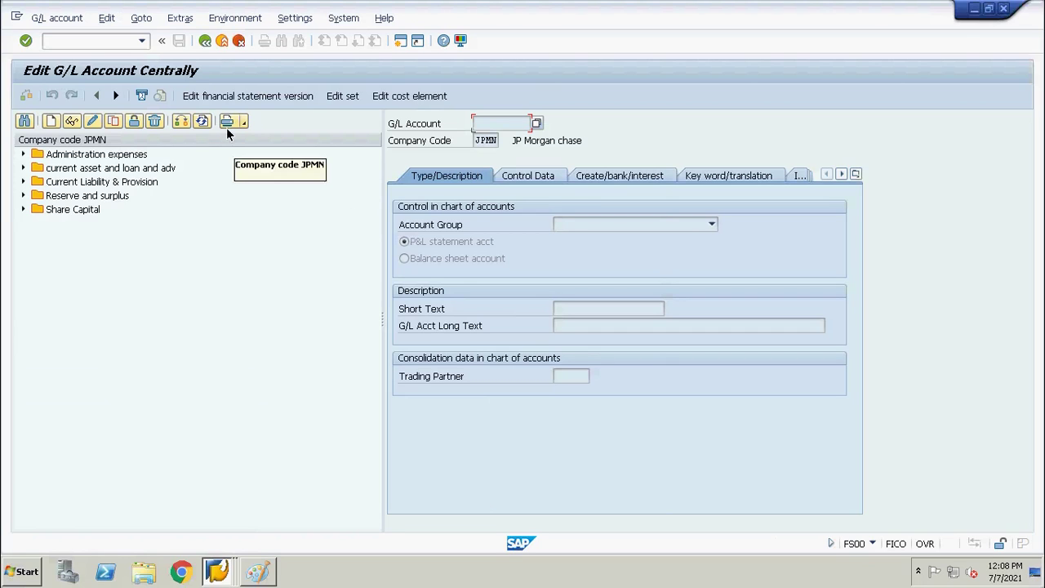
- Return to SAP Easy Access and start G/L account maintenance with the transaction code fs00
left_click(204, 41)
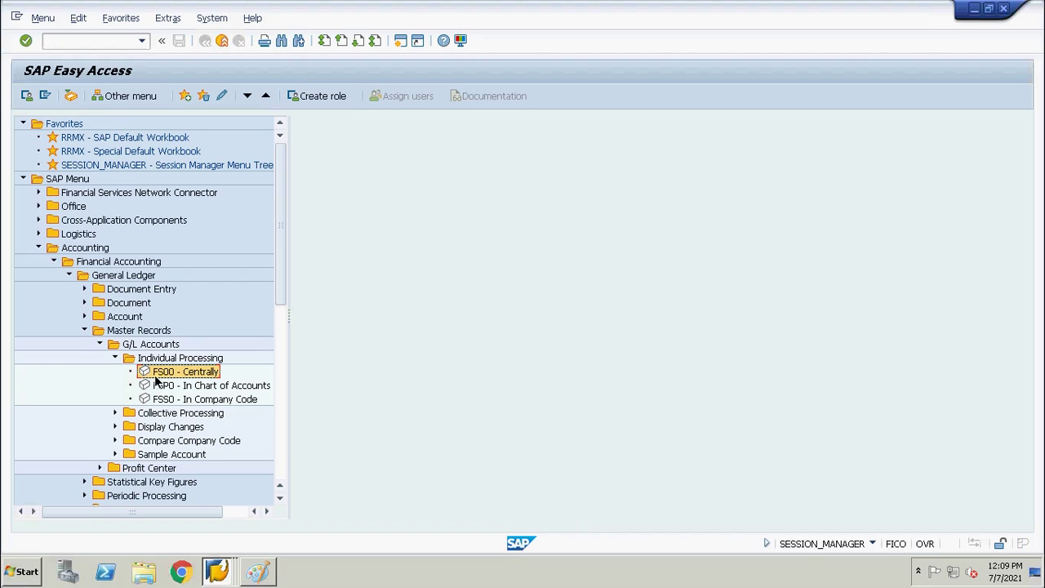
left_click(58, 44)
type("fs00")
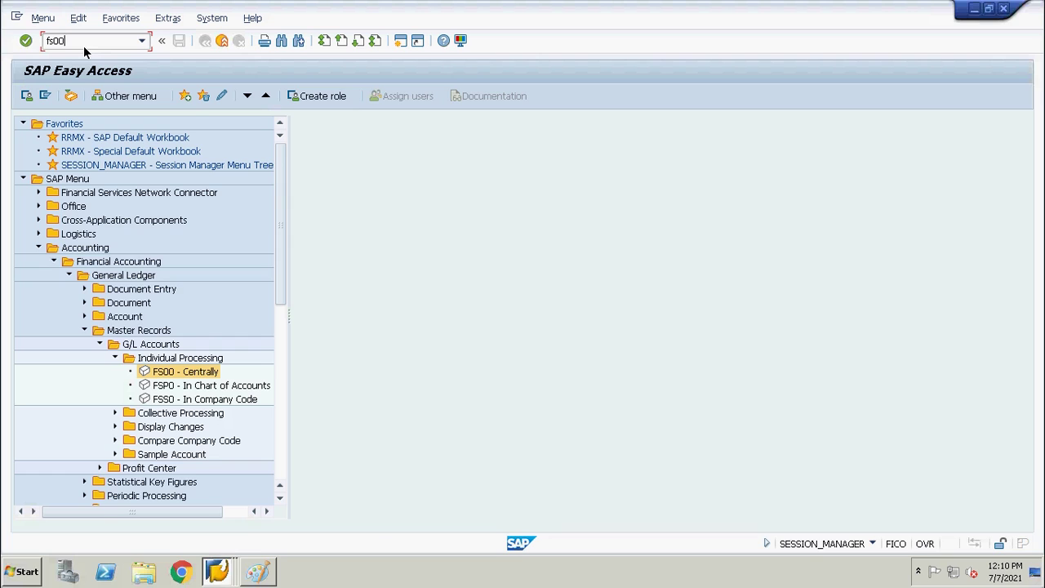
key("Return")
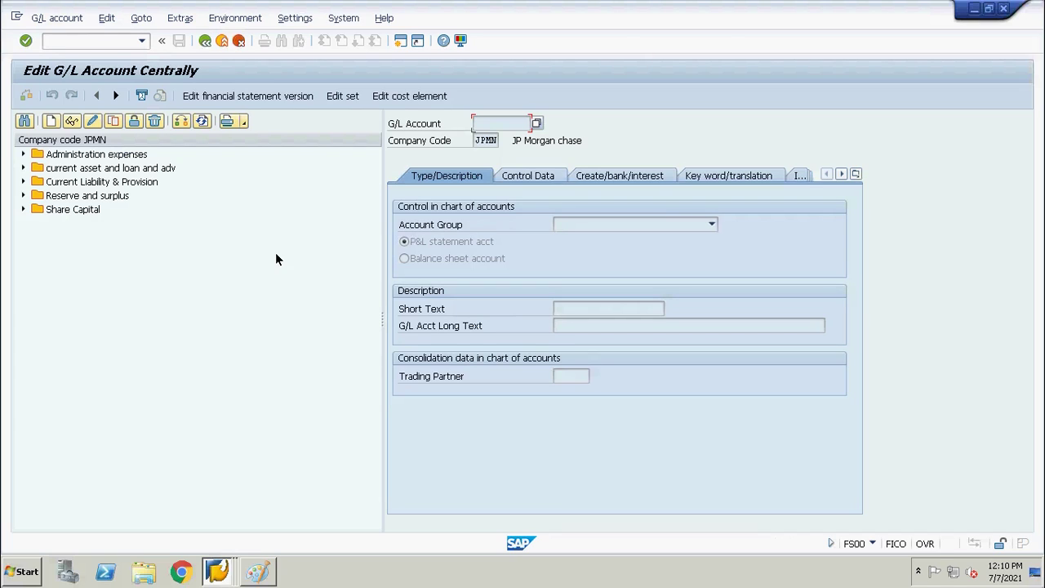
- Go back to SAP Easy Access, reopen FS00 by its transaction code and end it with the /n command
left_click(209, 45)
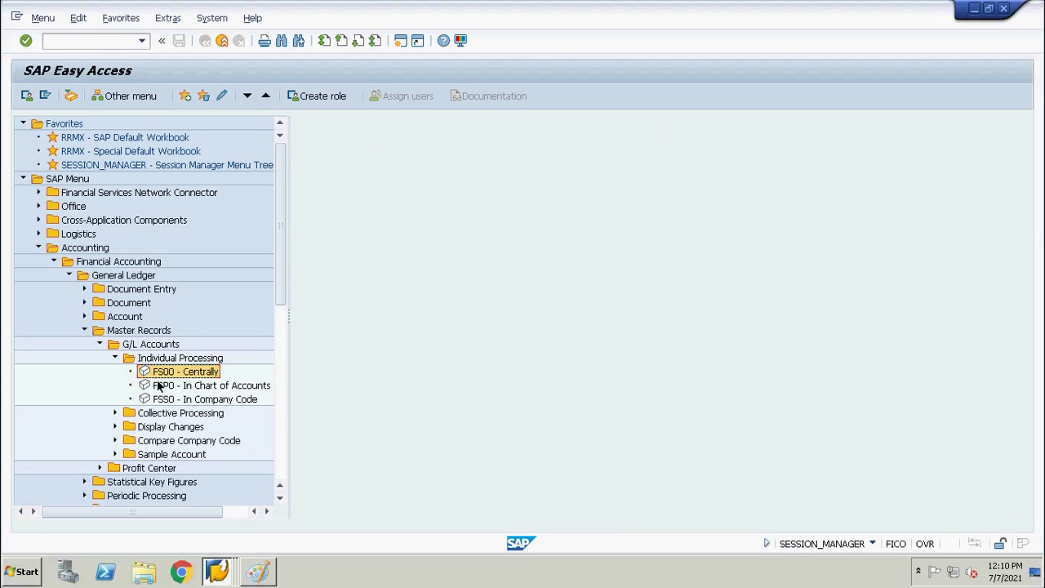
left_click(82, 42)
type("00")
key("Return")
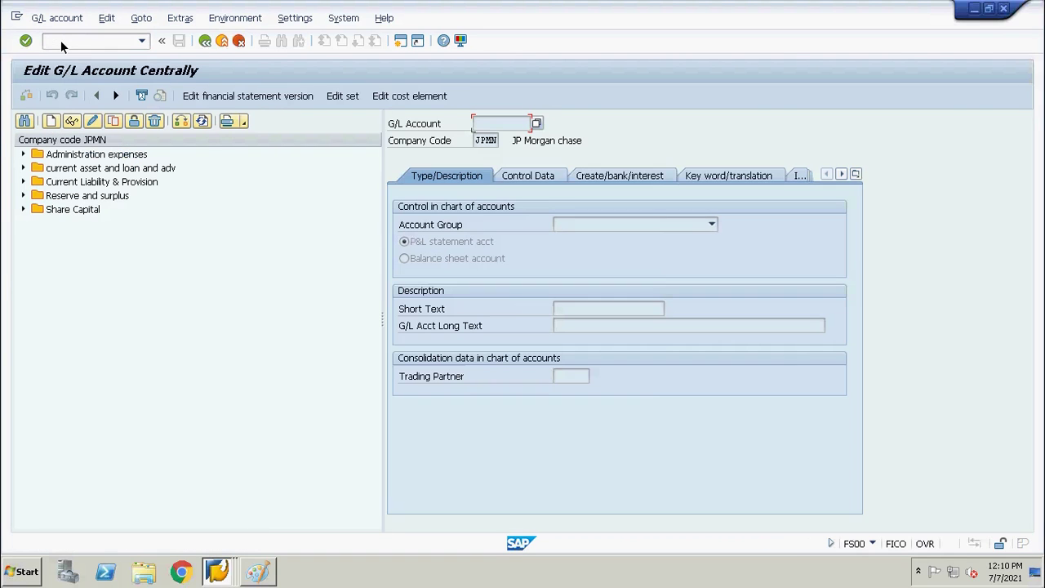
left_click(61, 40)
type("/n")
key("Return")
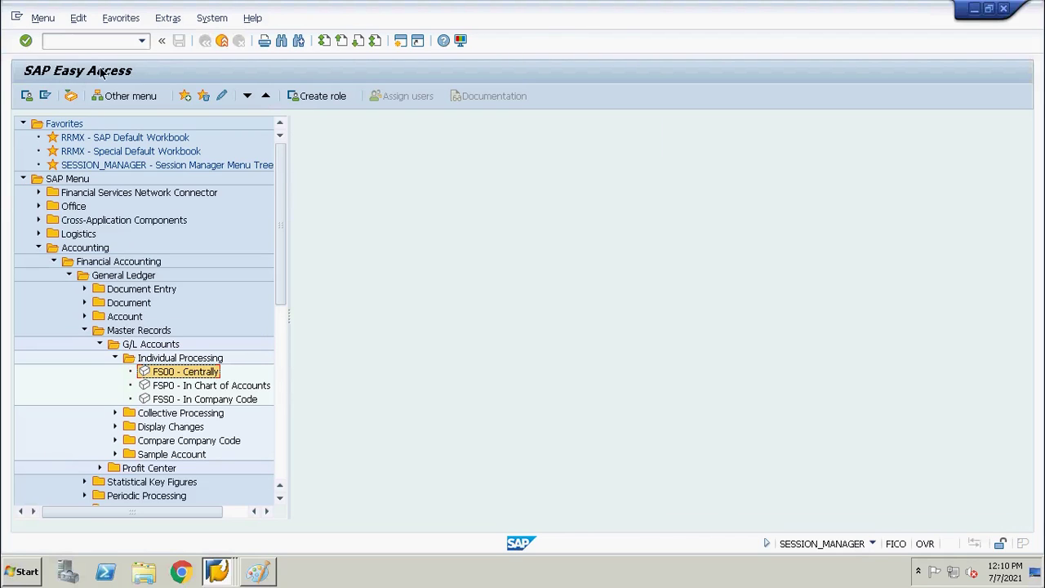
- Start the G/L account posting transaction with /nf-02 and activate the first line item's Account field
left_click(72, 41)
type("/nf-02")
key("Return")
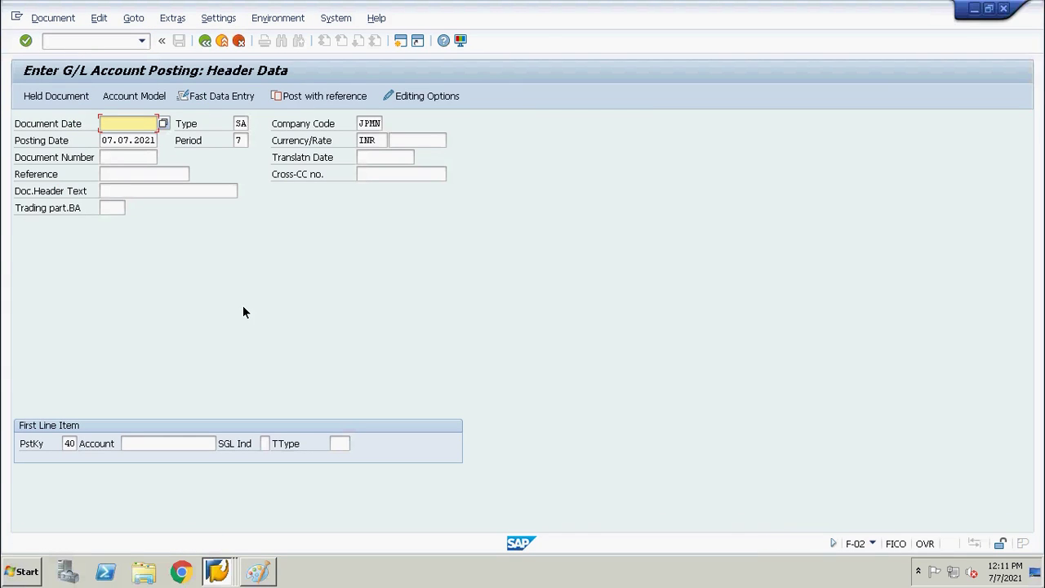
left_click(145, 443)
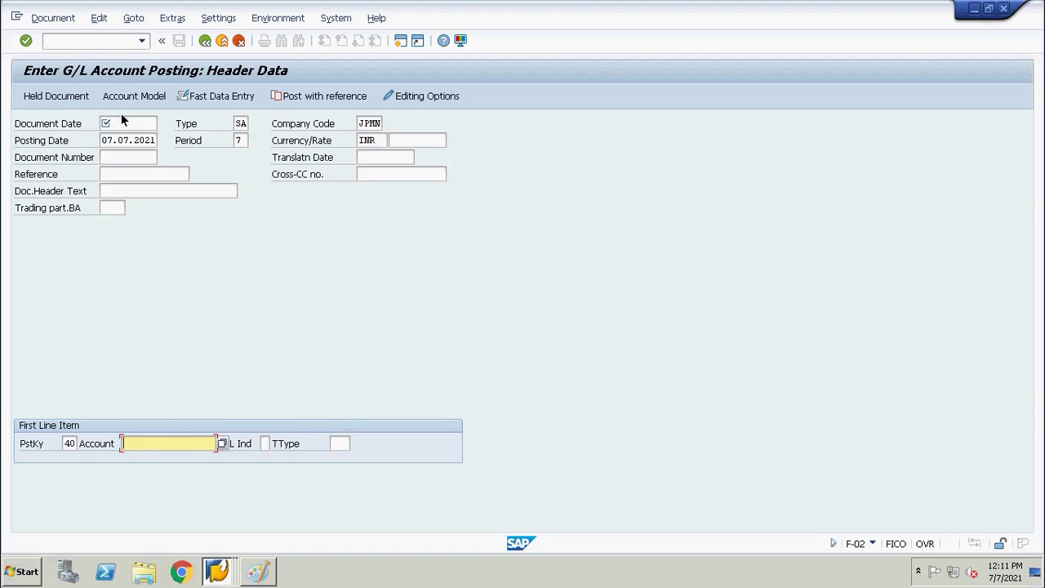
- Try to start fs00 directly from the G/L account posting screen without a prefix
left_click(79, 41)
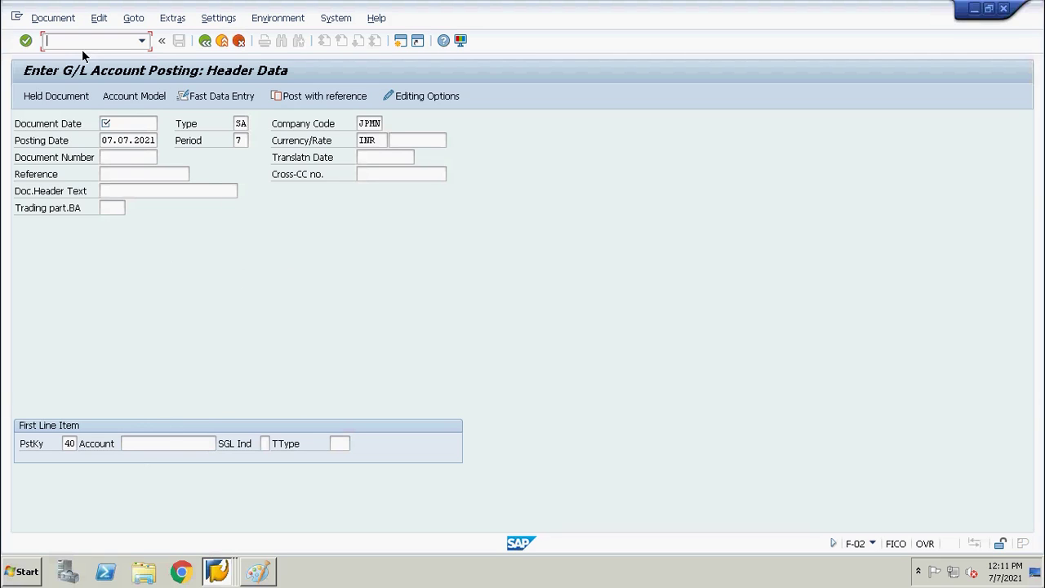
type("fs00")
key("Return")
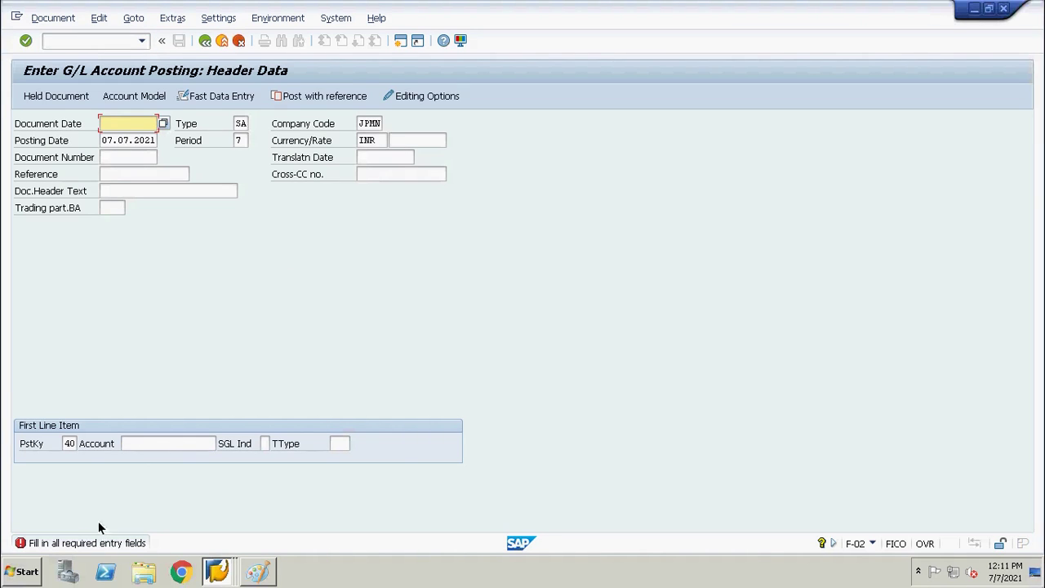
- Leave the G/L account posting and start FS00 in the same session with /nfs00
left_click(70, 45)
type("/n")
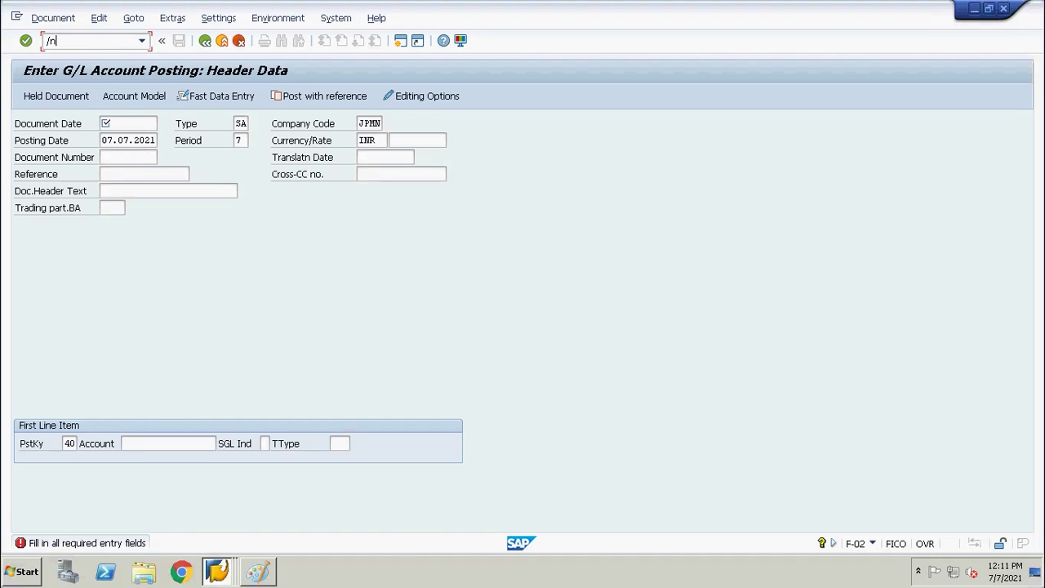
type("fs00")
key("Return")
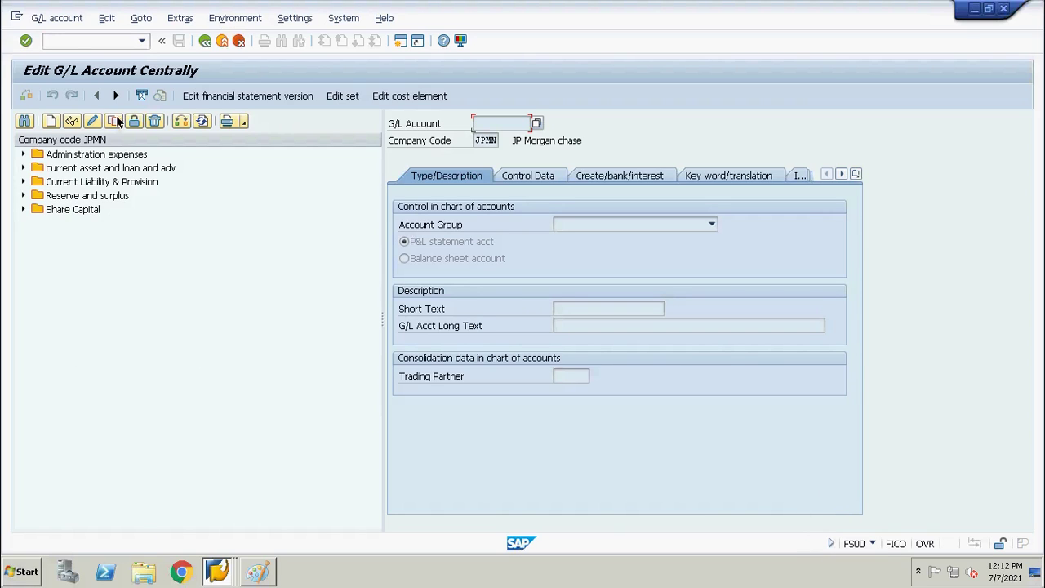
- Replace FS00 with the G/L account posting transaction in the same session using /nf-02
left_click(58, 43)
type("/nf-02")
key("Return")
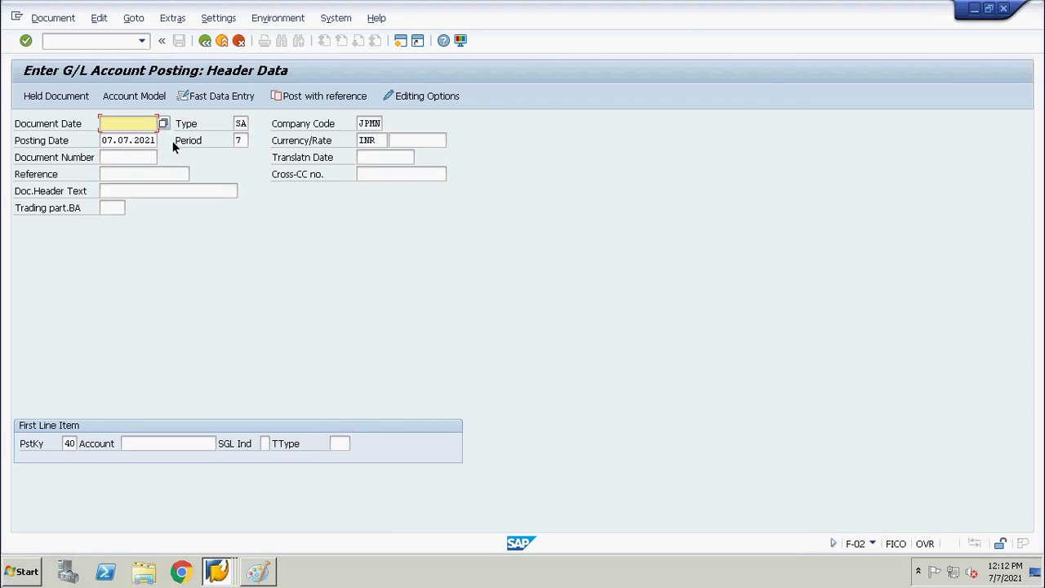
- Open FS00 in an additional session with /ofs00, keeping the F-02 session open
left_click(93, 45)
type("/o")
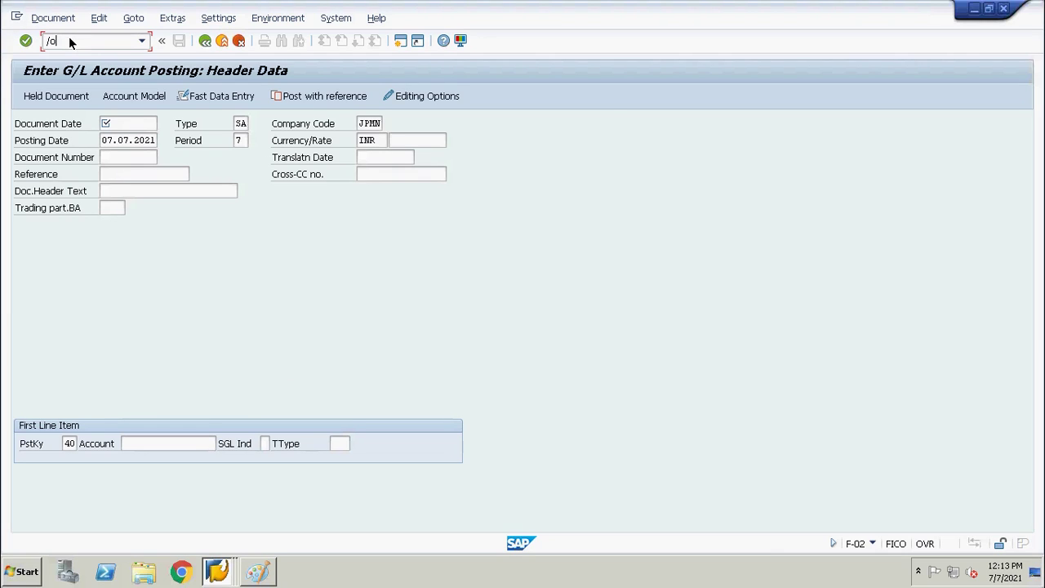
type("fs00")
key("Return")
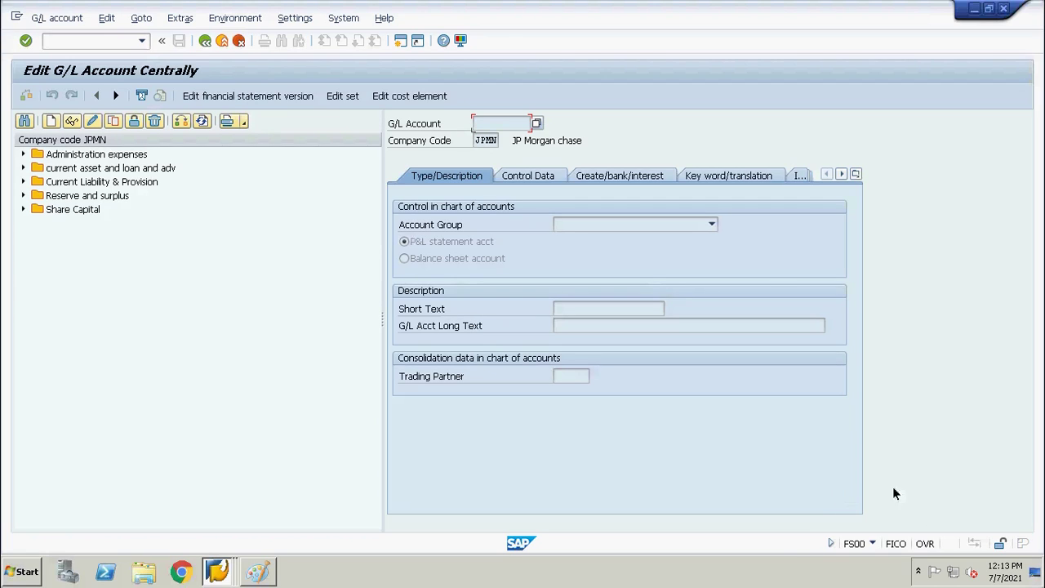
- Cycle through the open SAP sessions to compare the FS00 and F-02 windows
key("alt+Tab")
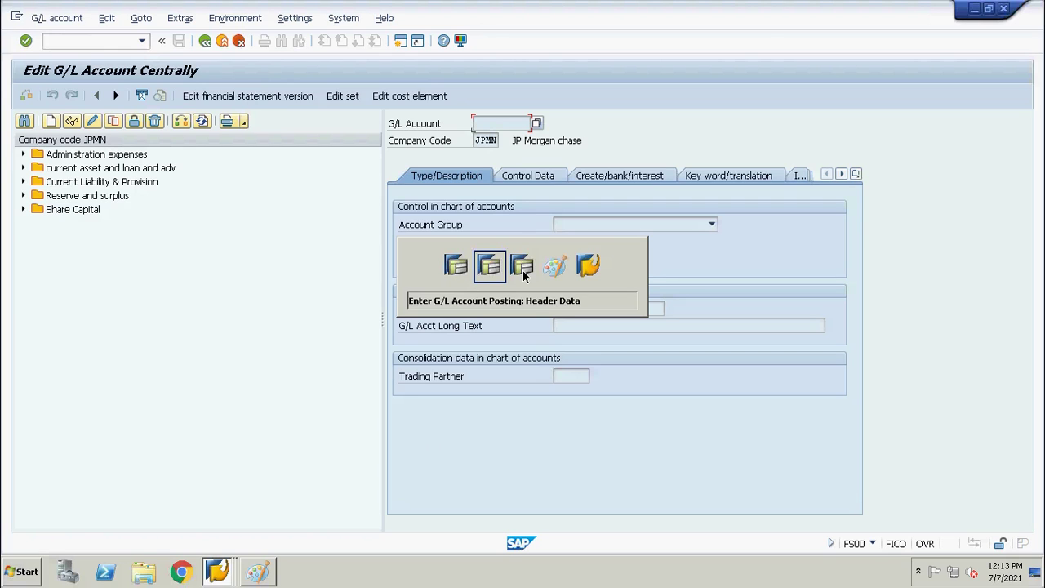
key("alt+Tab")
key("alt+Tab")
key("alt+Tab")
key("alt+Tab")
key("alt+Tab")
key("alt+Tab")
key("alt+Tab")
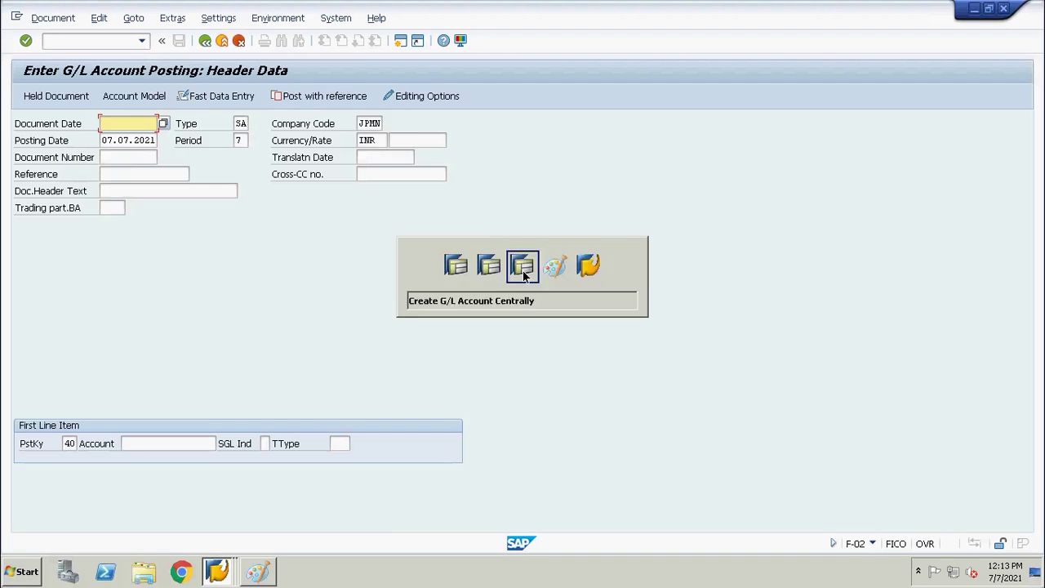
- Switch to the Create G/L Account Centrally session and end its transaction with /n
key("alt+Tab")
key("alt+Tab")
key("alt+Tab")
key("alt+Tab")
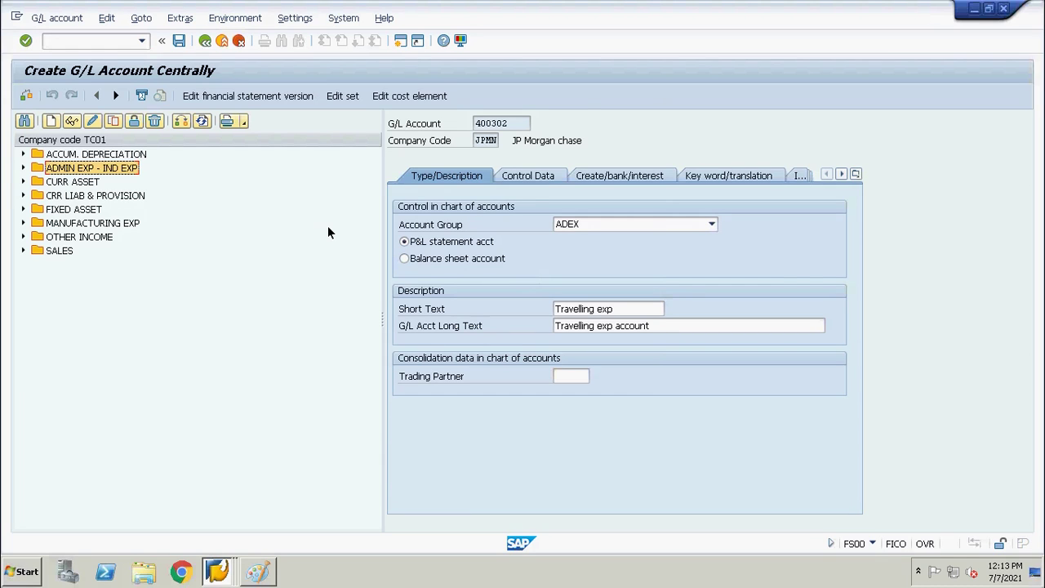
type("/n")
key("Return")
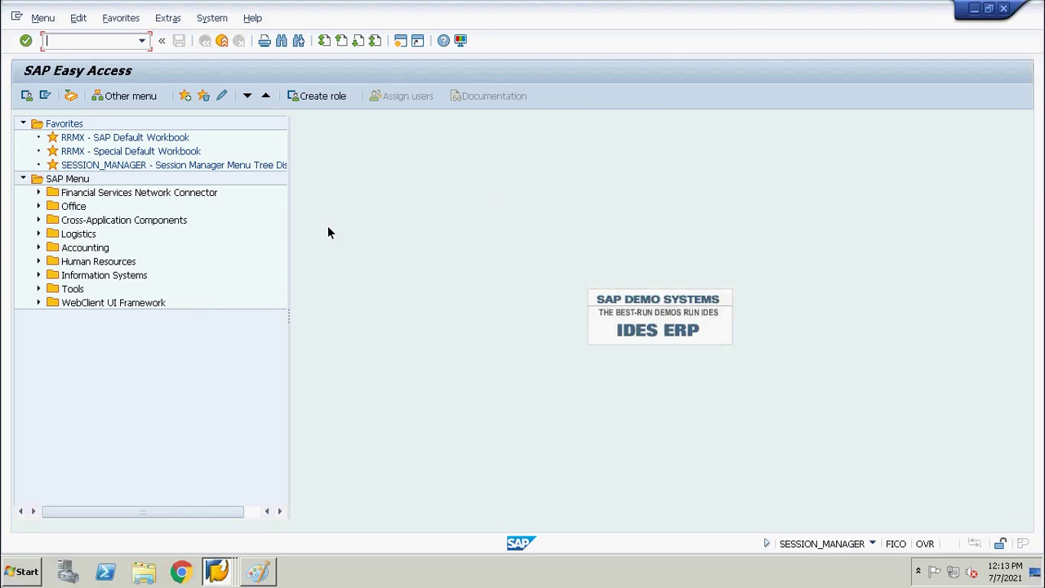
- Expand Accounting, Financial Accounting and General Ledger in the SAP Easy Access tree
left_click(85, 247)
key("Right")
key("Down")
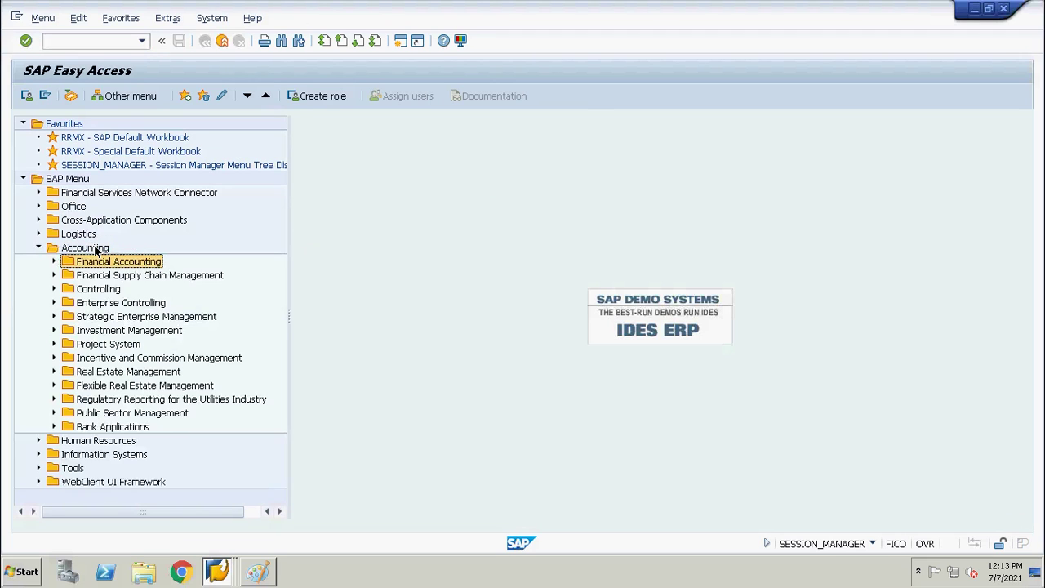
key("Right")
key("Down")
key("Down")
key("Right")
key("Left")
key("Up")
key("Right")
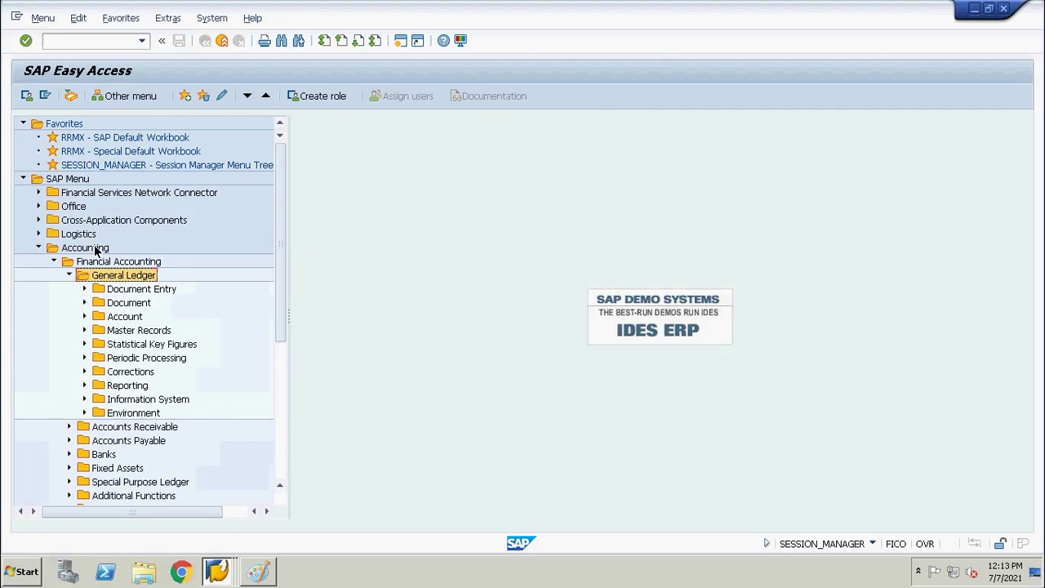
- Expand the Master Records folder under General Ledger, leaving Statistical Key Figures collapsed
key("Down")
key("Down")
key("Down")
key("Down")
key("Down")
key("Right")
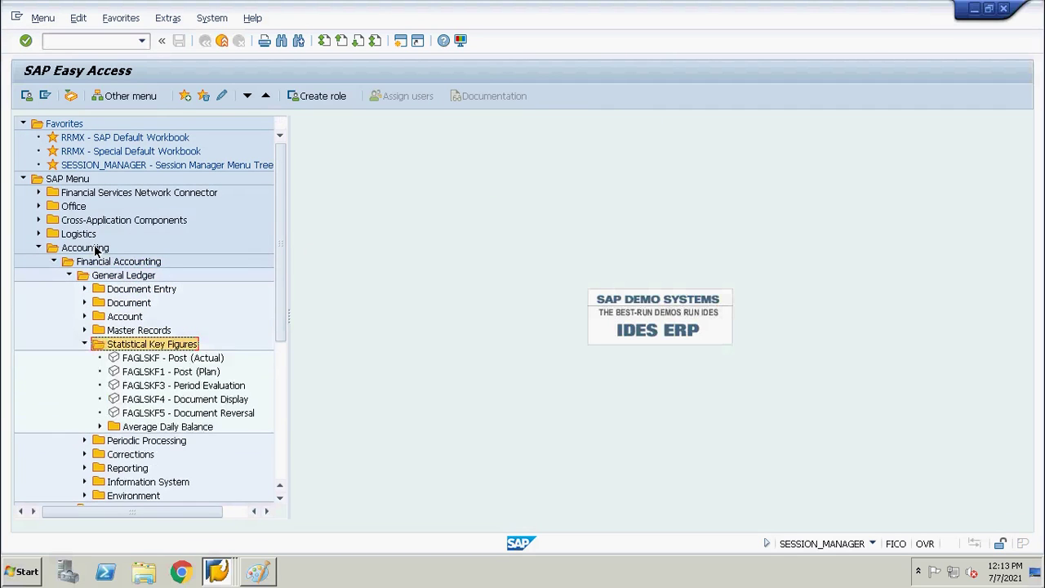
key("Left")
key("Up")
key("Right")
- Expand G/L Accounts and Individual Processing under Master Records and select FS00 - Centrally
key("Down")
key("Right")
key("Down")
key("Right")
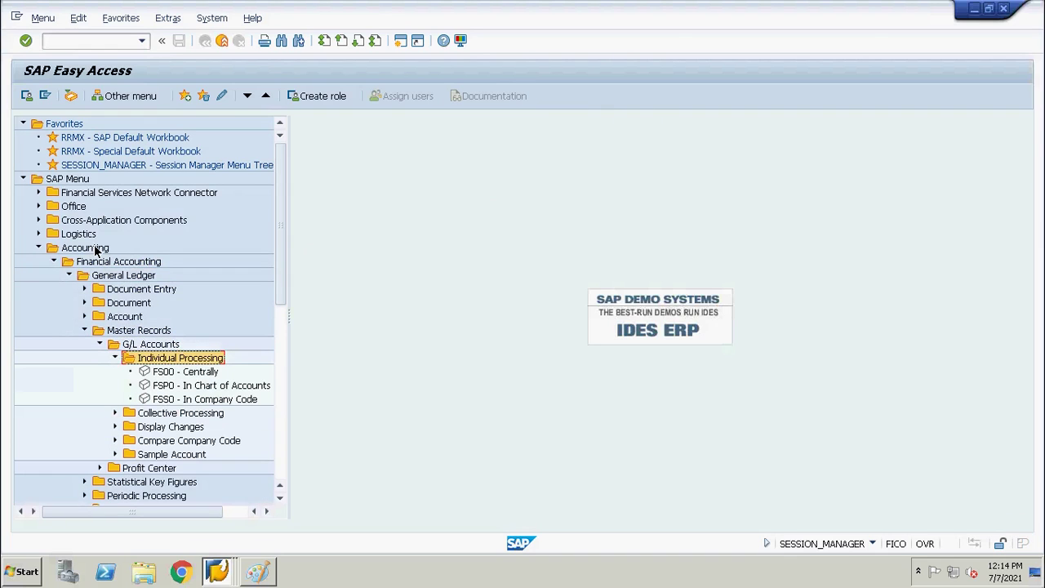
key("Down")
key("Down")
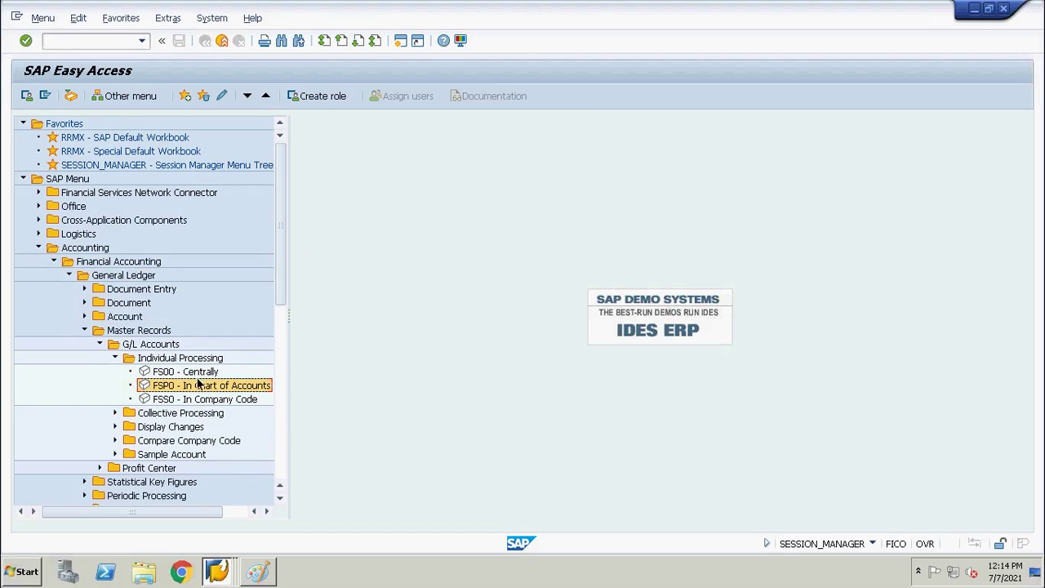
left_click(169, 373)
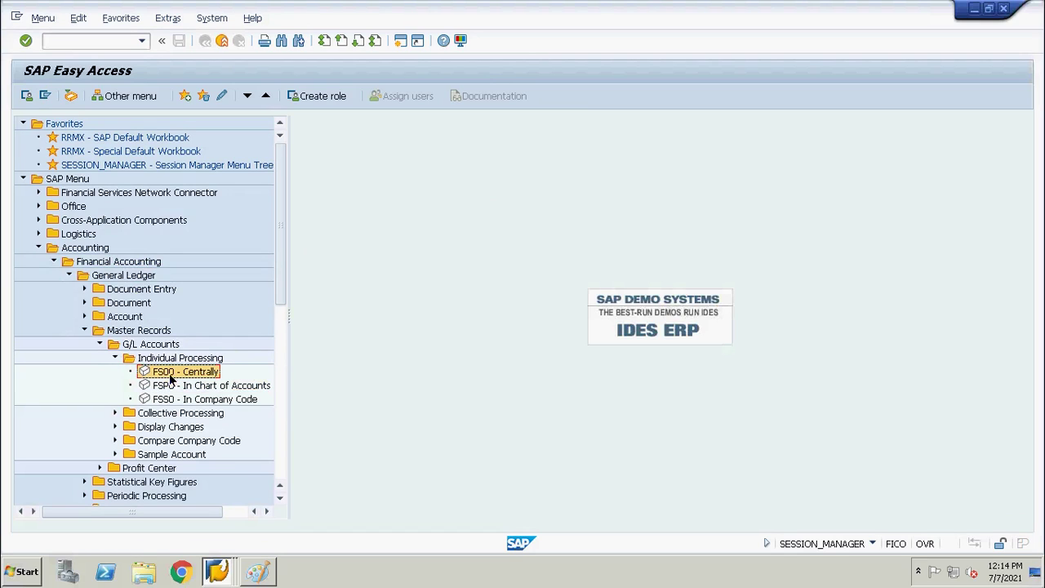
- Turn off Display Technical Names in the SAP Easy Access settings and apply the change
left_click(169, 20)
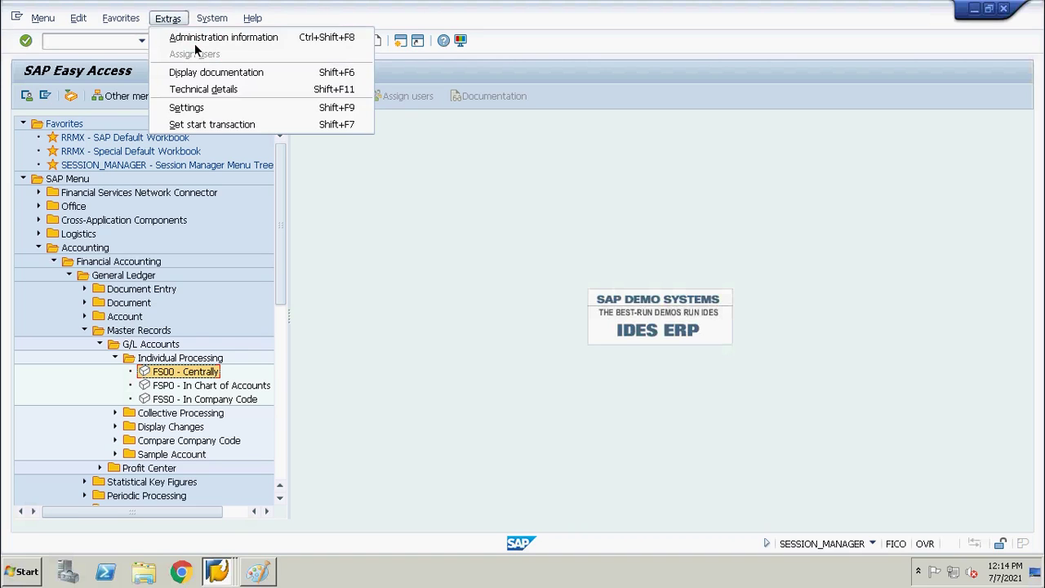
left_click(214, 106)
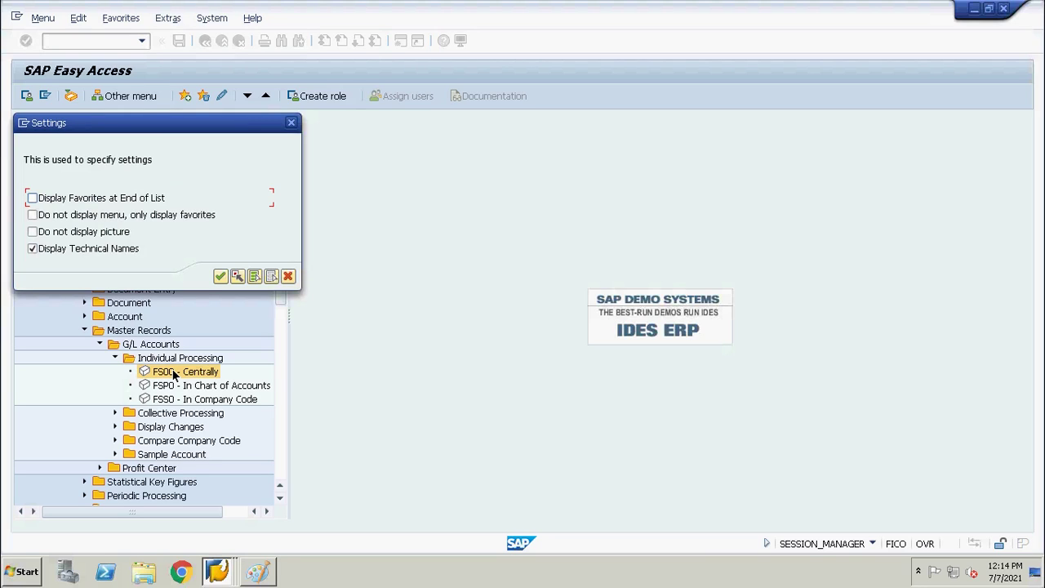
left_click(72, 252)
left_click(72, 252)
left_click(222, 276)
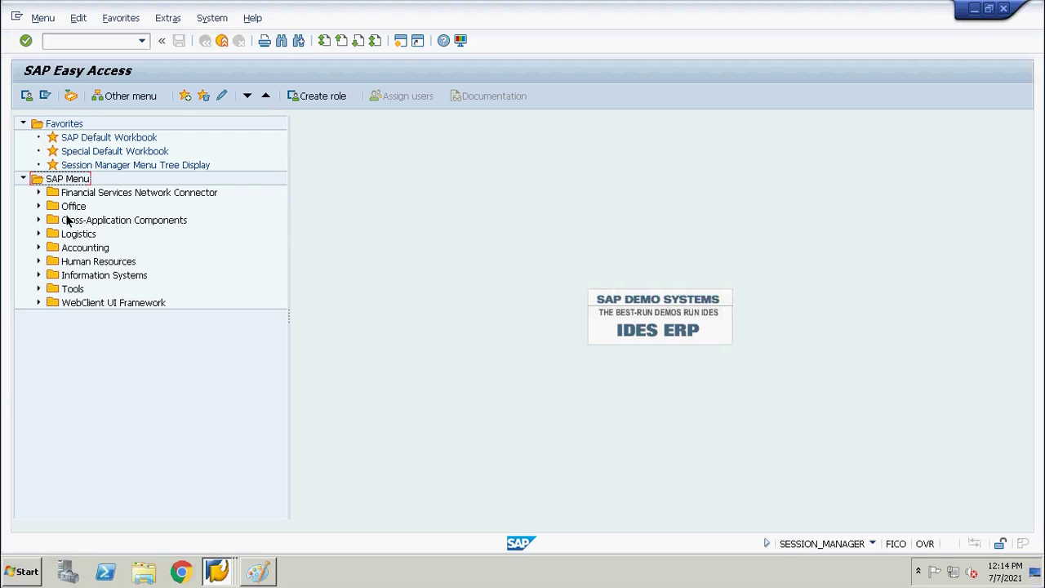
- Expand Accounting, Financial Accounting, General Ledger and Master Records with technical names hidden
left_click(74, 251)
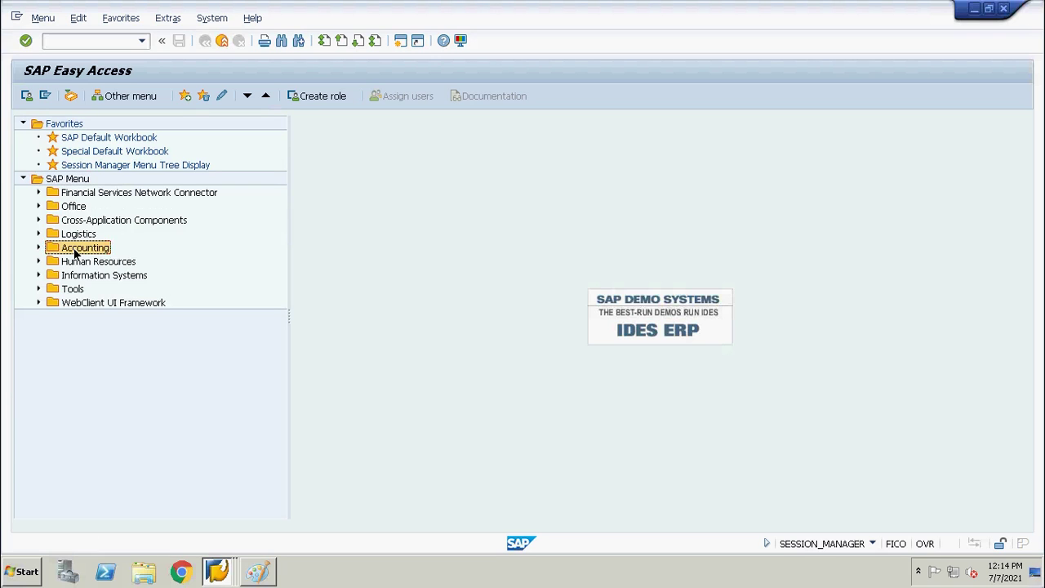
key("Right")
key("Down")
key("Right")
key("Down")
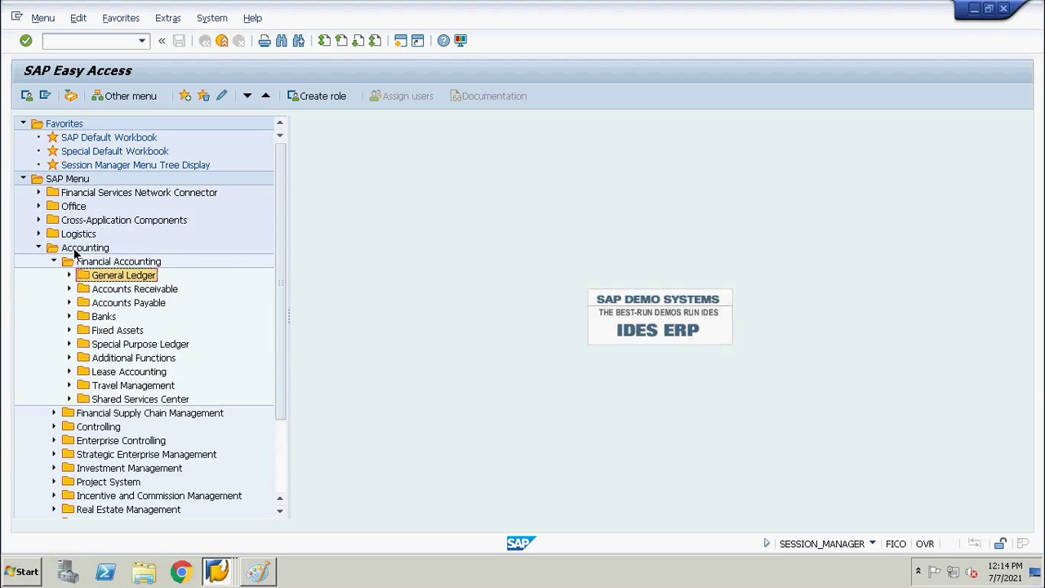
key("Right")
key("Down")
key("Down")
key("Down")
key("Down")
key("Right")
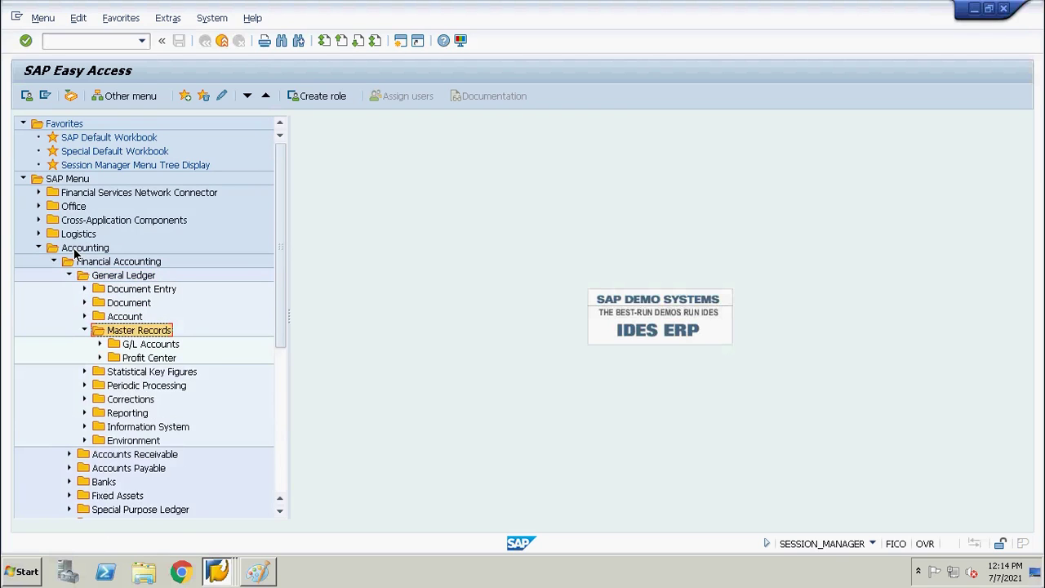
- Expand G/L Accounts and Individual Processing and select the Centrally entry to view it without its code
key("Down")
key("Right")
key("Down")
key("Right")
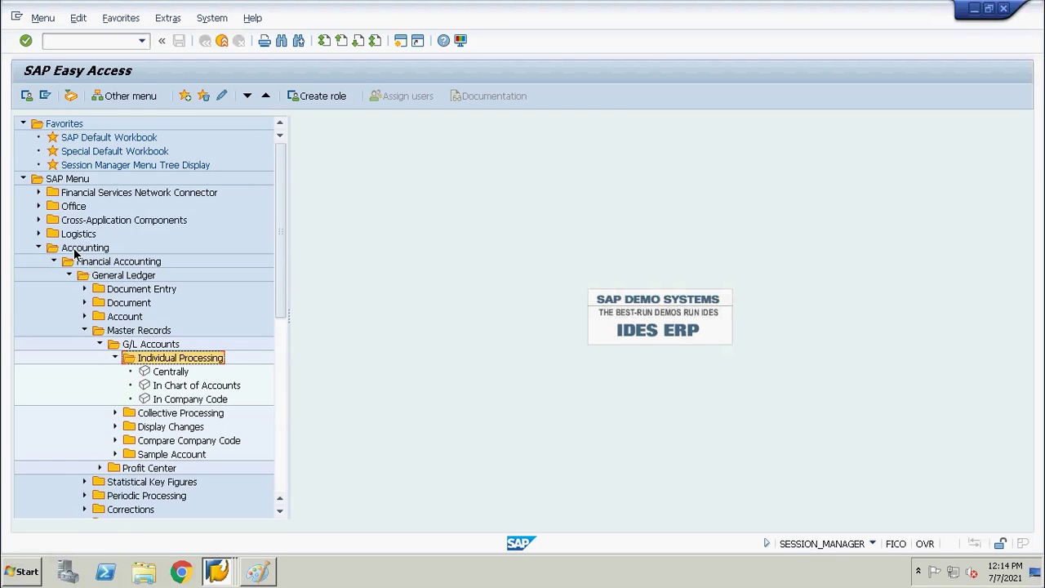
key("Down")
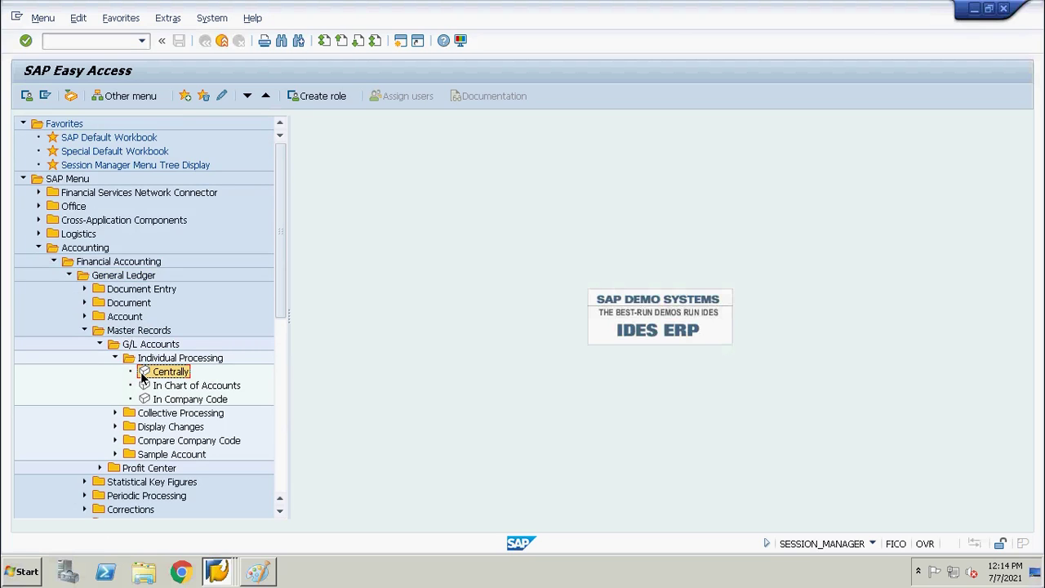
- Turn on Display Technical Names in the SAP Easy Access settings and apply the change
left_click(170, 18)
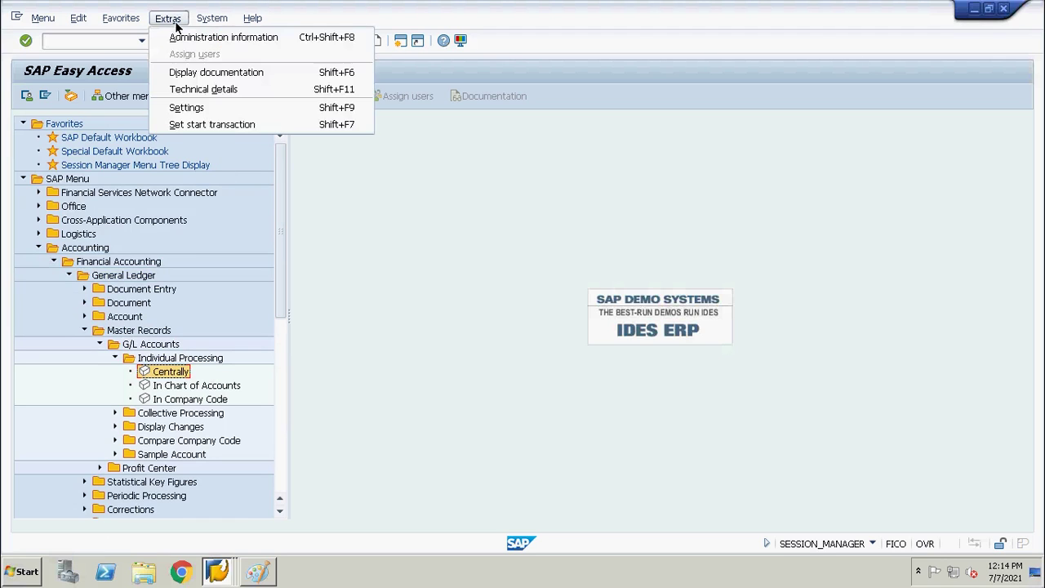
left_click(186, 107)
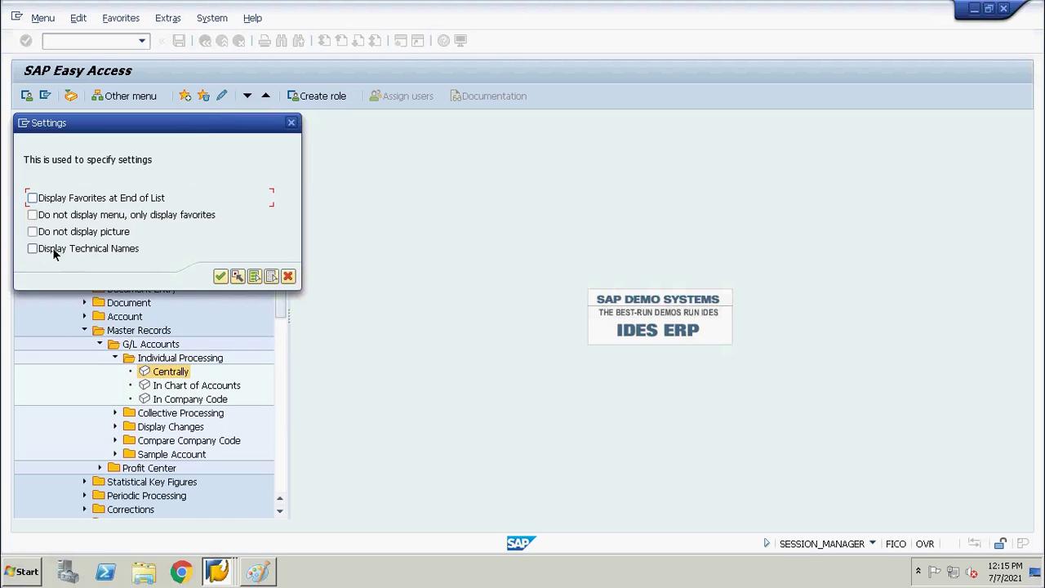
left_click(33, 248)
left_click(220, 277)
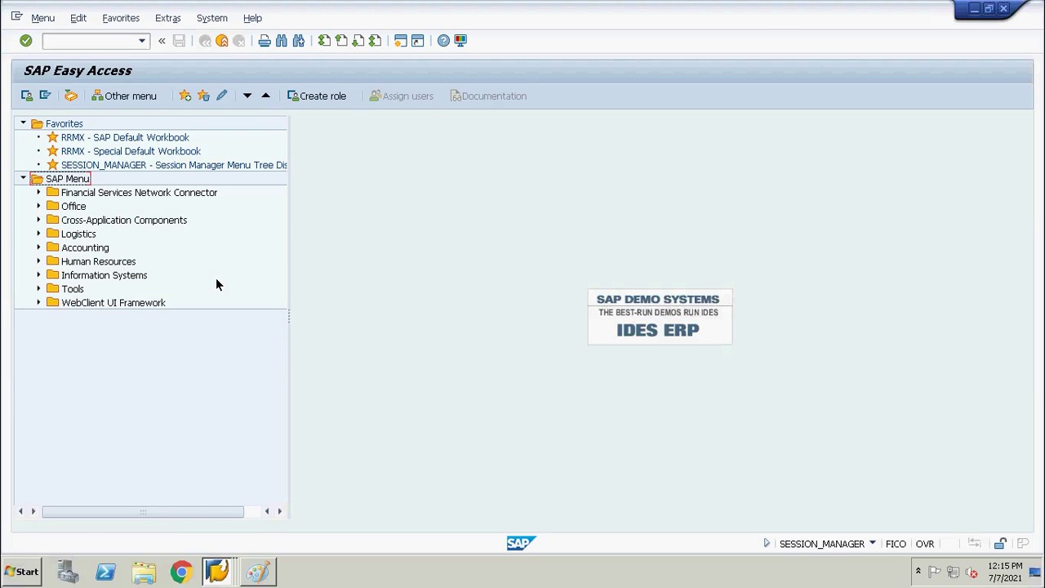
- Expand Accounting, Financial Accounting and General Ledger with technical names displayed
key("Down")
key("Down")
key("Down")
key("Down")
key("Down")
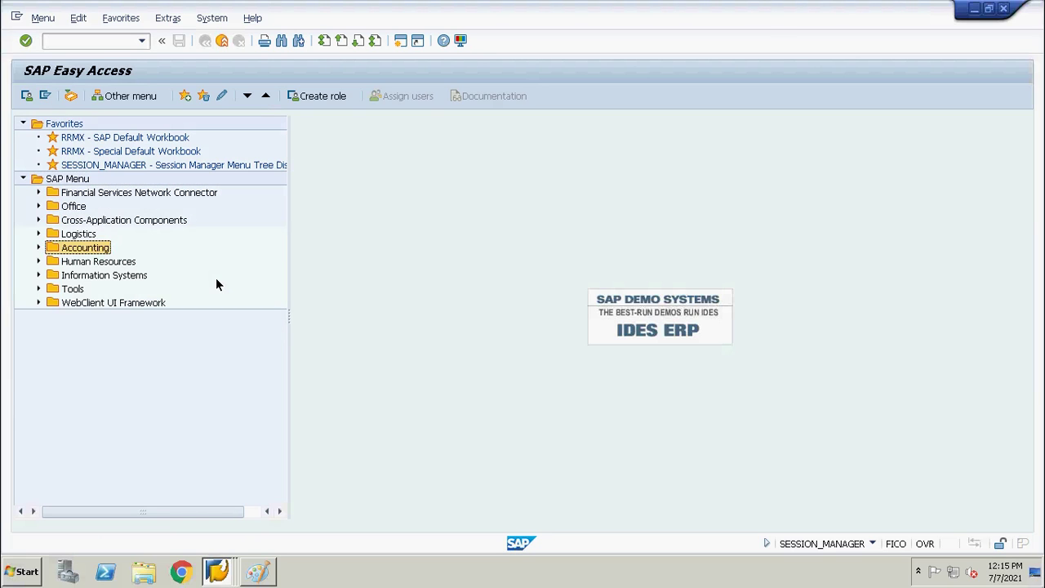
key("Right")
key("Down")
key("Right")
key("Down")
key("Down")
key("Up")
key("Right")
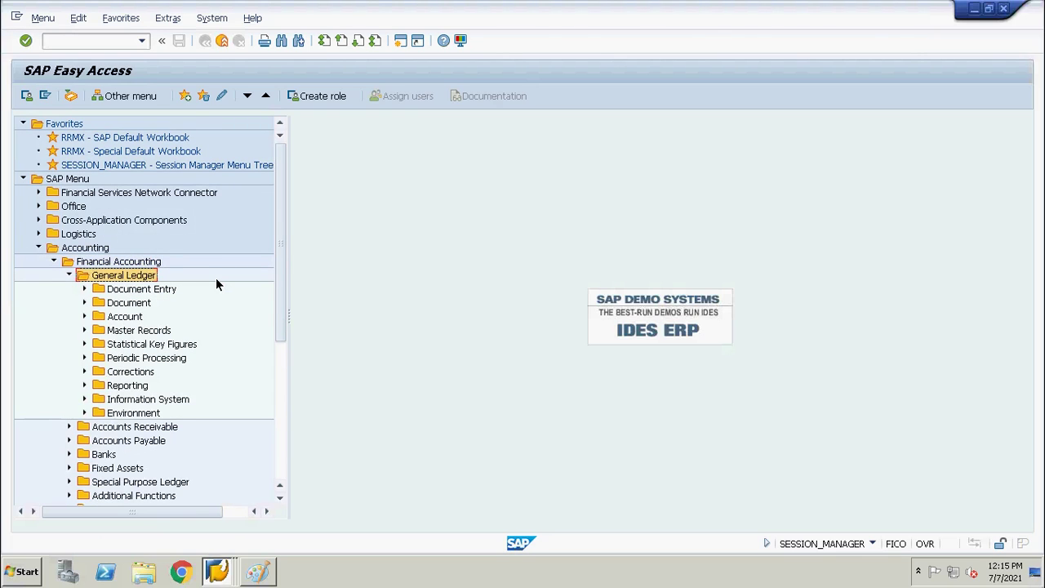
- Expand Master Records, G/L Accounts and Individual Processing under General Ledger and select FS00 - Centrally
key("Down")
key("Down")
key("Down")
key("Down")
key("Right")
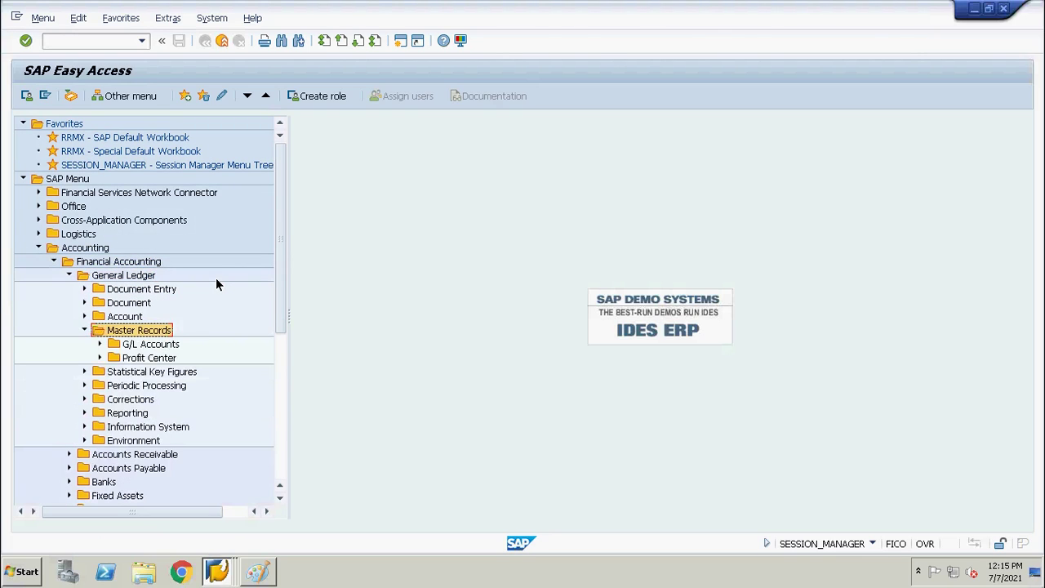
key("Down")
key("Right")
key("Down")
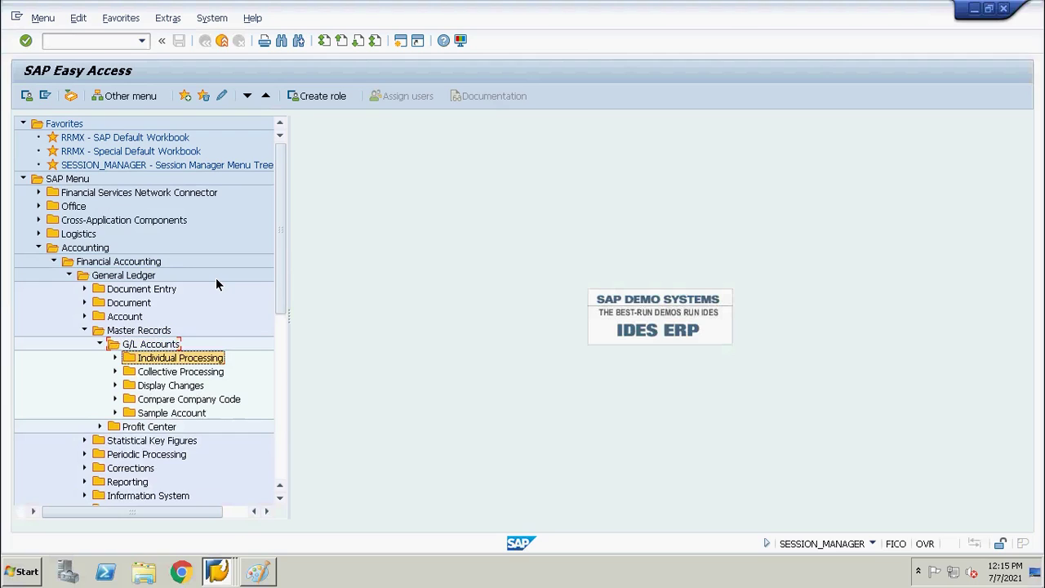
key("Right")
key("Down")
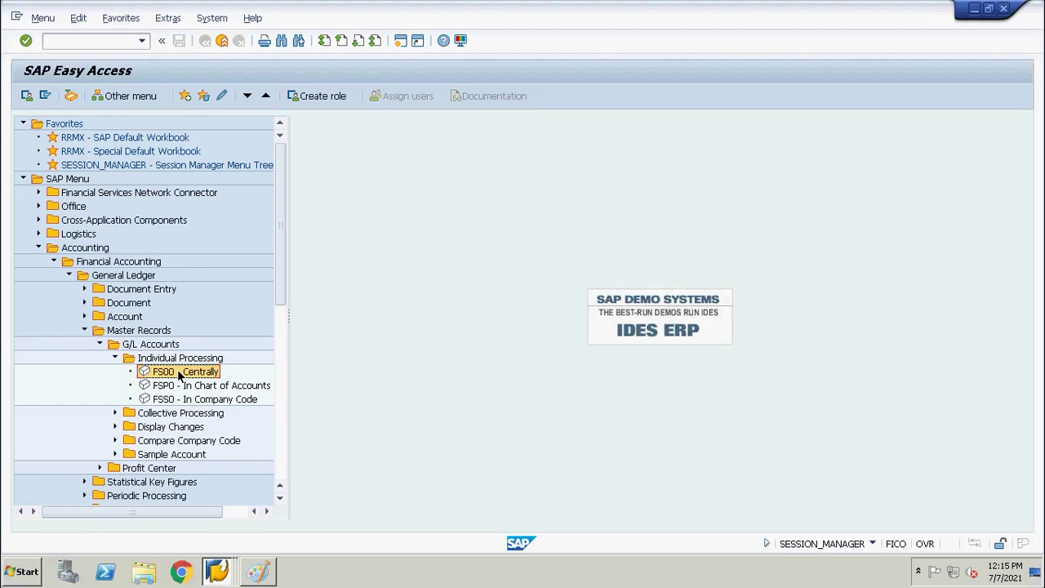
- Start FS00 by its transaction code and select the Administration expenses folder of company code JPMN
left_click(80, 41)
key("Return")
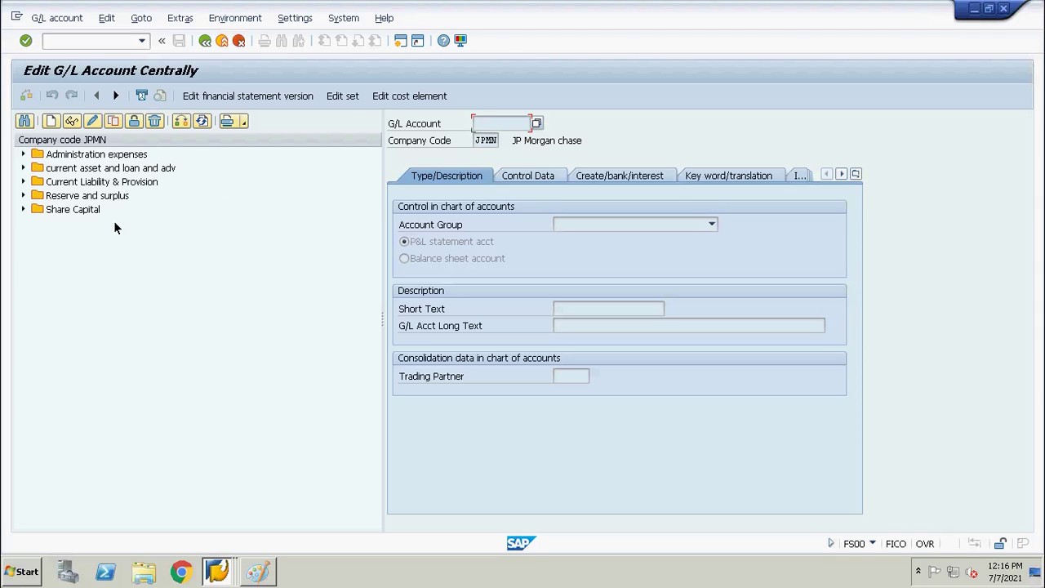
left_click(88, 155)
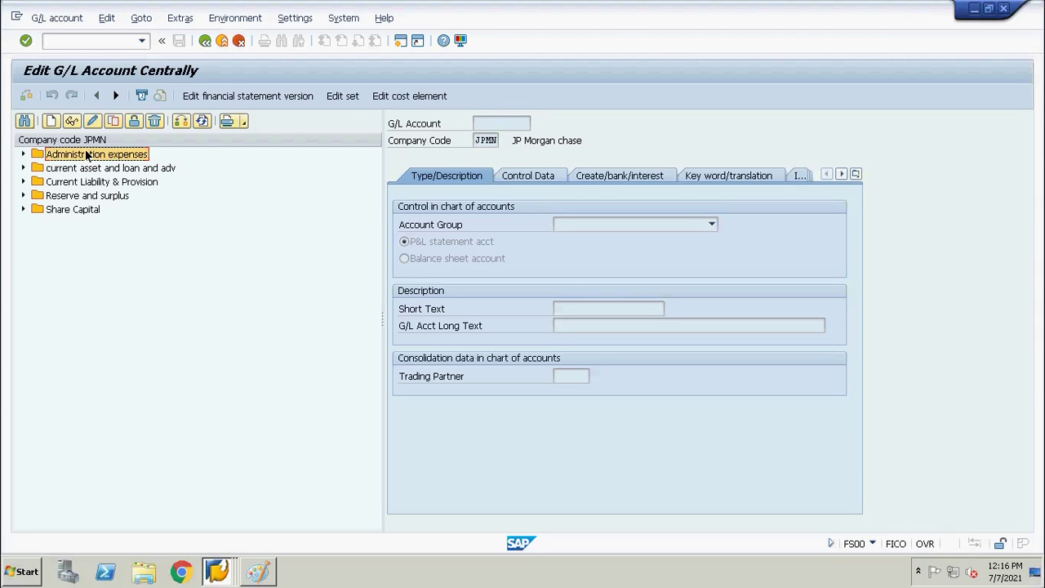
- Look through the ledgers in the Administration expenses and current asset and loan and adv folders, collapsing each folder again
double_click(88, 155)
key("Down")
key("Down")
key("Up")
key("Up")
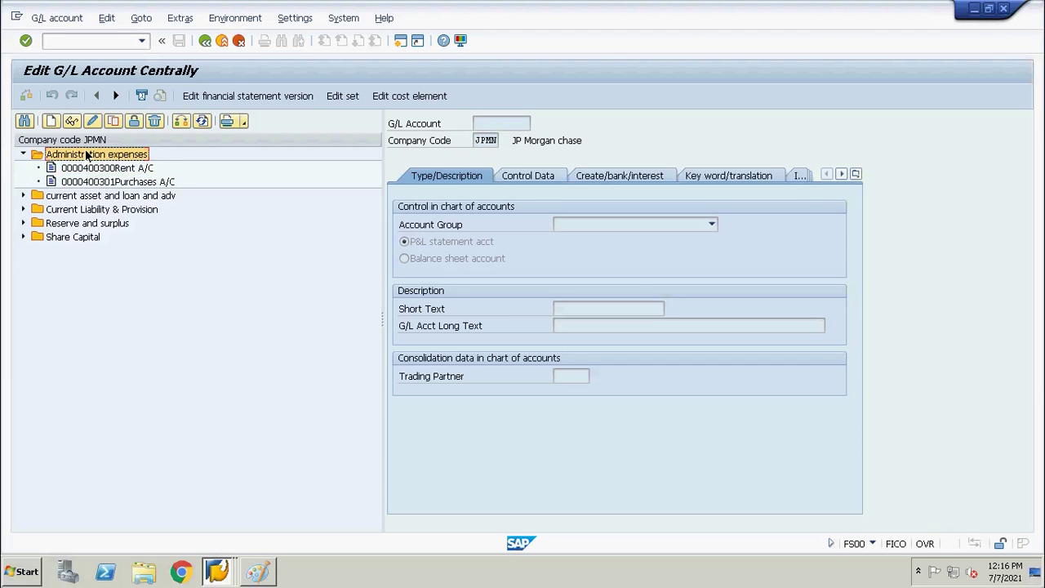
double_click(88, 155)
key("Down")
key("Right")
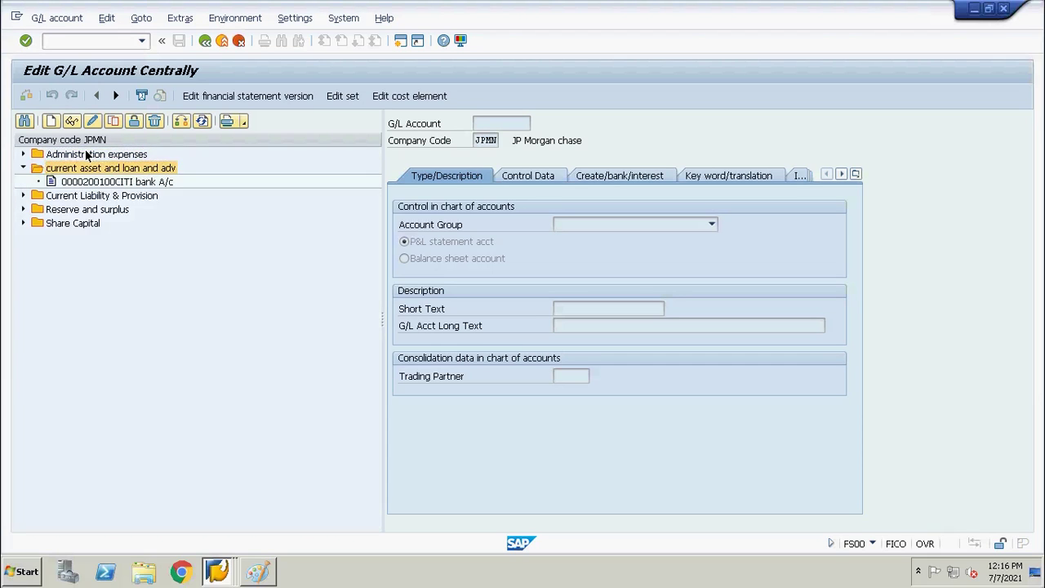
key("Left")
- Look through the ledgers under Current Liability & Provision, Reserve and surplus, and Share Capital, collapsing each folder again
key("Down")
key("Right")
key("Left")
key("Down")
key("Right")
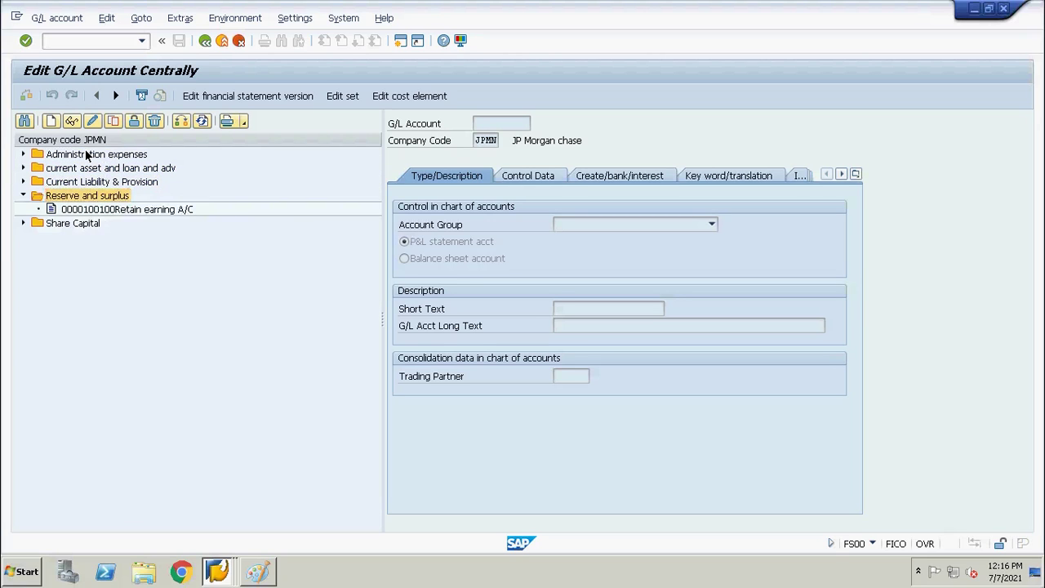
key("Left")
key("Down")
key("Right")
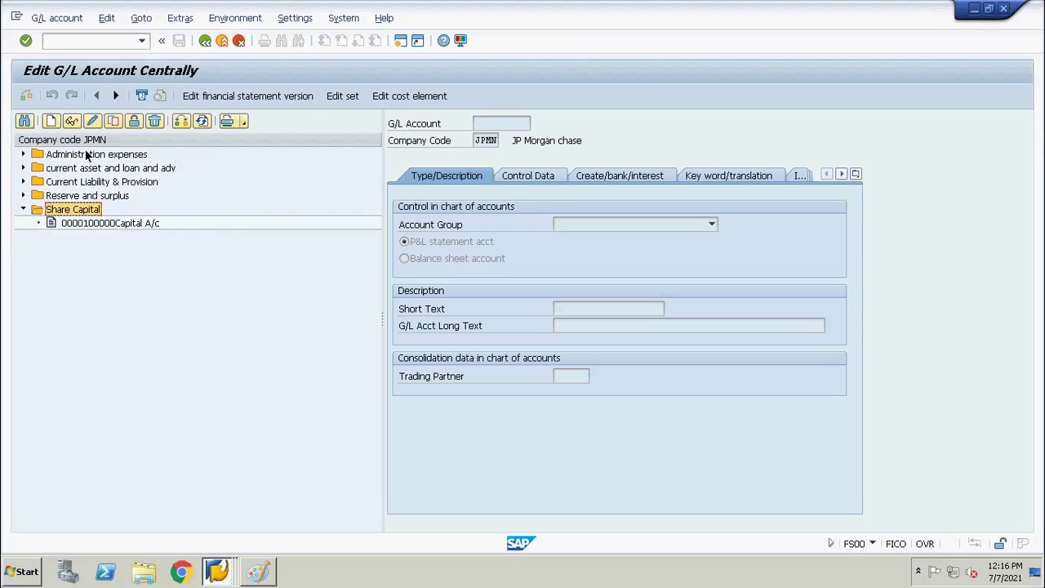
key("Left")
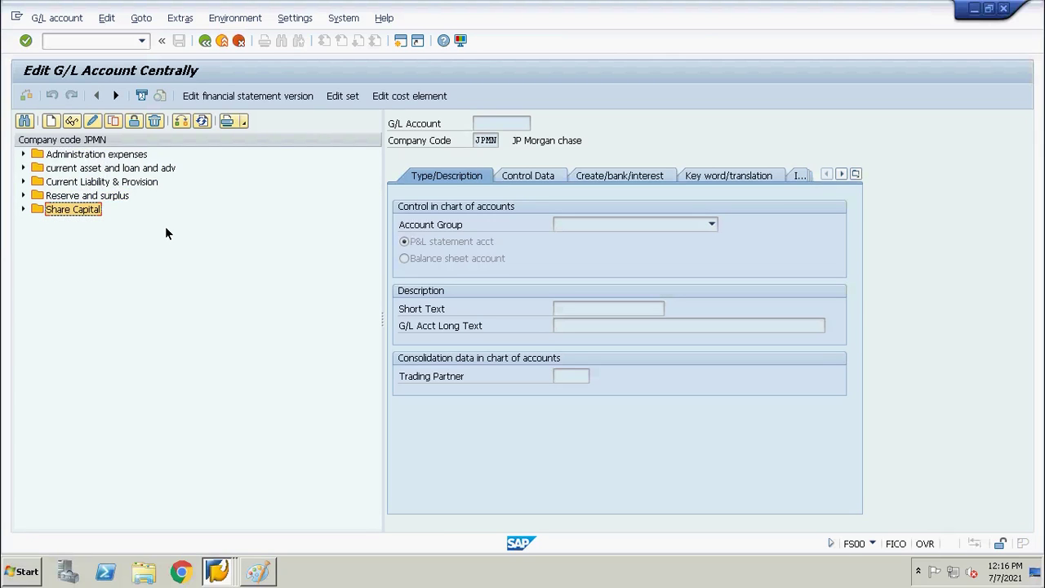
- Set the hierarchy display to Do not display navigation tree and restart the transaction with /nfs00
left_click(295, 18)
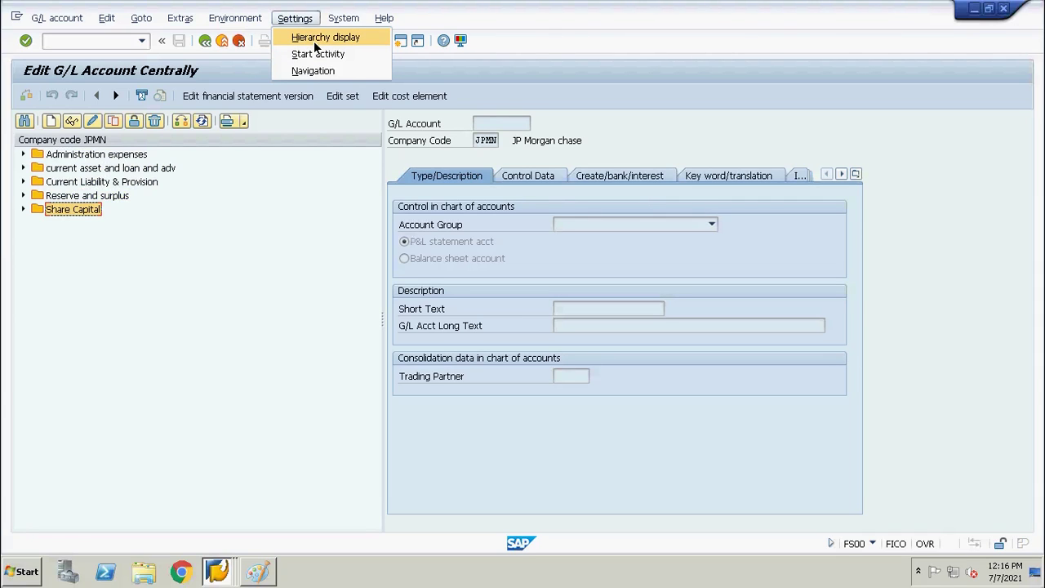
left_click(314, 39)
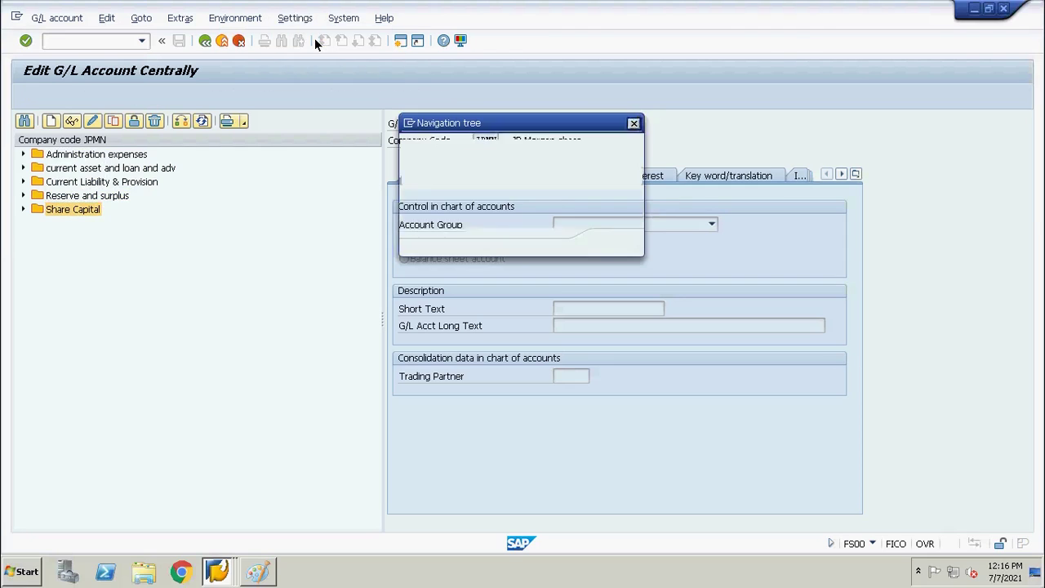
left_click(419, 198)
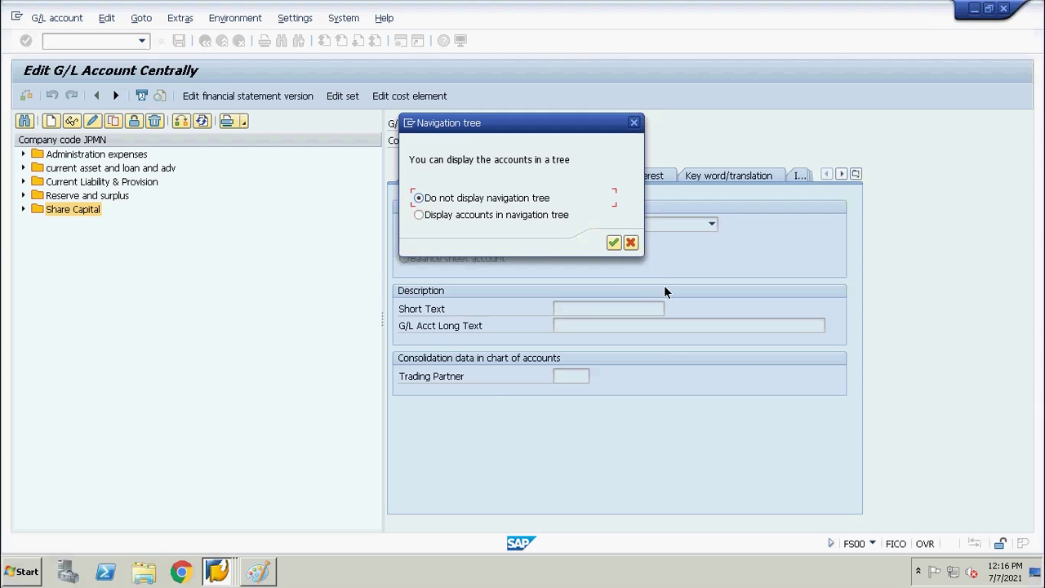
left_click(613, 243)
left_click(366, 445)
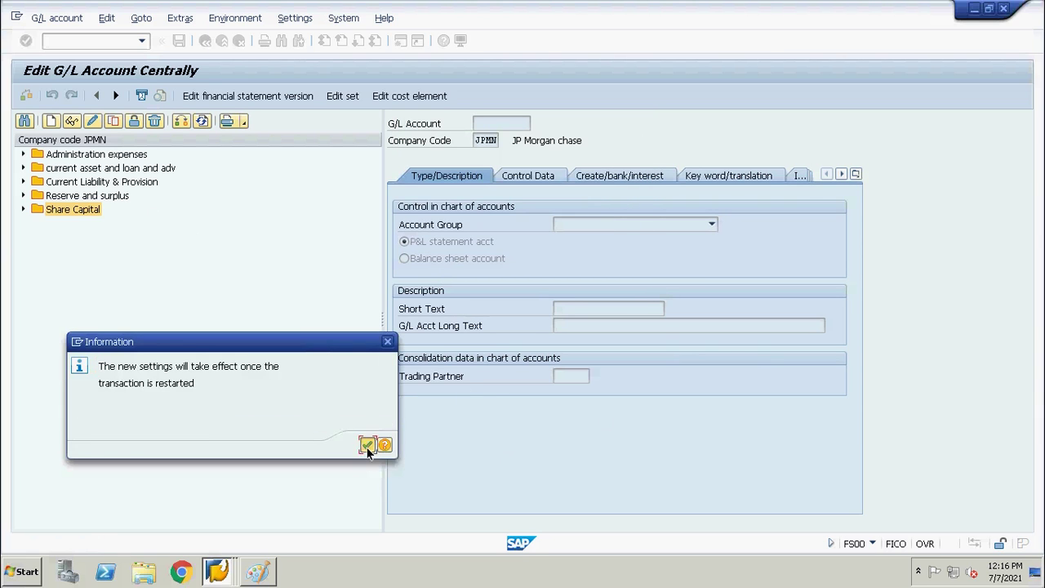
key("ctrl+slash")
type("/nfs")
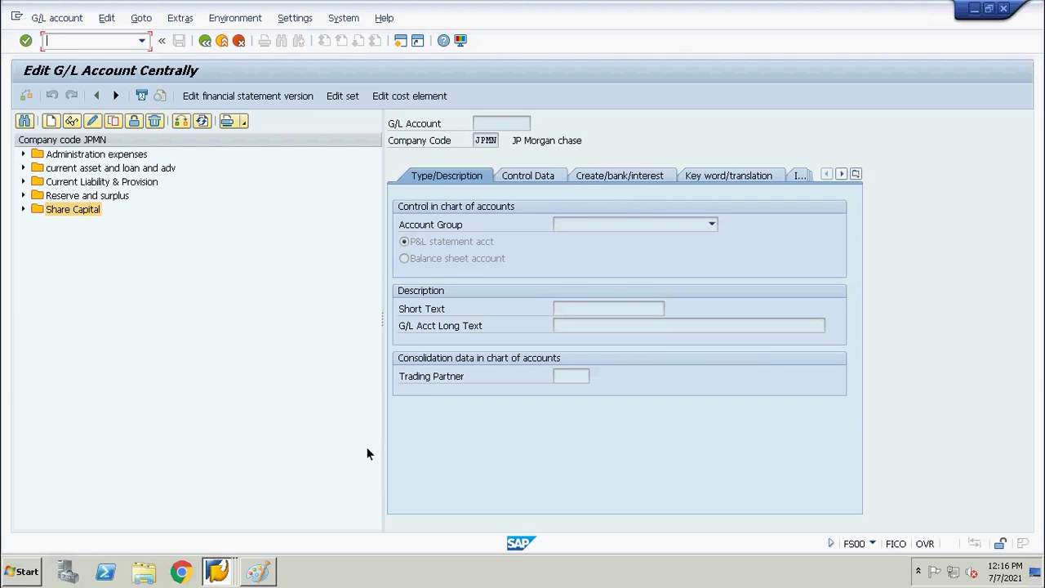
type("00")
key("Return")
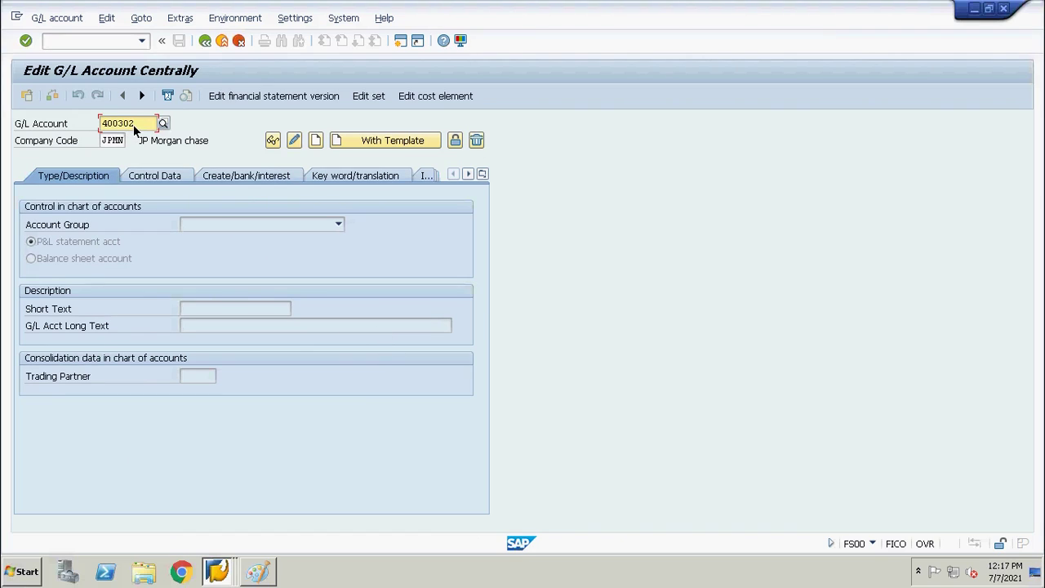
- Clear the account number from the G/L Account field of company code JPMN
key("BackSpace")
key("BackSpace")
key("BackSpace")
key("BackSpace")
key("BackSpace")
key("BackSpace")
- Switch to Paint and start a text note reading "Rent Acc -" in the blank area beside the Acc Grps and Ledgers labels
key("alt+Tab")
key("alt+Tab")
key("alt+Tab")
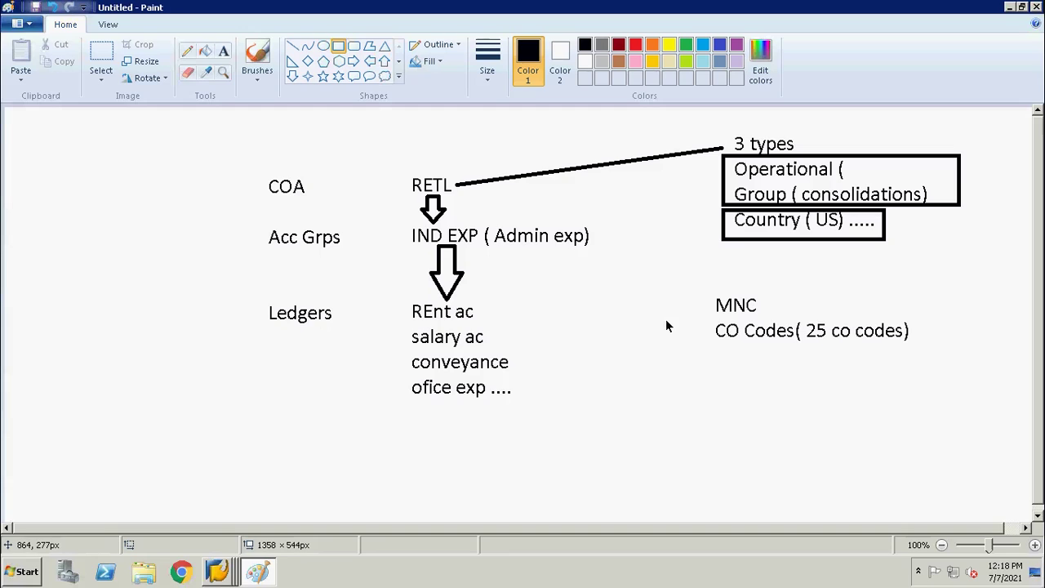
left_click(220, 50)
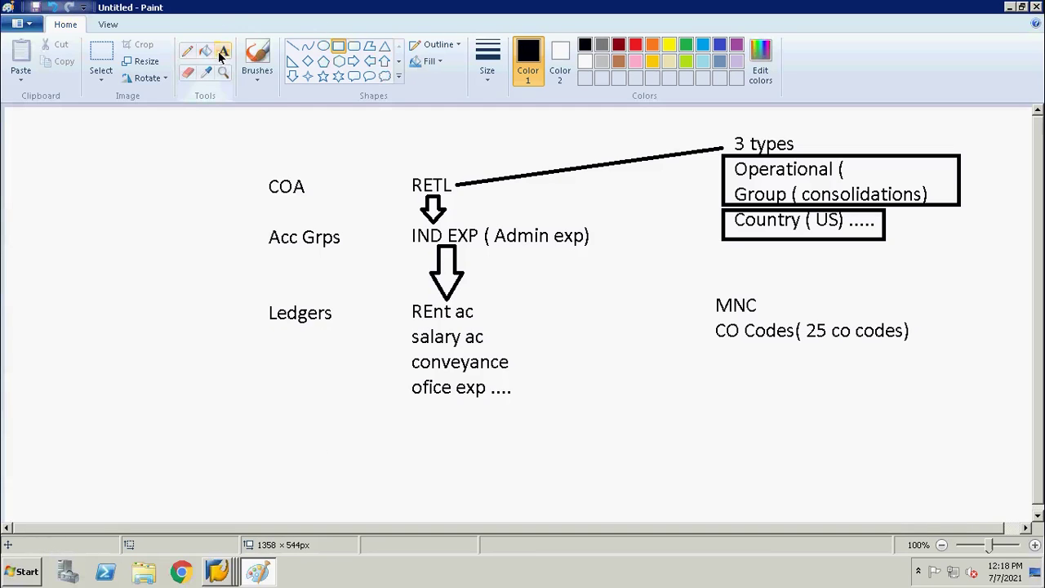
left_click(26, 267)
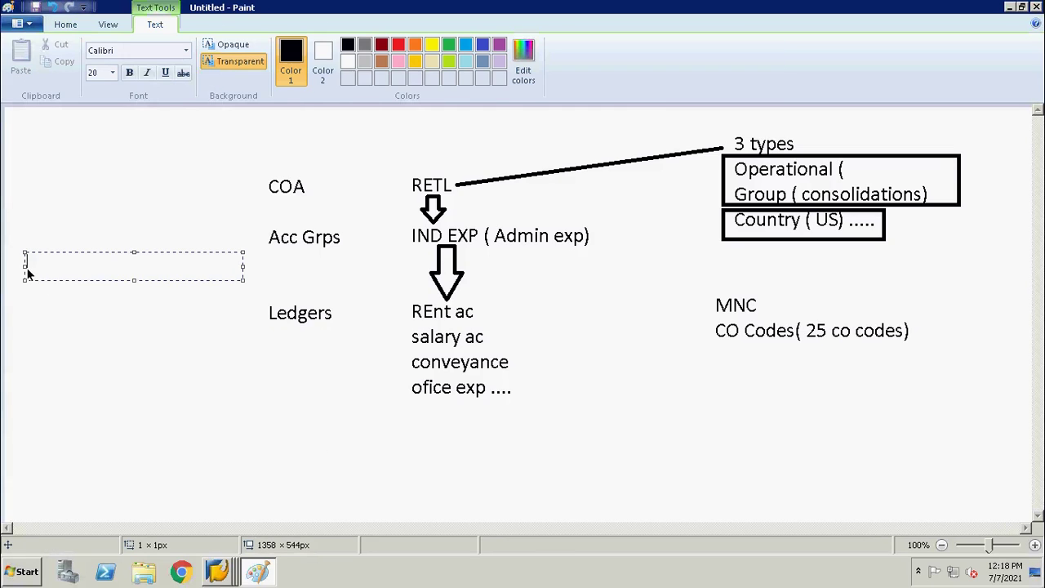
type("Rent Acc -")
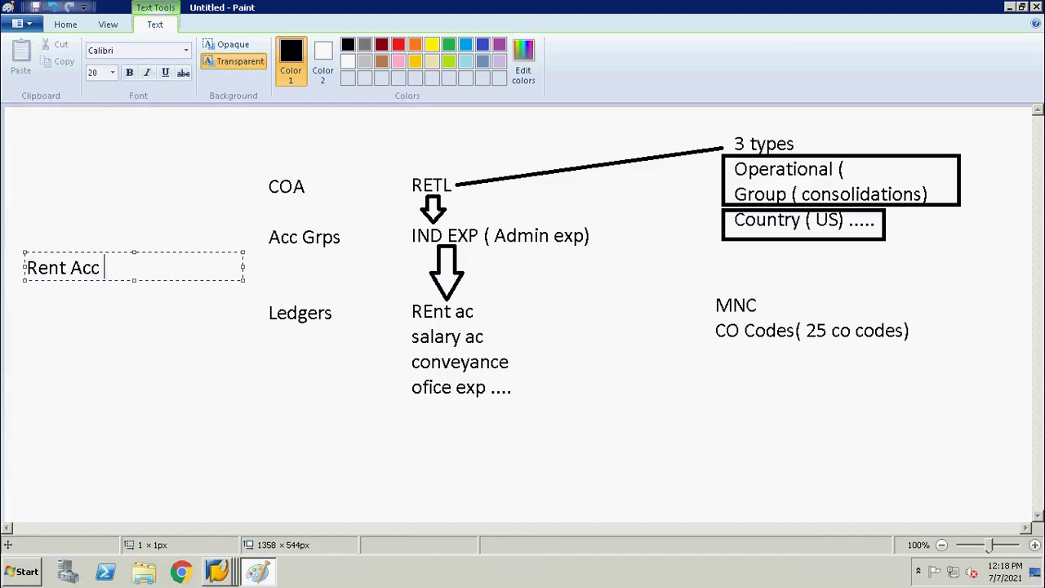
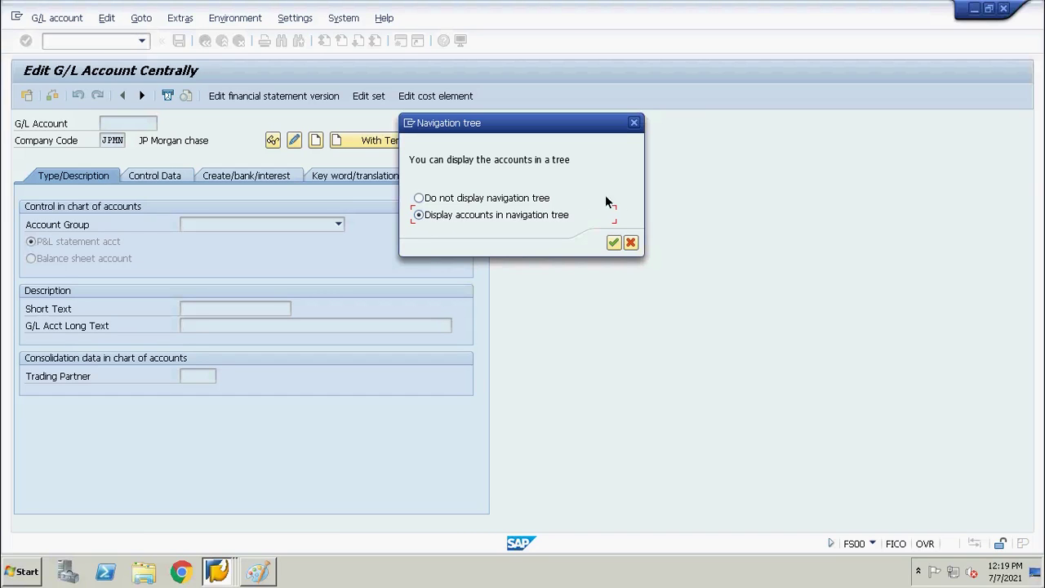
- Apply Display accounts in navigation tree as the hierarchy display setting and restart the transaction with /nfs00
left_click(613, 243)
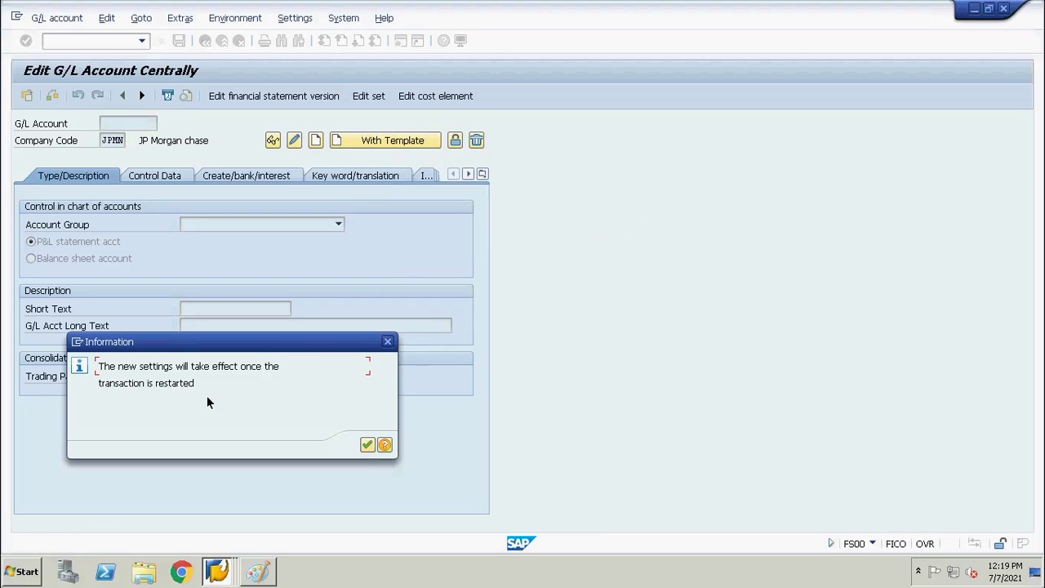
left_click(368, 445)
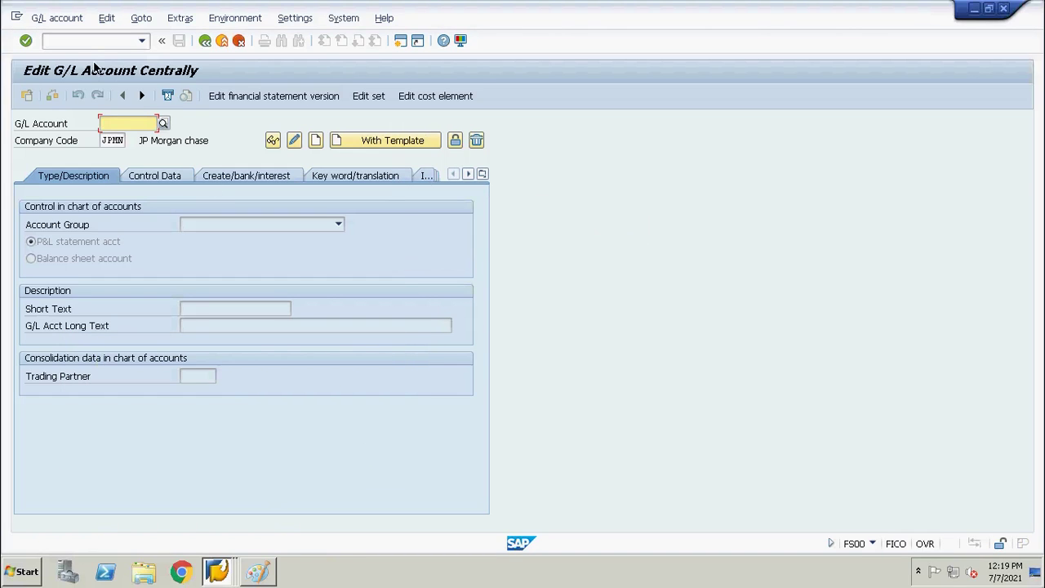
left_click(81, 41)
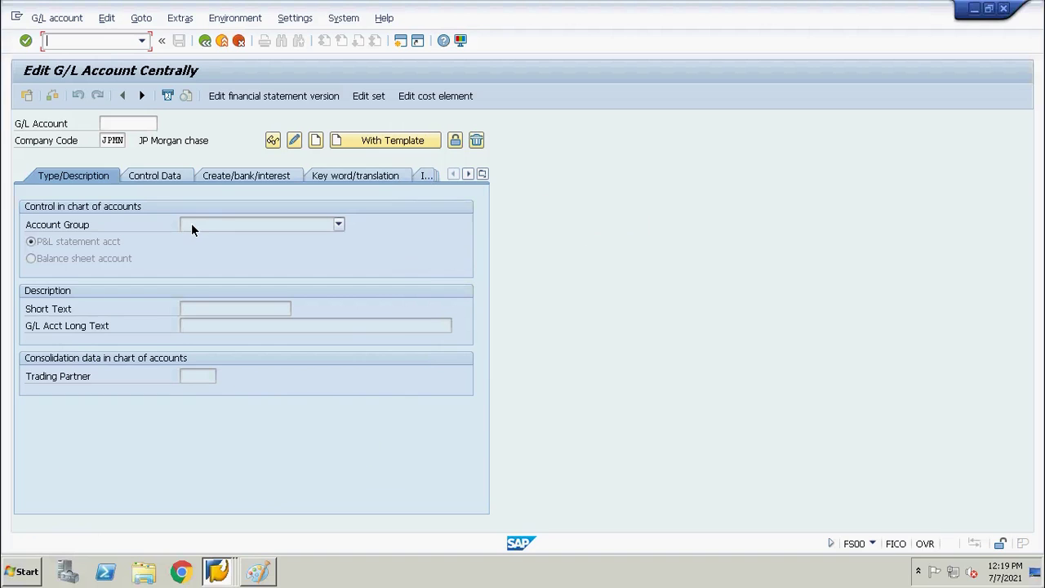
type("/nfs00")
key("Return")
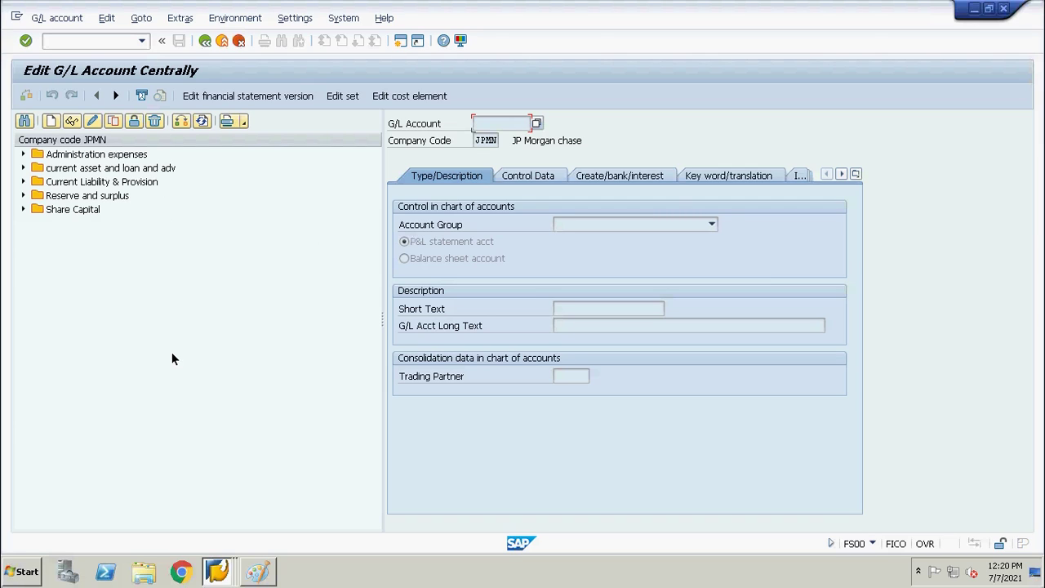
- Choose Transaction as the status bar system information, and review the rent ledger numbers noted in Paint before returning to SAP
left_click(872, 544)
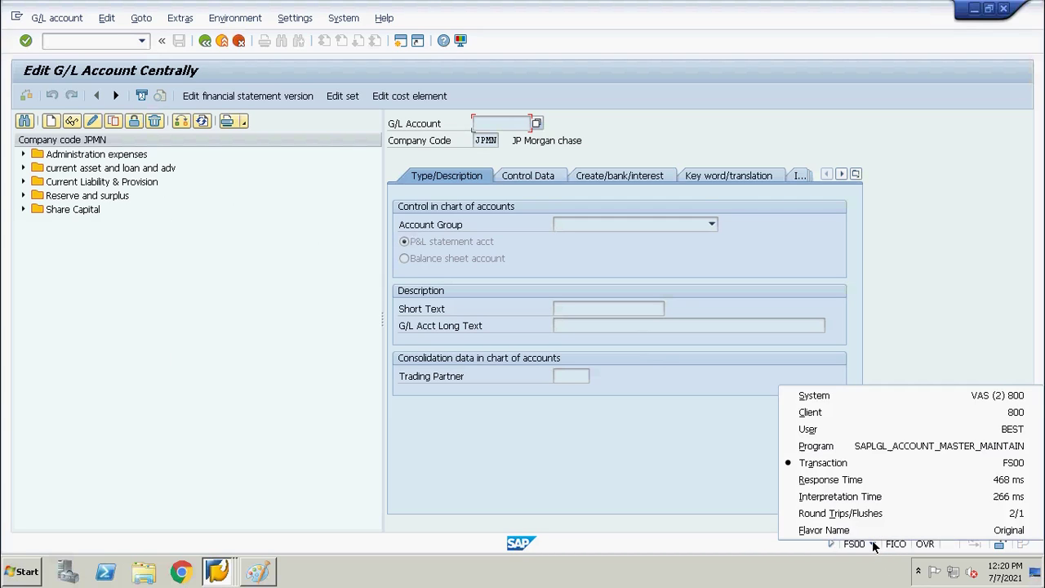
left_click(834, 462)
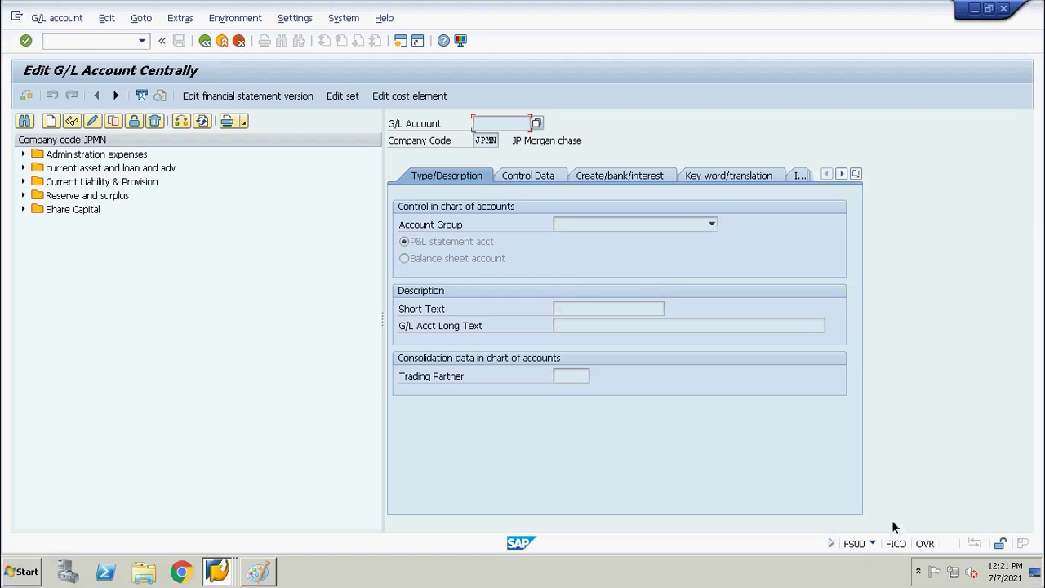
key("alt+Tab")
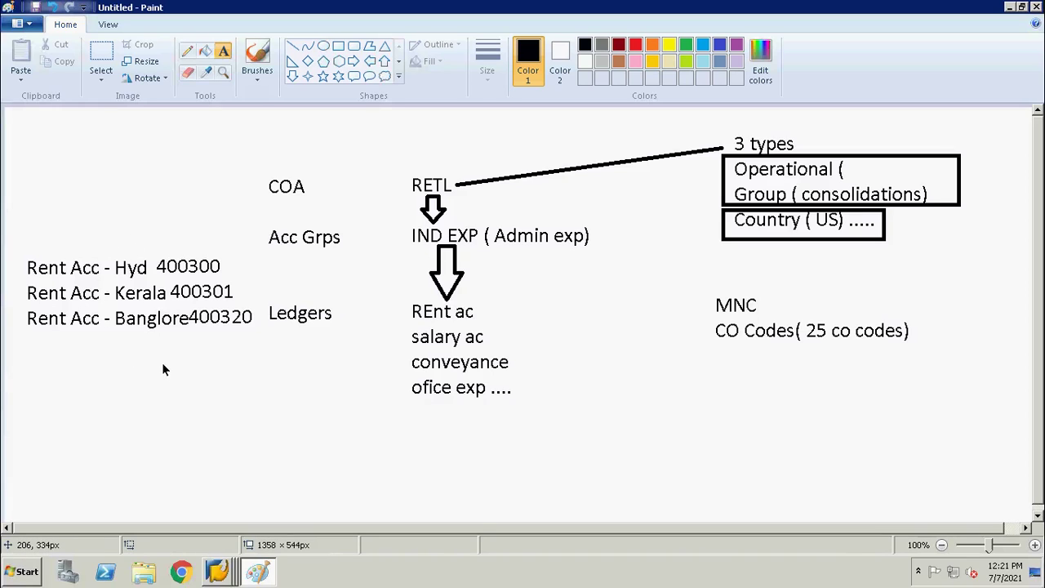
key("alt+Tab")
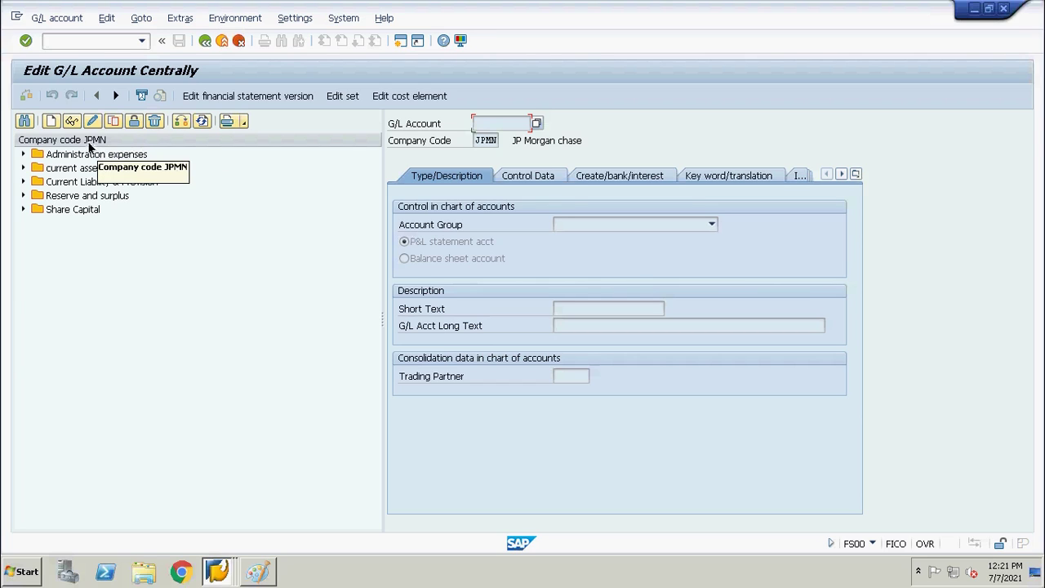
- Expand the Administration expenses folder of company code JPMN and select the 400300 Rent A/C ledger
left_click(203, 123)
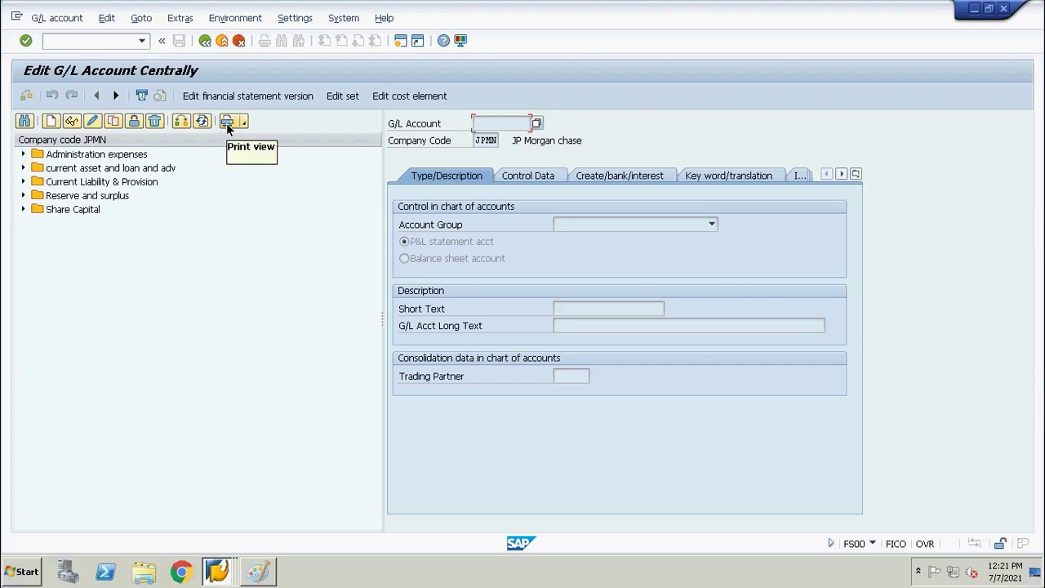
left_click(114, 159)
double_click(114, 159)
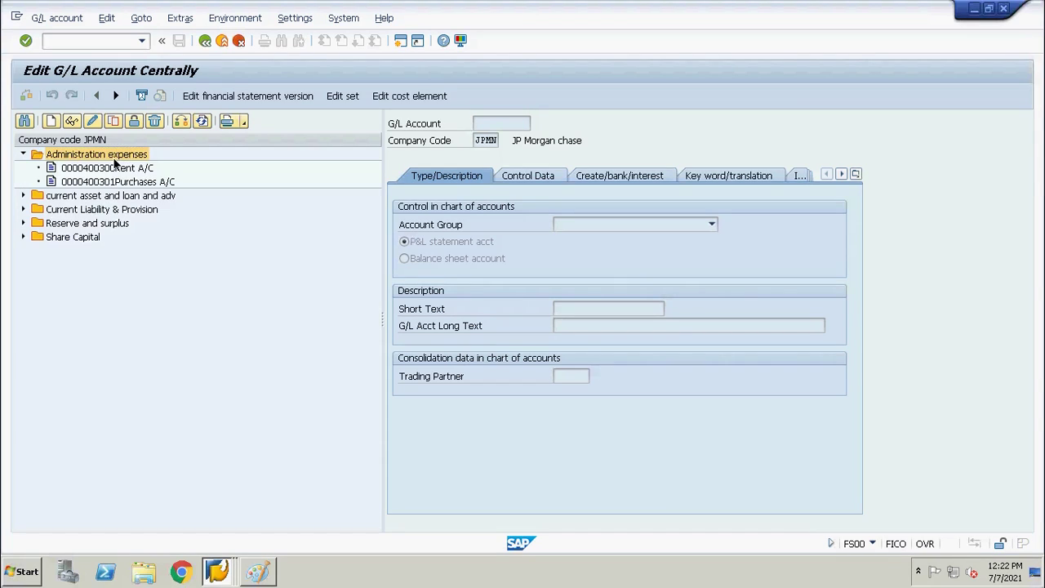
left_click(114, 167)
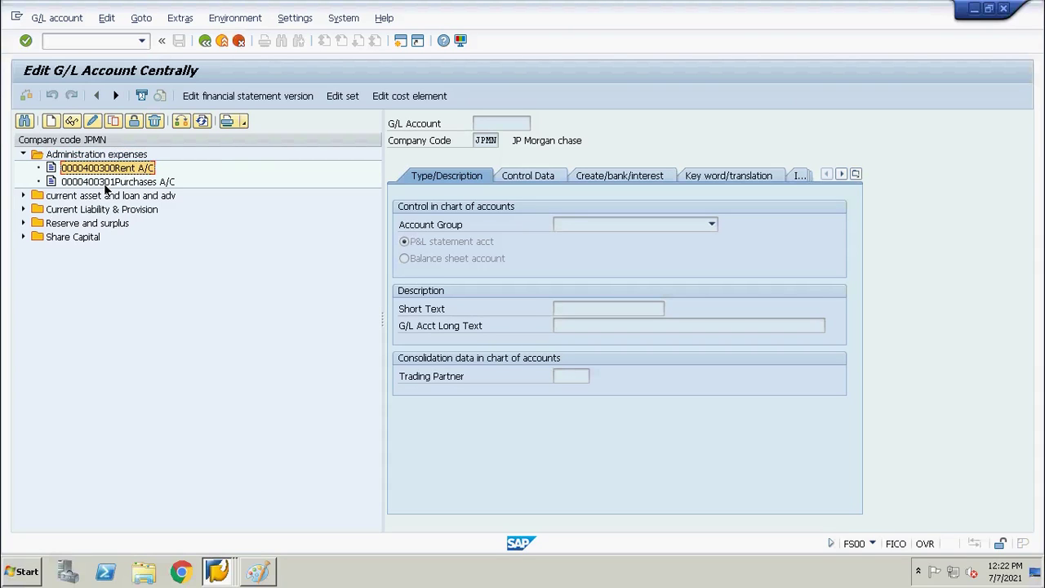
- Change the company code of the account navigation tree to 0001
left_click(180, 124)
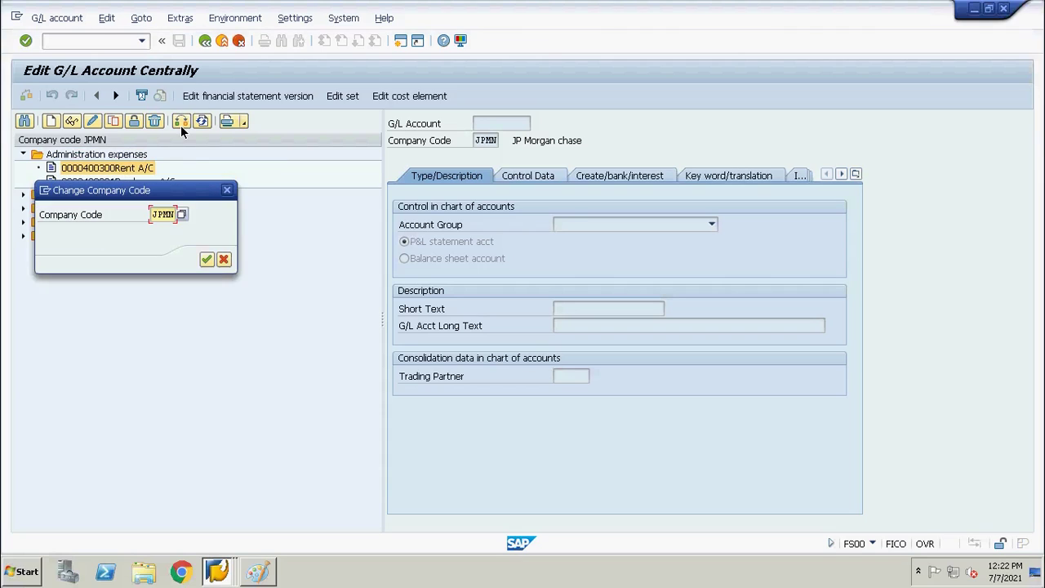
key("BackSpace")
key("BackSpace")
key("BackSpace")
key("BackSpace")
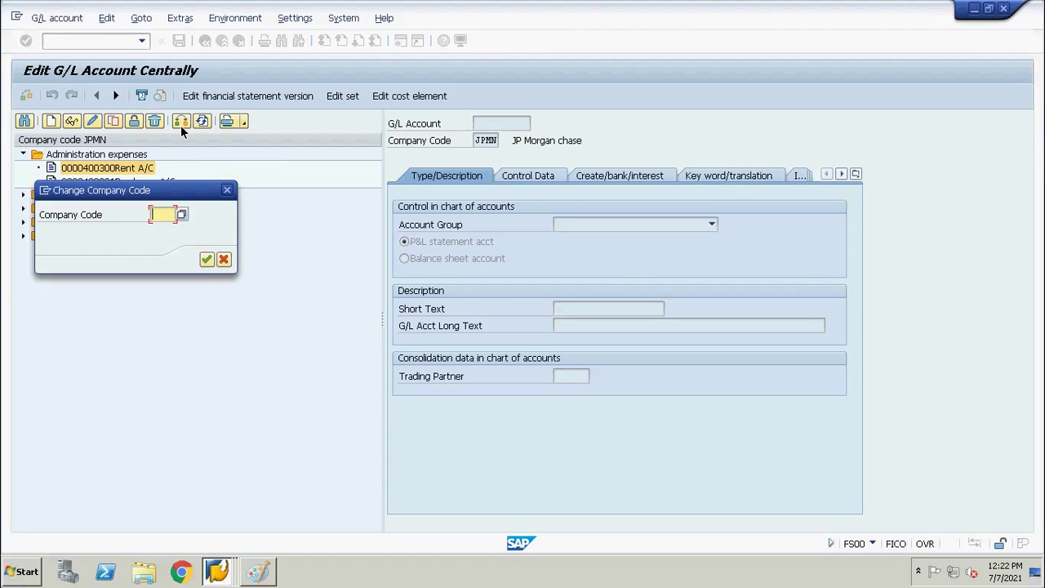
type("0001")
key("Return")
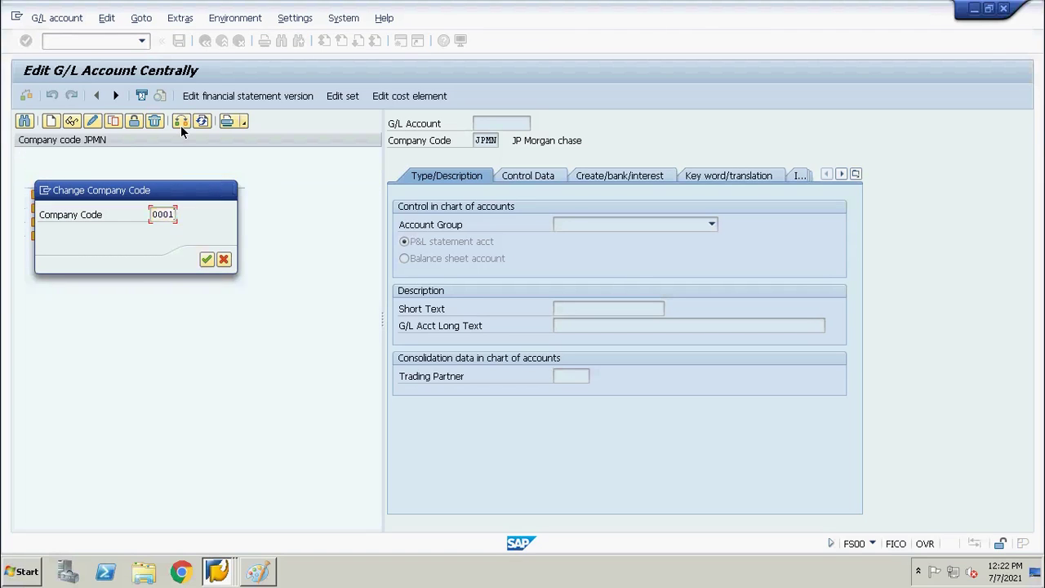
- Expand the Liquid funds accounts folder of company code 0001 and look through its ledgers down to General G/L accounts
key("Down")
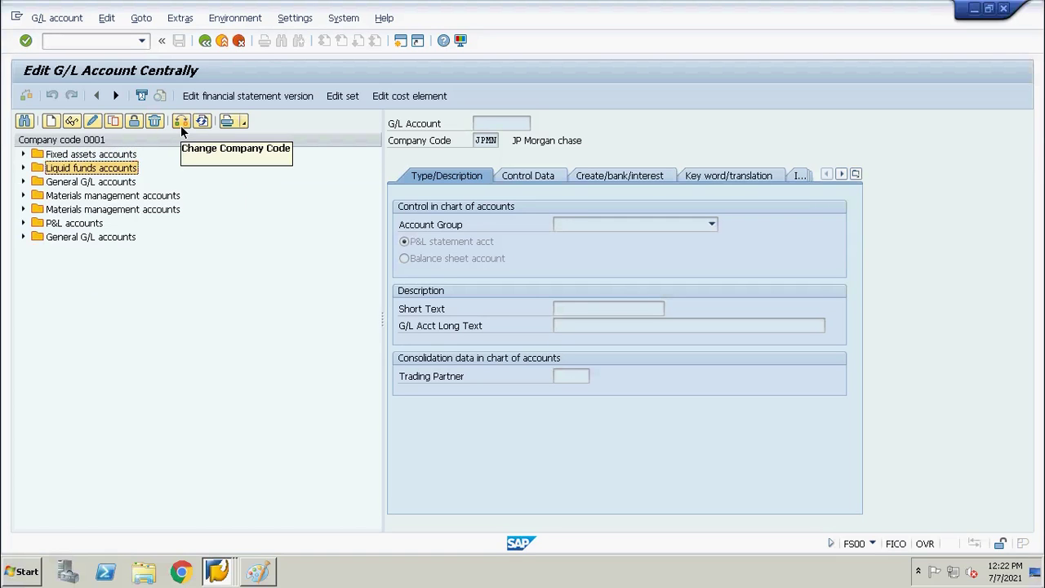
key("Right")
key("Down")
key("Down")
key("Down")
key("Down")
key("Down")
key("Down")
key("Down")
key("Down")
key("Down")
key("Down")
key("Down")
key("Down")
key("Down")
key("Down")
key("Down")
key("Down")
key("Down")
key("Down")
key("Down")
key("Down")
key("Down")
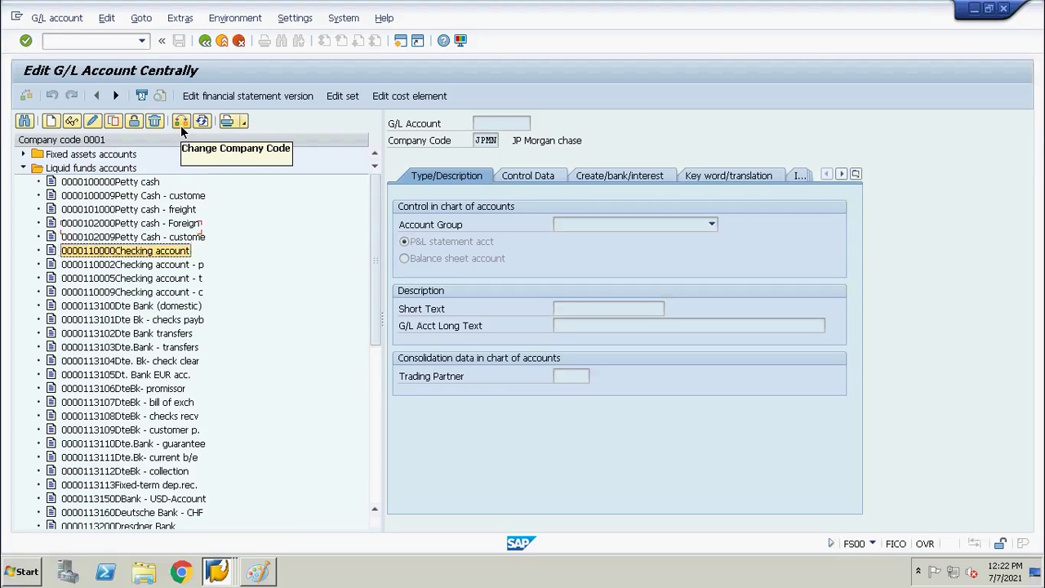
key("Down")
key("Down")
key("Down")
key("Down")
key("Down")
key("Down")
key("Down")
key("Down")
key("Down")
key("Down")
key("Down")
key("Down")
key("Down")
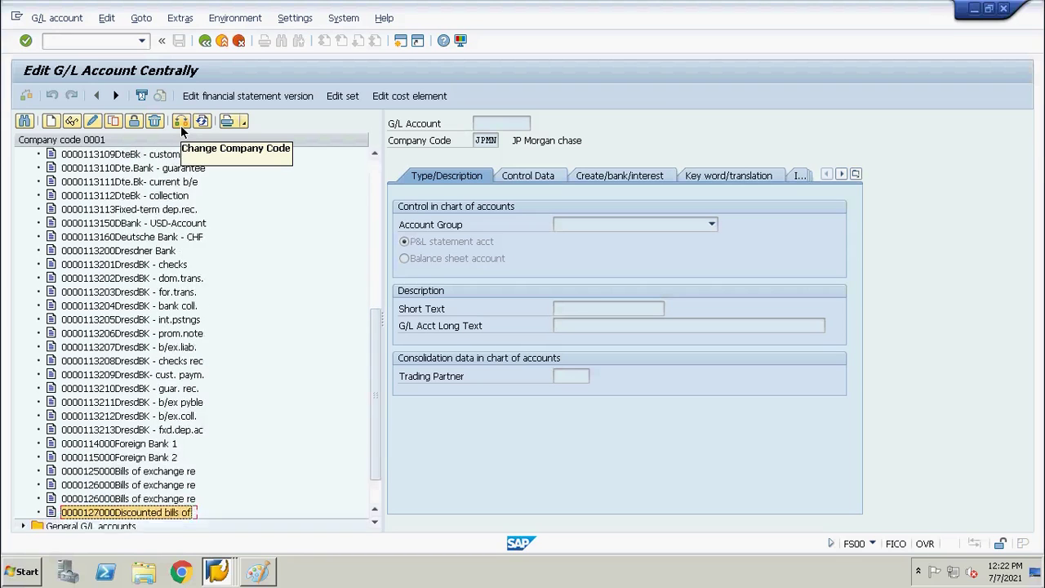
key("Up")
key("Up")
key("Up")
key("Up")
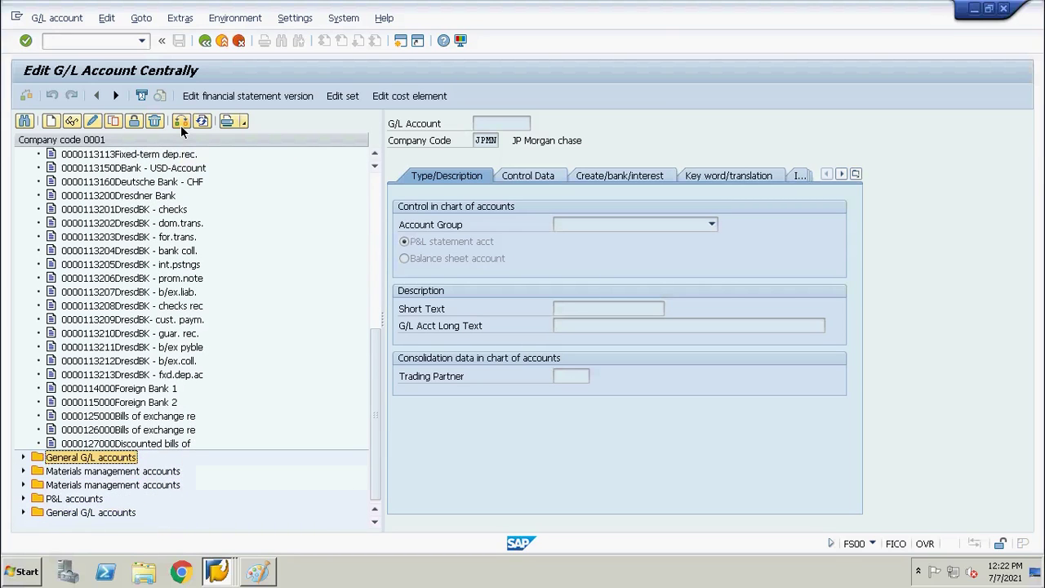
- Expand the General G/L accounts folder below Liquid funds accounts and look through its ledgers
key("Right")
key("Down")
key("Down")
key("Down")
key("Down")
key("Down")
key("Down")
key("Down")
key("Down")
key("Down")
key("Down")
key("Down")
key("Down")
key("Down")
key("Down")
key("Down")
key("Down")
key("Down")
key("Down")
key("Down")
key("Down")
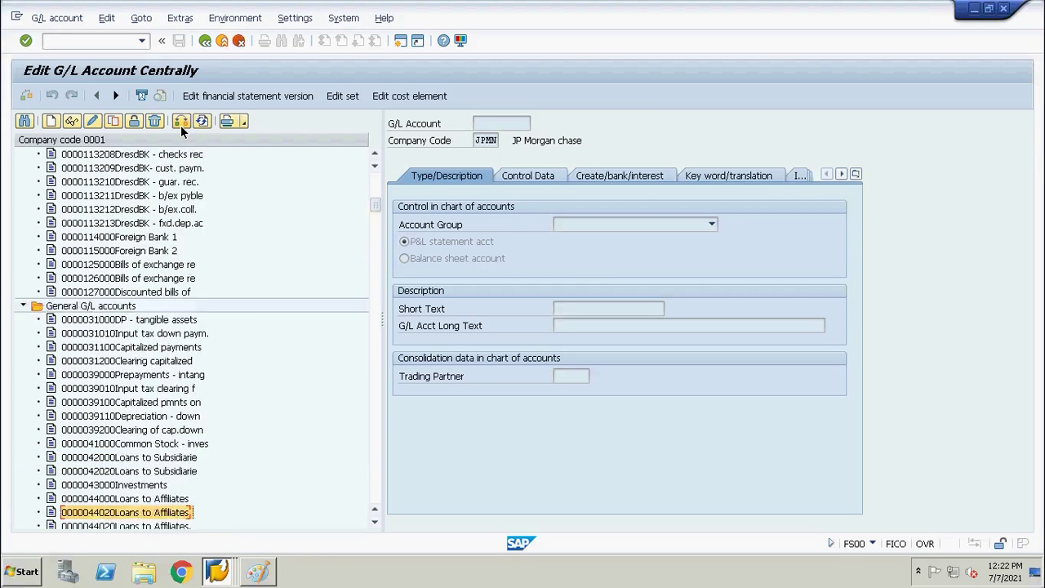
- Look further through the General G/L accounts ledgers of company code 0001 down to 195000 Tax payable
key("Down")
key("Down")
key("Down")
key("Down")
key("Down")
key("Down")
key("Down")
key("Down")
key("Down")
key("Down")
key("Down")
key("Down")
key("Down")
key("Down")
key("Down")
key("Down")
key("Down")
key("Down")
key("Down")
key("Down")
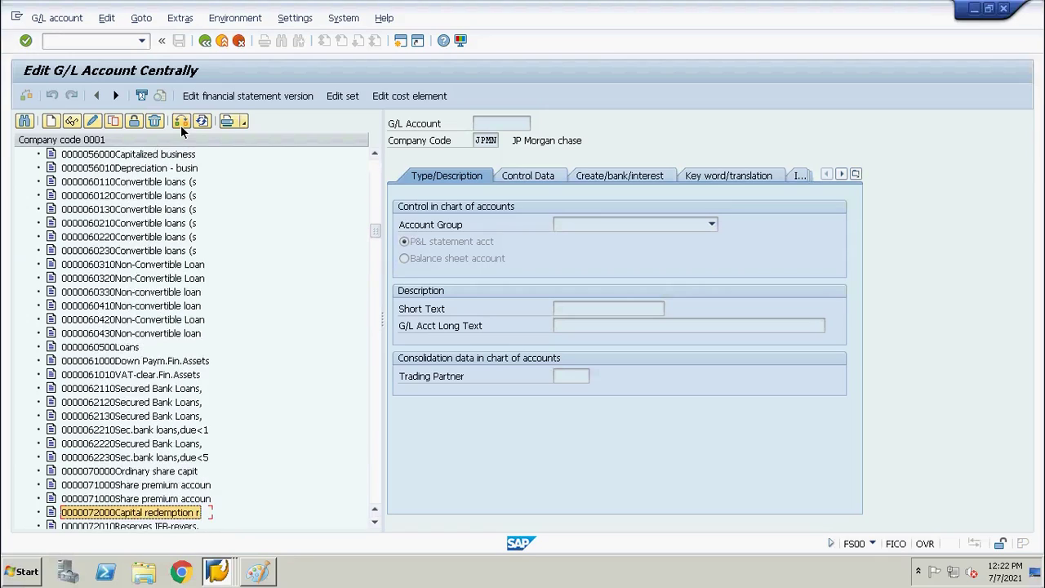
key("Down")
key("Down")
key("Down")
key("Down")
key("Down")
key("Down")
key("Down")
key("Down")
key("Down")
key("Down")
key("Down")
key("Down")
key("Down")
key("Down")
key("Down")
key("Down")
key("Down")
key("Down")
key("Down")
key("Down")
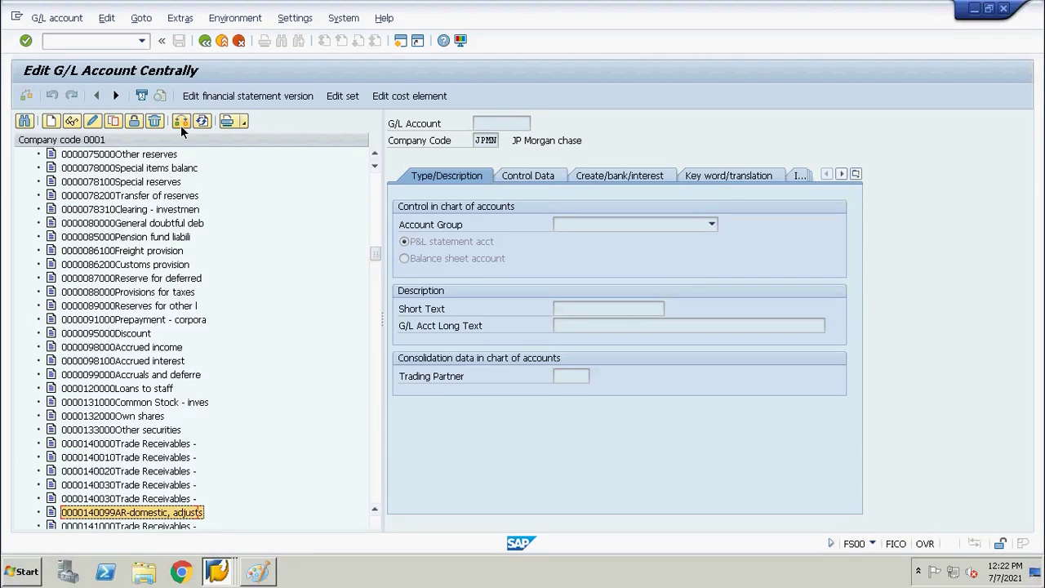
key("Down")
key("Down")
key("Down")
key("Down")
key("Down")
key("Down")
key("Down")
key("Down")
key("Down")
key("Down")
key("Down")
key("Down")
key("Down")
key("Down")
key("Down")
key("Down")
key("Down")
key("Down")
key("Down")
key("Down")
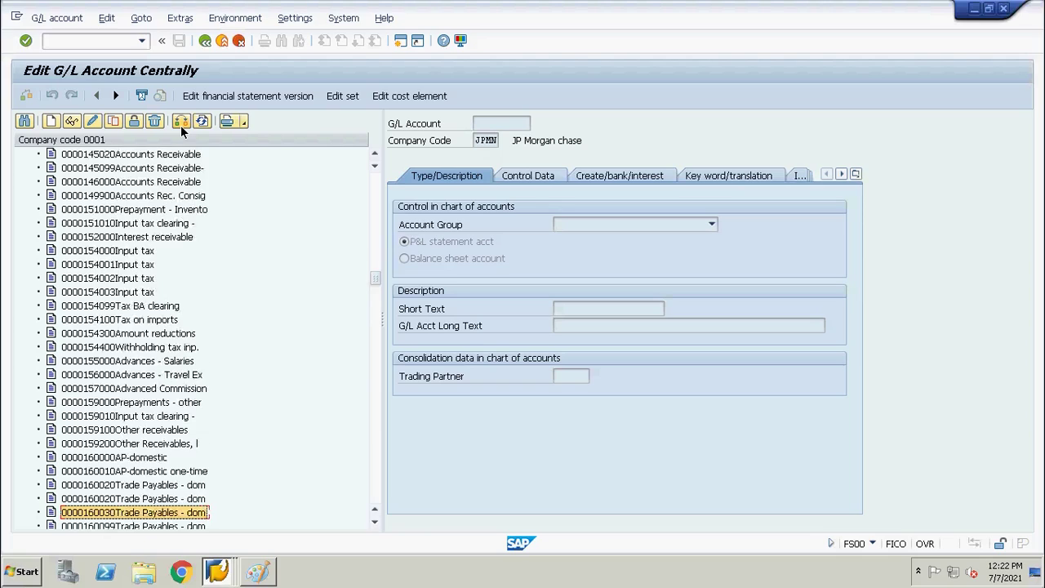
key("Down")
key("Down")
key("Down")
key("Down")
key("Down")
key("Down")
key("Down")
key("Down")
key("Down")
key("Down")
key("Down")
key("Down")
key("Down")
key("Down")
key("Down")
key("Down")
key("Down")
key("Down")
key("Down")
key("Down")
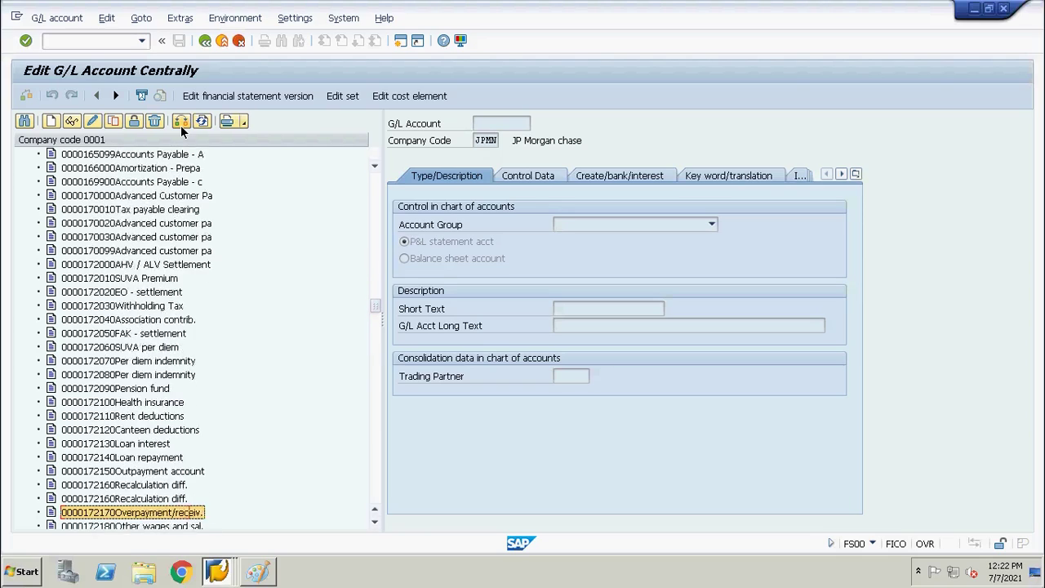
key("Down")
key("Down")
key("Down")
key("Down")
key("Down")
key("Down")
key("Down")
key("Down")
key("Down")
key("Down")
key("Down")
key("Down")
key("Down")
key("Down")
key("Down")
key("Down")
key("Down")
key("Down")
key("Down")
key("Down")
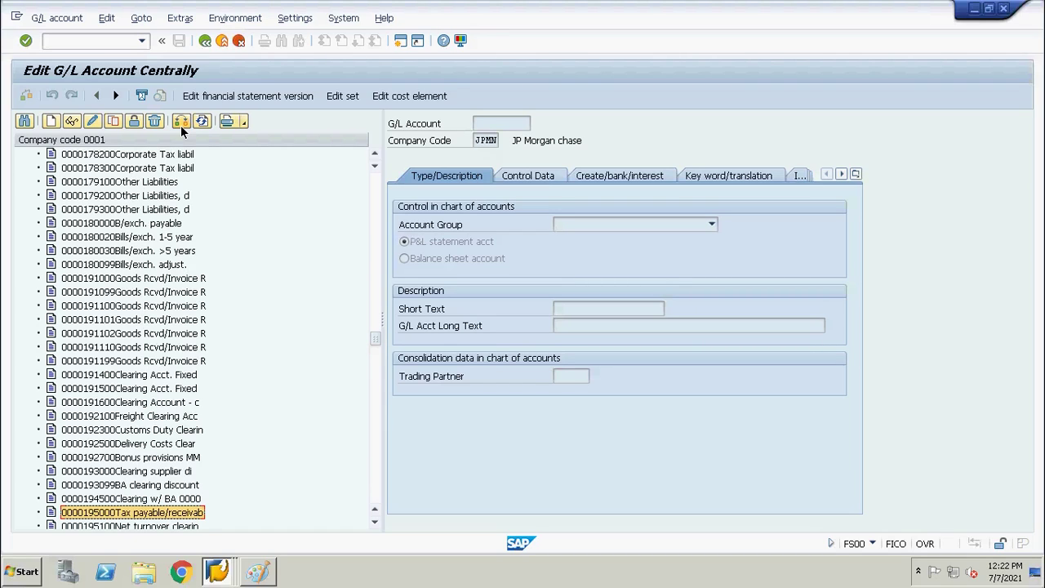
- Look back up through the General G/L accounts ledgers to around 151000 Prepayment
key("Up")
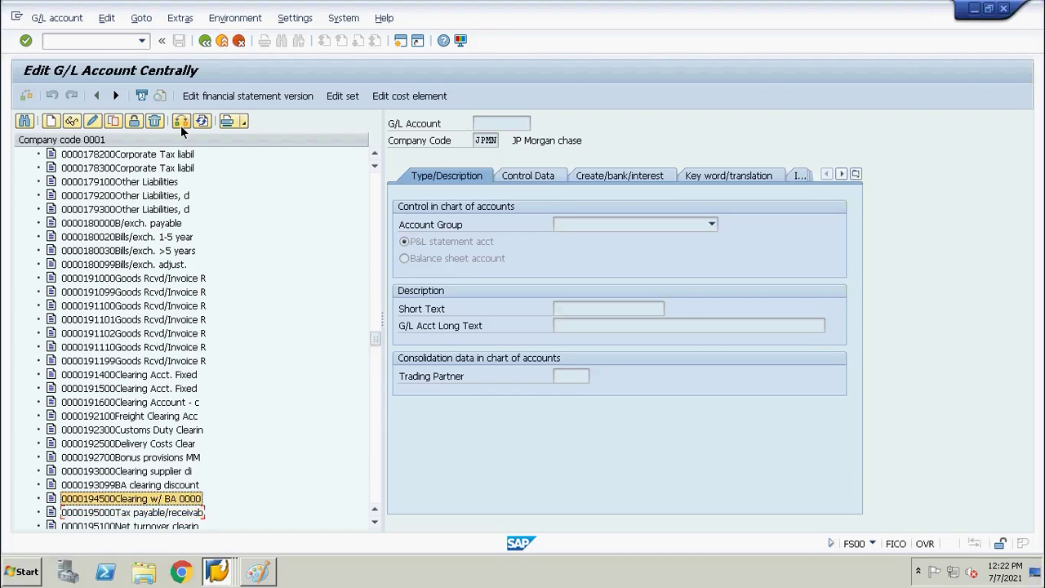
key("Up")
key("Up")
key("Up")
key("Up")
key("Up")
key("Up")
key("Up")
key("Up")
key("Up")
key("Up")
key("Up")
key("Up")
key("Up")
key("Up")
key("Up")
key("Up")
key("Up")
key("Up")
key("Up")
key("Up")
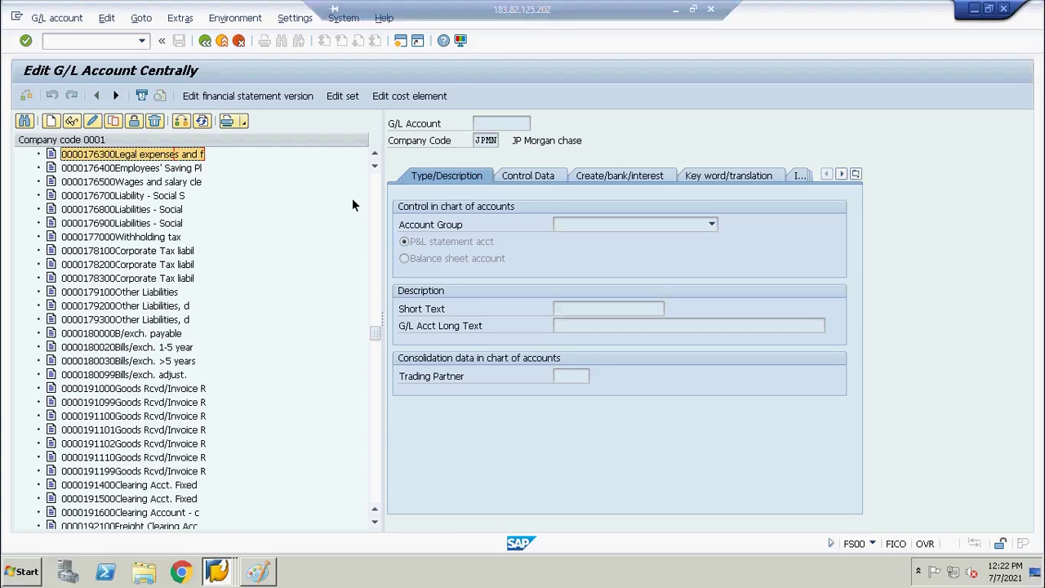
scroll(371, 196, "up", 9)
scroll(370, 196, "up", 10)
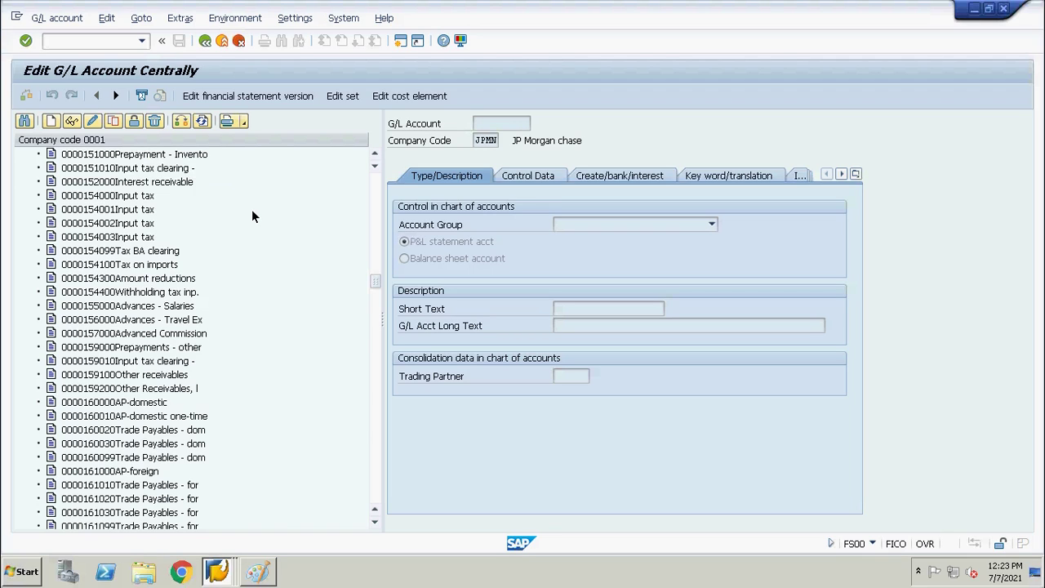
- Try to change the company code of the account navigation tree to RETL
left_click(180, 123)
key("BackSpace")
key("BackSpace")
key("BackSpace")
key("BackSpace")
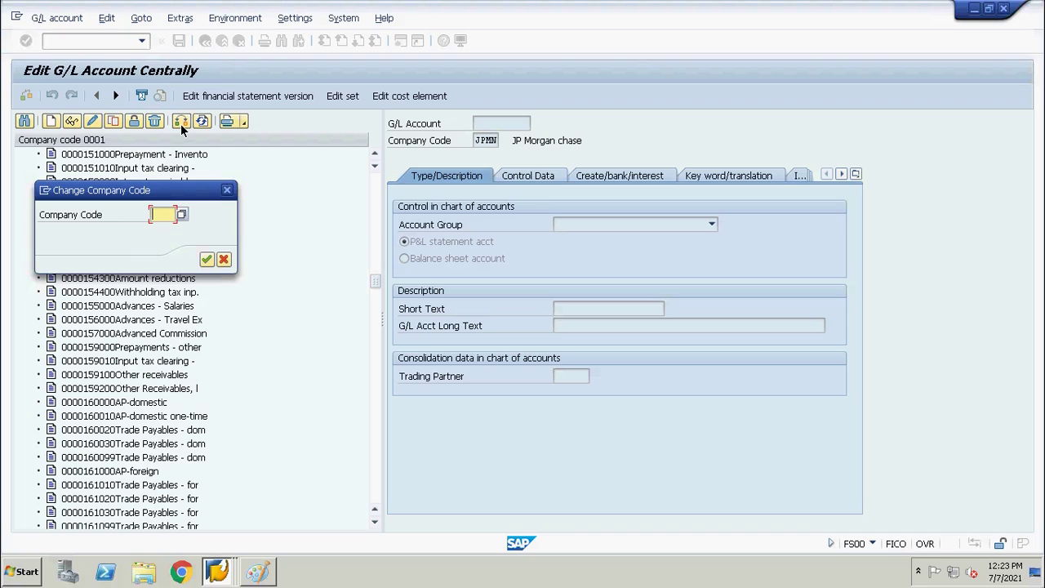
type("retl")
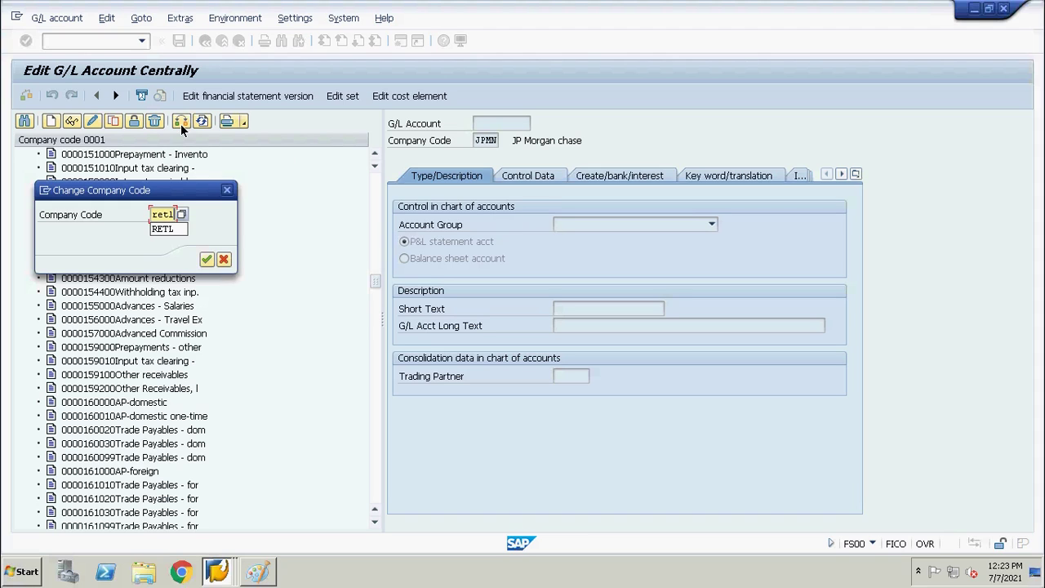
key("Return")
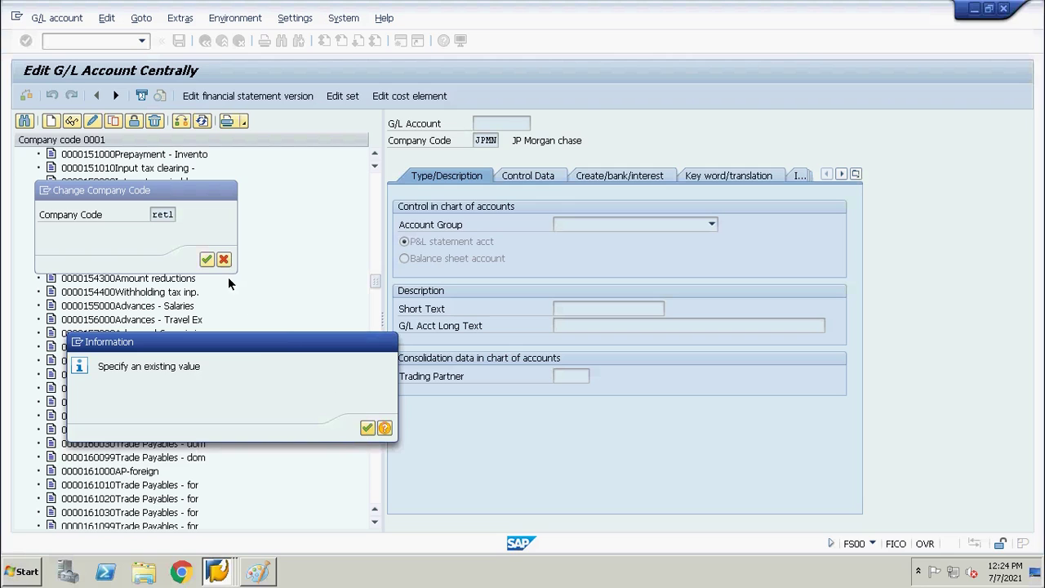
left_click(204, 264)
key("Return")
left_click(367, 428)
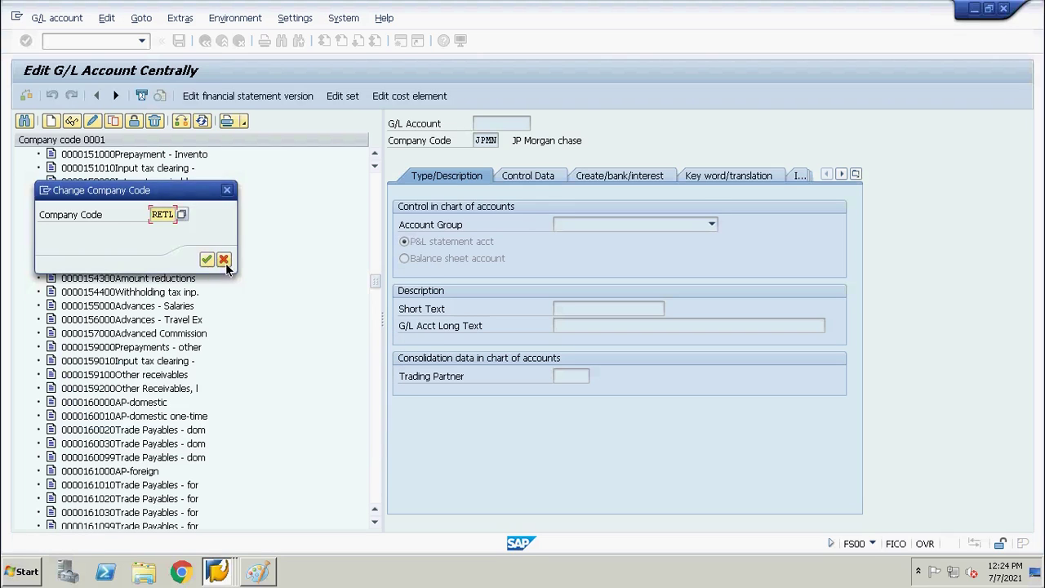
left_click(227, 189)
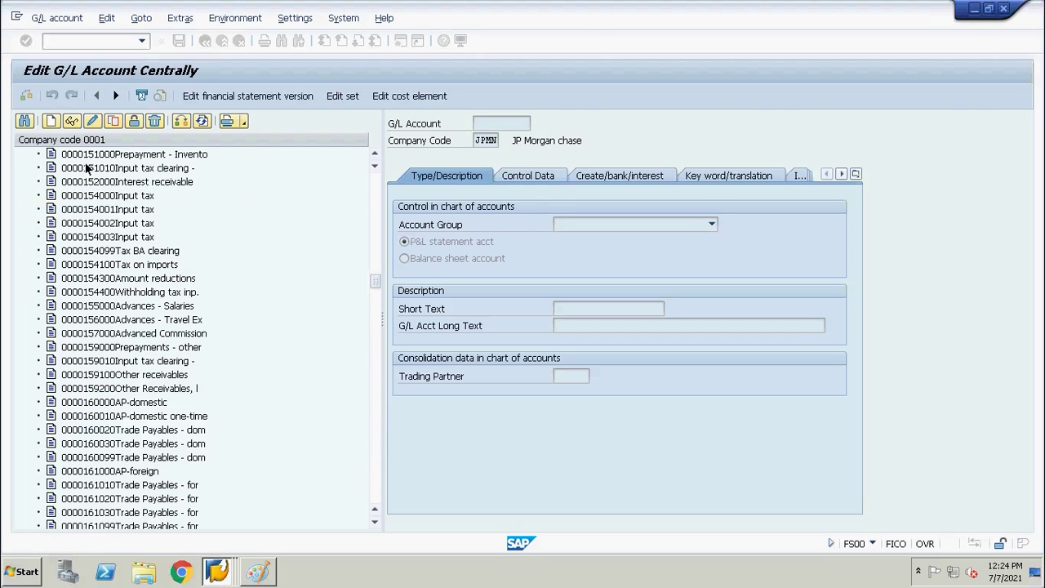
- Start creating a G/L account and open transaction OBD4 for the G/L account groups in the other SAP session
left_click(50, 121)
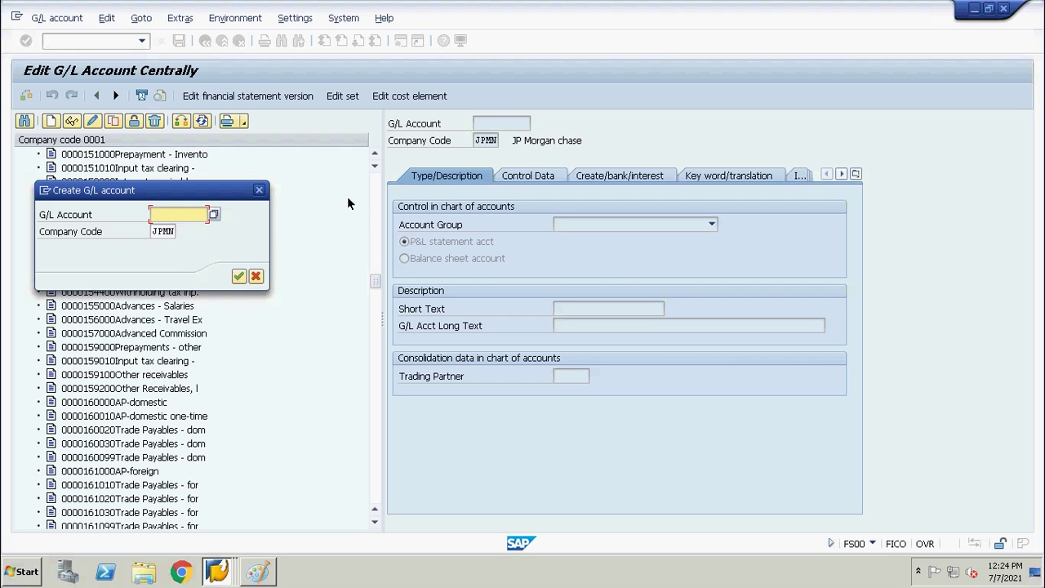
key("alt+Tab")
key("Tab")
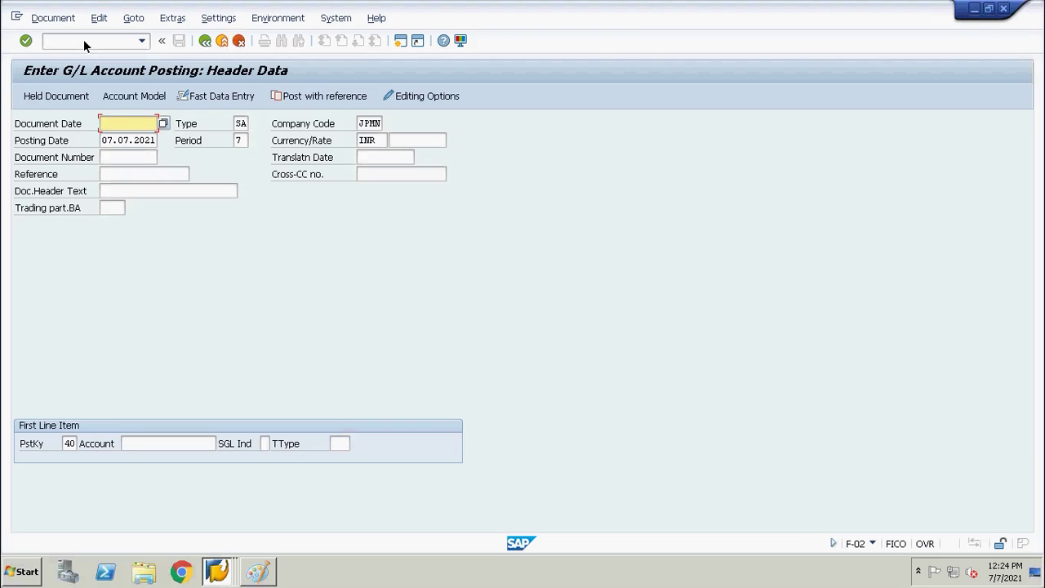
left_click(83, 42)
type("/n")
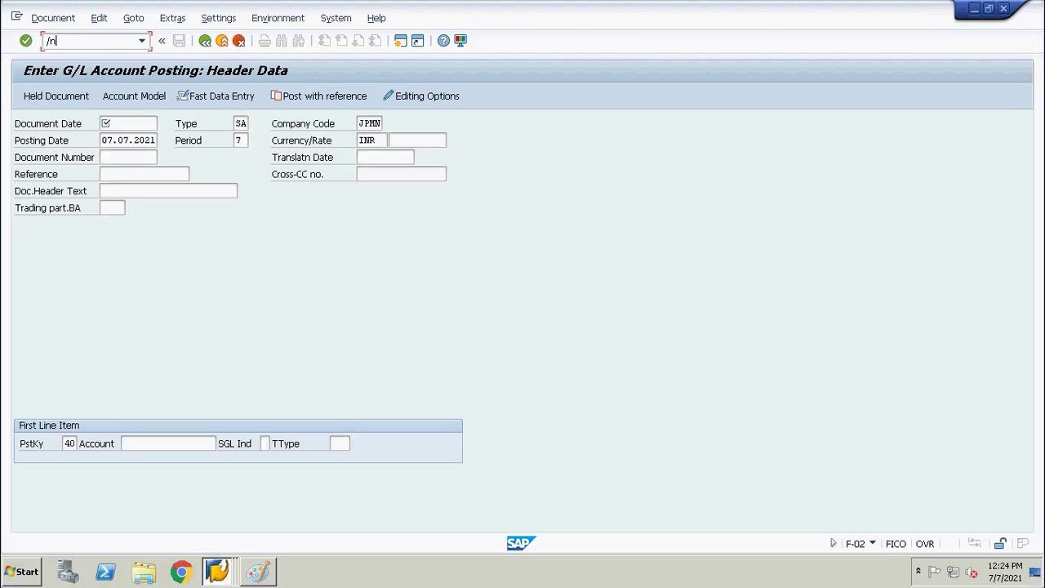
type("obd4")
key("Return")
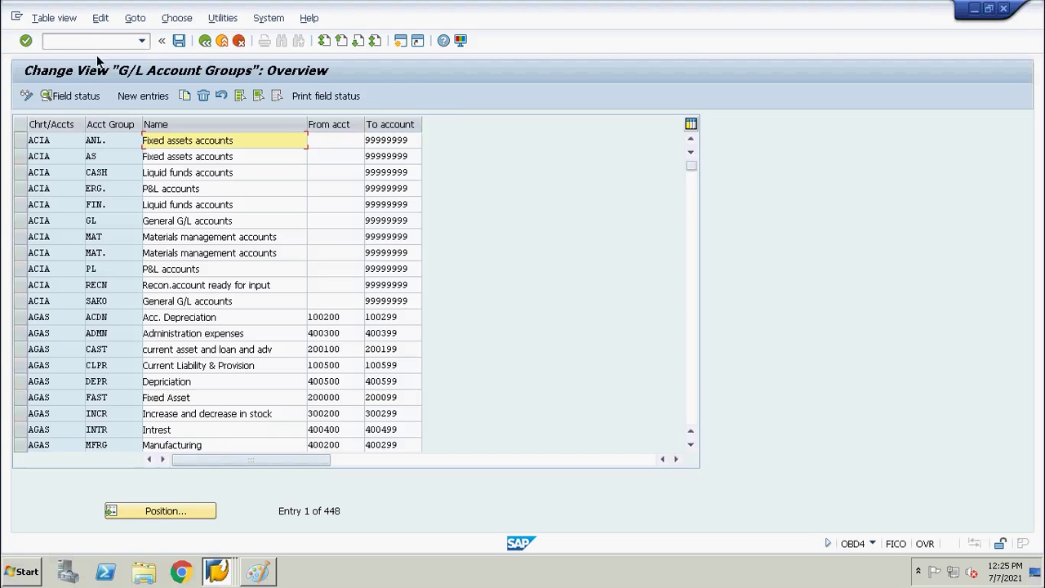
- Position the account groups list at chart of accounts RETL and check the number range of ADMIN EXP - IND EXP
left_click(167, 511)
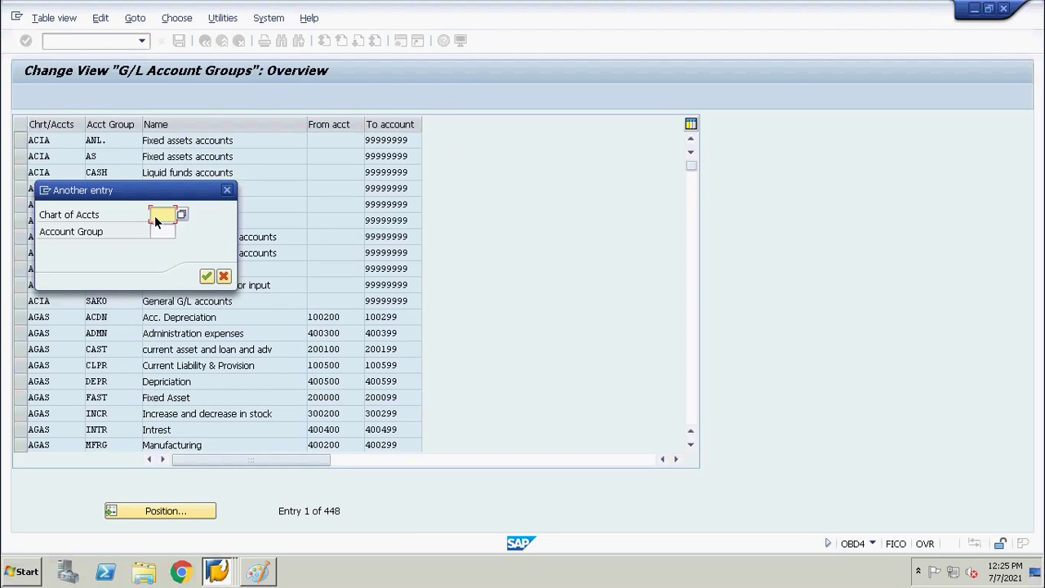
type("retl")
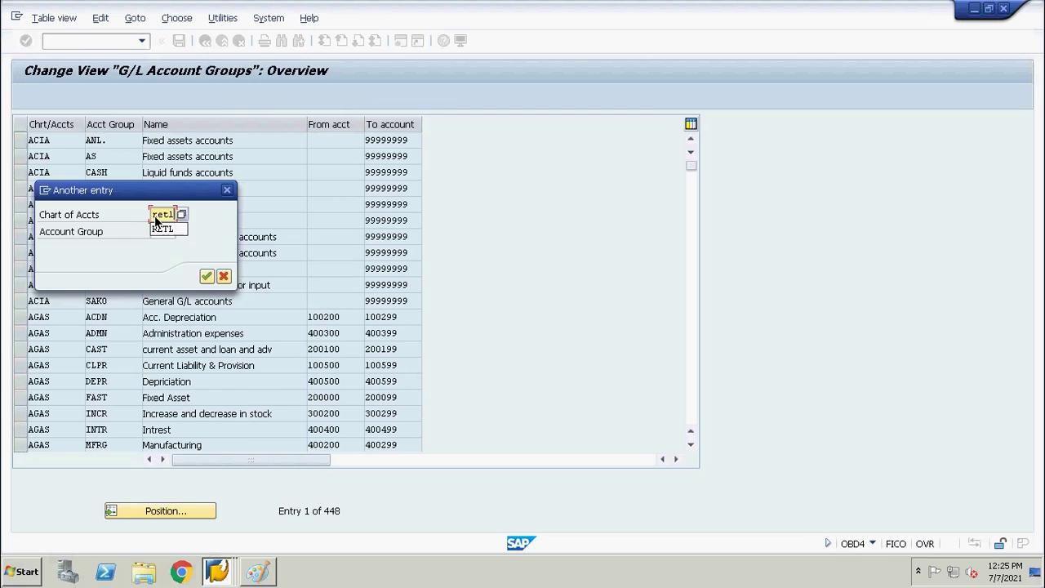
key("Return")
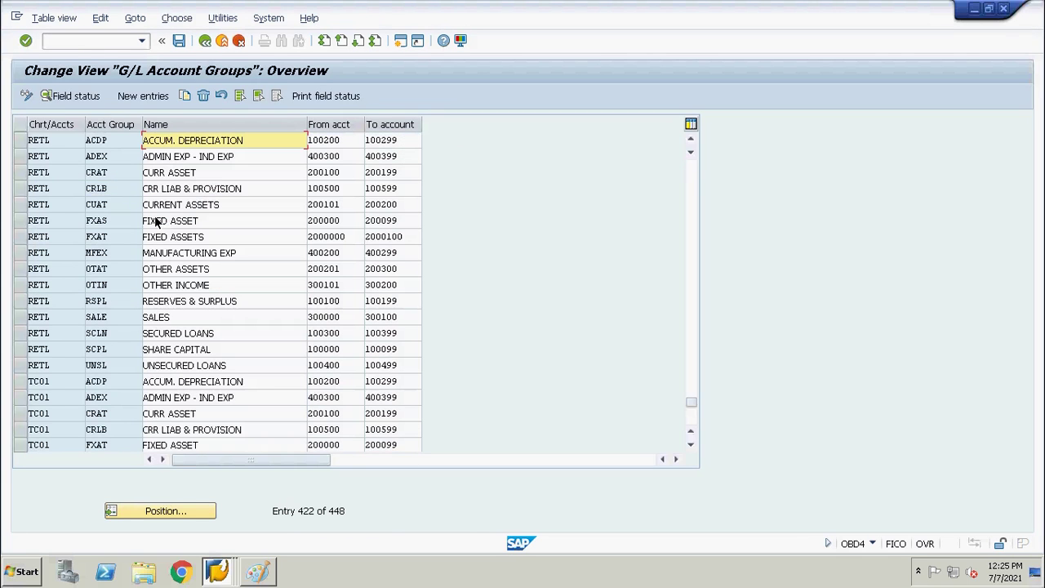
left_click(249, 162)
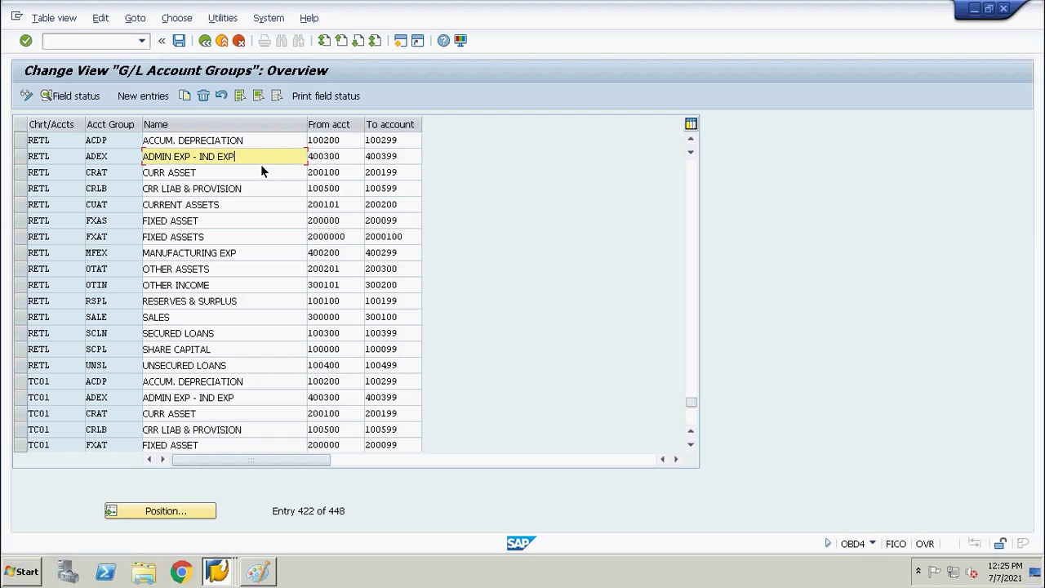
left_click(345, 154)
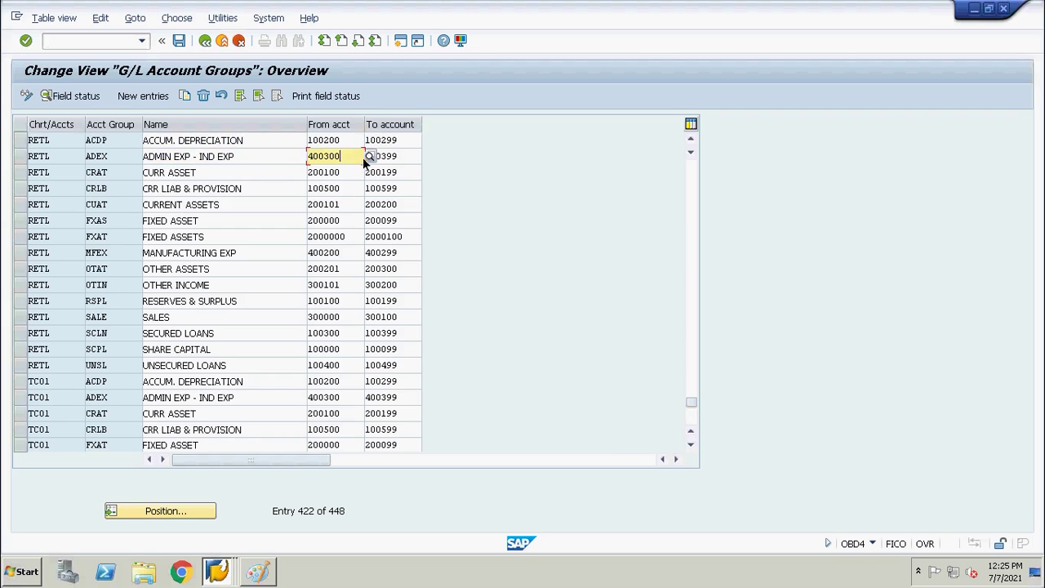
left_click(410, 157)
left_click(346, 157)
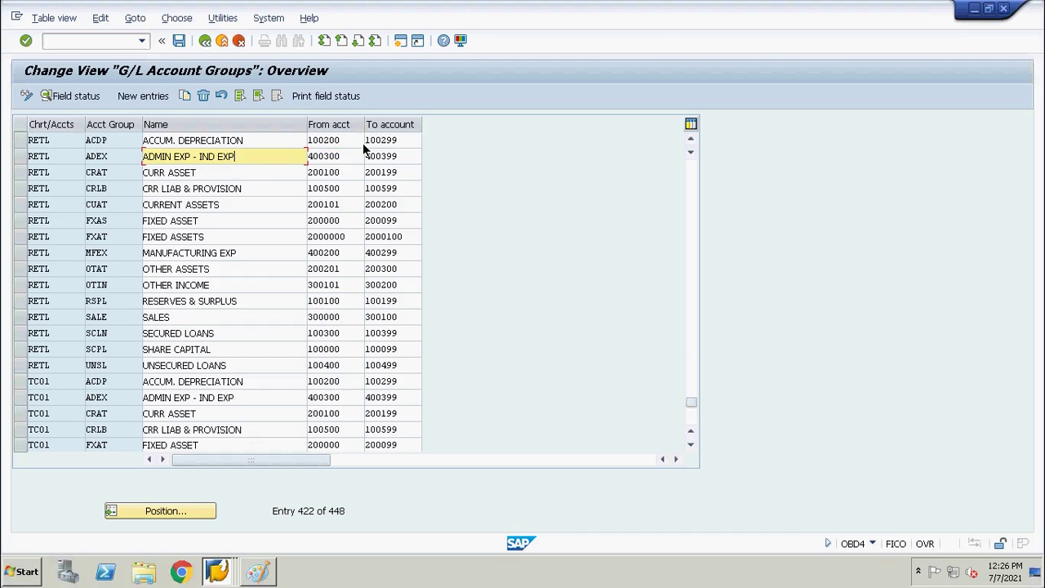
- Return to the FS00 session, start G/L account 400300 in company code RETL and list its available account groups
key("alt+Tab")
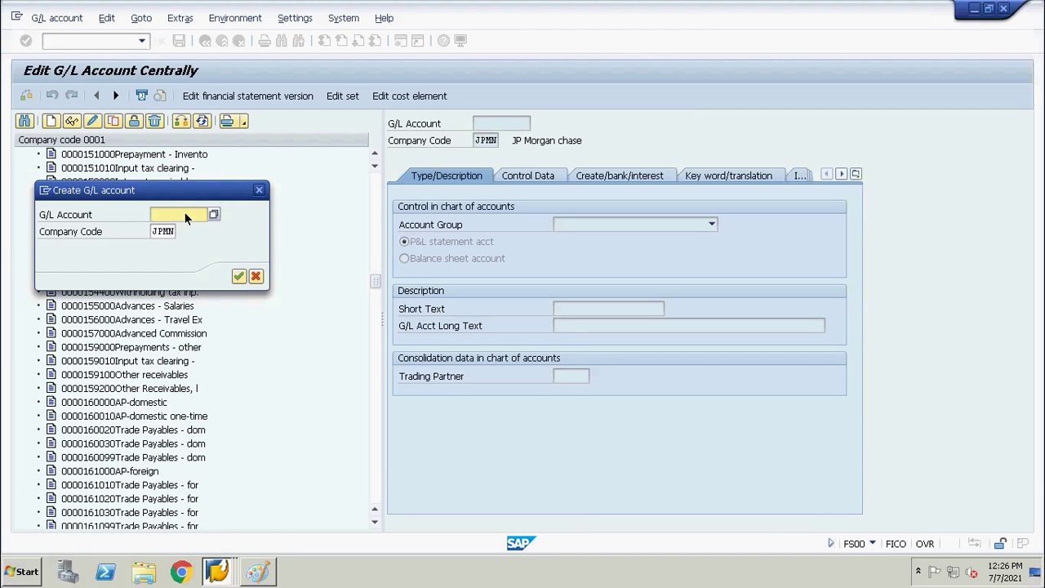
type("400300")
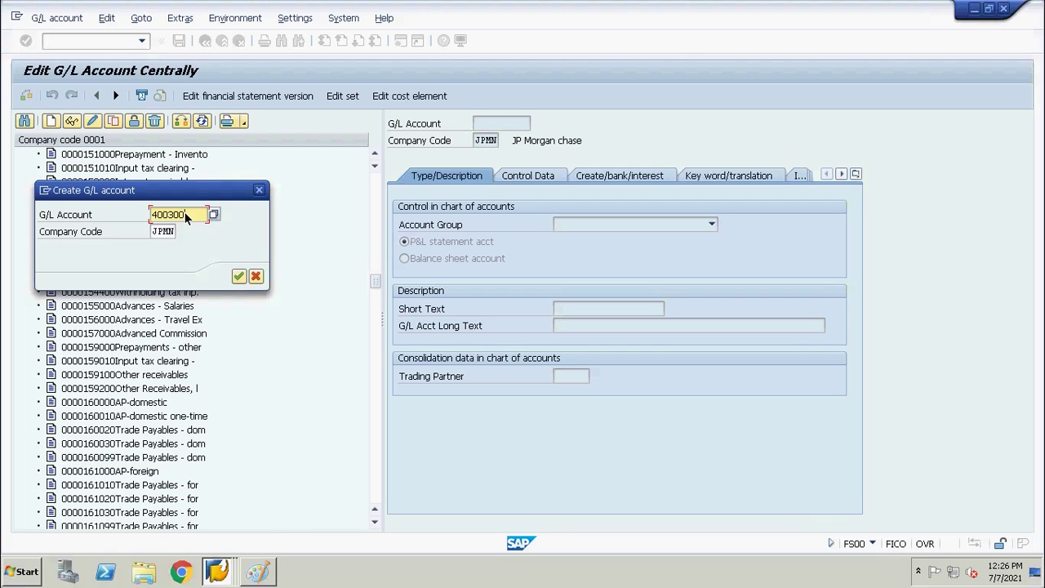
key("Tab")
key("Delete")
type("RETL")
left_click(238, 277)
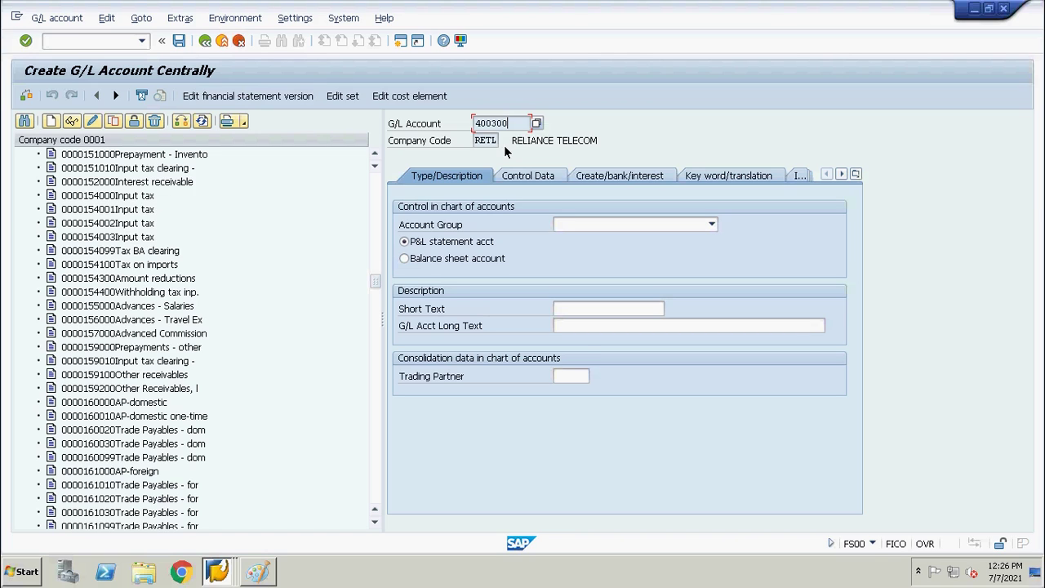
left_click(665, 223)
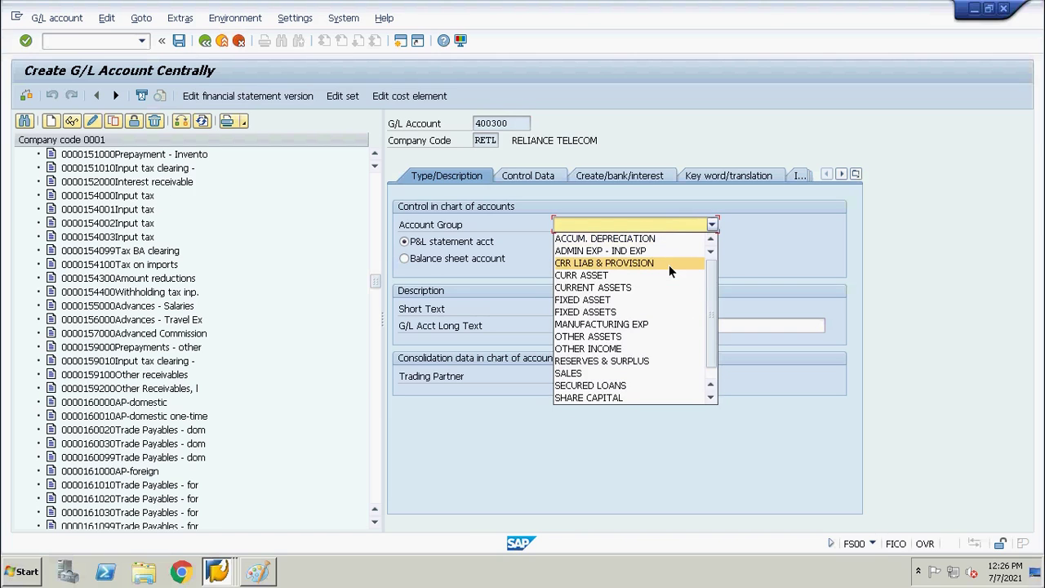
right_click(645, 313)
- Switch to the OBD4 session, select the ACDP row and mark the block of RETL account groups from ADEX to UNSL
key("alt+Tab")
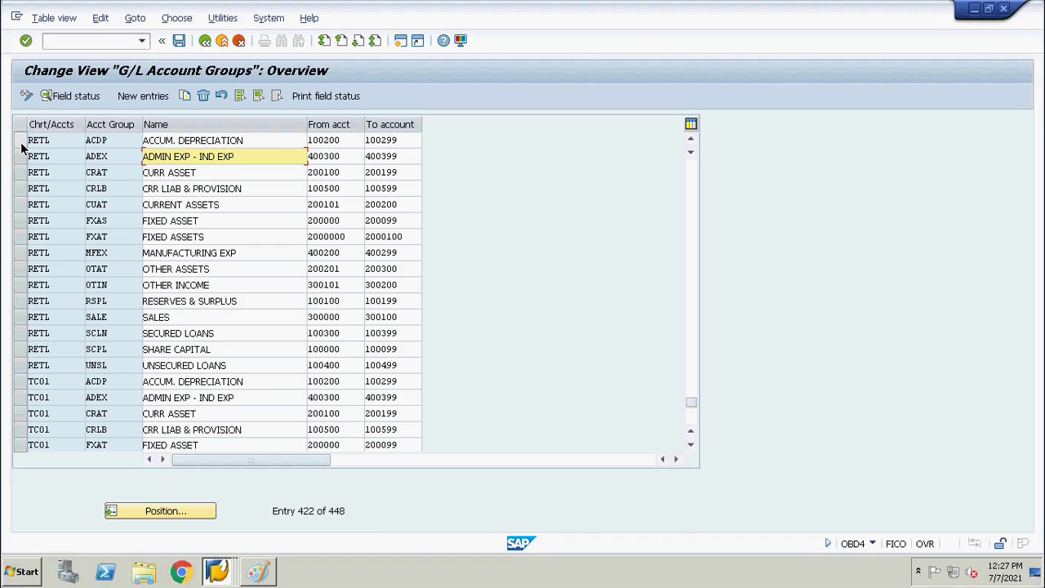
left_click(21, 145)
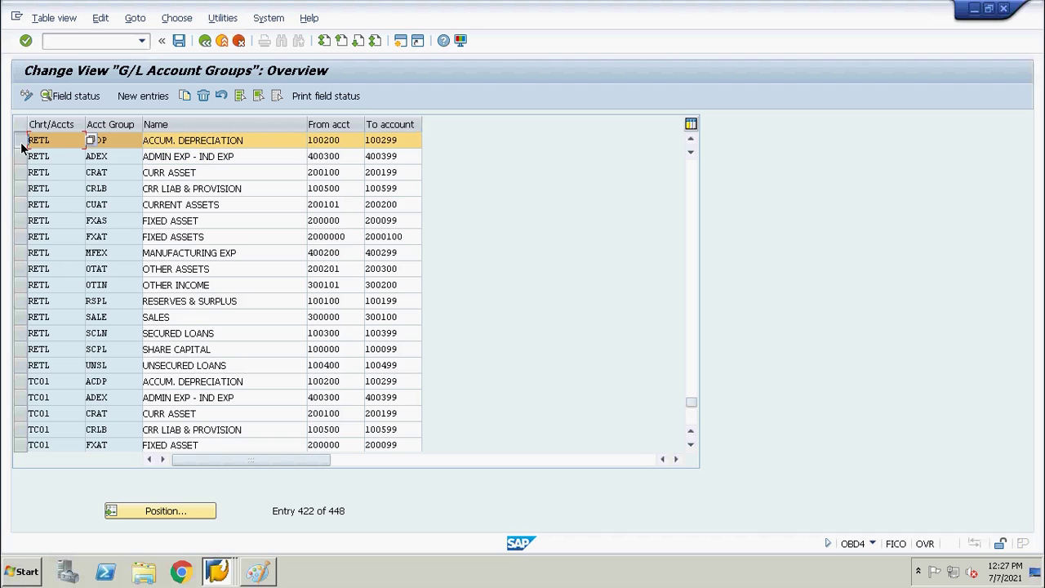
key("ctrl+y")
left_click_drag(36, 155, 390, 368)
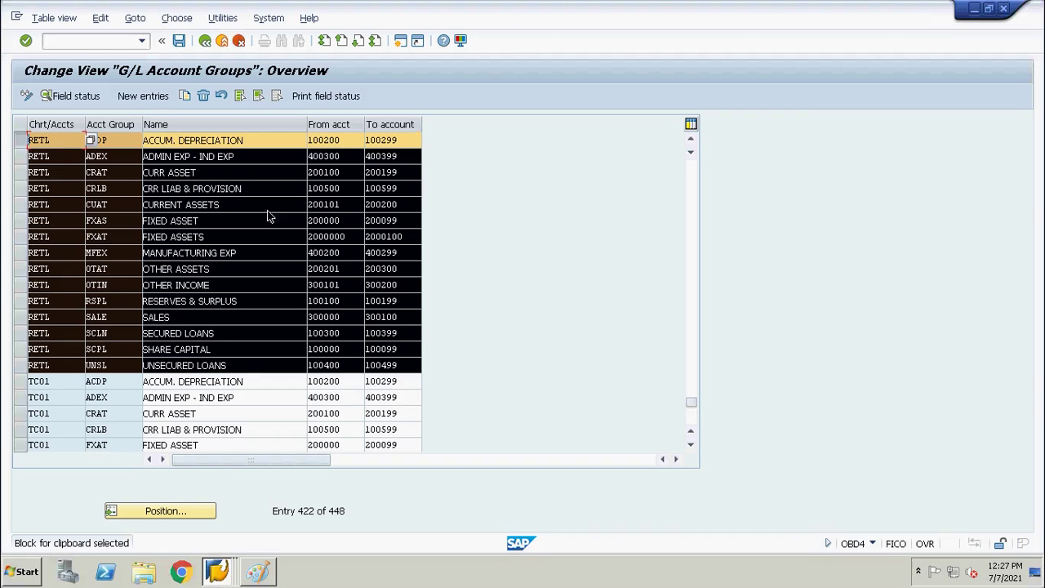
- Compare the account groups offered for G/L account 400300 with the OBD4 list, selecting the ADEX row and checking the CURR ASSET row
key("alt+Tab")
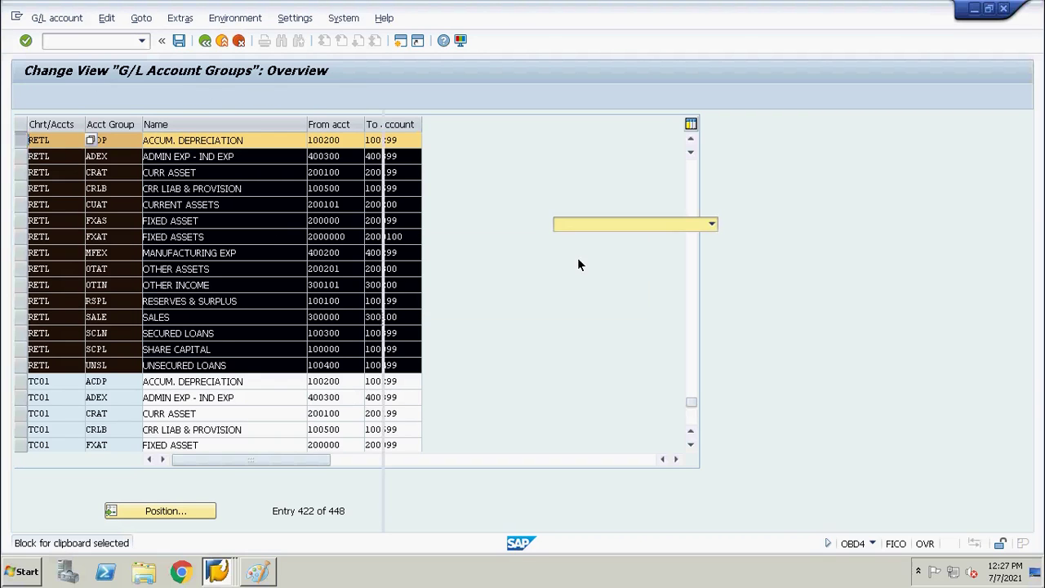
left_click(713, 227)
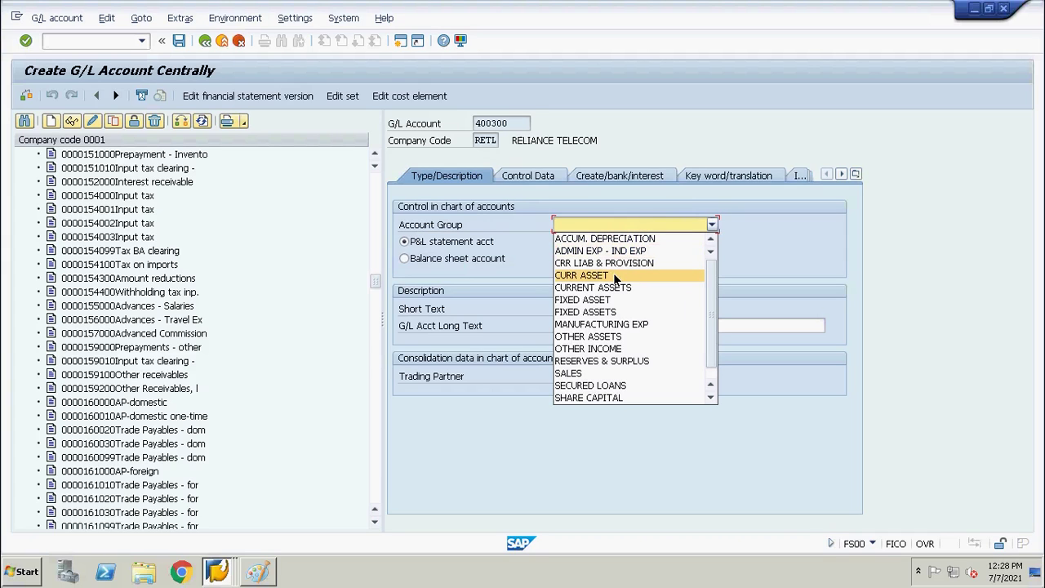
key("alt+Tab")
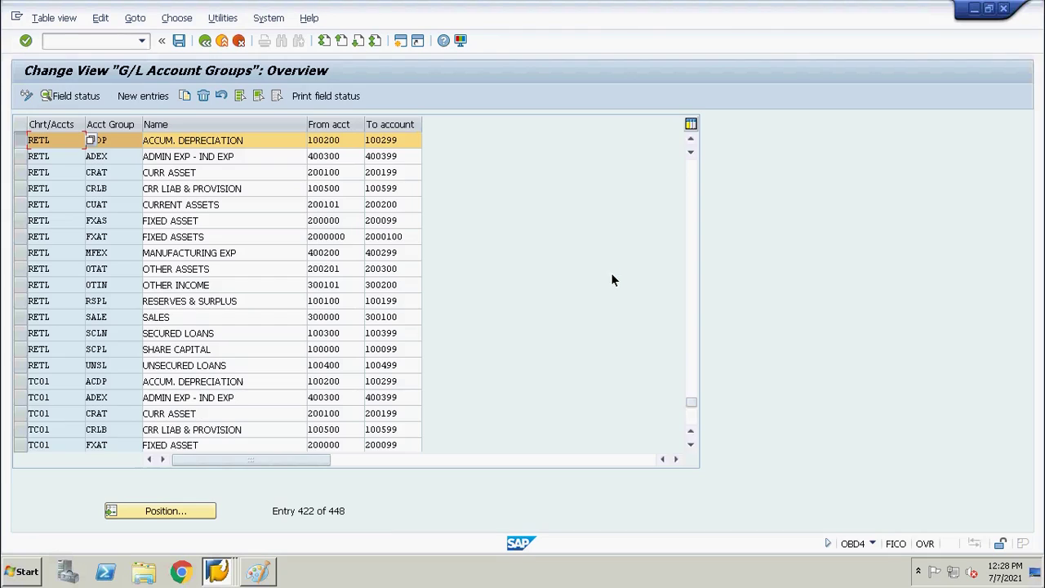
left_click(295, 162)
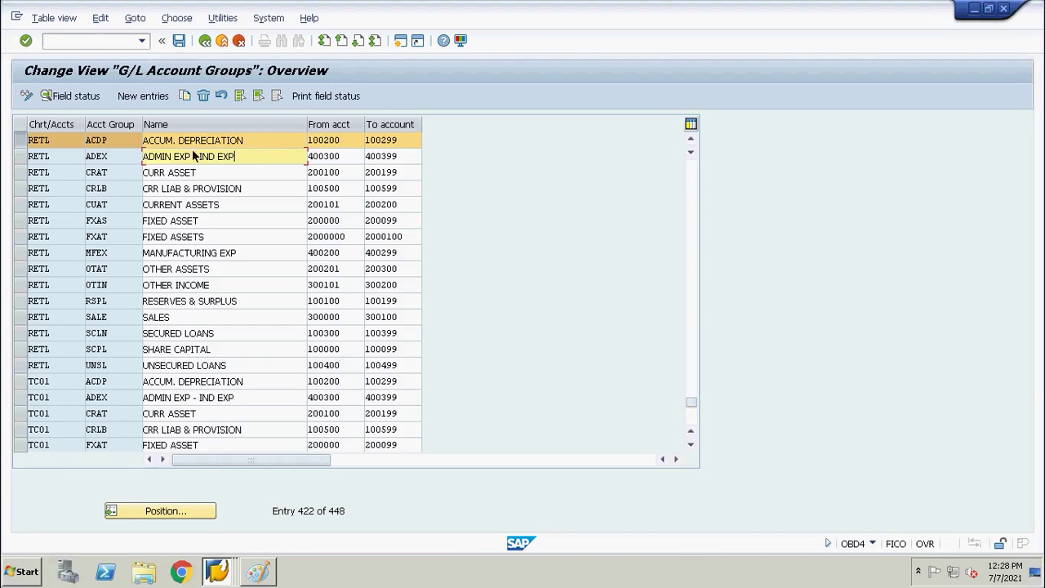
left_click(19, 155)
left_click(20, 142)
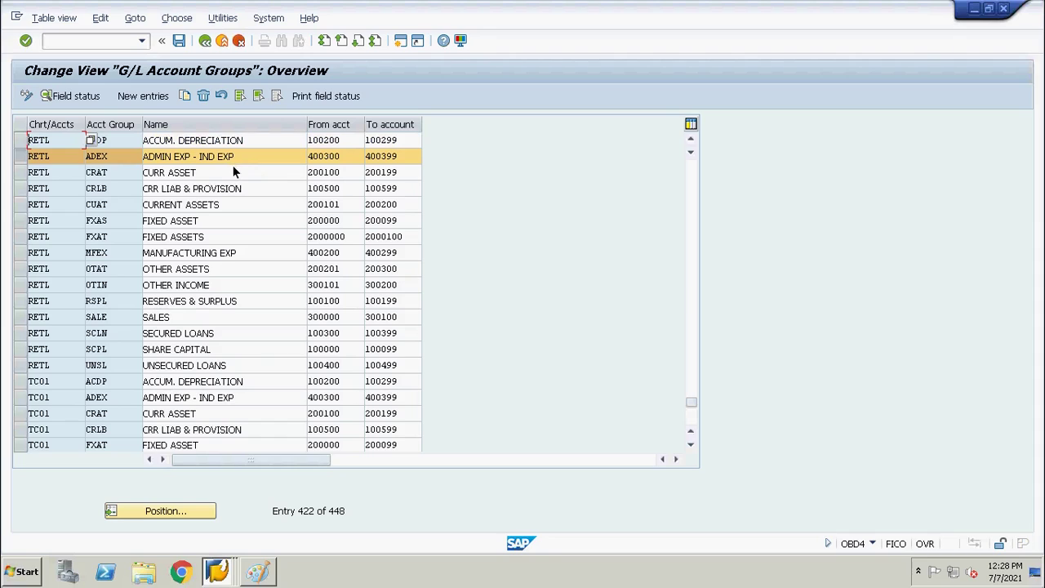
left_click(199, 173)
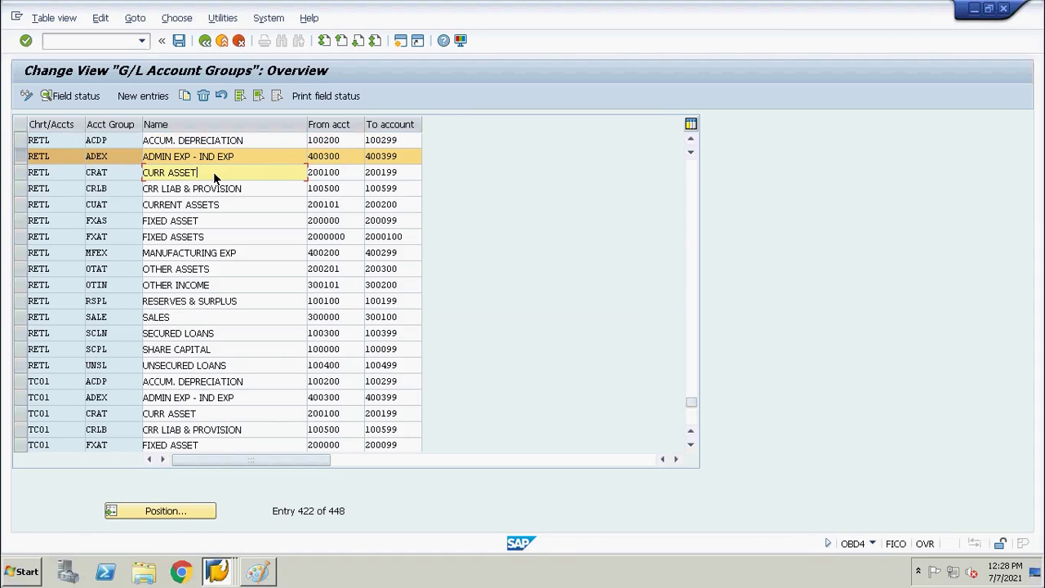
- Return to the FS00 session and try to assign account group CURR ASSET to G/L account 400300
type("/nfs00")
key("Return")
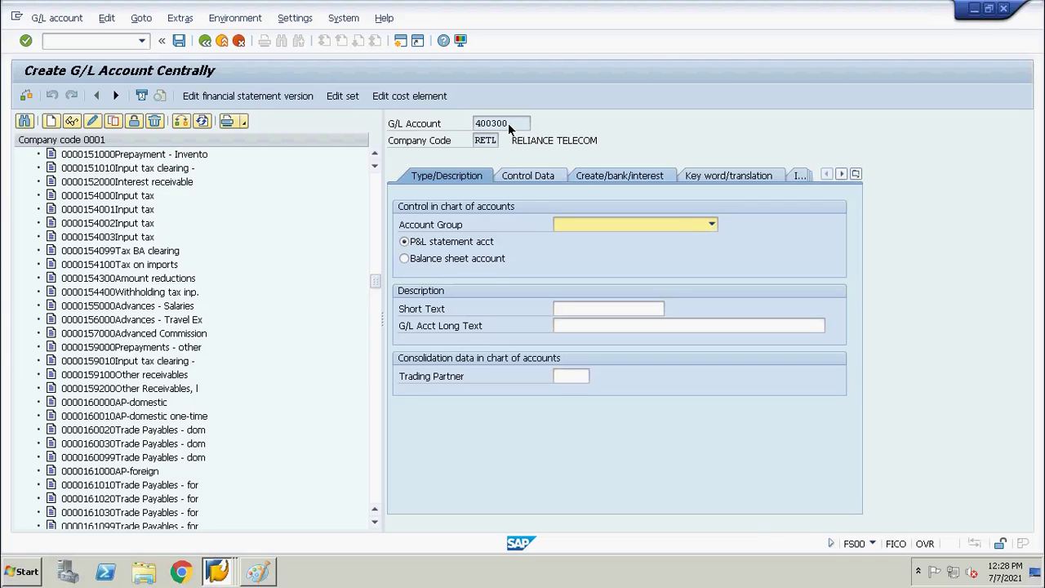
left_click(713, 225)
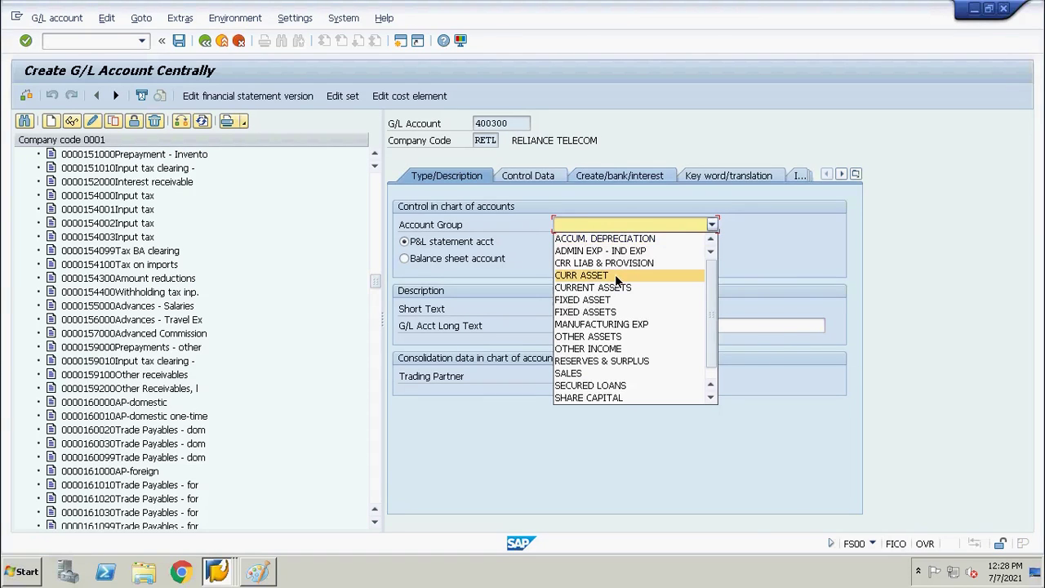
left_click(615, 274)
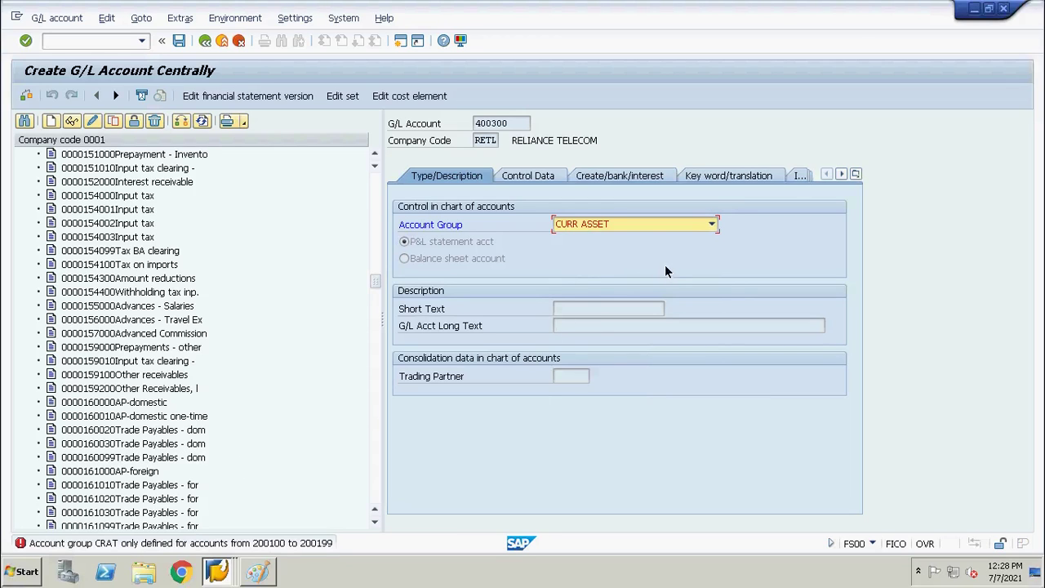
- Set the account group of G/L account 400300 to ADMIN EXP - IND EXP and choose P&L statement account as its type
left_click(712, 225)
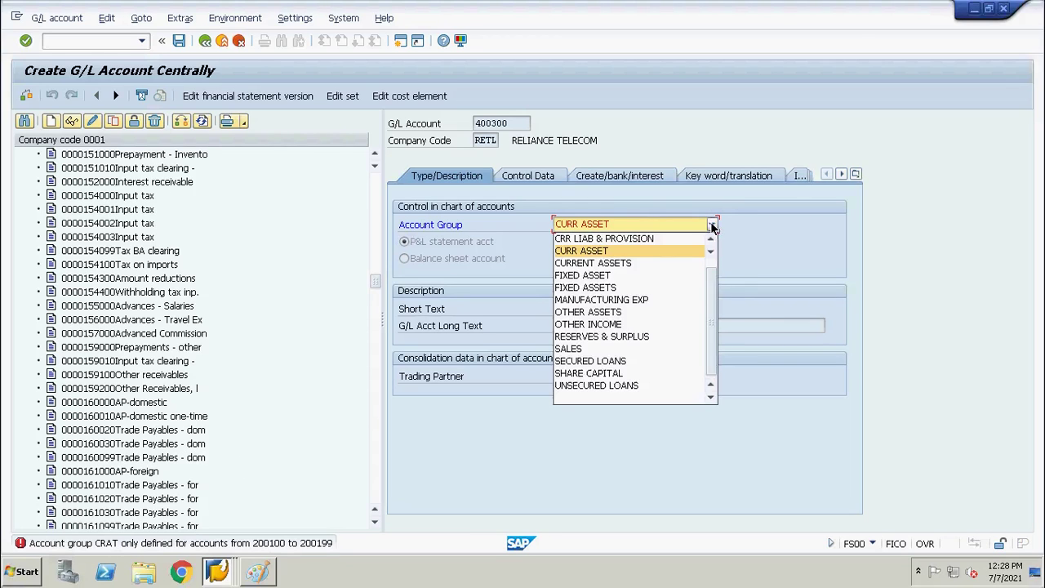
scroll(716, 269, "up", 2)
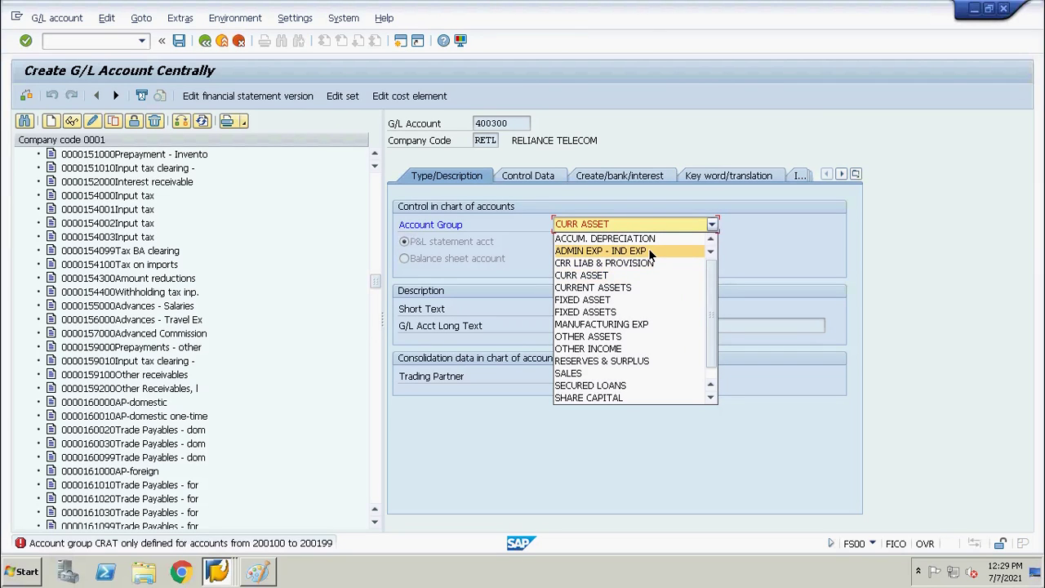
left_click(648, 250)
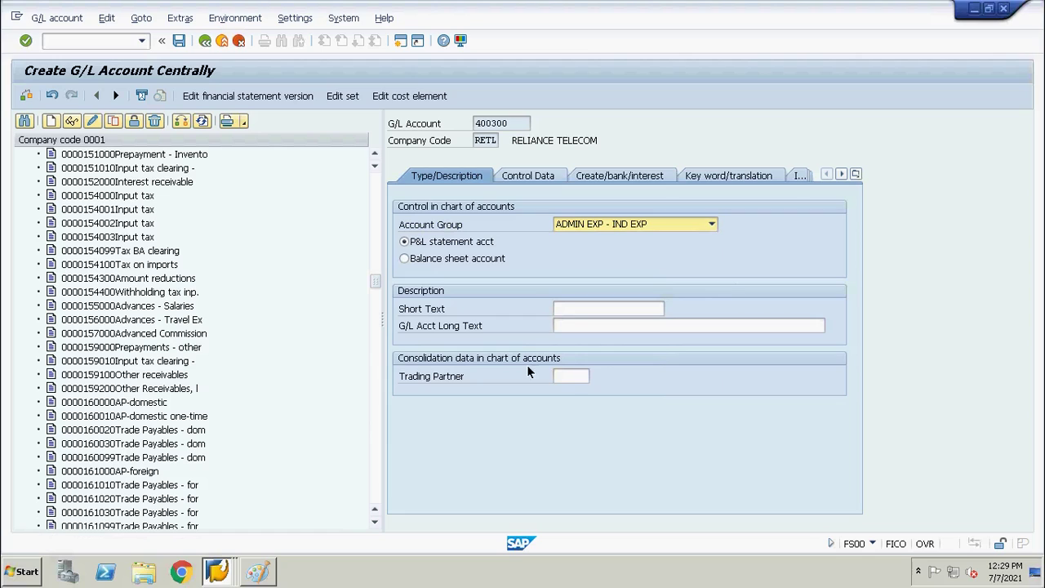
left_click(602, 224)
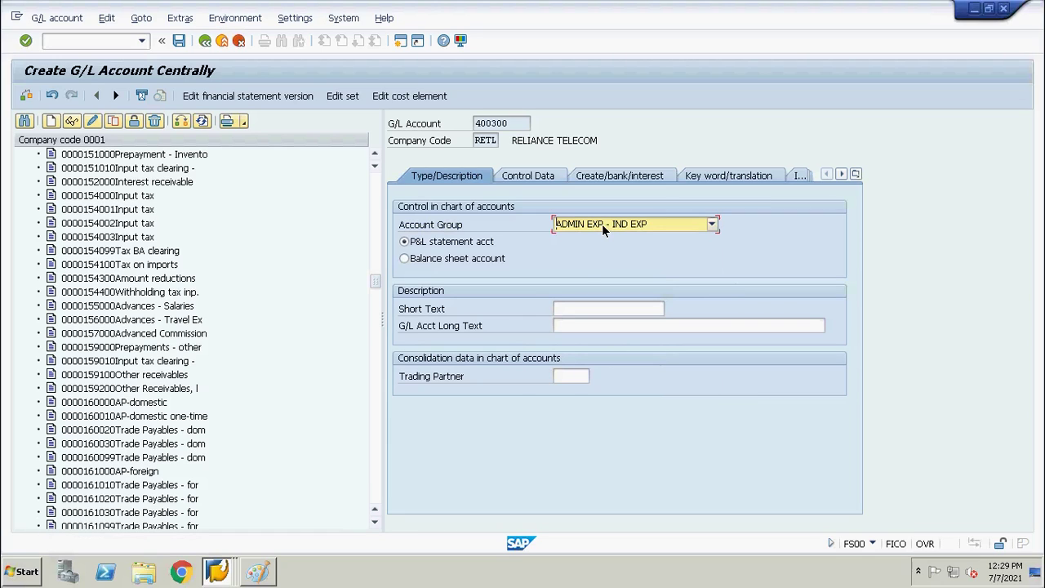
left_click(438, 247)
- Describe the G/L account with short text "Rent Ac" and a ditto mark (") as the long text
left_click(596, 309)
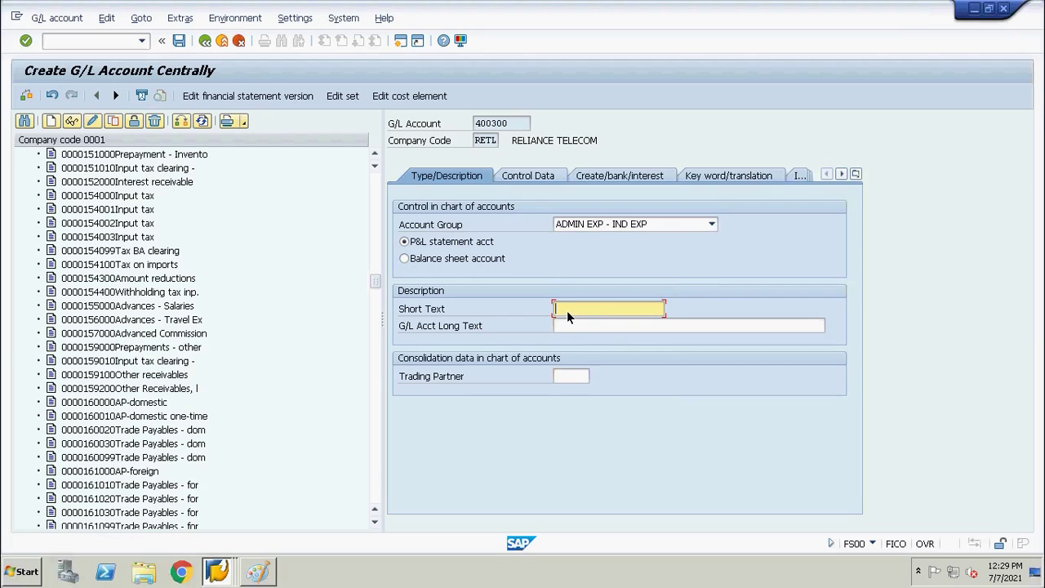
left_click(565, 323)
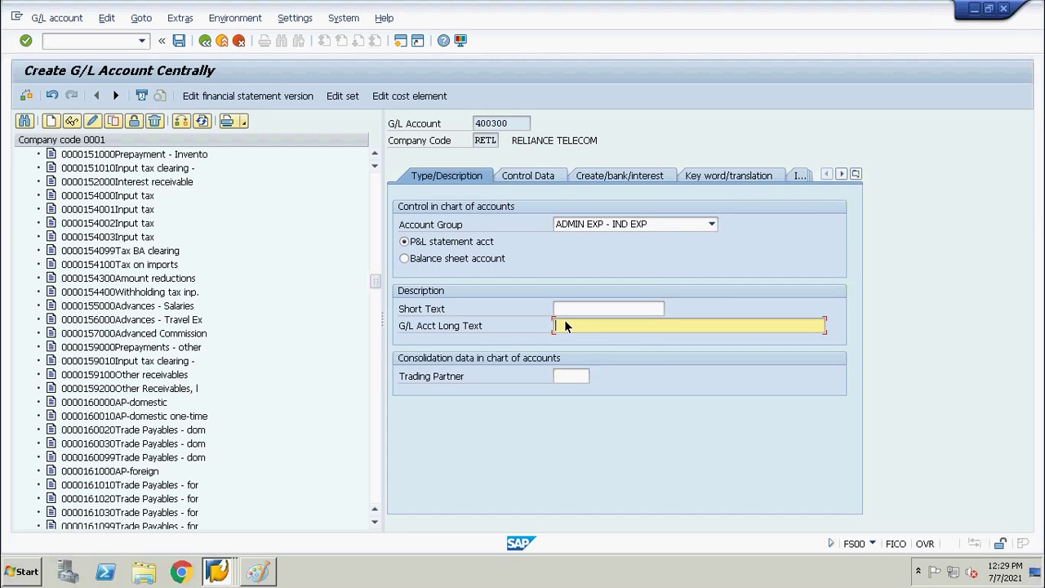
left_click(564, 311)
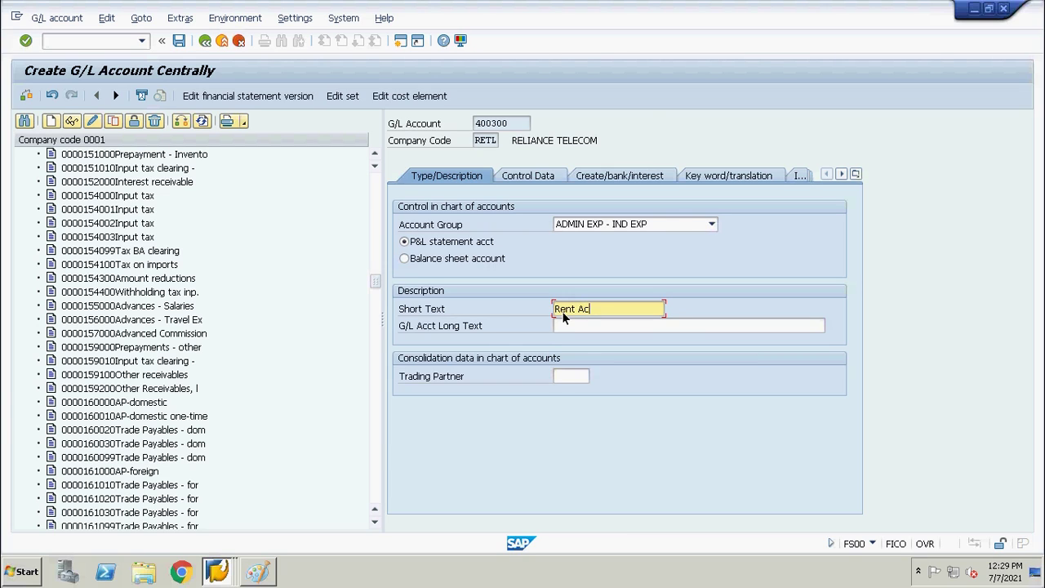
key("Tab")
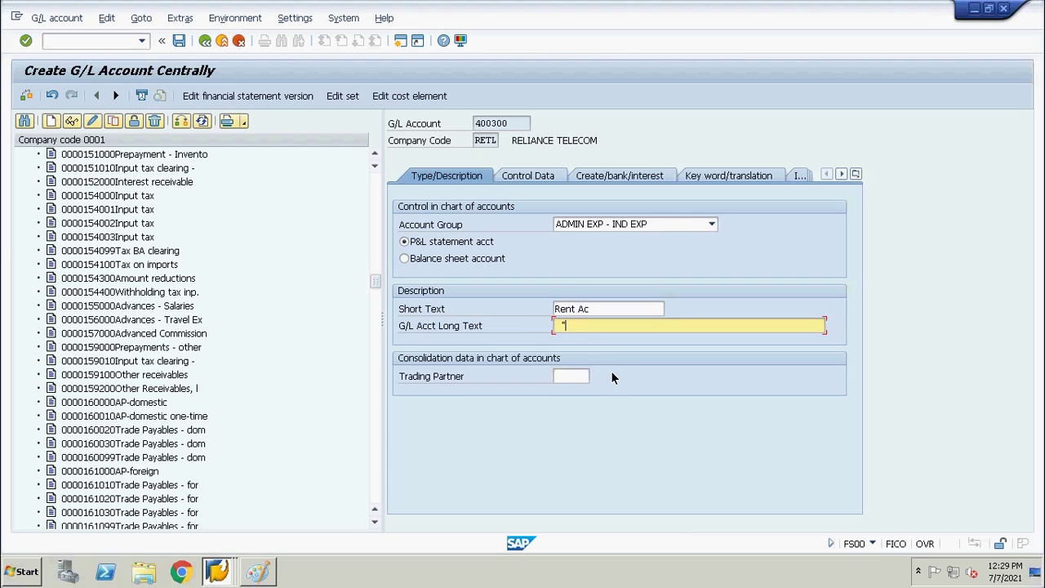
key("Tab")
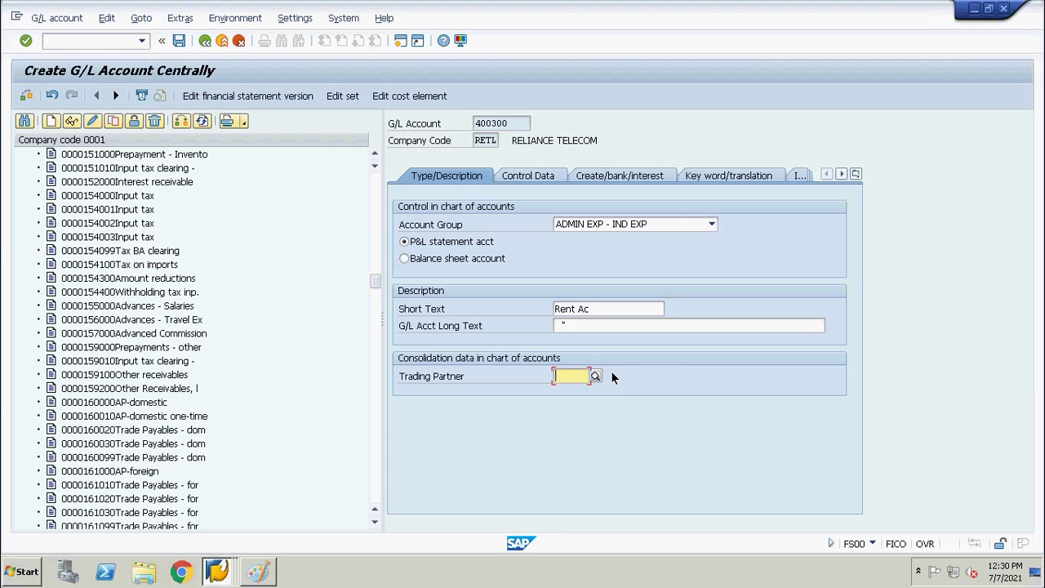
left_click(605, 318)
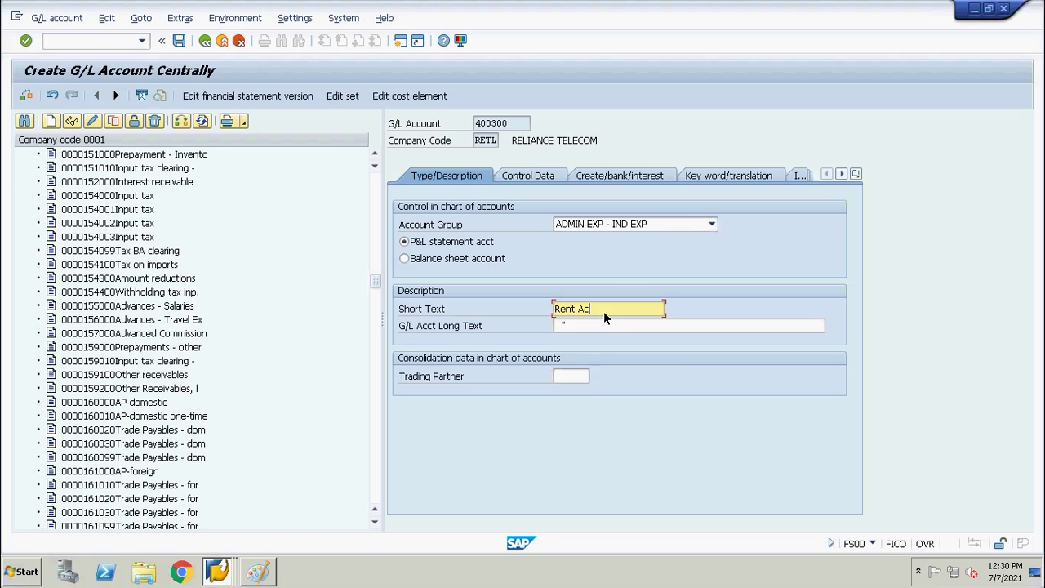
- Enter the long text Rent Account for G/L account 400300 and enable Only balances in local crcy and Line item display
left_click(592, 328)
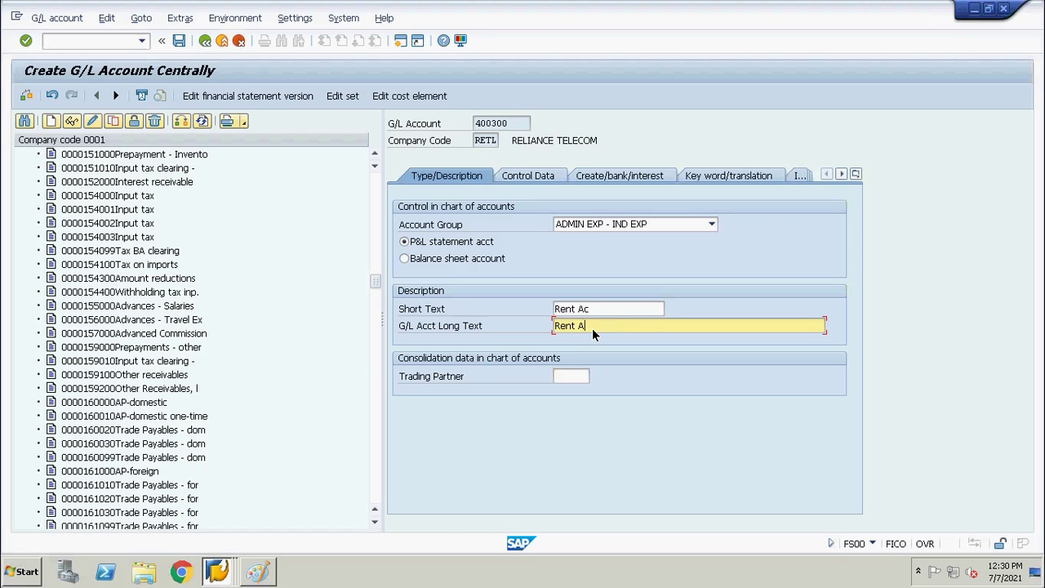
type("ount")
left_click(531, 175)
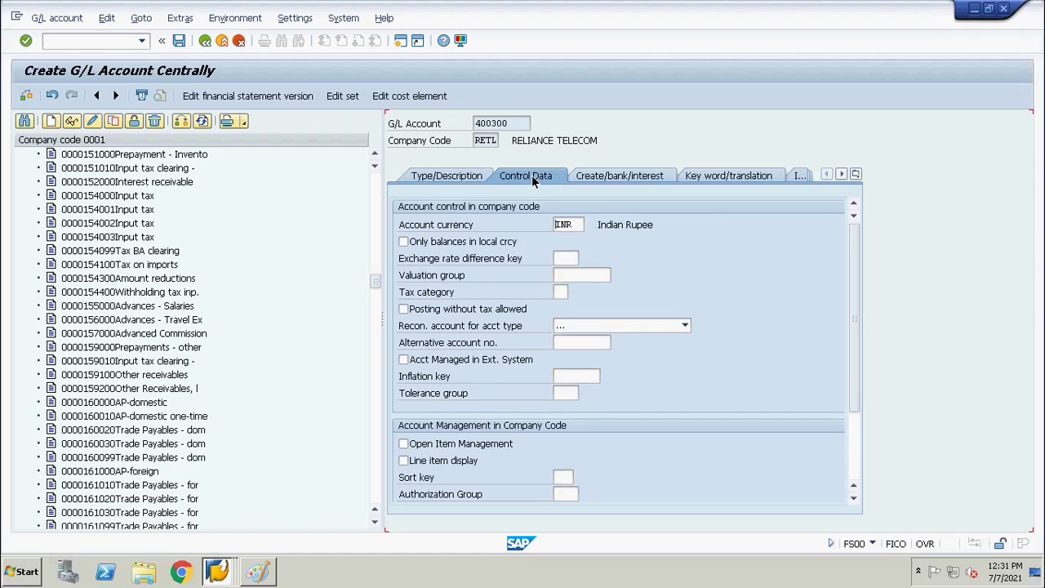
left_click(404, 242)
left_click(403, 468)
- Switch to another SAP session and open the G/L account balance display with transaction FAGLB03
key("alt+Tab")
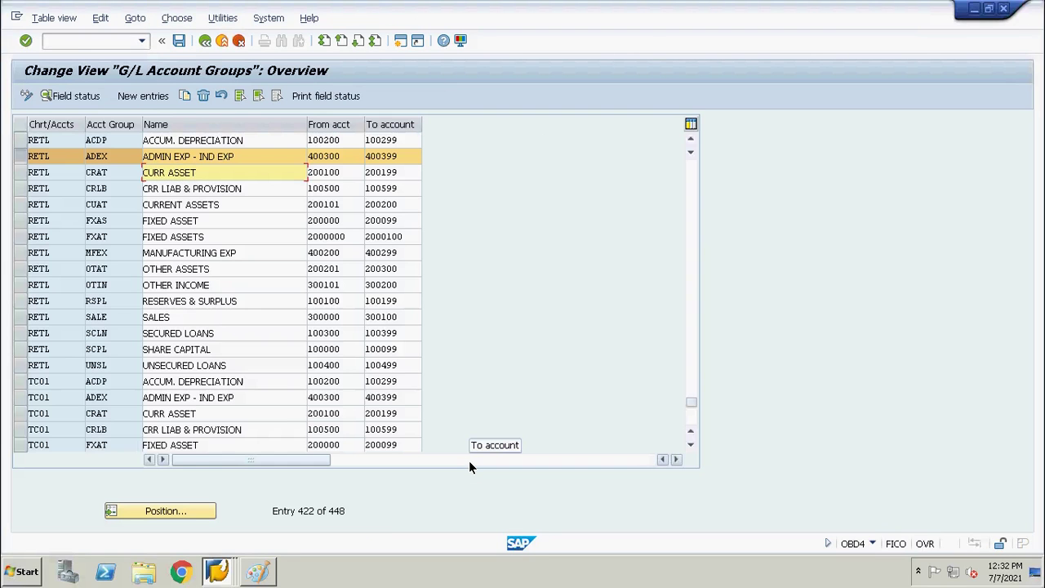
key("alt+Tab")
key("alt+Tab")
key("alt+Tab")
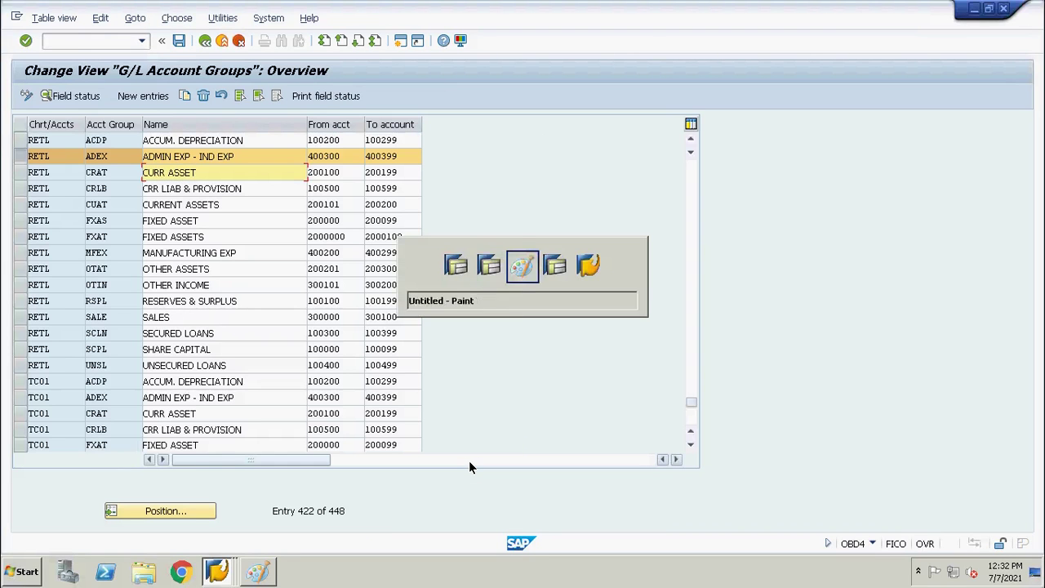
key("ctrl+slash")
type("/nfaglb03")
key("Return")
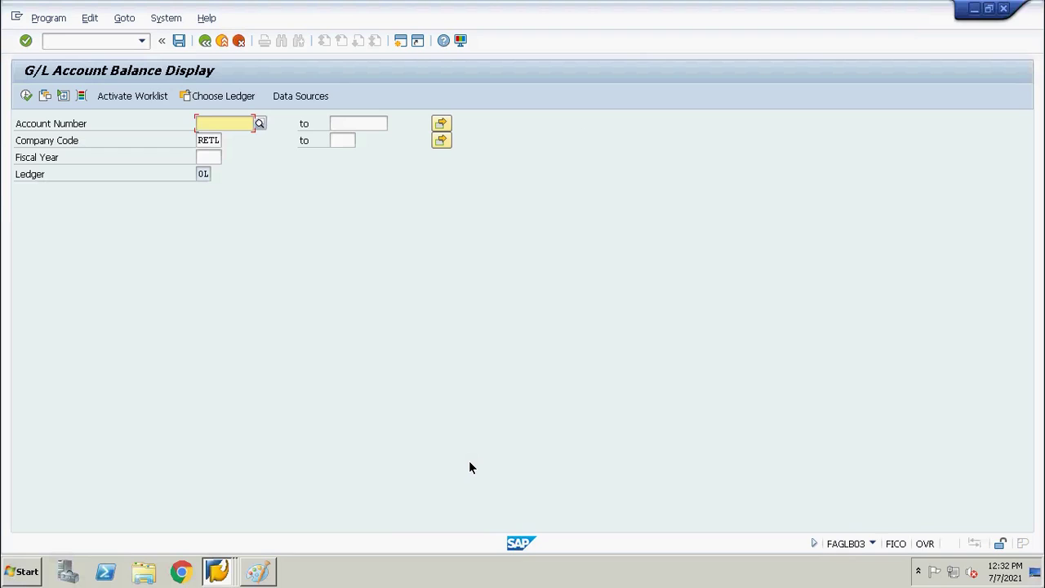
- Display the balances of G/L account 400300 for company code FT01 and fiscal year 2021
type("400300")
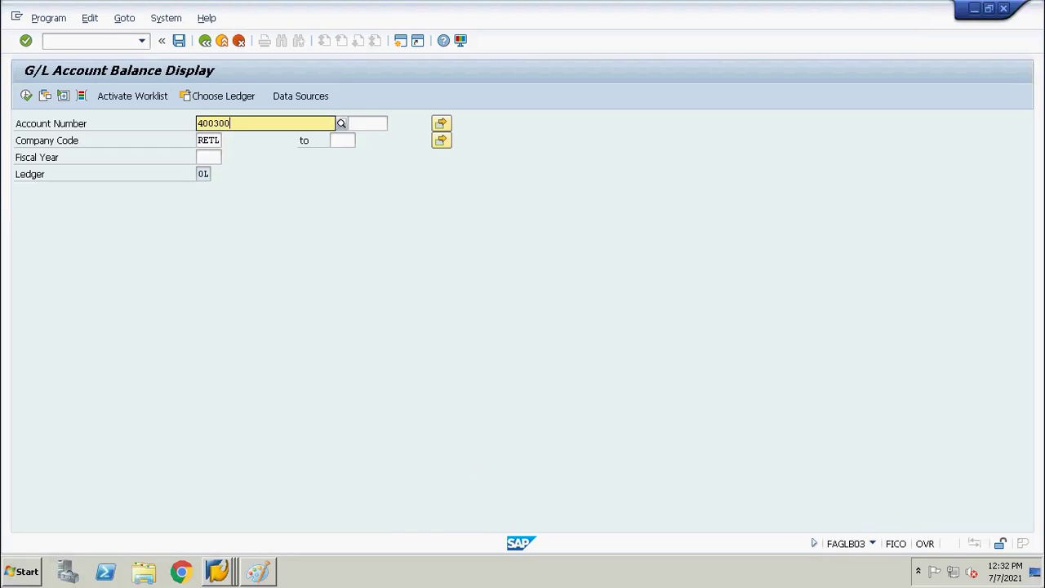
key("Return")
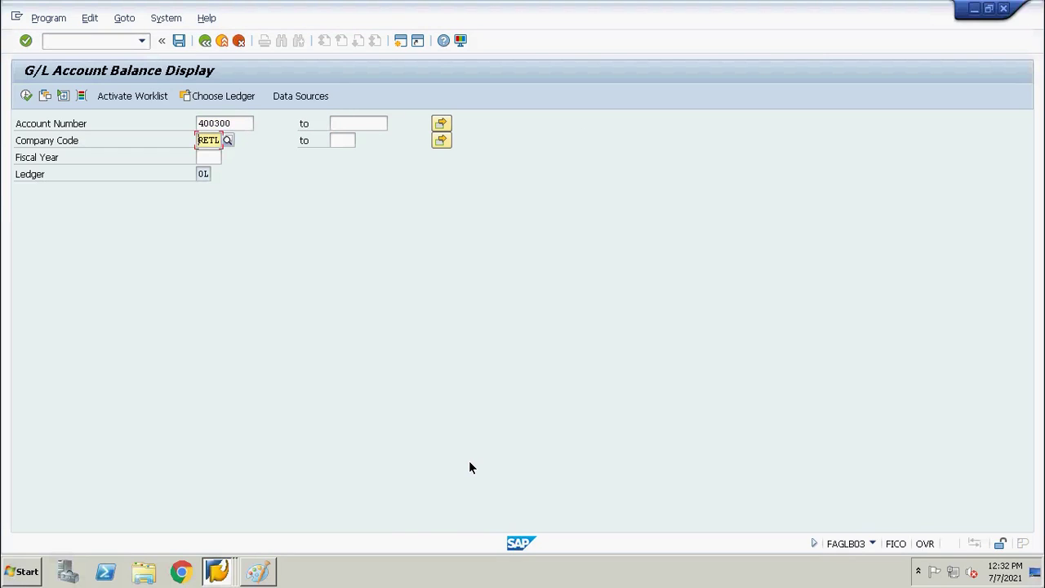
type("ft01")
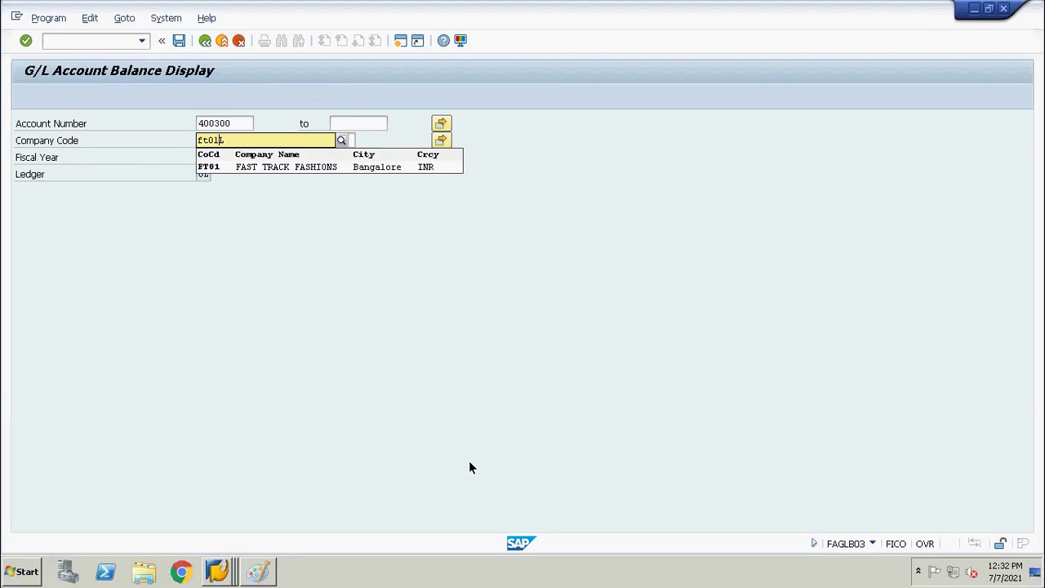
key("Tab")
key("Tab")
type("2021")
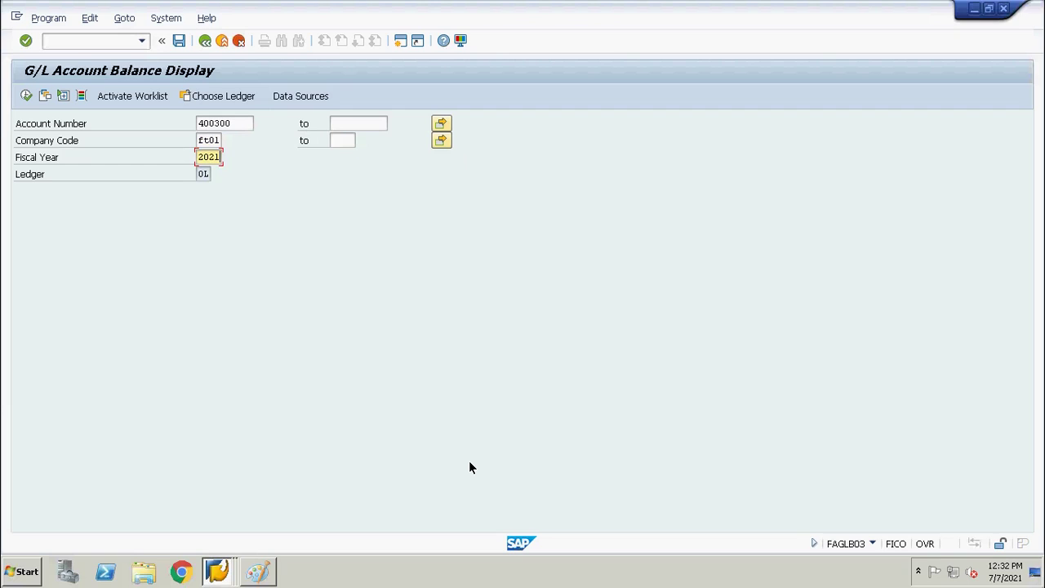
key("F8")
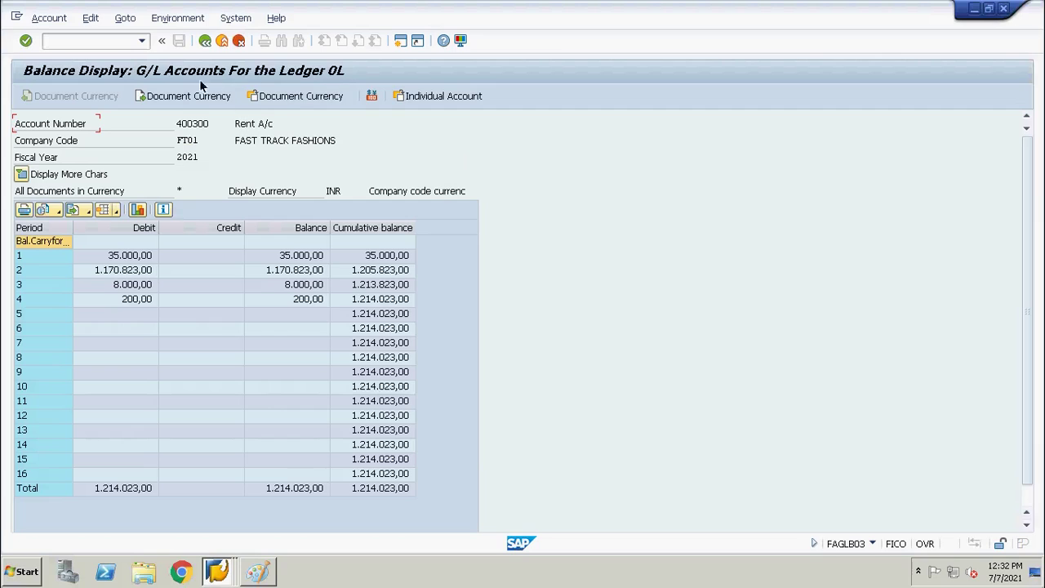
- Show the line items behind the period 2 debit balance, and return to the session creating the rent account
left_click(128, 272)
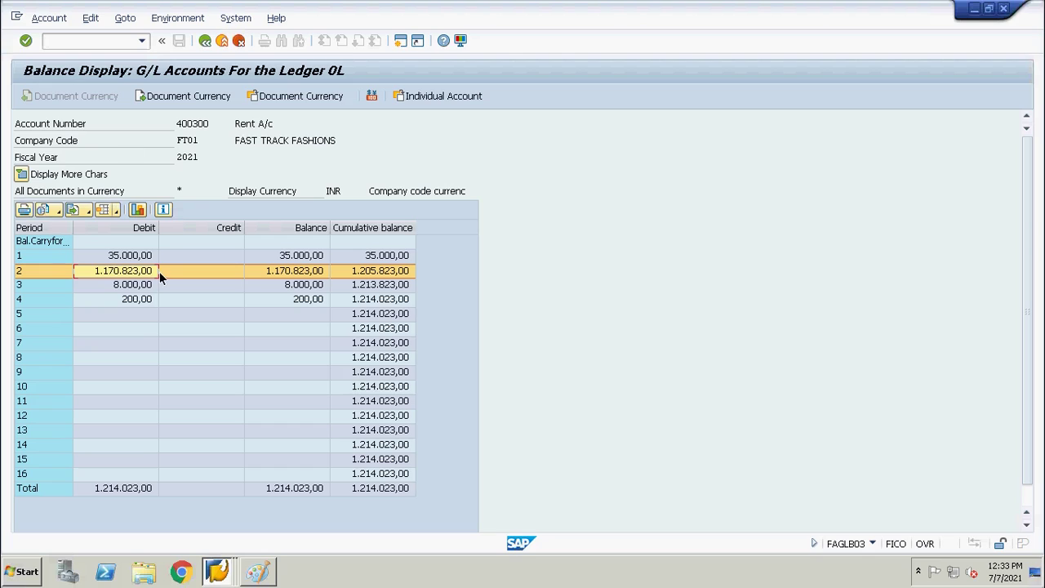
double_click(115, 271)
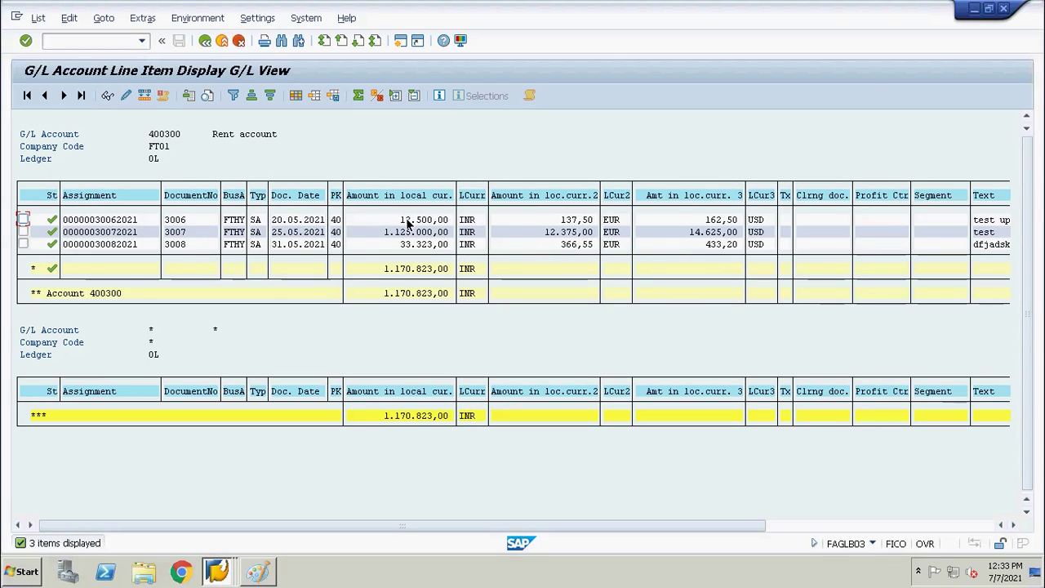
key("alt+Tab")
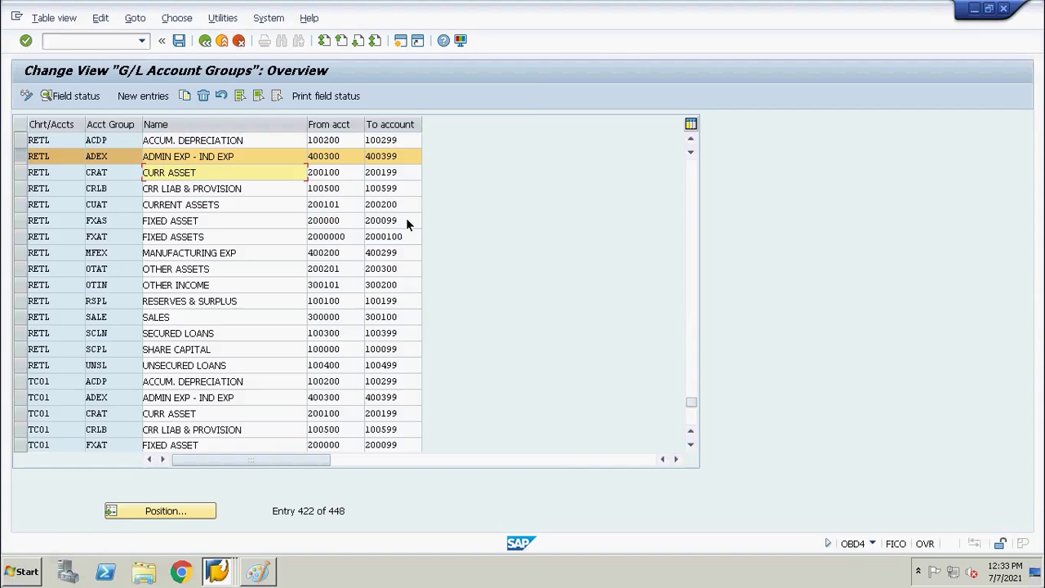
key("alt+Tab")
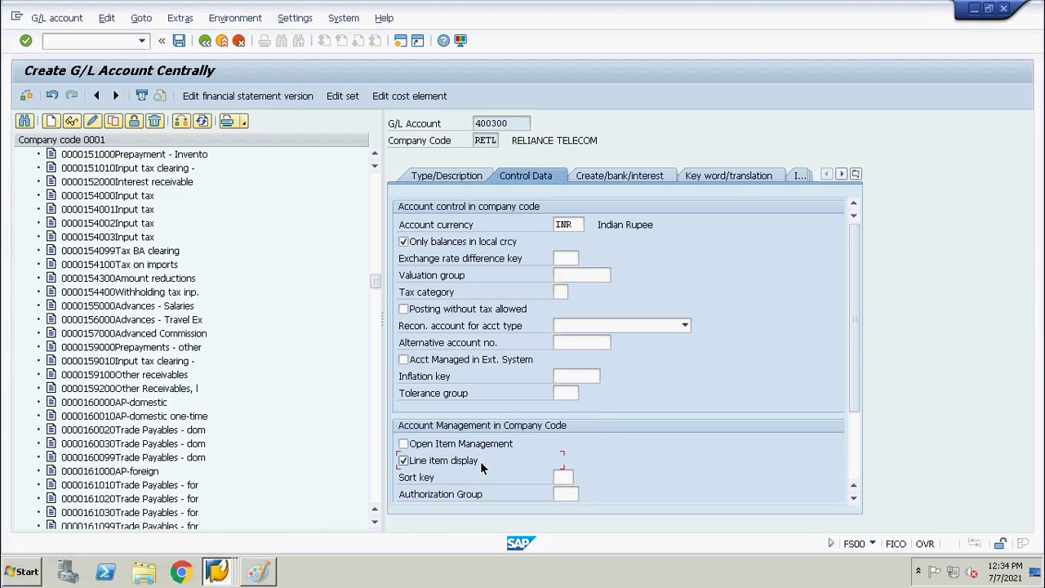
- Switch to Paint and add the text Journal ???? in the empty area below the CO Codes note
key("alt+Tab")
key("alt+Tab")
key("alt+Tab")
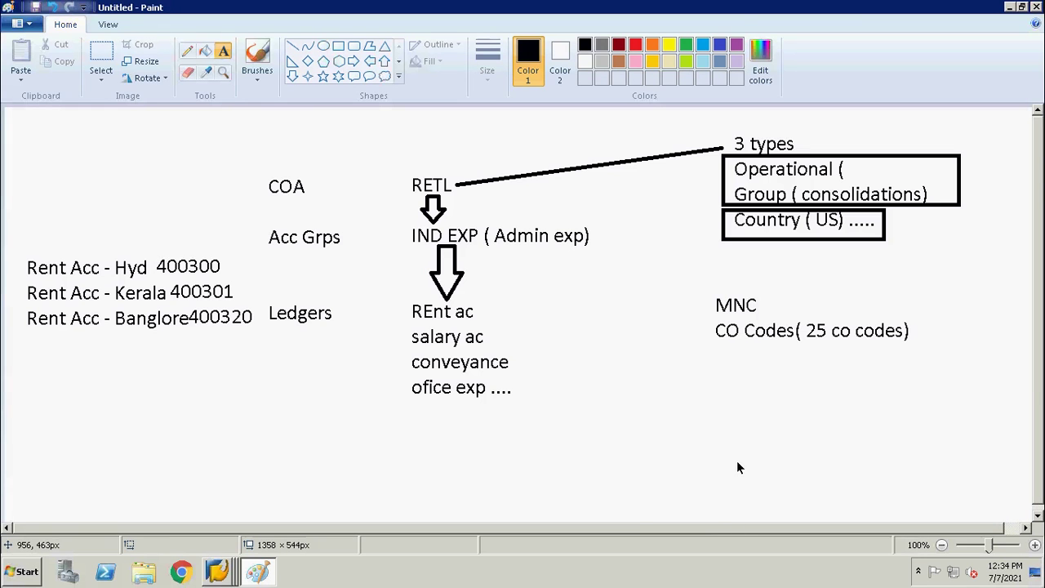
left_click(736, 461)
type("Journal ????")
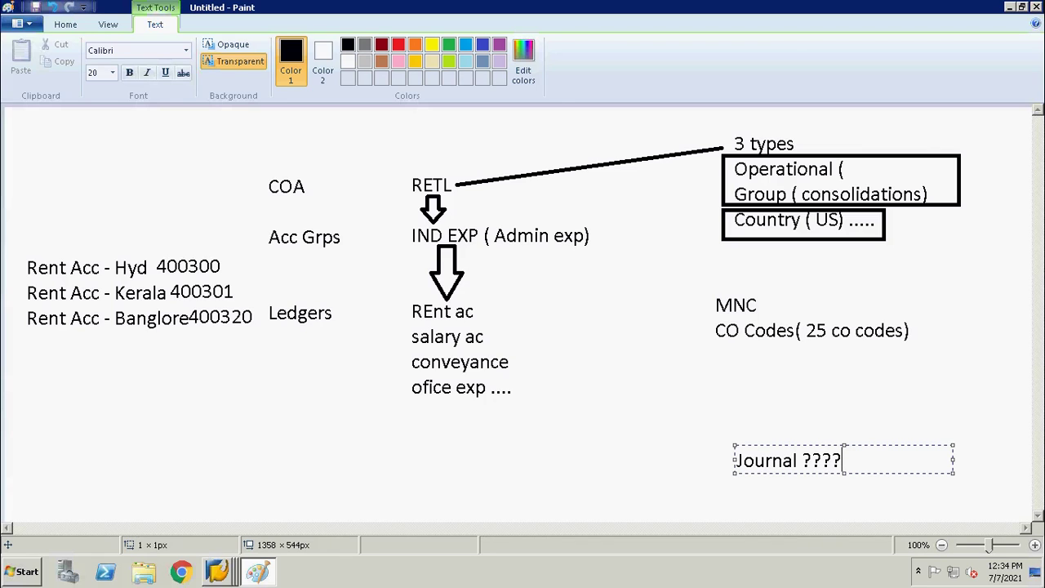
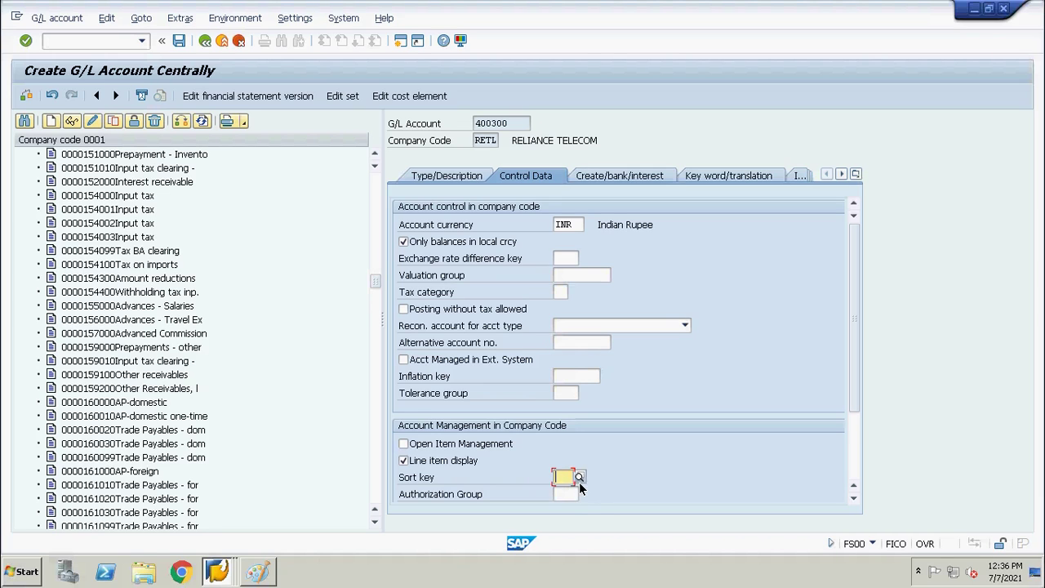
- Set the rent account's sort key to 001, Posting date, from the list of possible sort keys
left_click(579, 476)
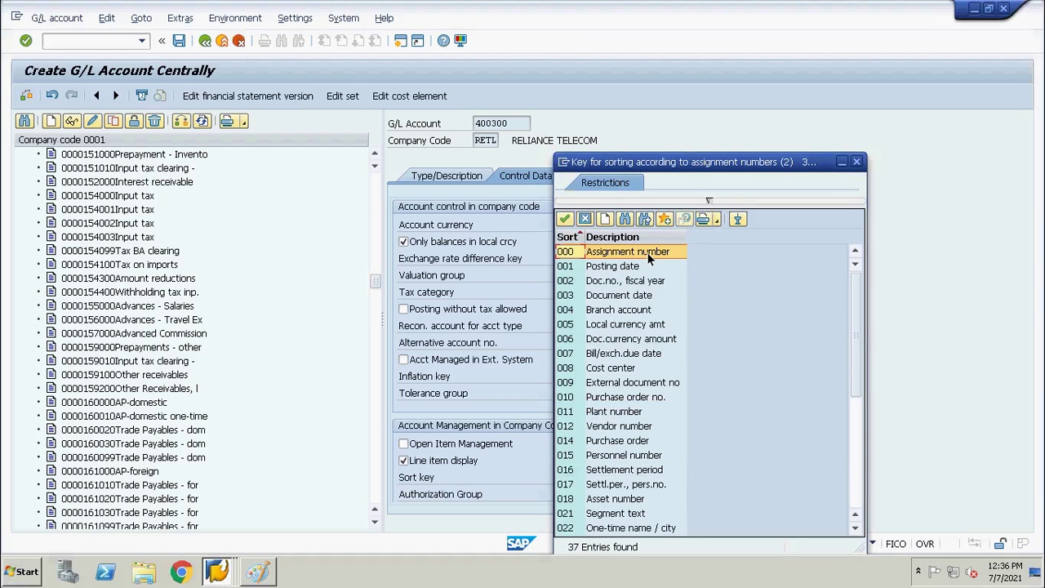
left_click(626, 268)
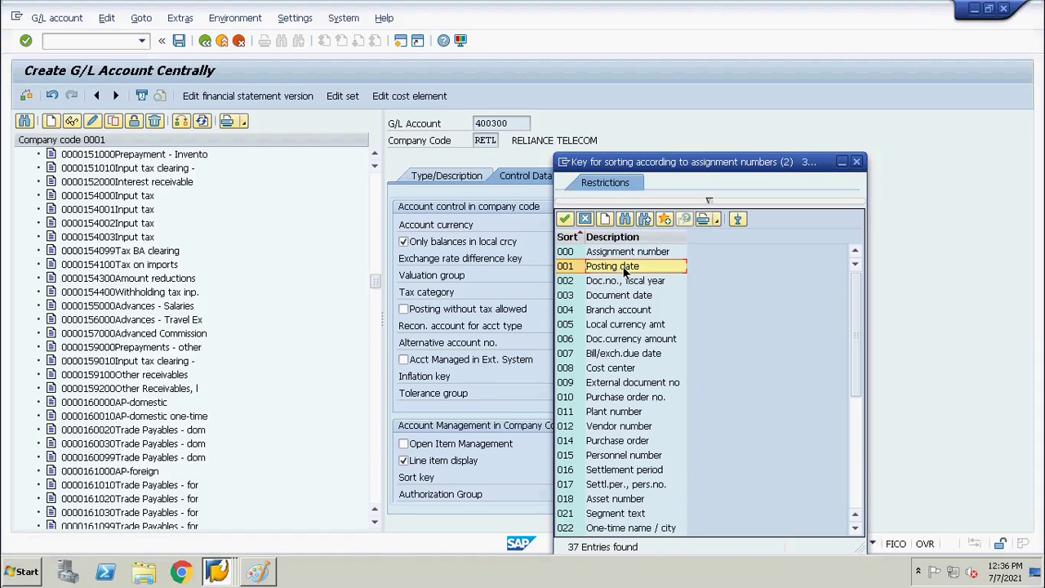
left_click(611, 296)
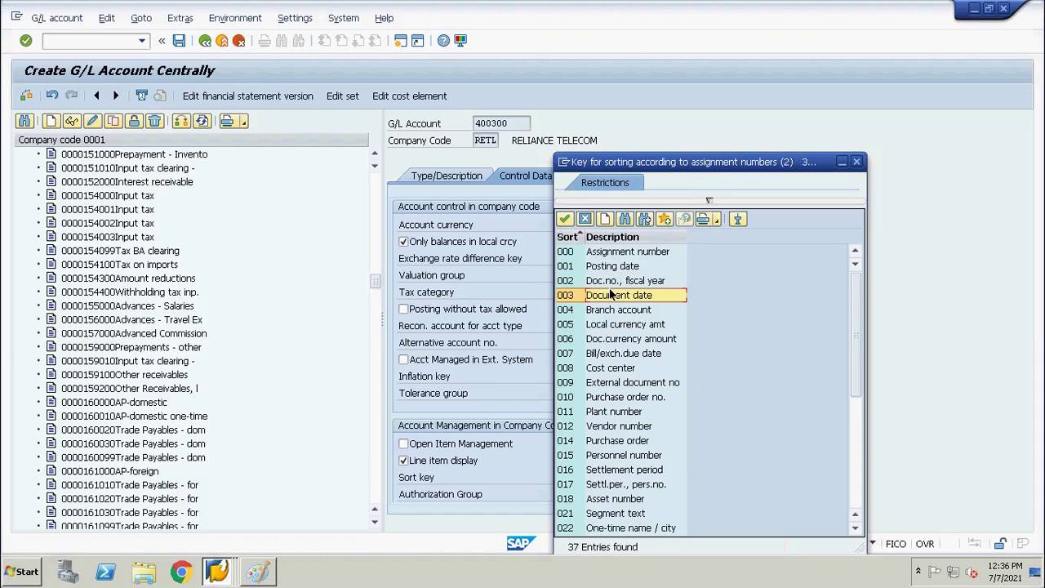
left_click(609, 311)
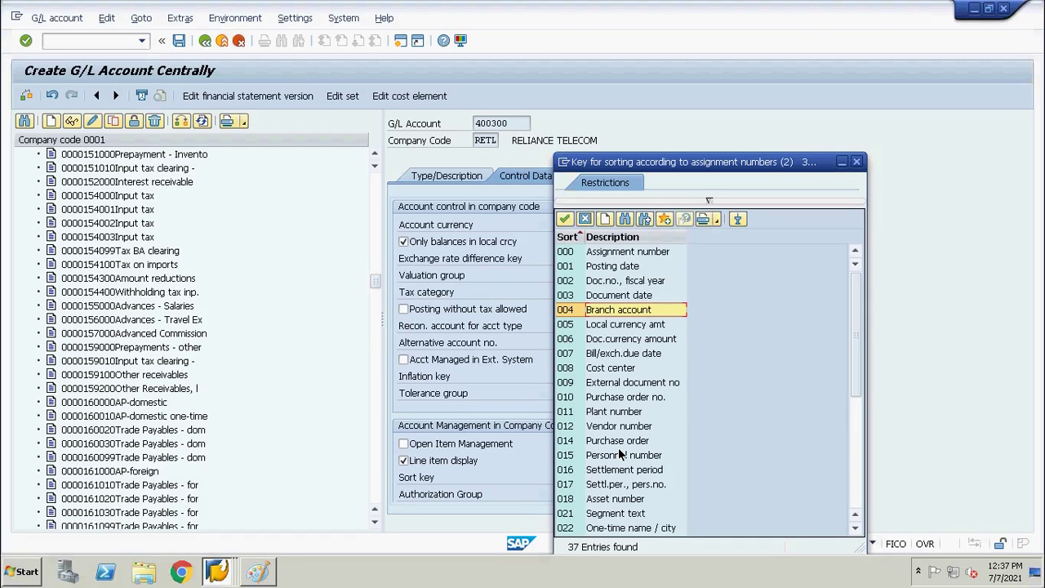
key("Up")
key("Up")
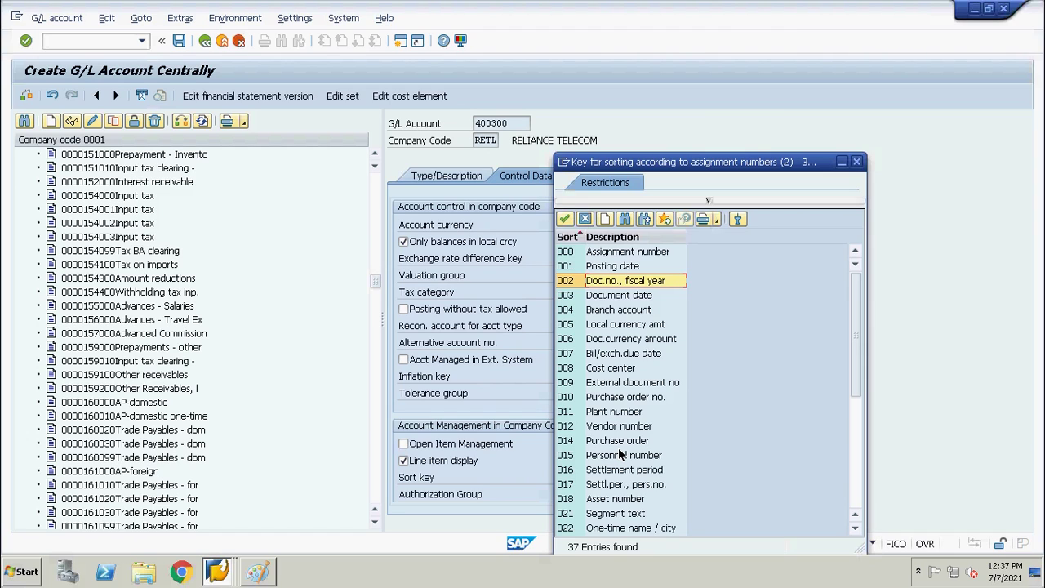
key("Up")
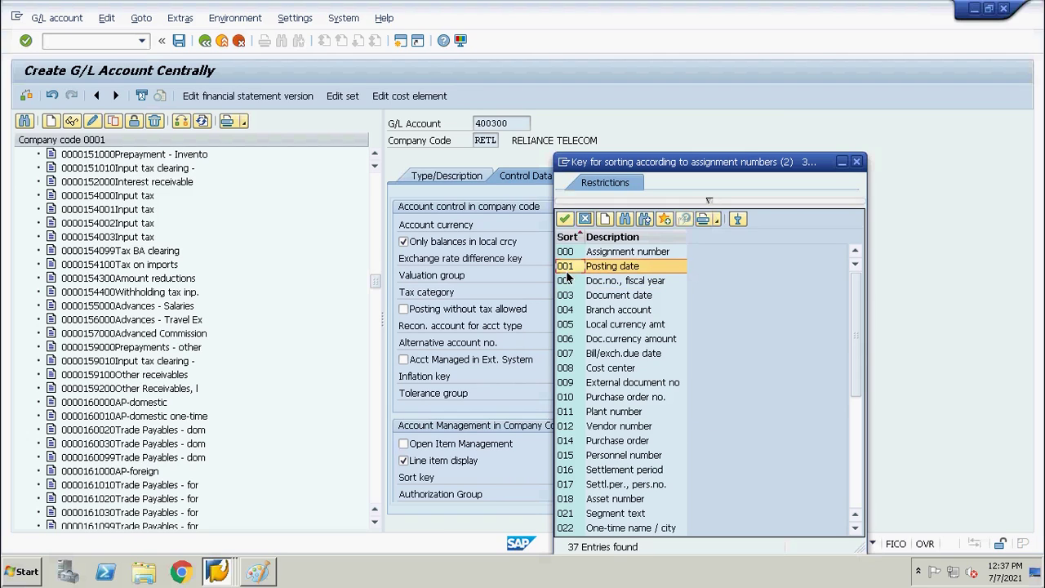
key("Return")
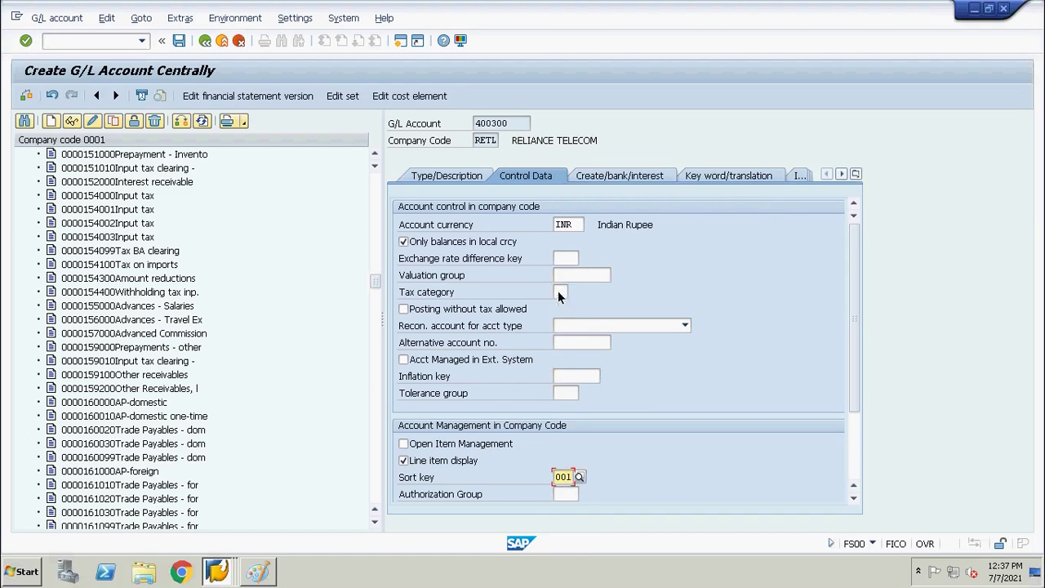
- Change the rent account's sort key to 002, Doc.no., fiscal year, from the list of possible sort keys
left_click(580, 477)
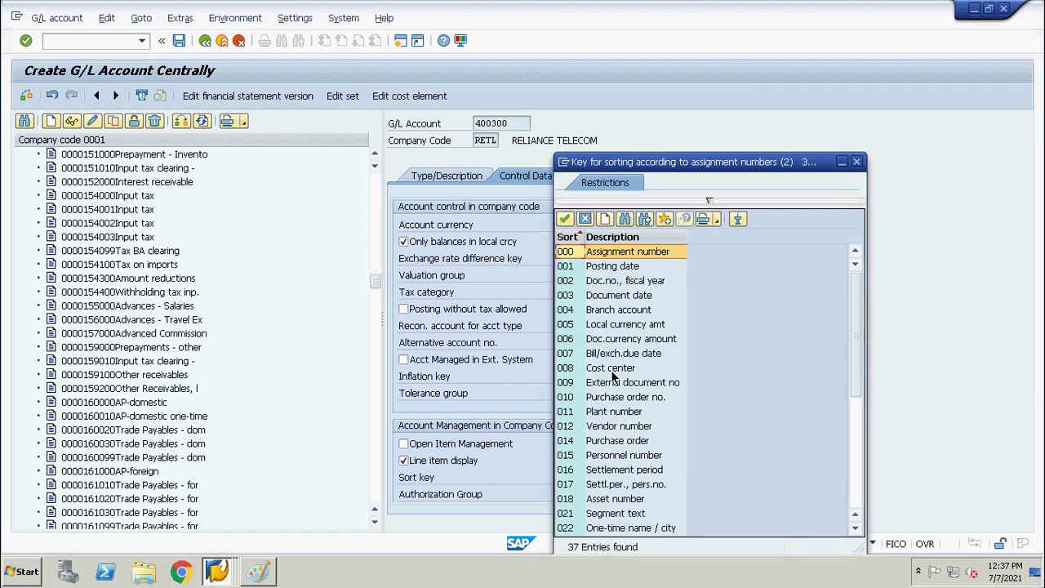
left_click(603, 297)
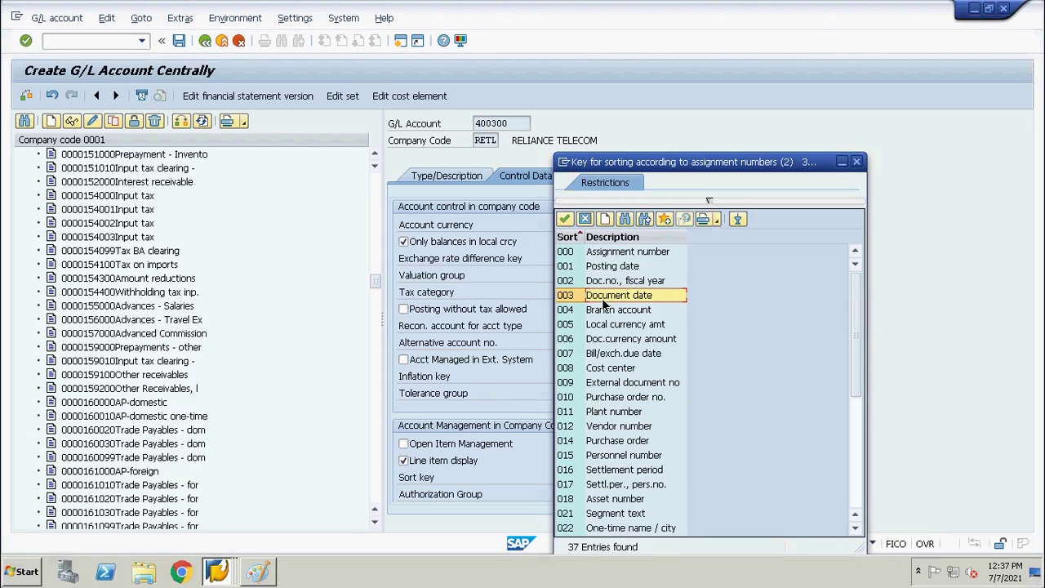
left_click(602, 281)
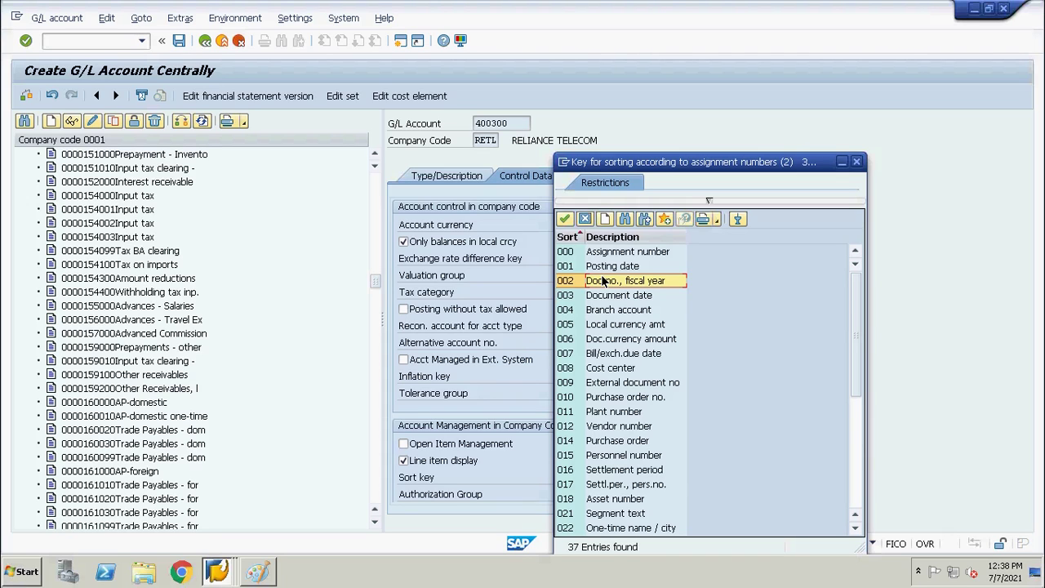
key("Up")
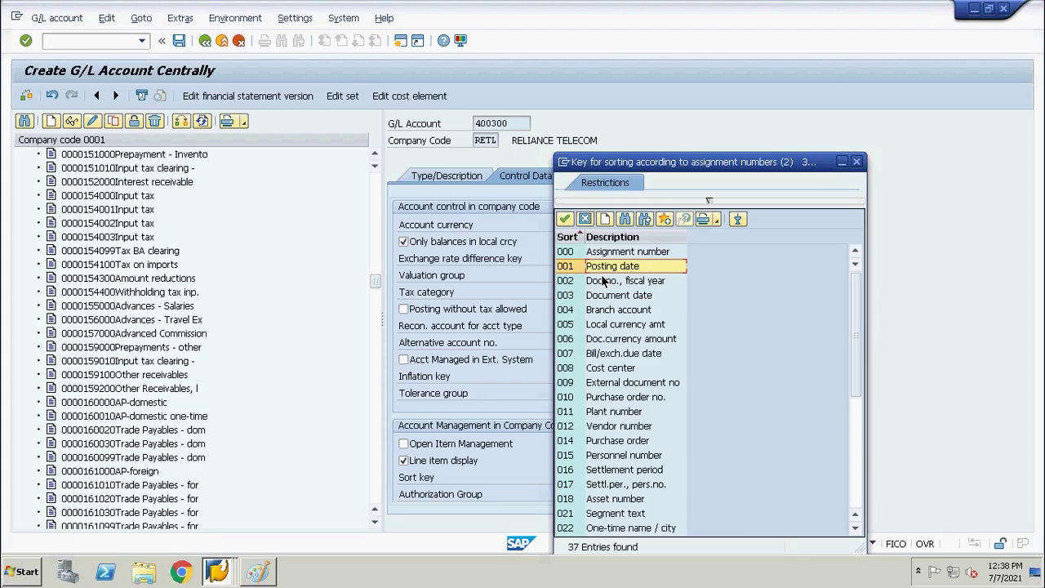
left_click(603, 281)
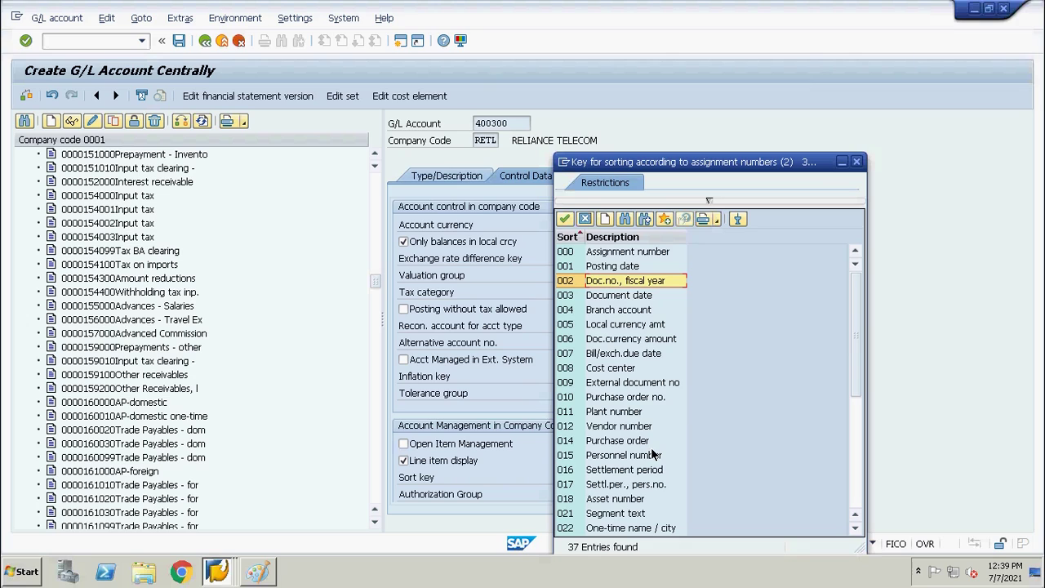
left_click(604, 502)
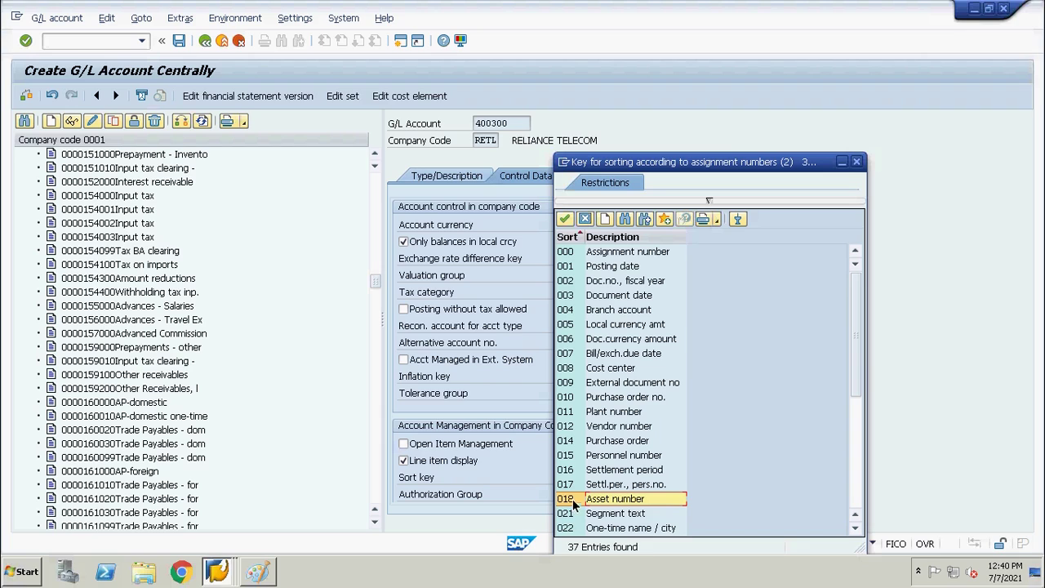
left_click(583, 442)
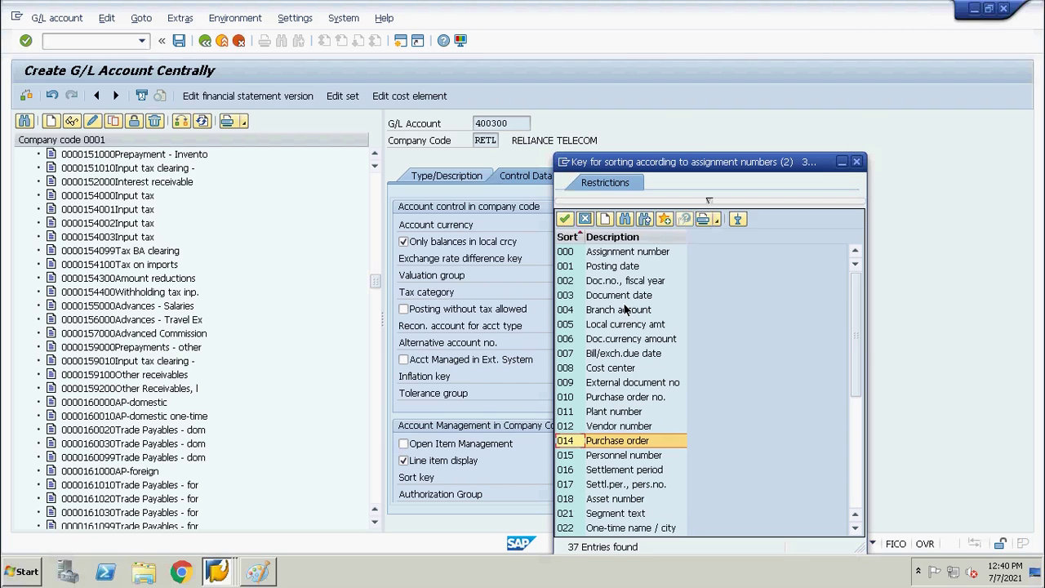
left_click(601, 285)
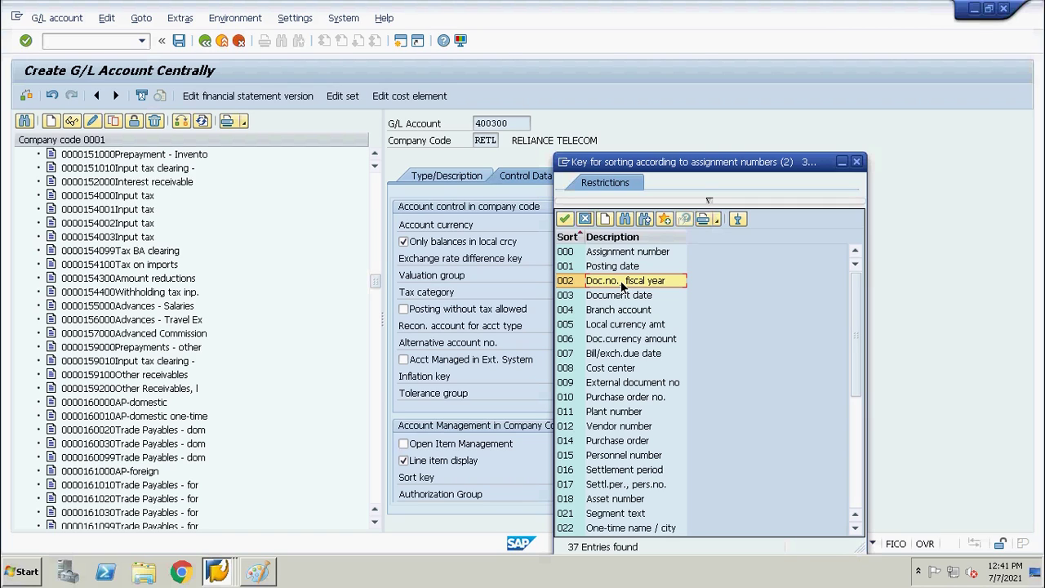
double_click(620, 281)
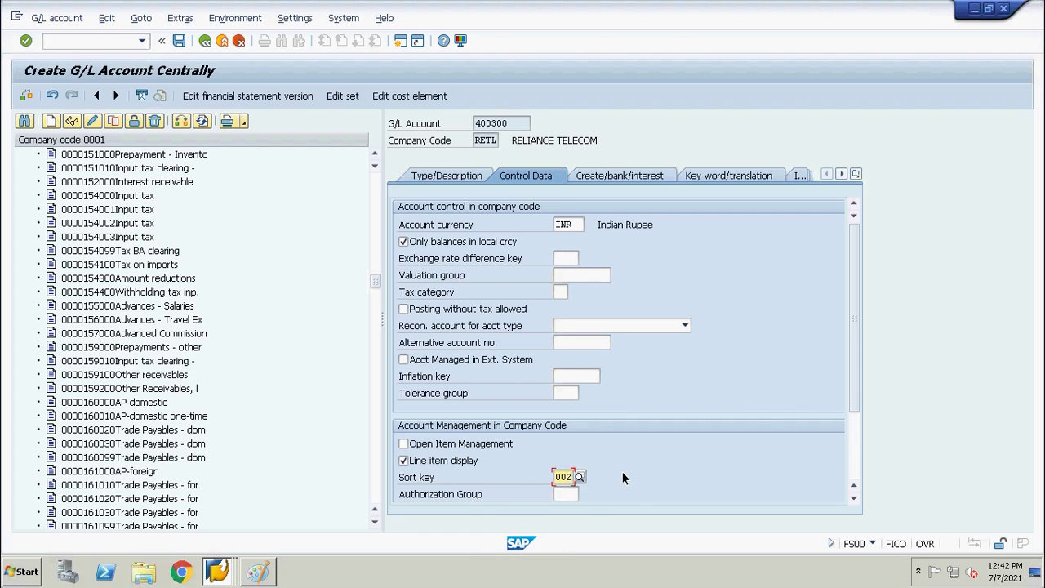
- Set the rent account's field status group to G001, General (with text, allocation)
left_click(615, 176)
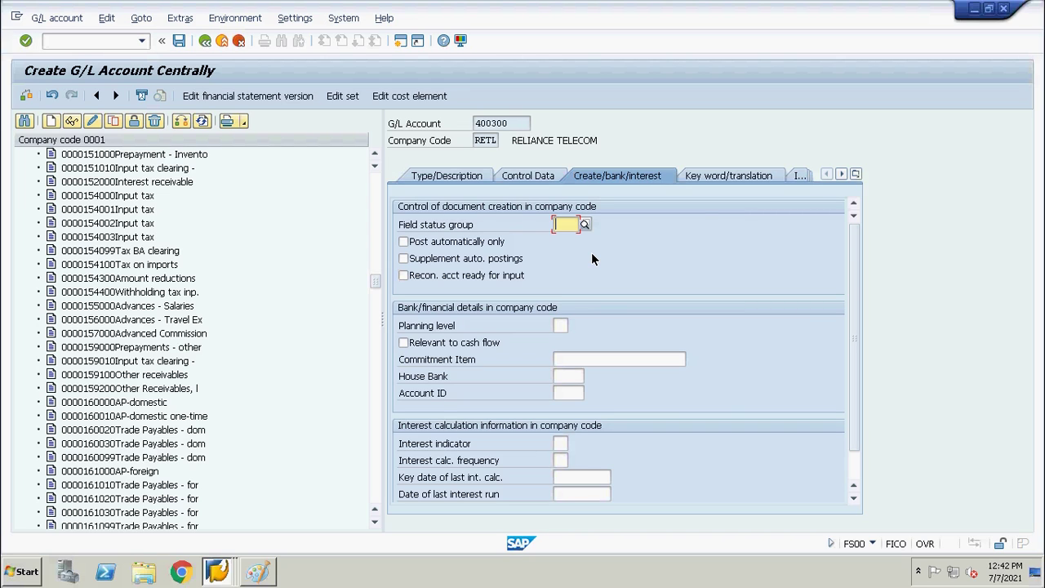
type("G00")
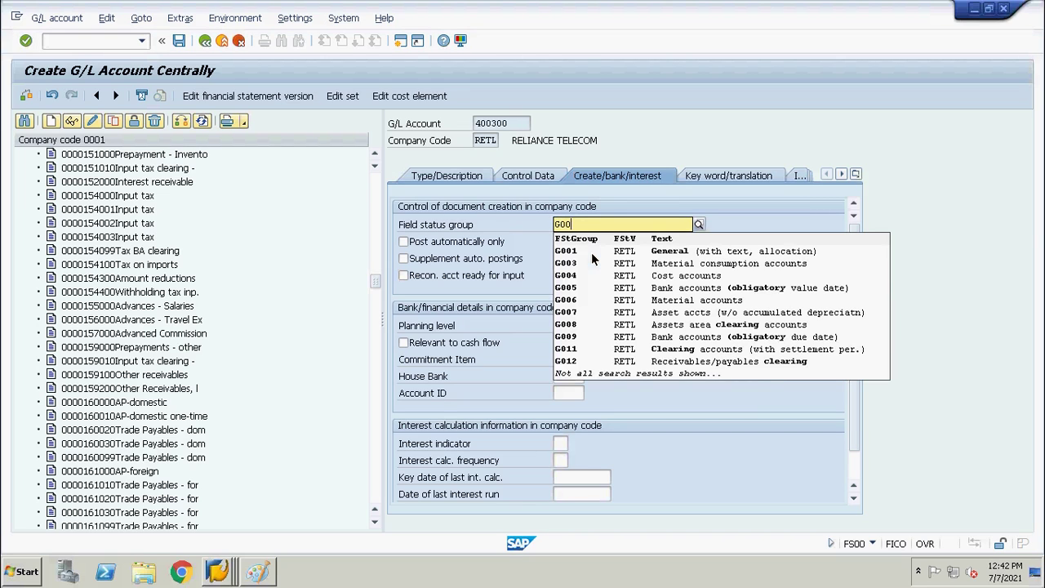
type("1")
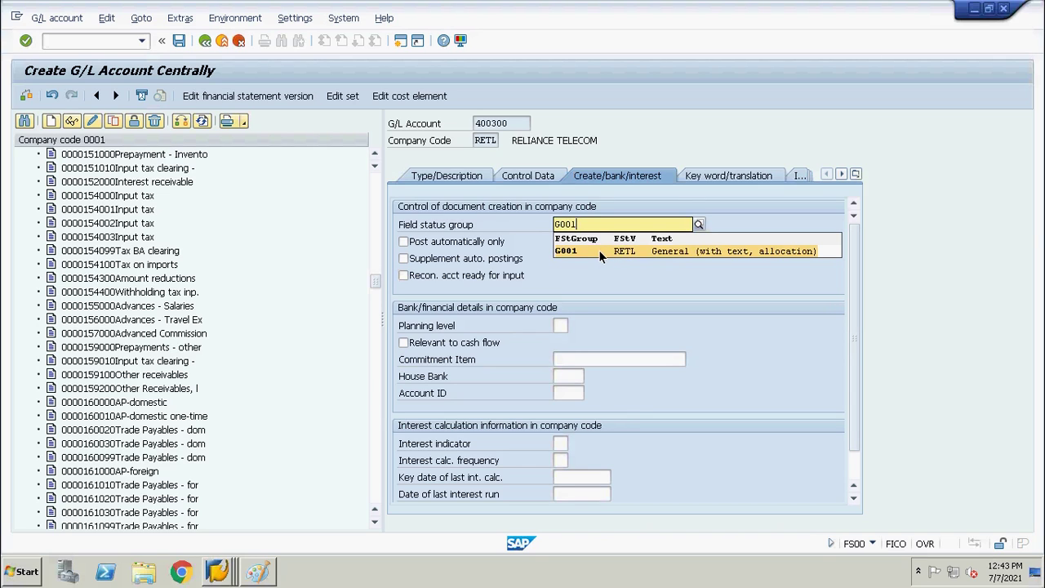
left_click(598, 250)
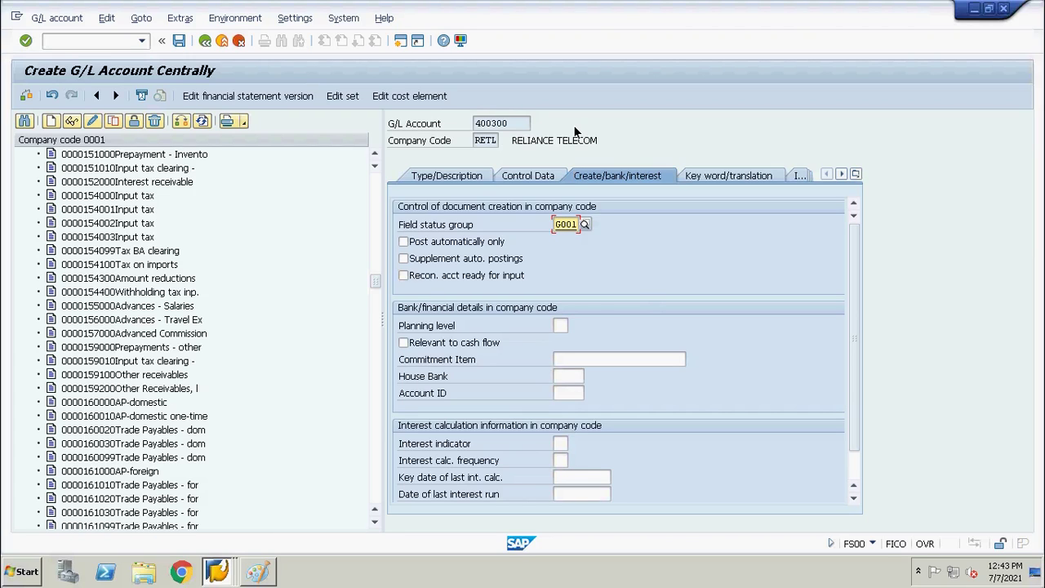
- In the line item display session, open the G/L account posting transaction F-02 and set the document date to 07.07.2021
key("alt+Tab")
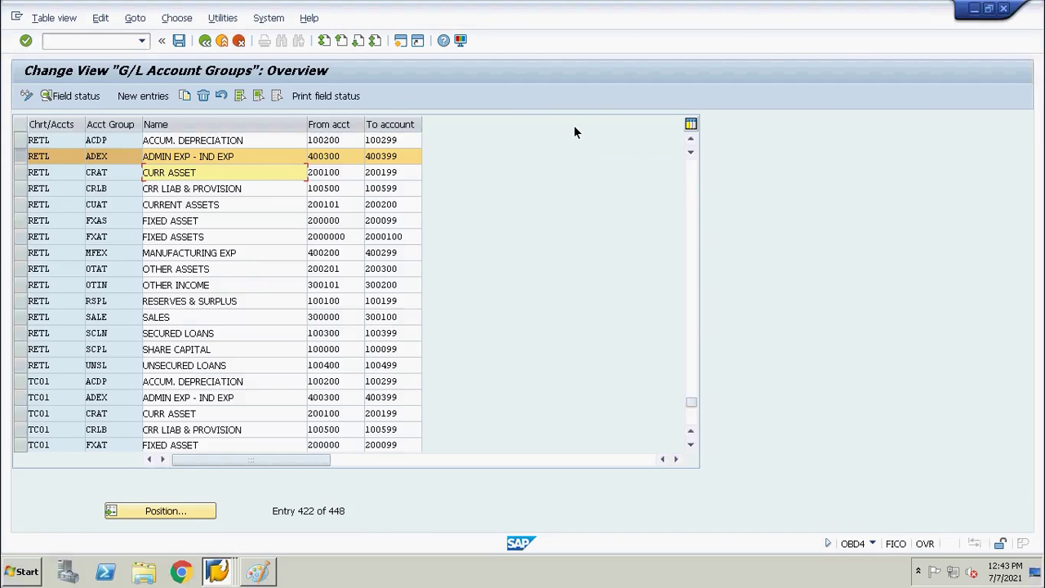
key("alt+Tab")
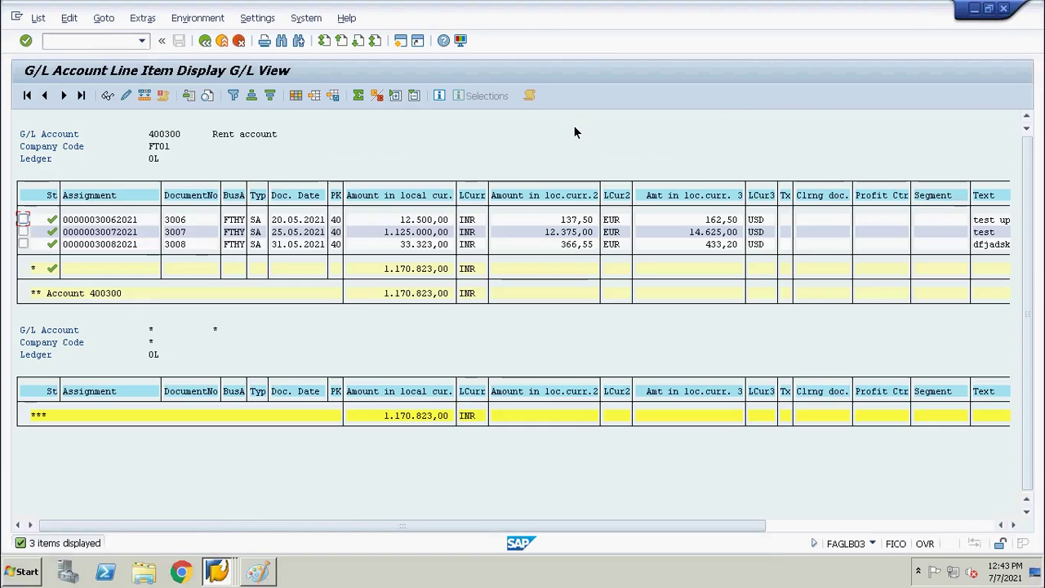
type("nf-02")
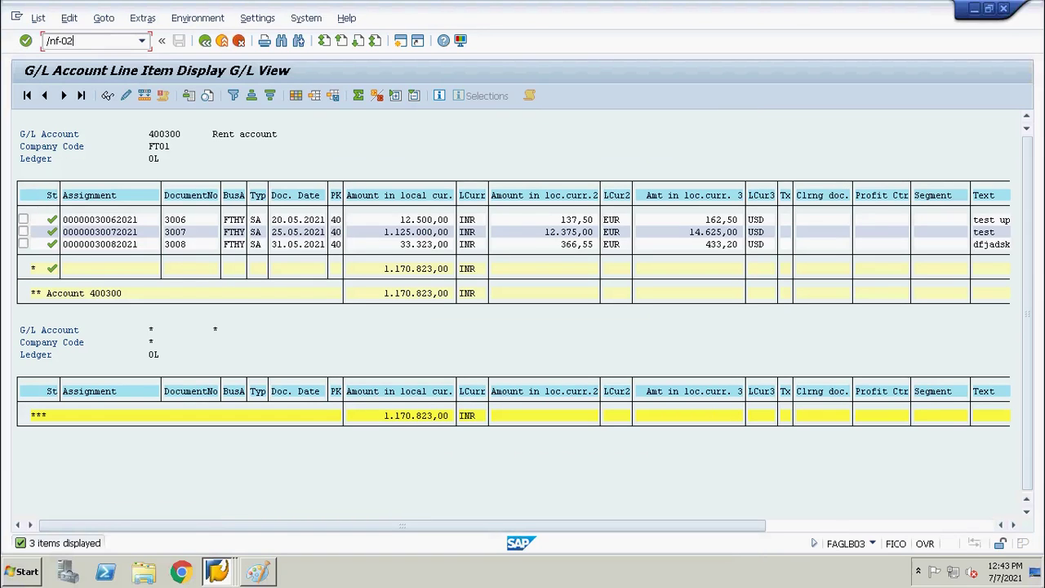
key("Return")
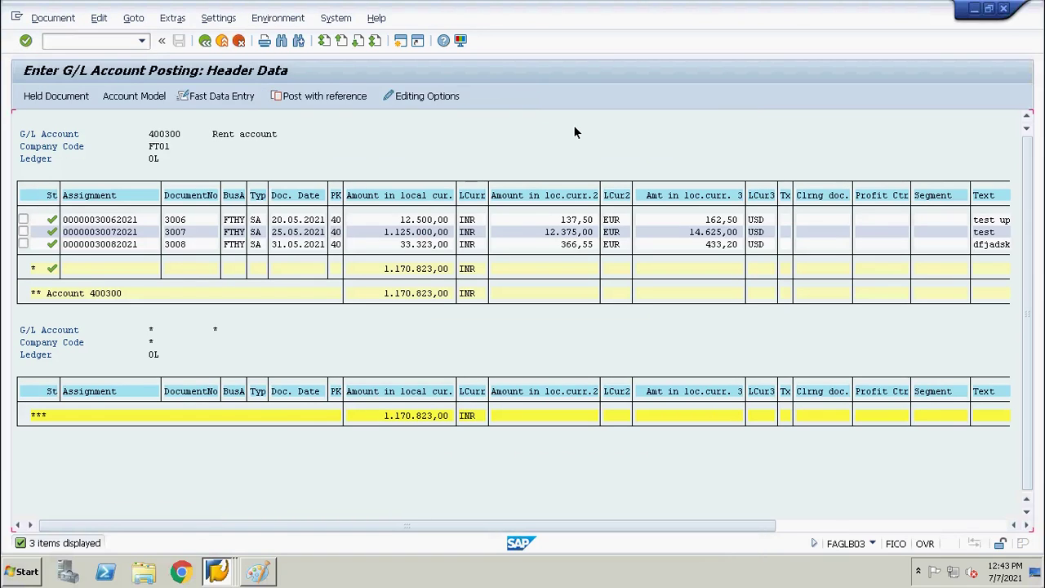
key("F4")
key("Return")
key("Tab")
key("Tab")
key("Tab")
key("Tab")
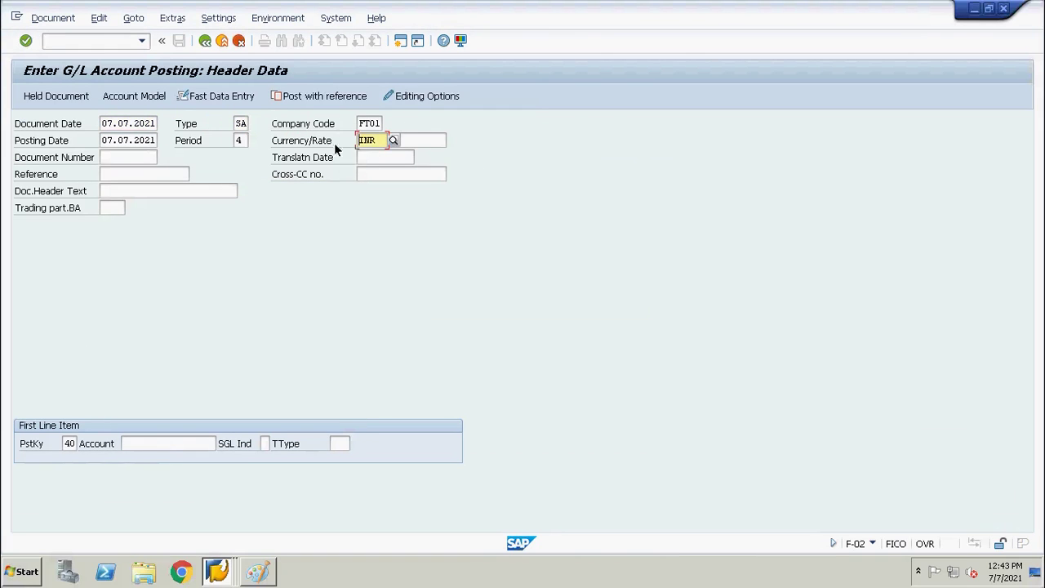
- Enter rent account 400300 as the first line item with posting key 40 and an amount of 500000 INR
left_click(151, 443)
type("400300")
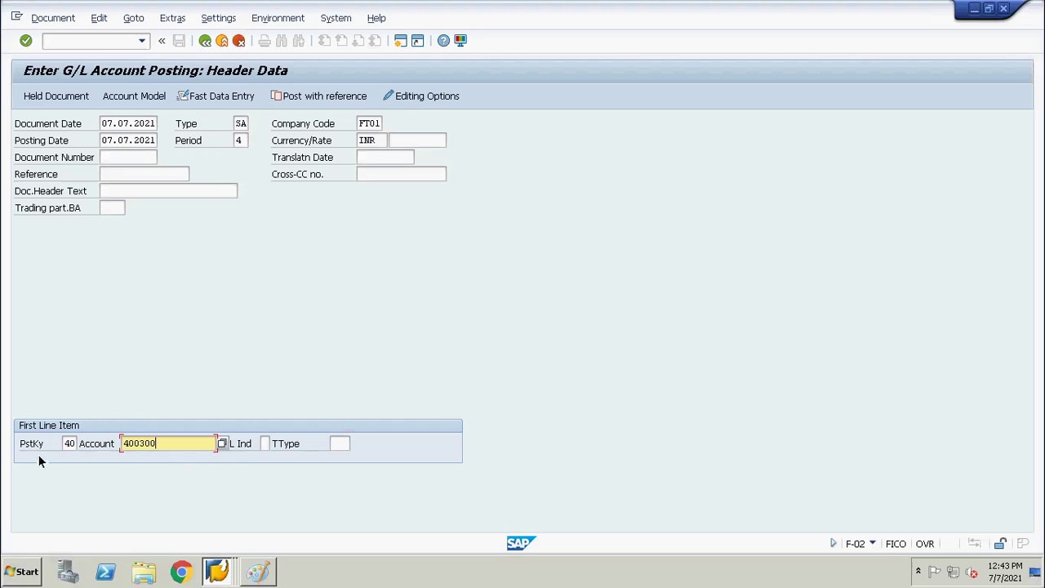
key("Return")
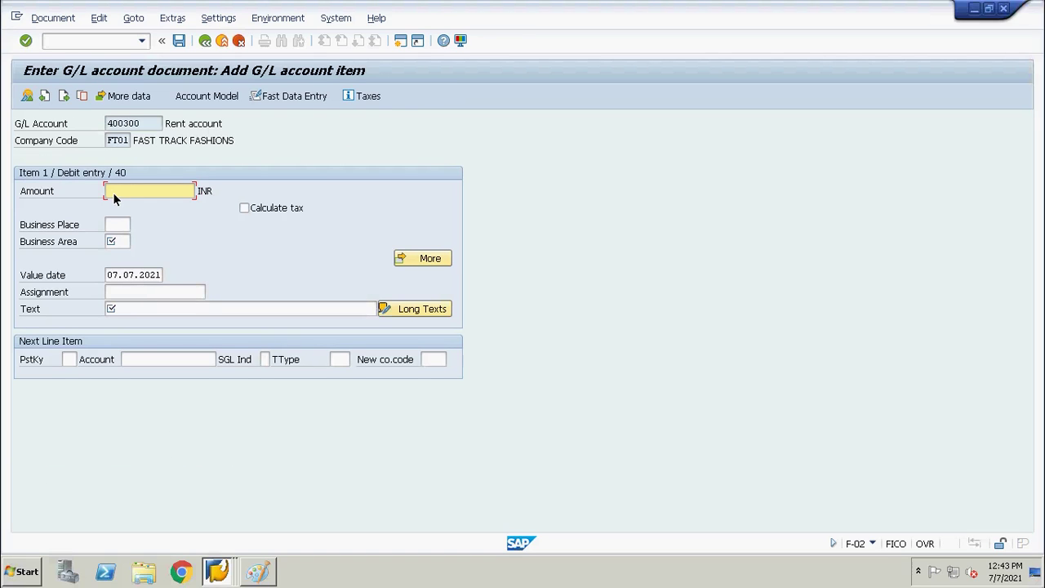
type("500000")
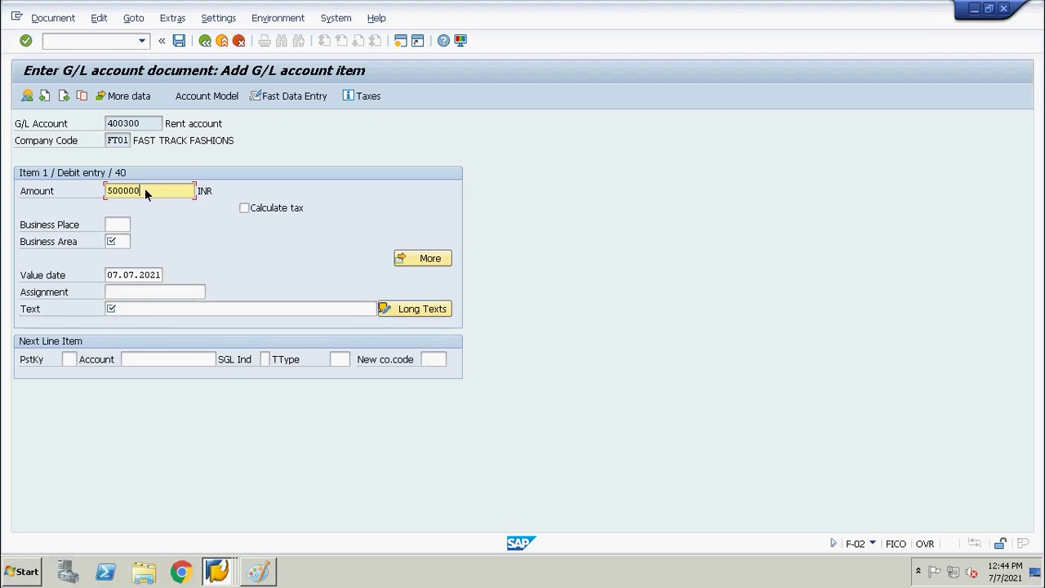
- Enter posting key 50 and account 200100 for the next line item, and try to proceed to it
left_click(65, 359)
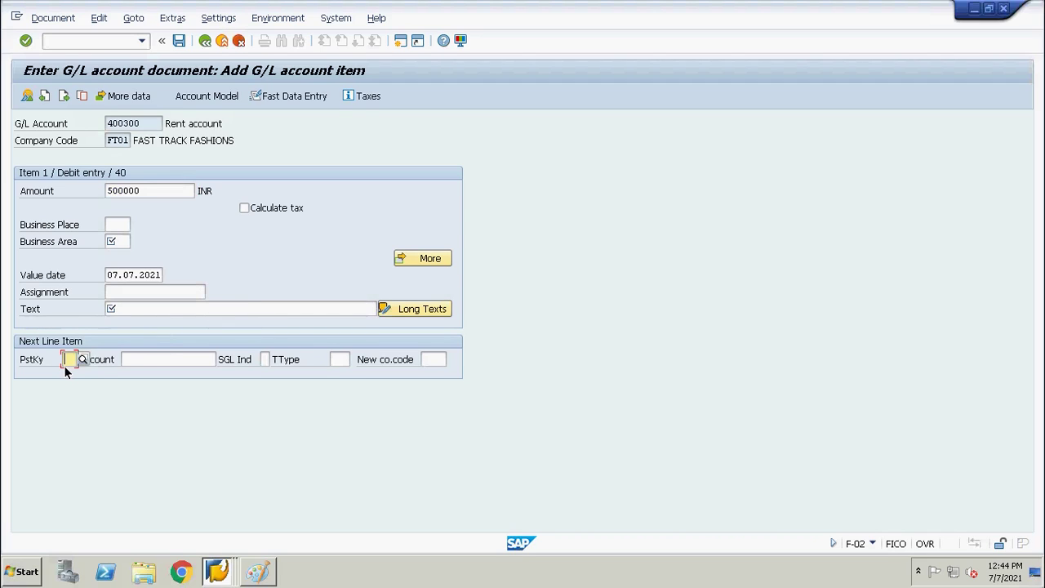
type("50")
key("Tab")
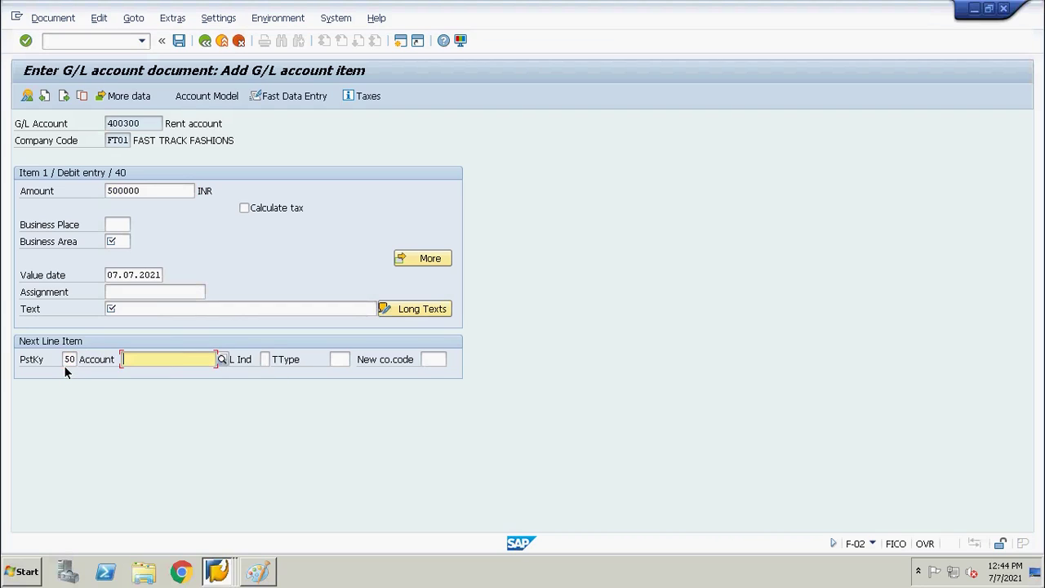
type("200100")
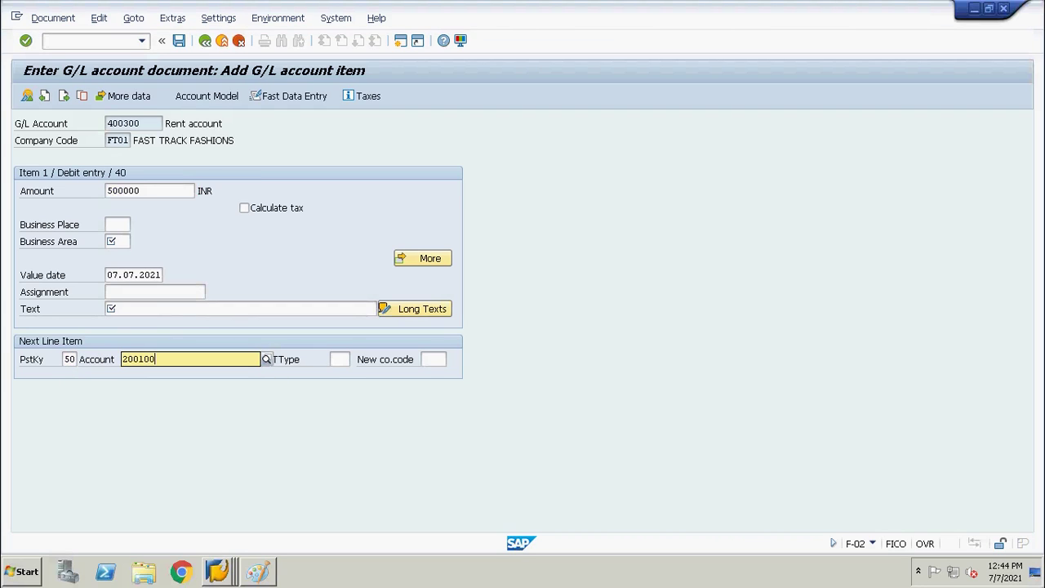
left_click(114, 405)
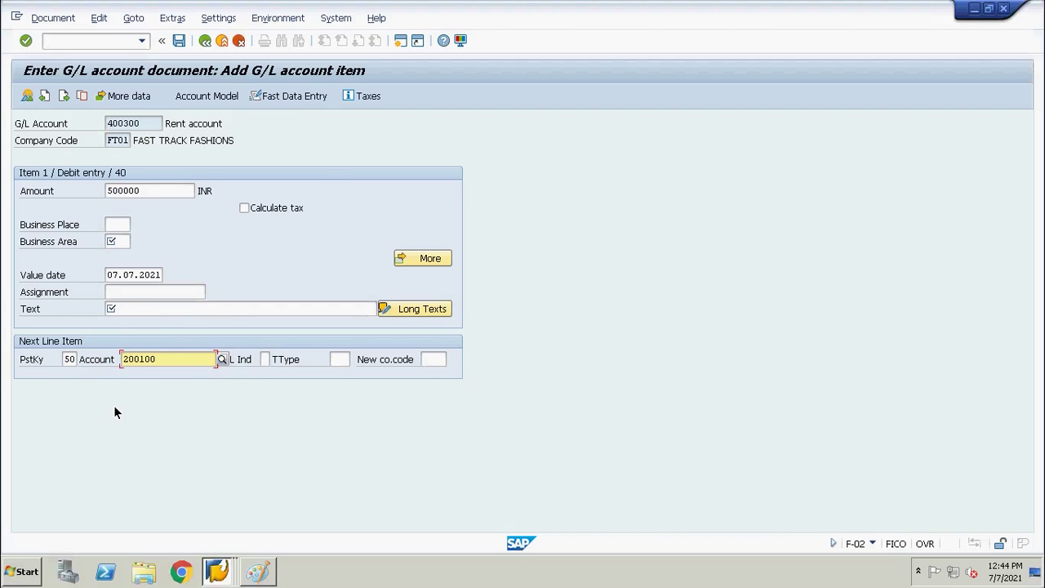
key("Return")
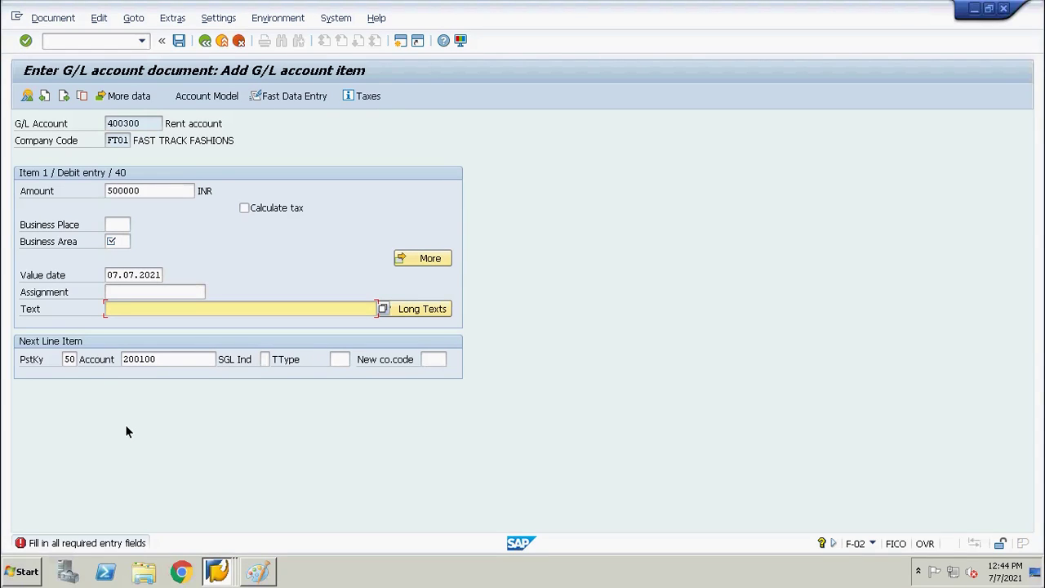
key("alt+d")
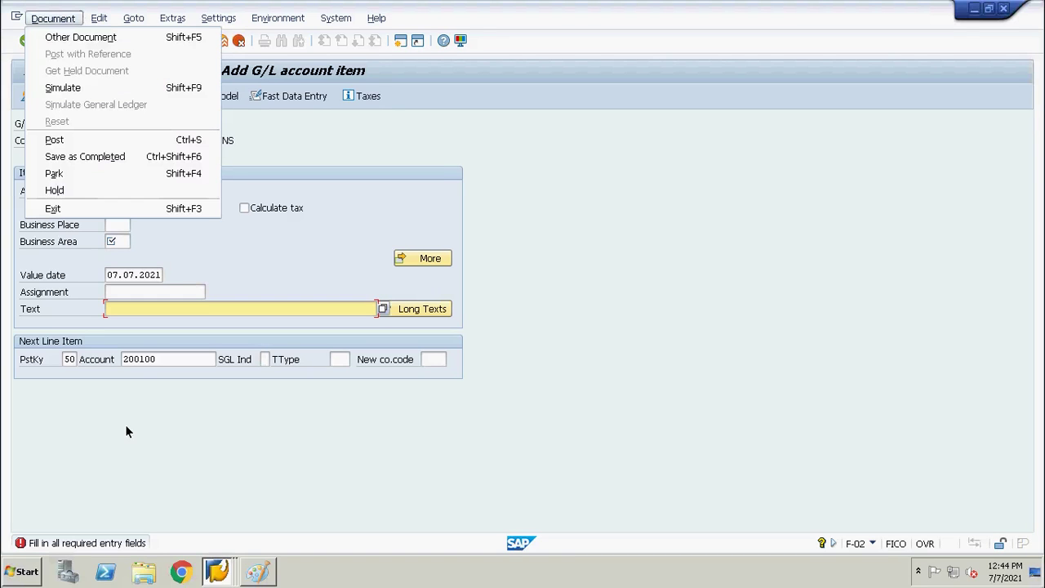
key("Escape")
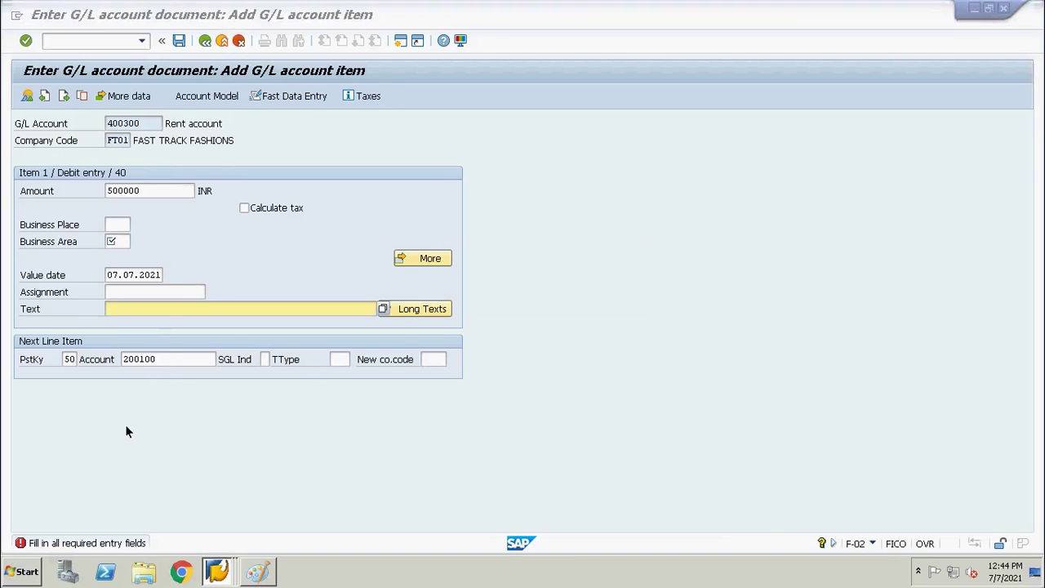
- Return to the session creating G/L account 400300 in company code RETL and save the account
right_click(468, 304)
left_click(468, 304)
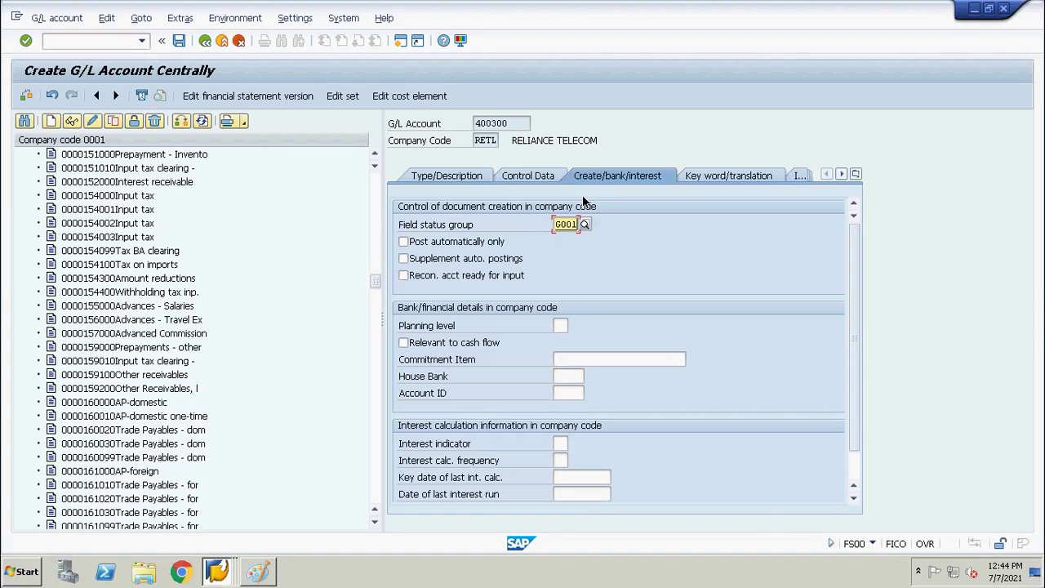
left_click(178, 42)
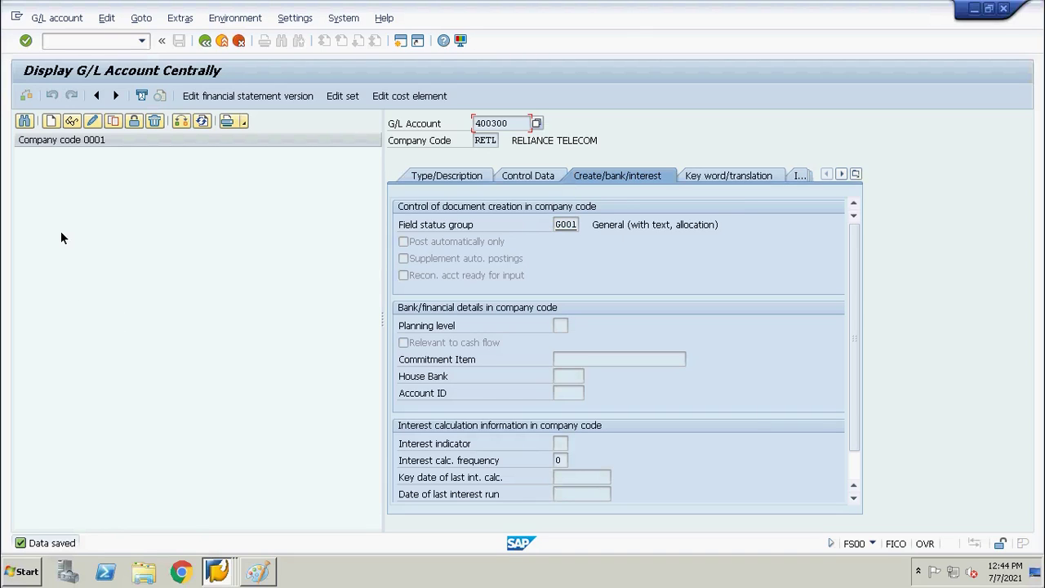
- Change the account list's company code to RETL and expand the ADMIN EXP - IND EXP group
left_click(179, 122)
key("BackSpace")
key("BackSpace")
key("BackSpace")
key("BackSpace")
type("retl")
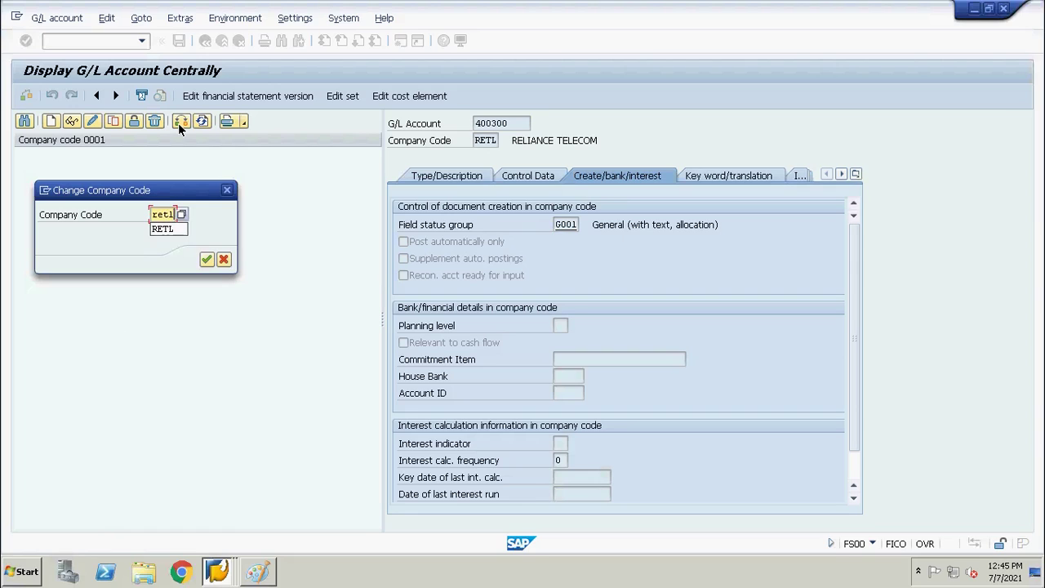
key("Return")
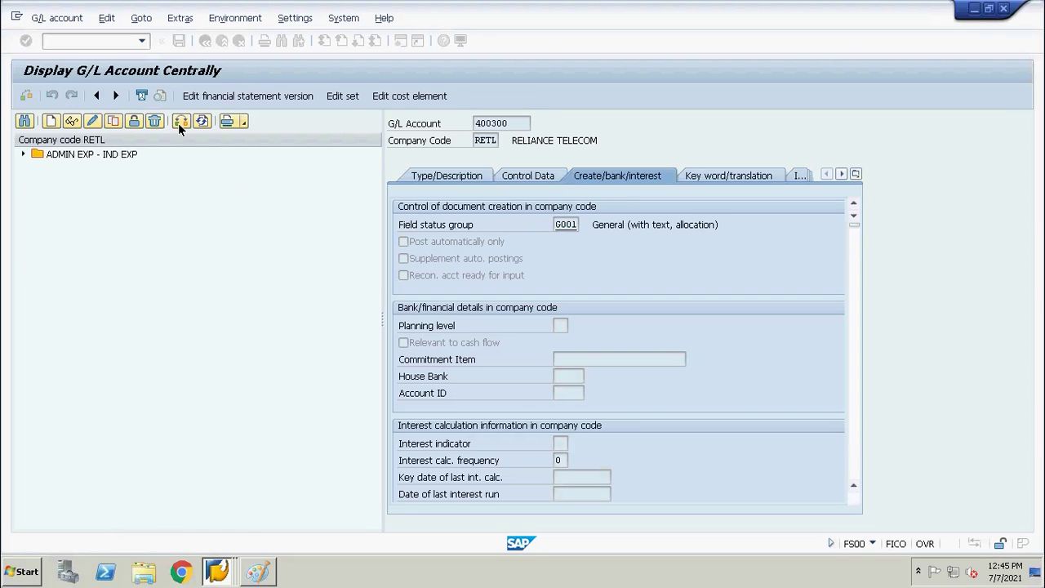
double_click(70, 158)
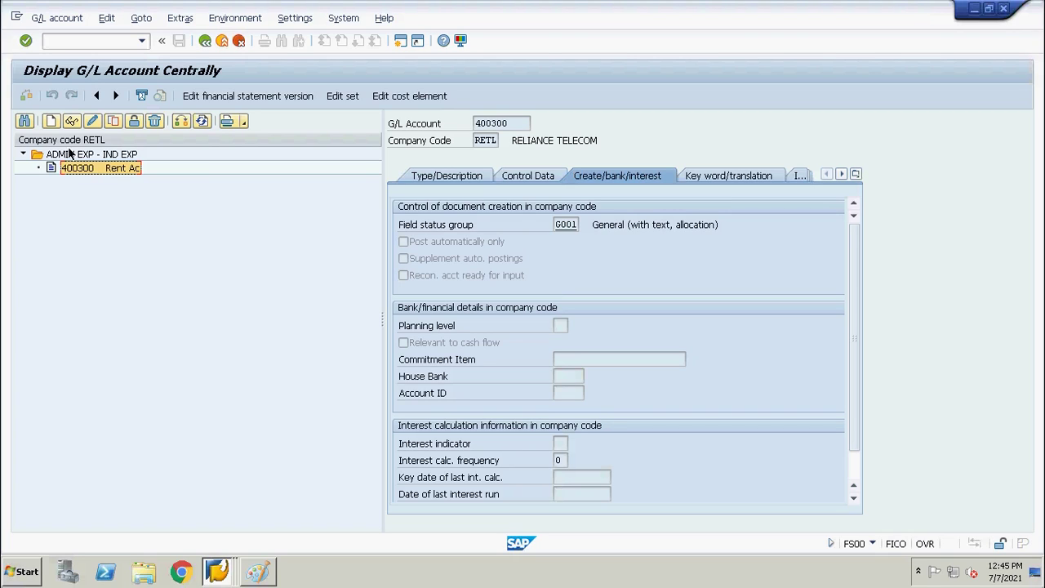
- Start creating another G/L account in company code RETL with the account number 400301
left_click(50, 121)
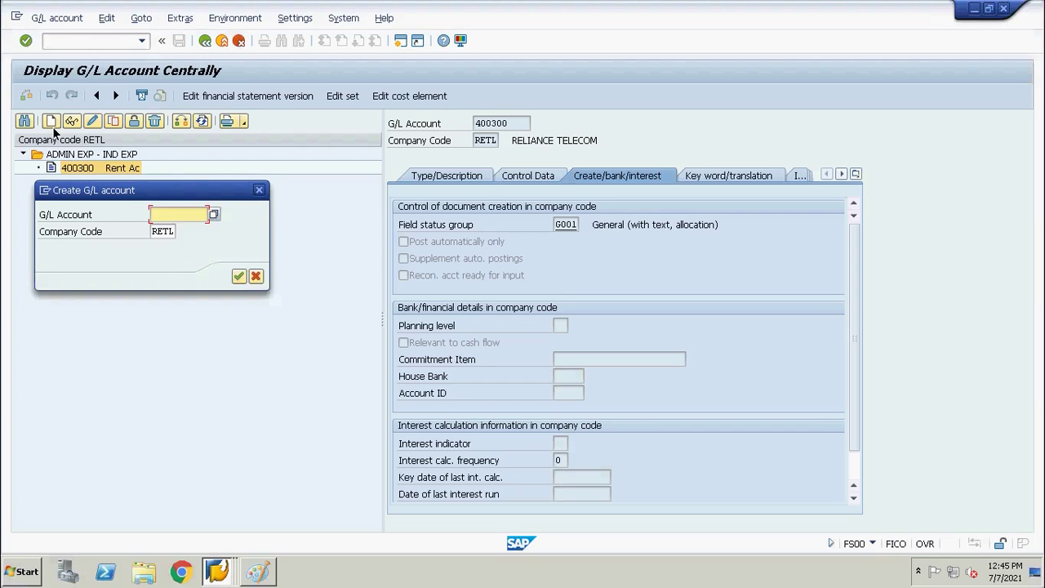
left_click_drag(162, 190, 163, 205)
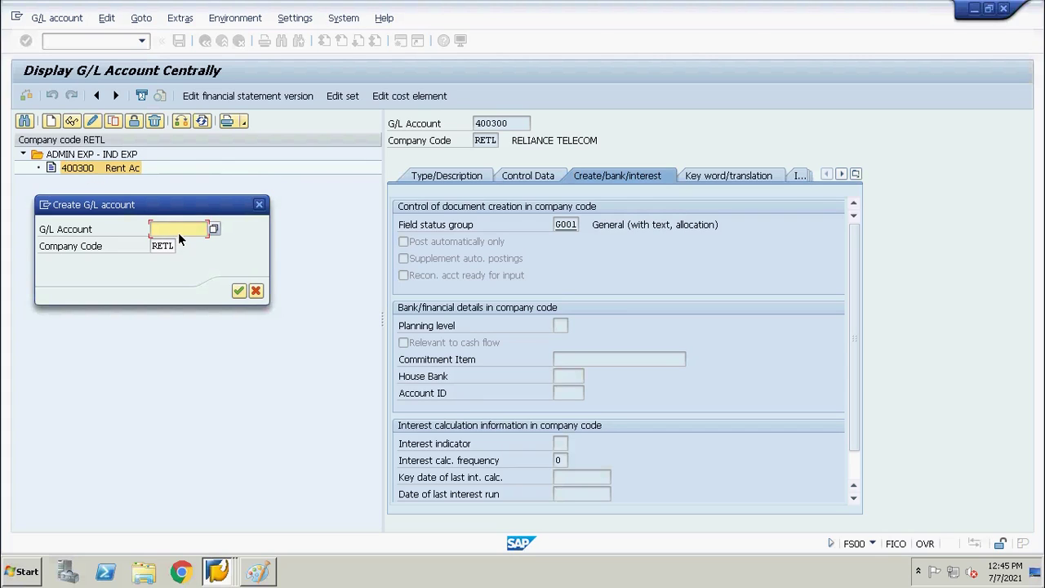
type("400301")
- Switch to Paint and draw a rectangle around the three Rent Acc lines and an empty one of similar size below it
key("alt+Tab")
key("alt+Tab")
key("alt+Tab")
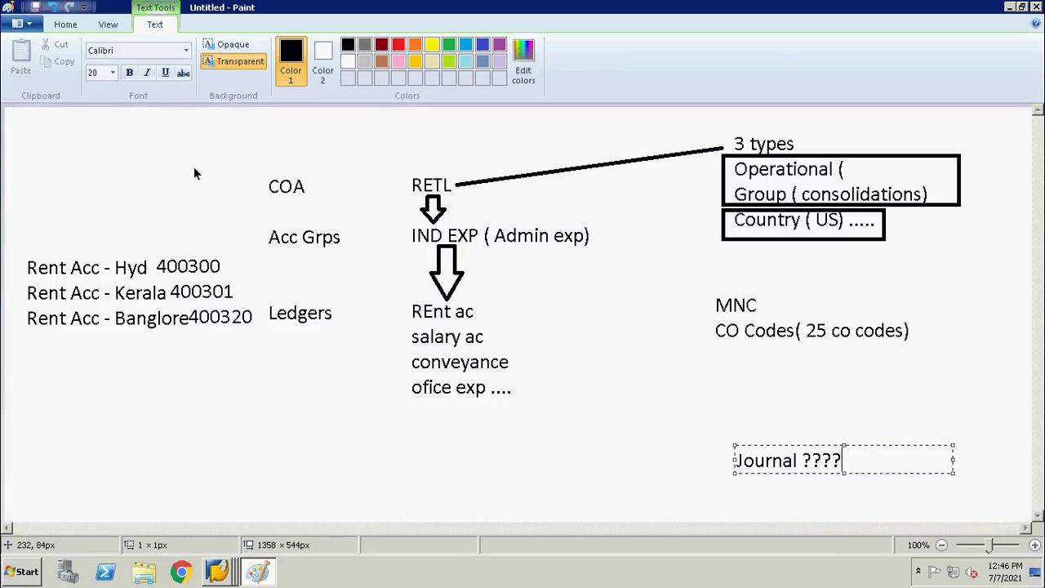
left_click(65, 23)
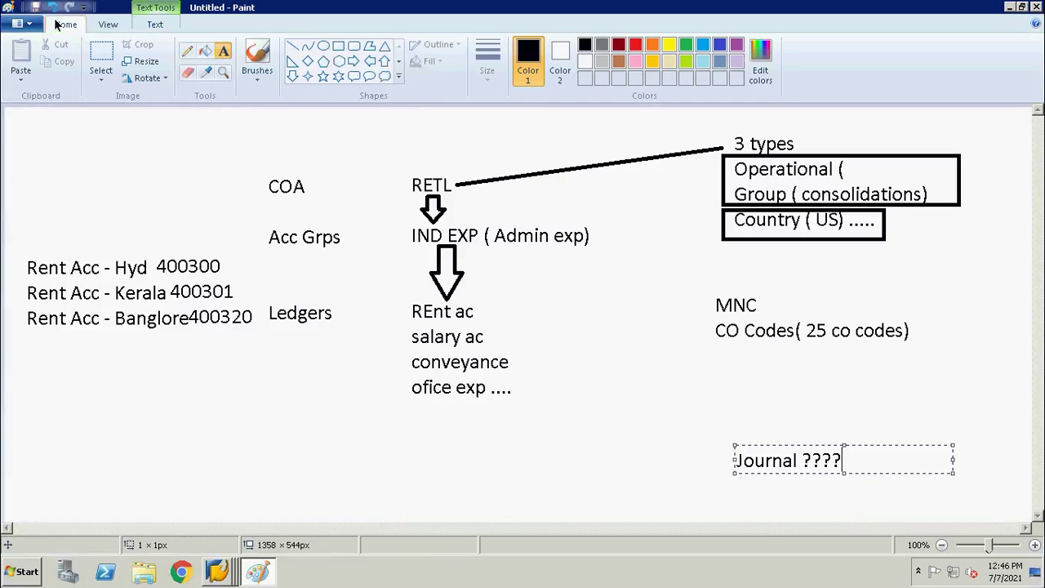
left_click(341, 47)
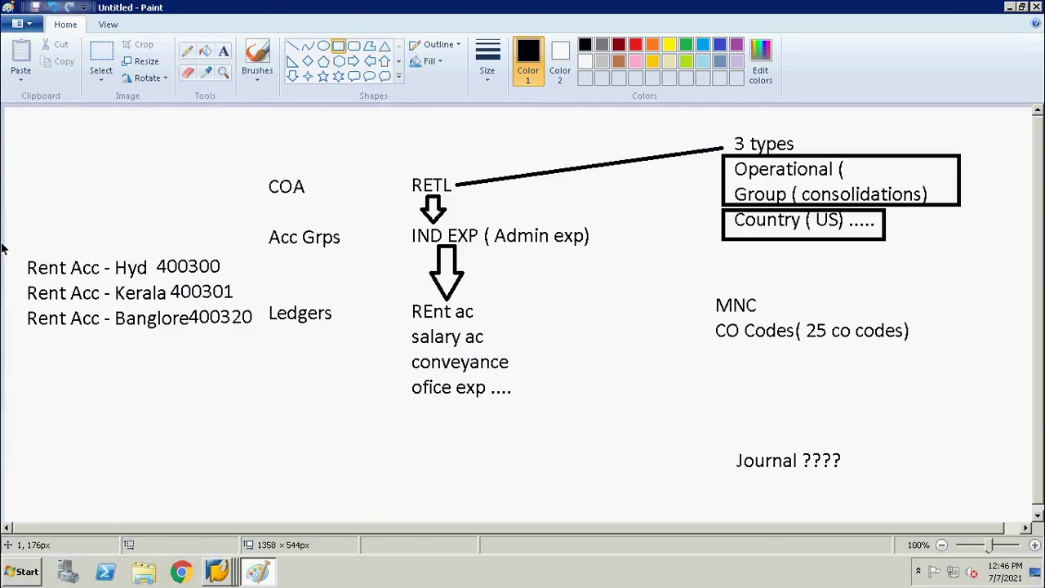
mouse_move(9, 243)
left_mouse_down()
mouse_move(336, 341)
mouse_move(251, 328)
left_mouse_up()
left_click(361, 269)
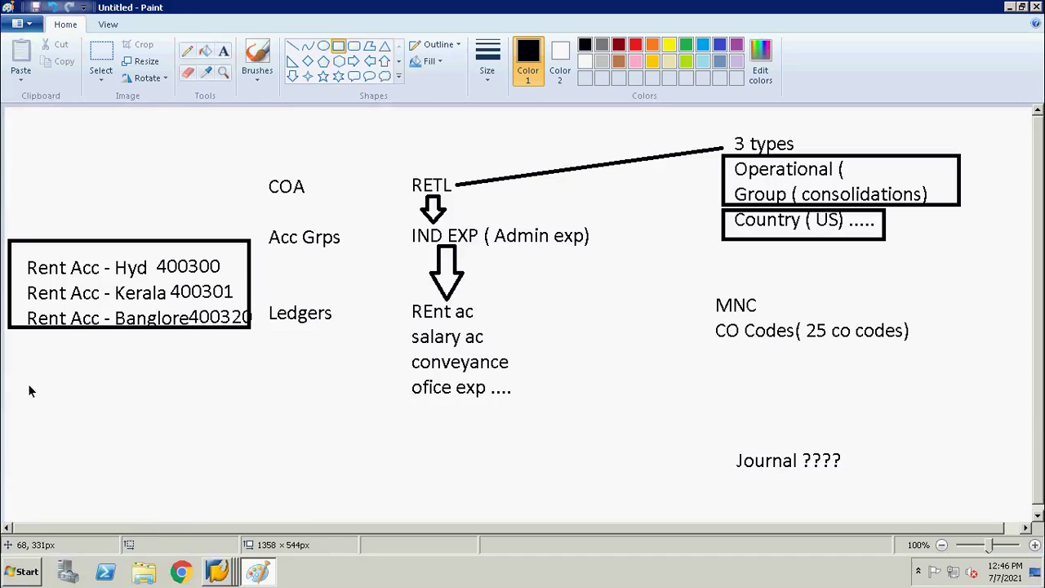
left_click_drag(8, 358, 243, 446)
left_click(338, 416)
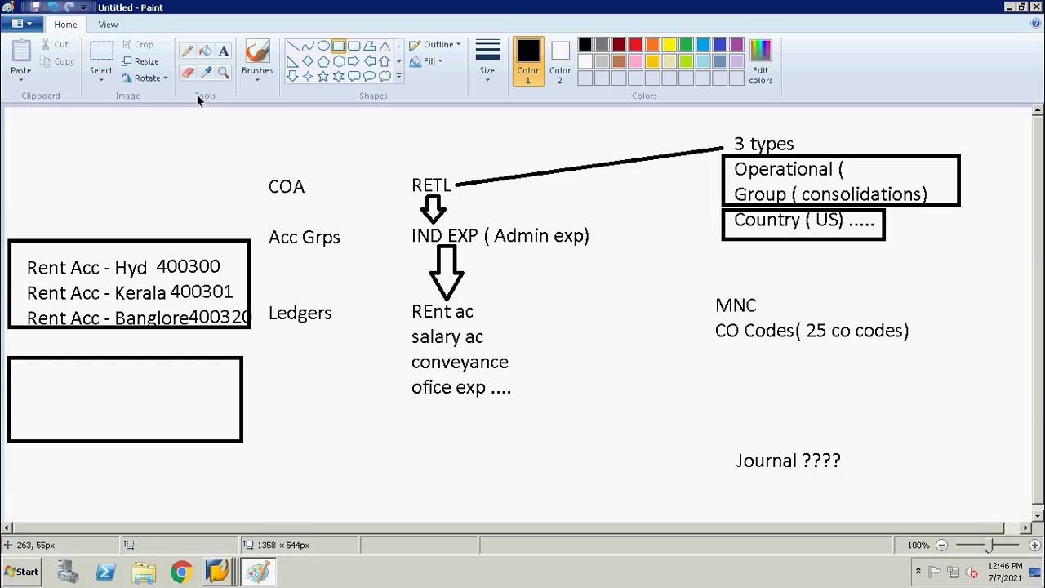
- Add the text "salary -" inside the empty rectangle below the Rent Acc box
left_click(223, 51)
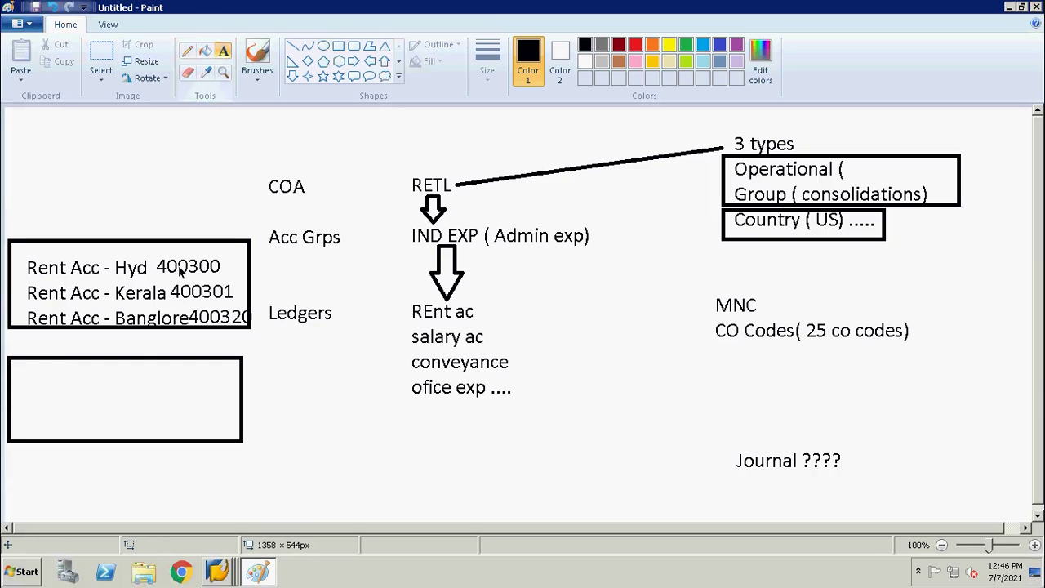
left_click(23, 368)
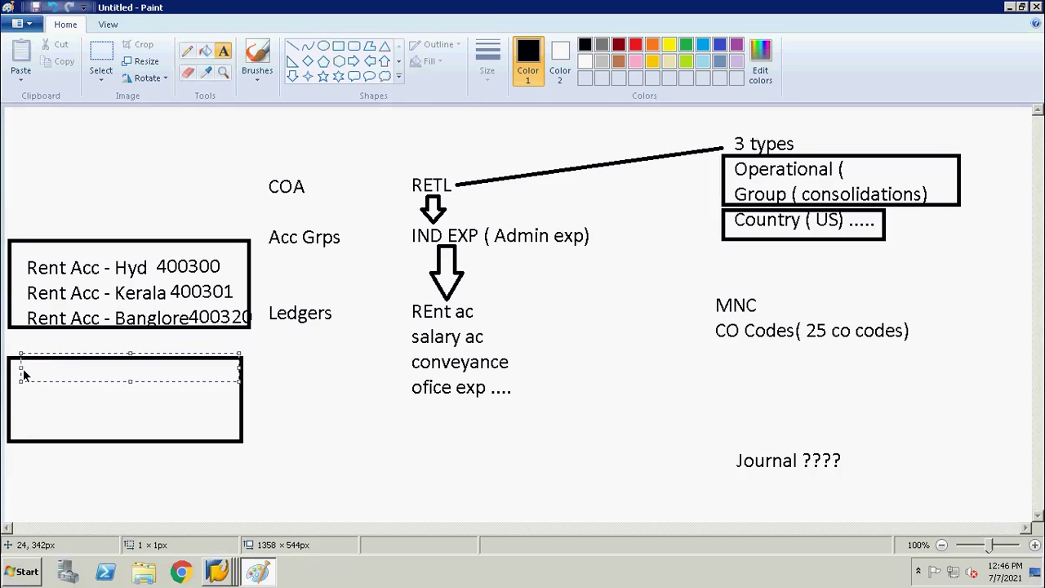
type("salary ")
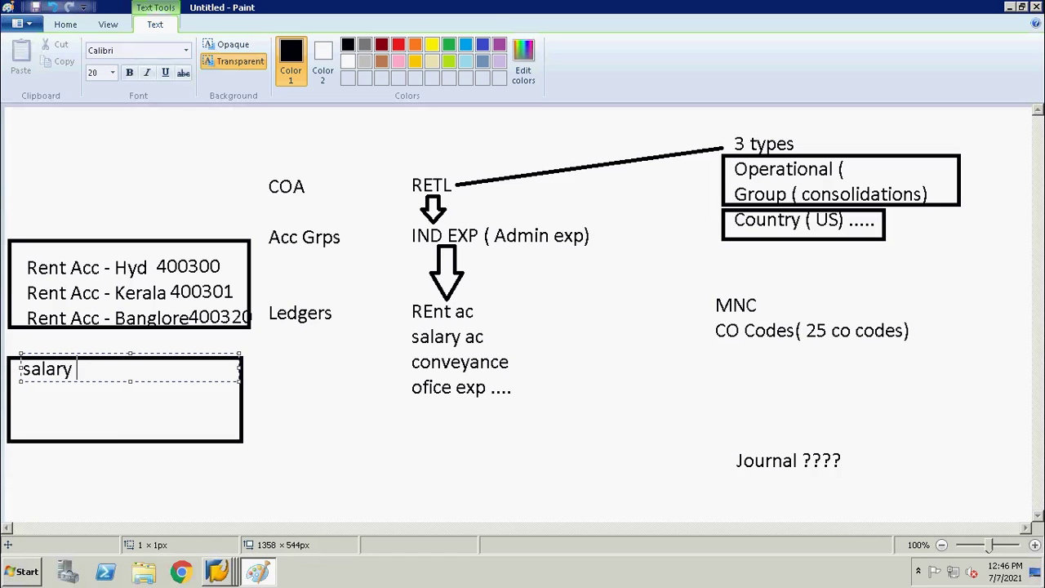
type("-")
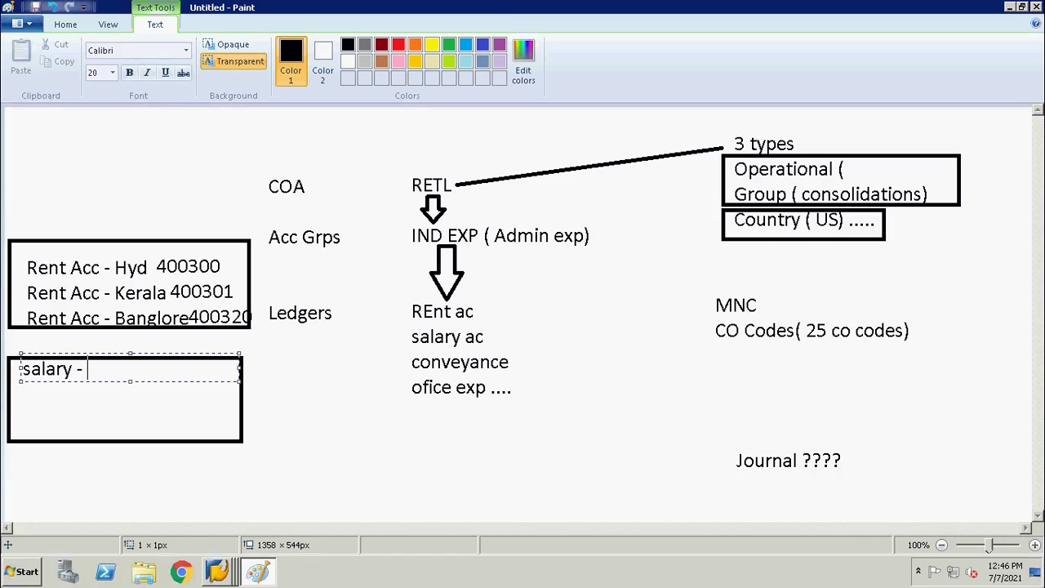
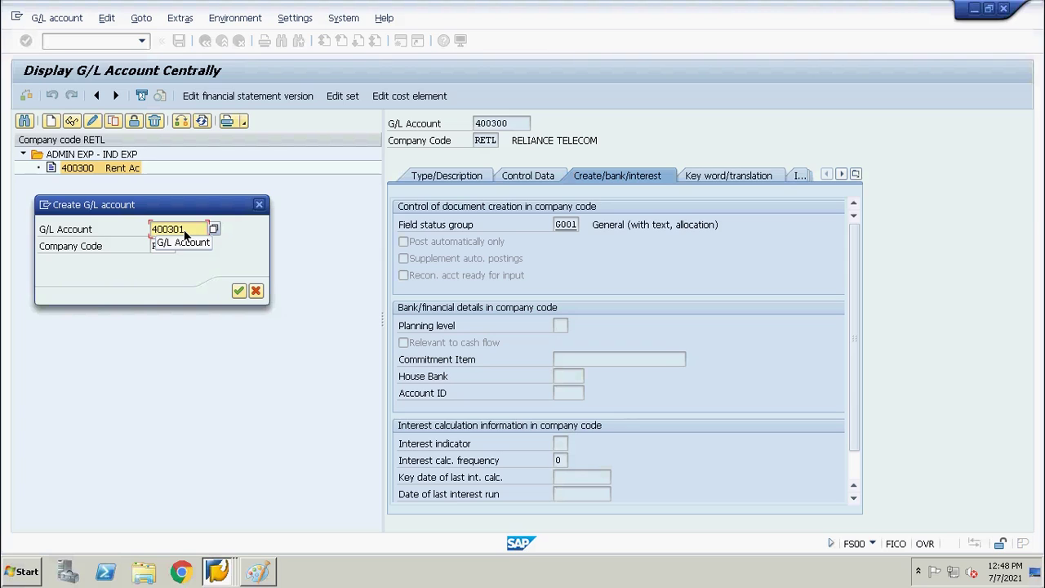
- Close the pending account entry in SAP and list company code 0001's accounts with the Liquid funds accounts group expanded
key("Return")
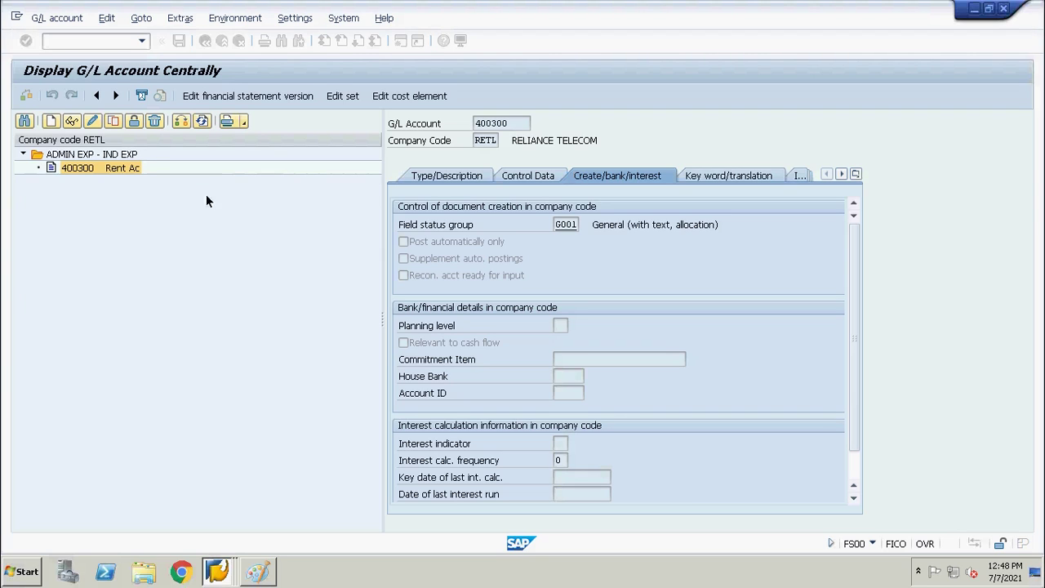
left_click(181, 122)
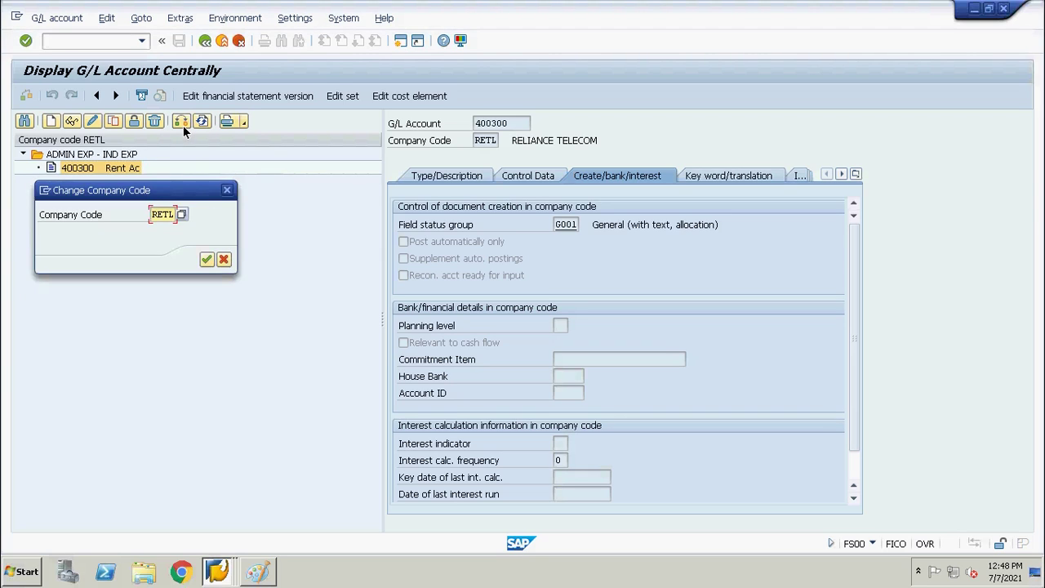
key("Delete")
key("Delete")
key("Delete")
type("0001")
key("Return")
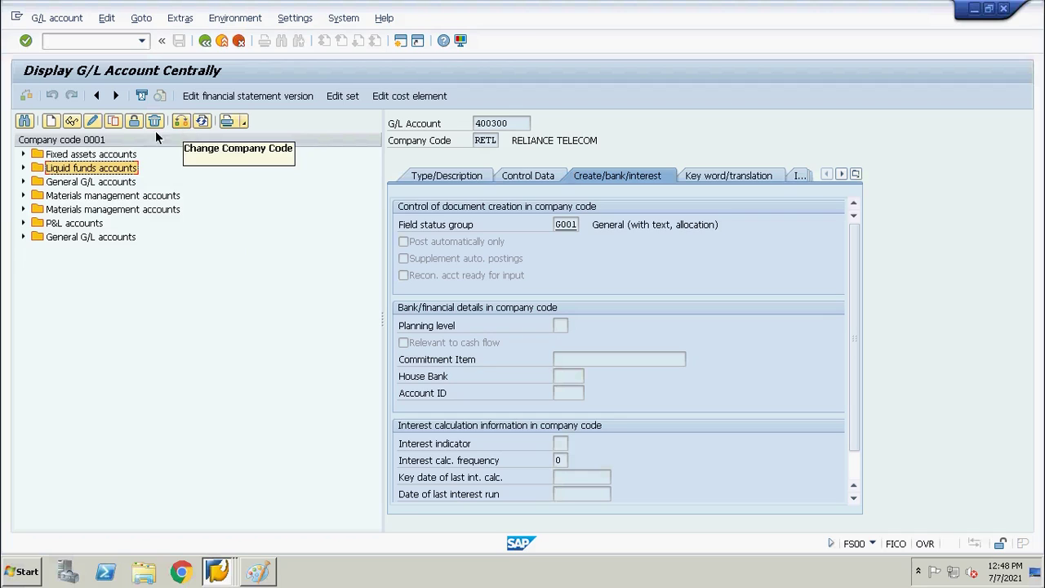
double_click(90, 169)
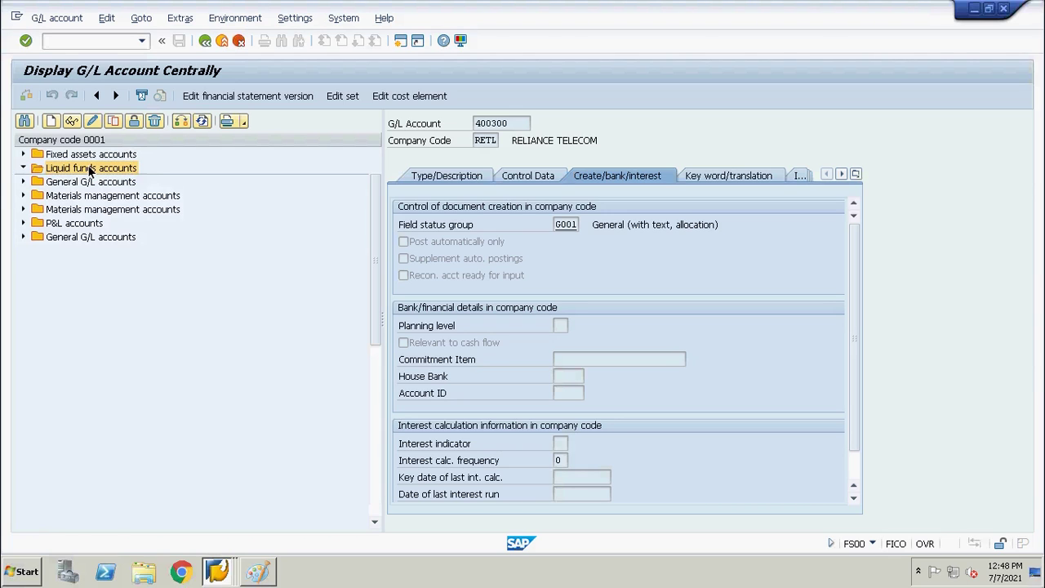
- Examine how the petty cash, checking and bank accounts in the Liquid funds accounts group are numbered
left_click(139, 182)
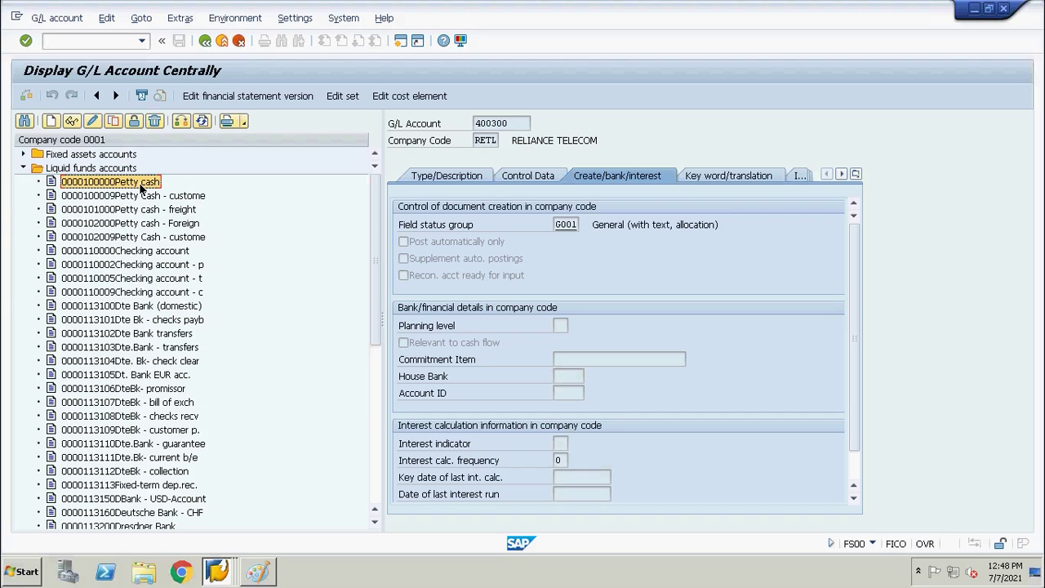
key("Down")
key("Down")
key("Down")
key("Down")
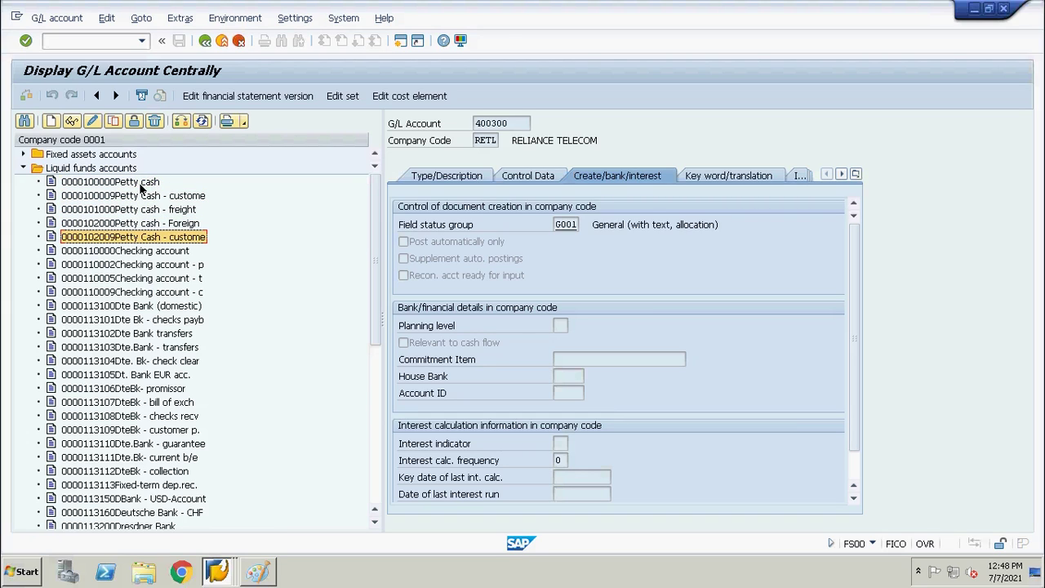
left_click(147, 252)
key("Down")
key("Down")
key("Down")
key("Down")
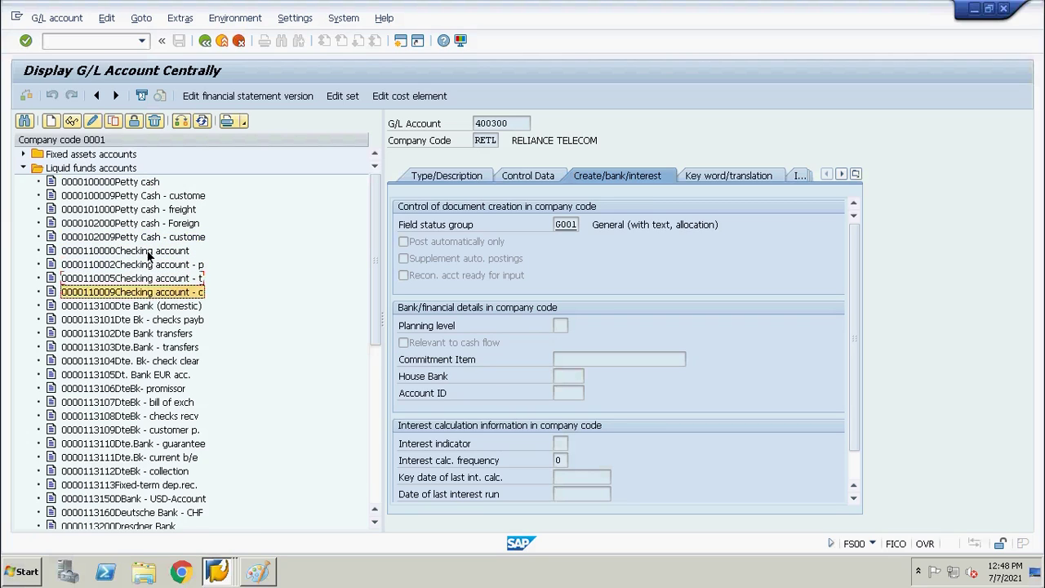
key("Down")
key("Down")
key("Down")
key("Down")
key("Down")
key("Down")
key("Down")
key("Down")
key("Down")
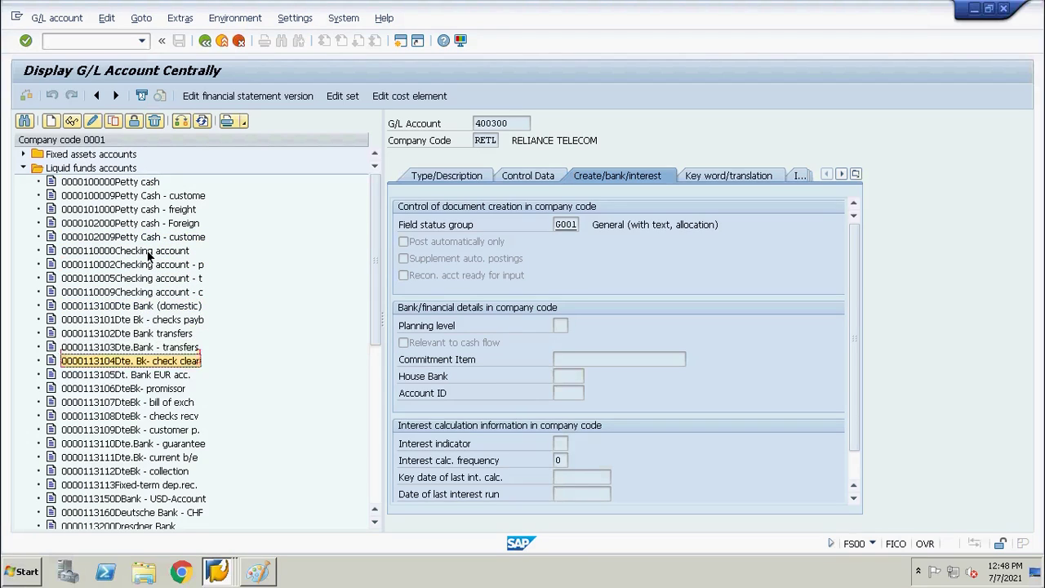
key("Down")
key("Down")
key("Down")
key("Up")
key("Up")
key("Up")
key("Up")
key("Up")
key("Up")
key("Up")
key("Up")
key("Up")
key("Up")
key("Up")
key("Up")
key("Up")
key("Up")
key("Up")
key("Up")
key("Up")
key("Up")
key("Up")
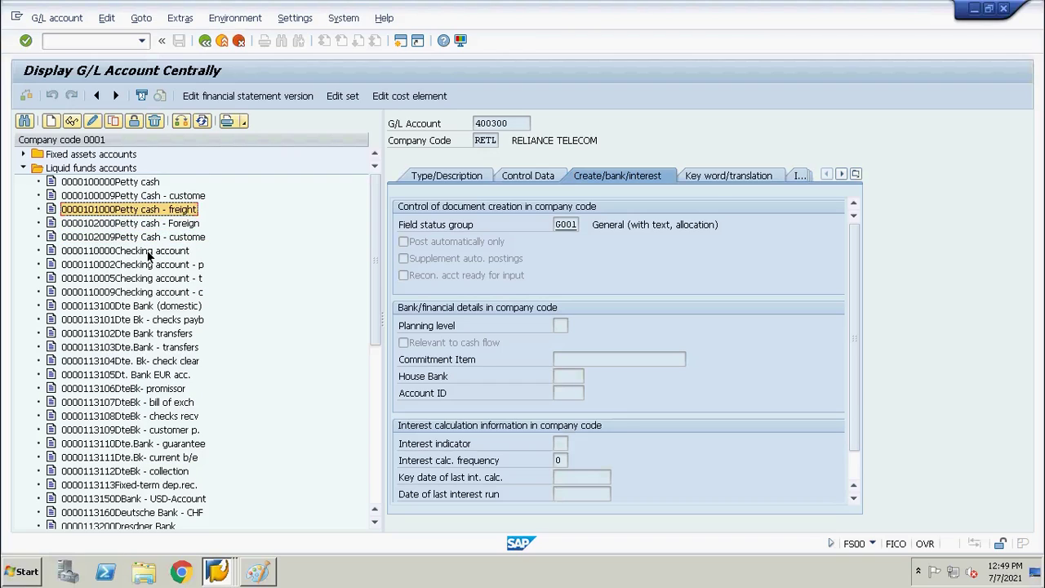
key("Up")
key("Up")
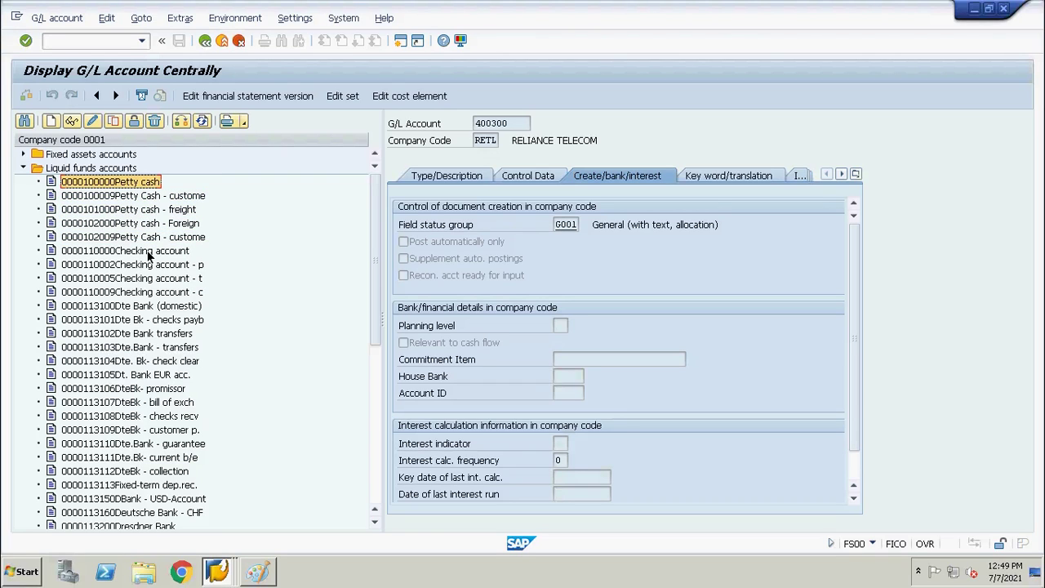
key("Up")
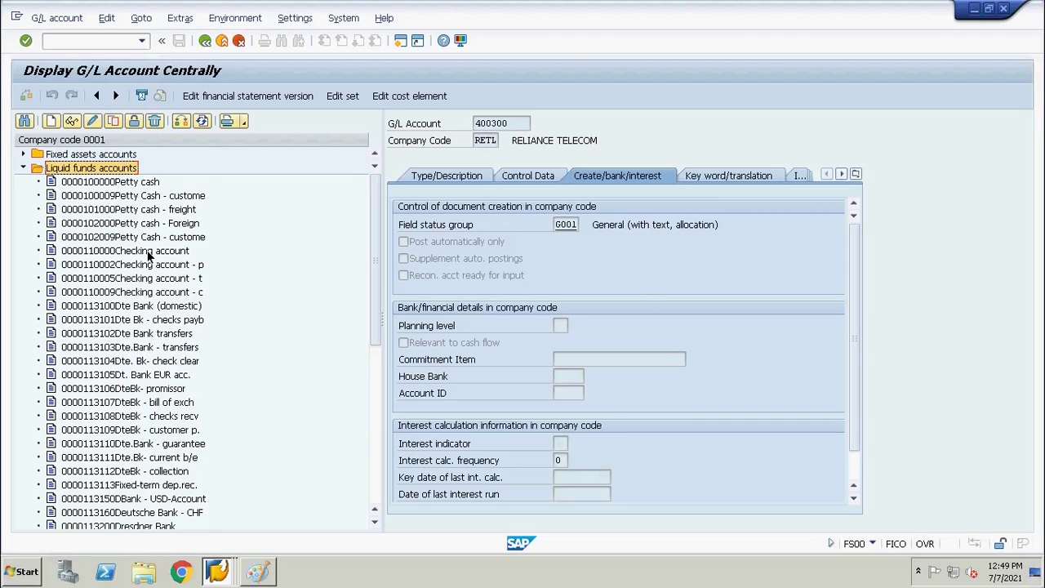
- Check the RETL account groups and their number ranges in the other SAP session
key("alt+Tab")
key("alt+Tab")
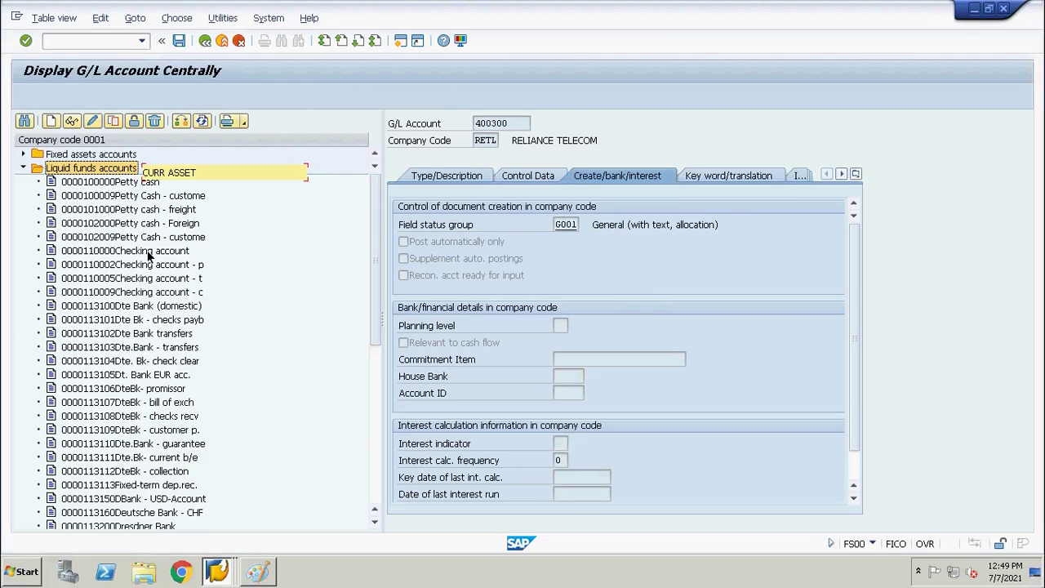
key("alt+Tab")
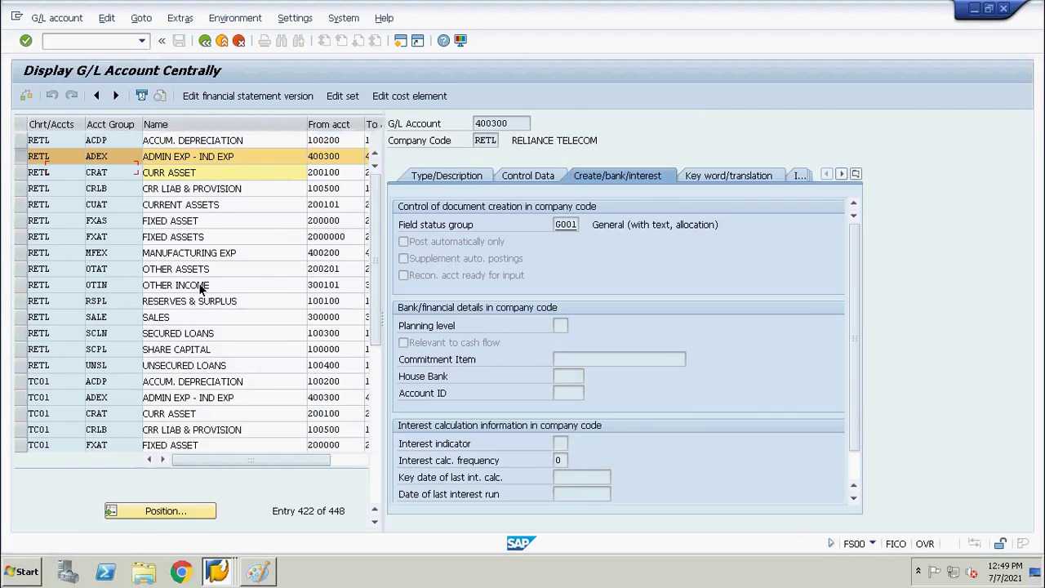
- Set the account list's company code back to RETL and expand the ADMIN EXP - IND EXP group
left_click(182, 119)
type("1")
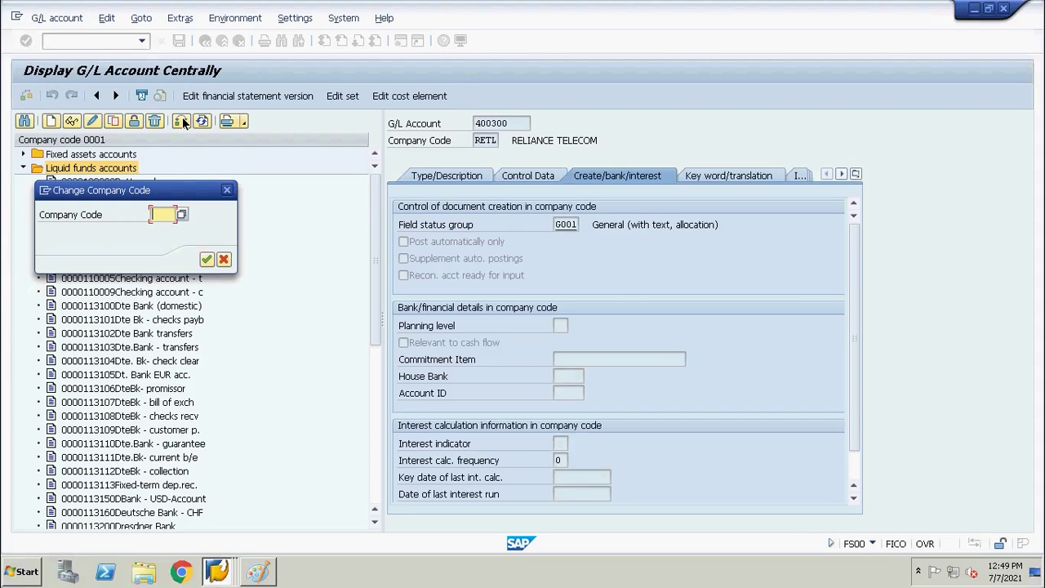
type("RETL")
key("Return")
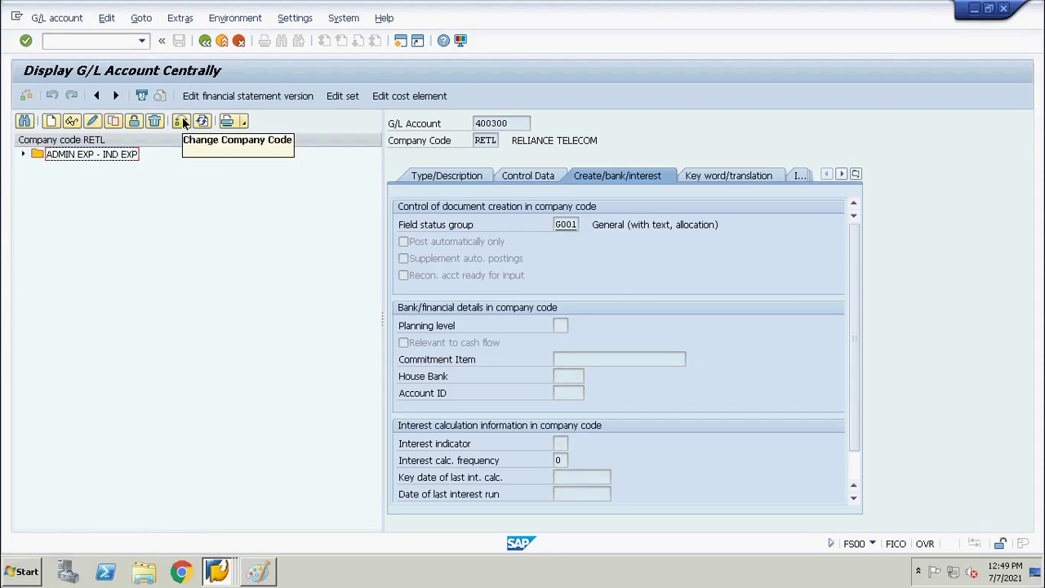
double_click(106, 154)
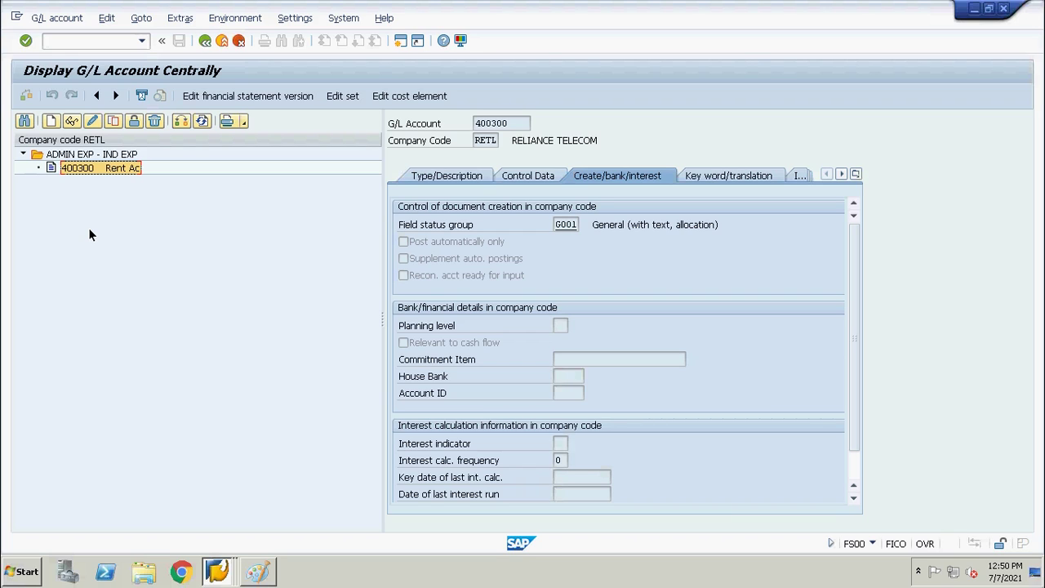
- Start creating G/L account 400301 in company code RETL and assign it to account group ADMIN EXP - IND EXP
left_click(51, 122)
type("400301")
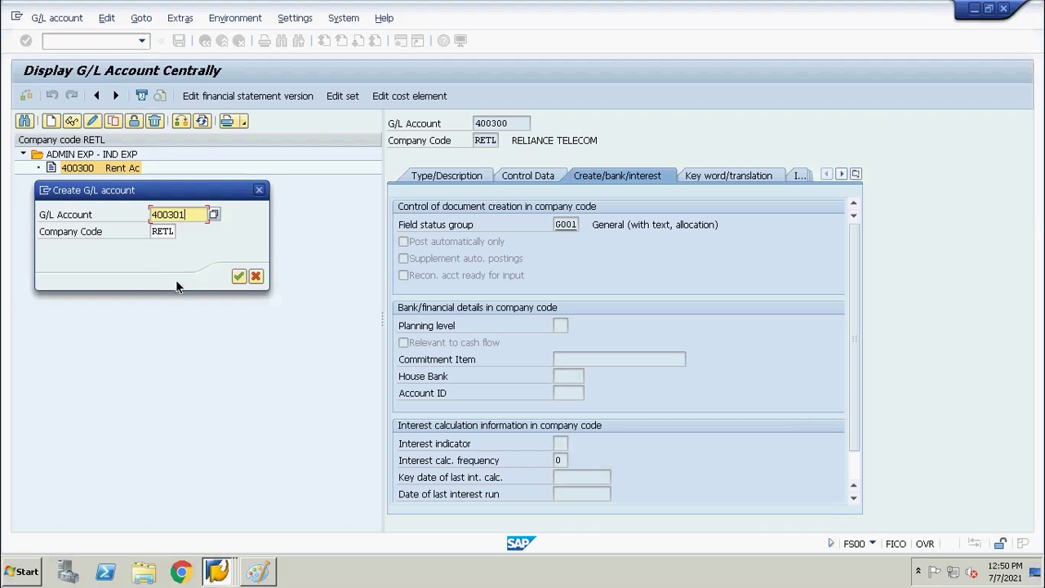
left_click(168, 232)
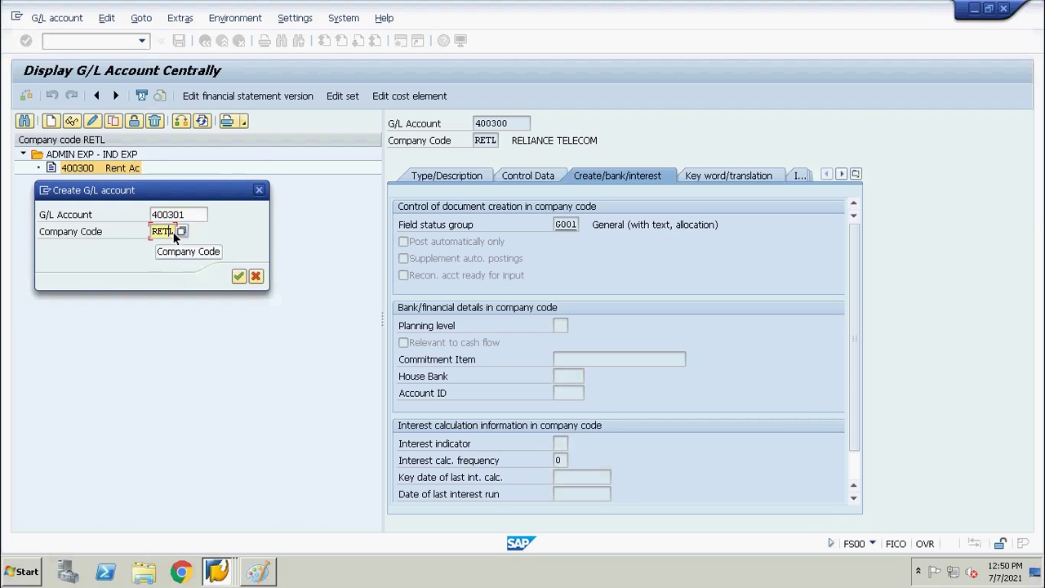
left_click(237, 278)
left_click(463, 175)
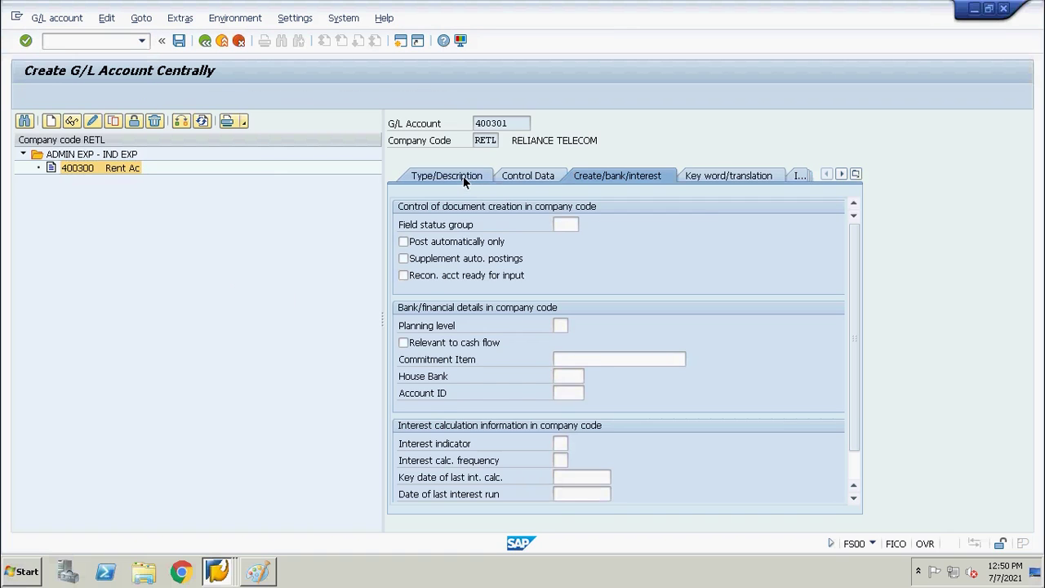
left_click(687, 224)
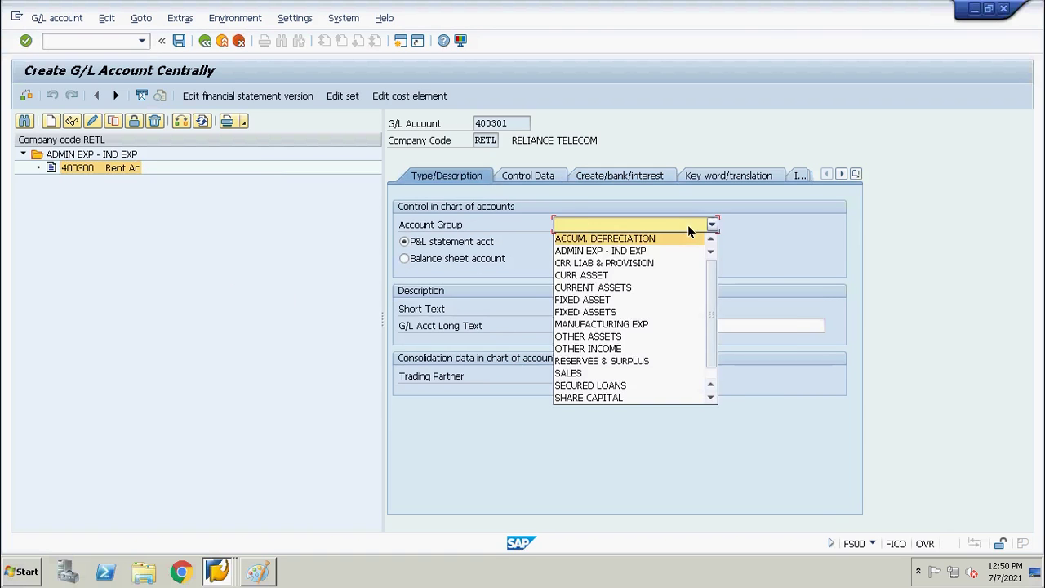
left_click(669, 251)
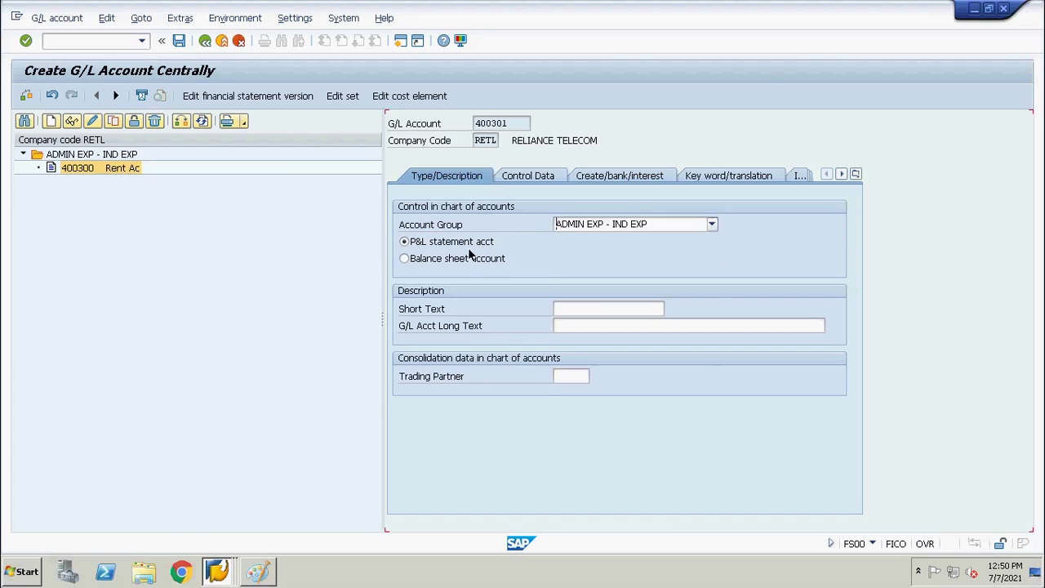
- Describe account 400301 with short text "Office exp ac" and long text "office expense account"
left_click(593, 310)
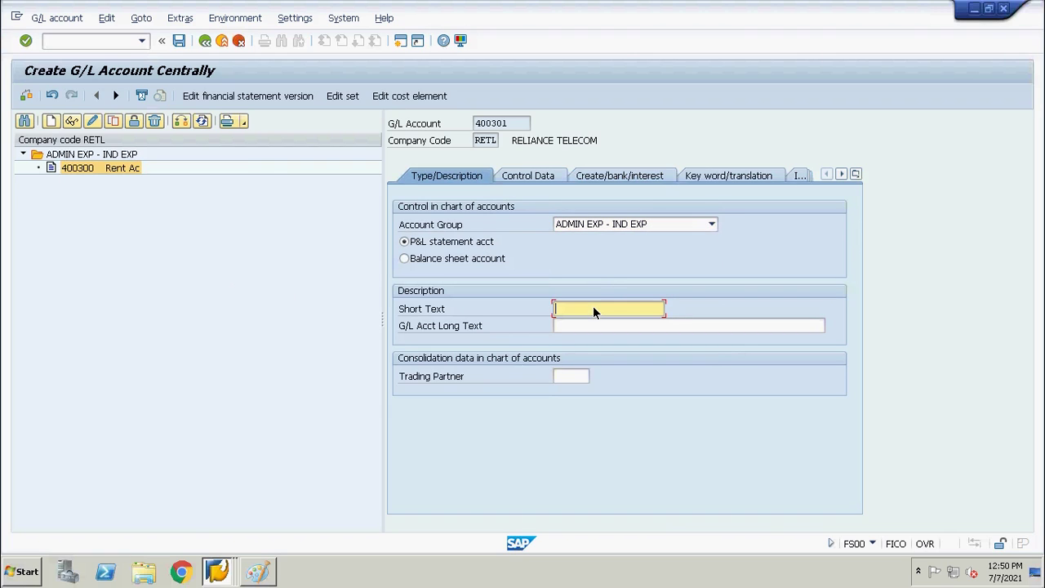
type("o")
key("BackSpace")
type("Office exp ac")
key("Tab")
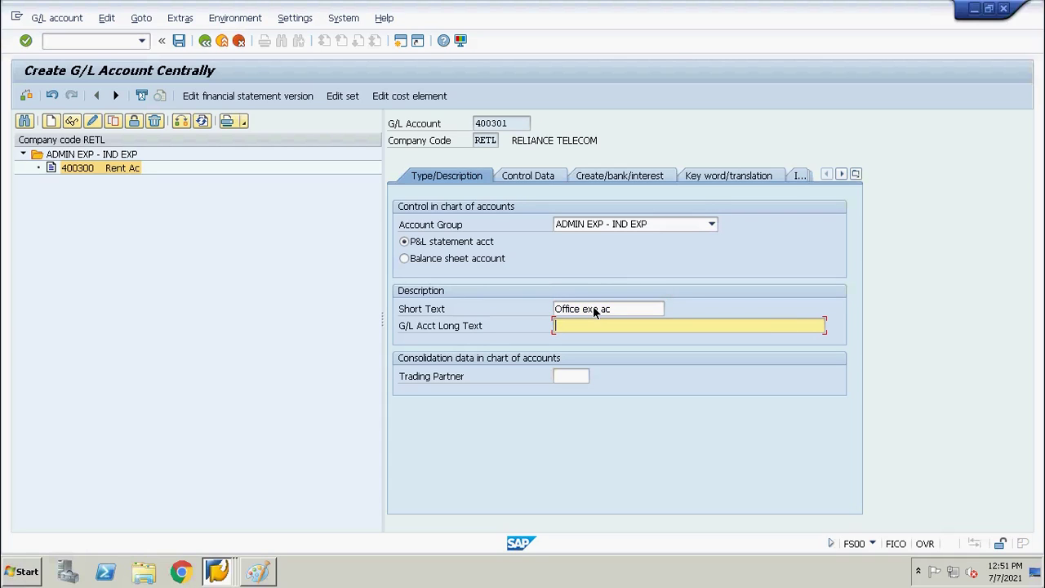
type("office expense account")
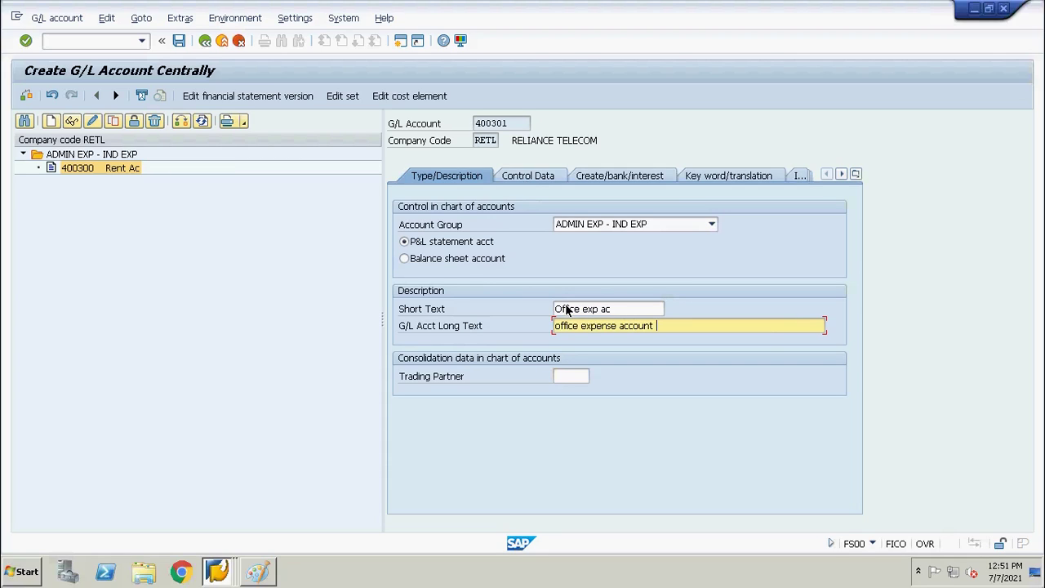
- In the account's control data, enable only balances in local currency and line item display, and set the sort key to 002
left_click(524, 177)
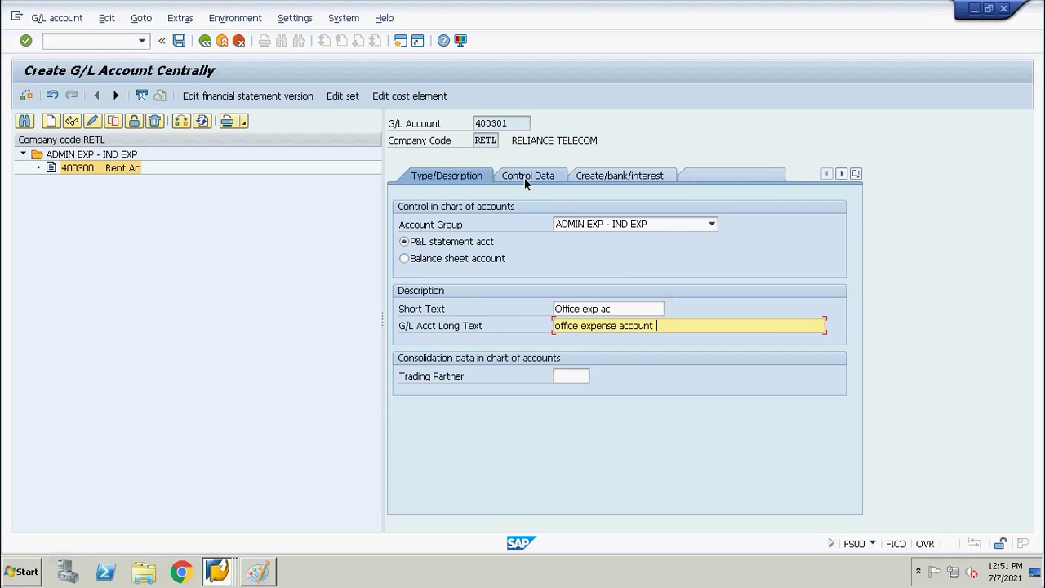
left_click(429, 243)
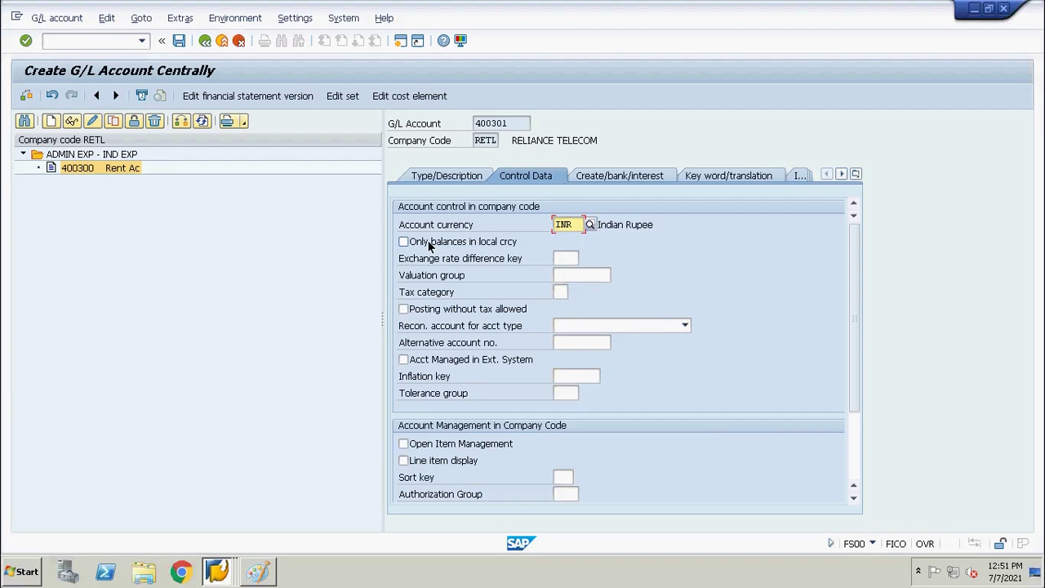
left_click(404, 461)
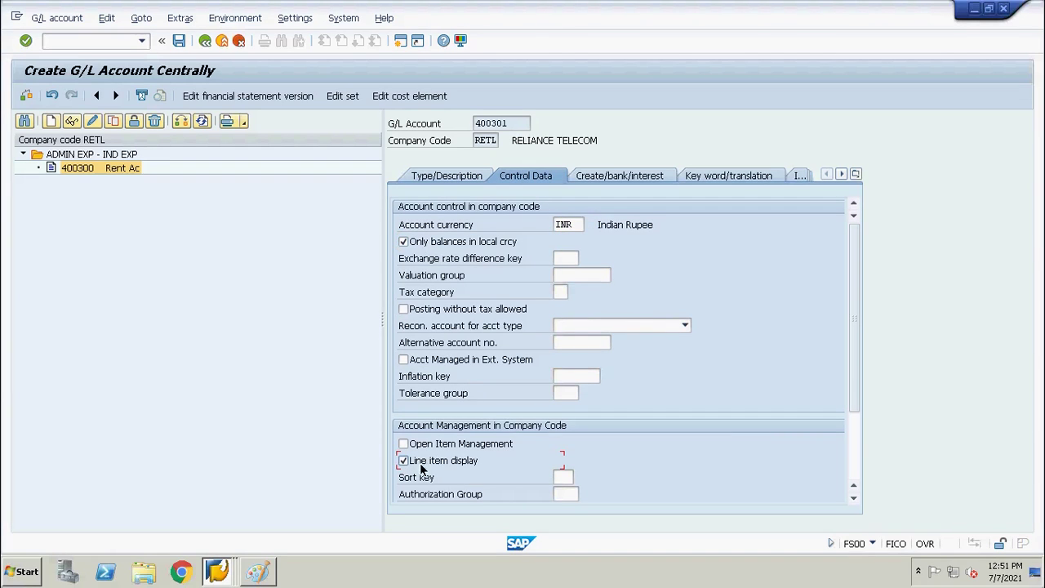
left_click(562, 477)
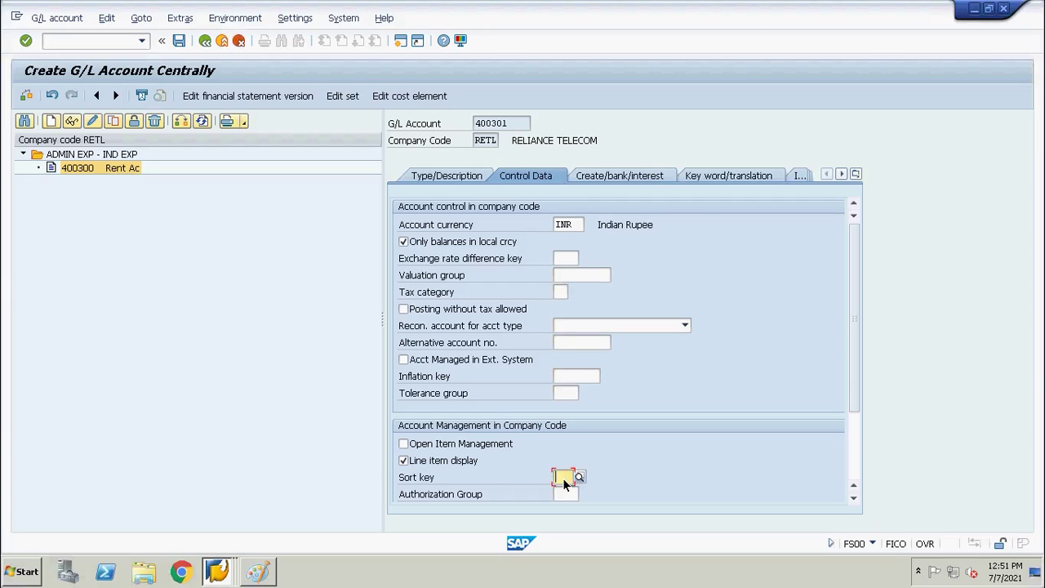
type("002")
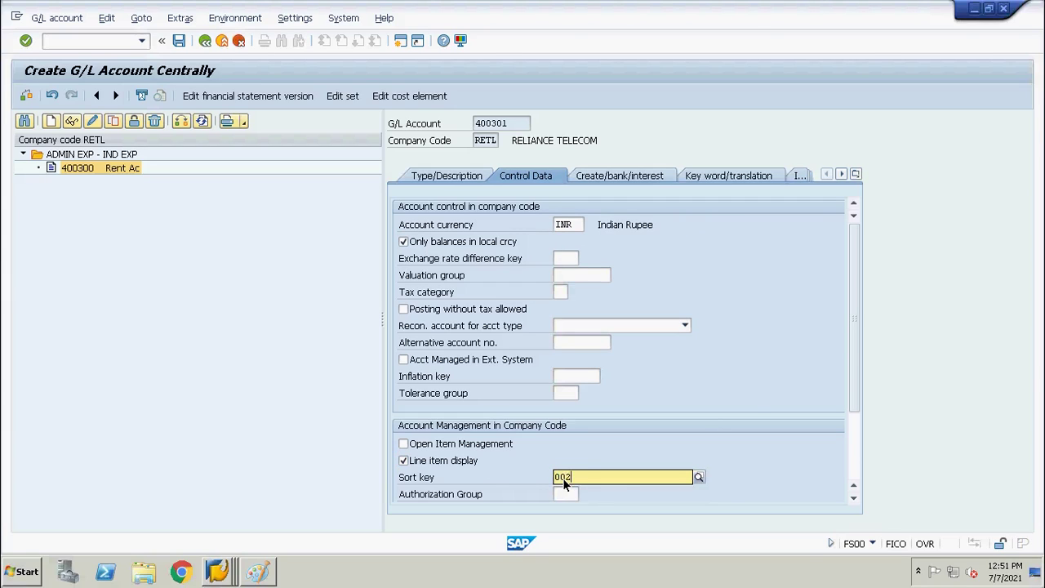
left_click(750, 393)
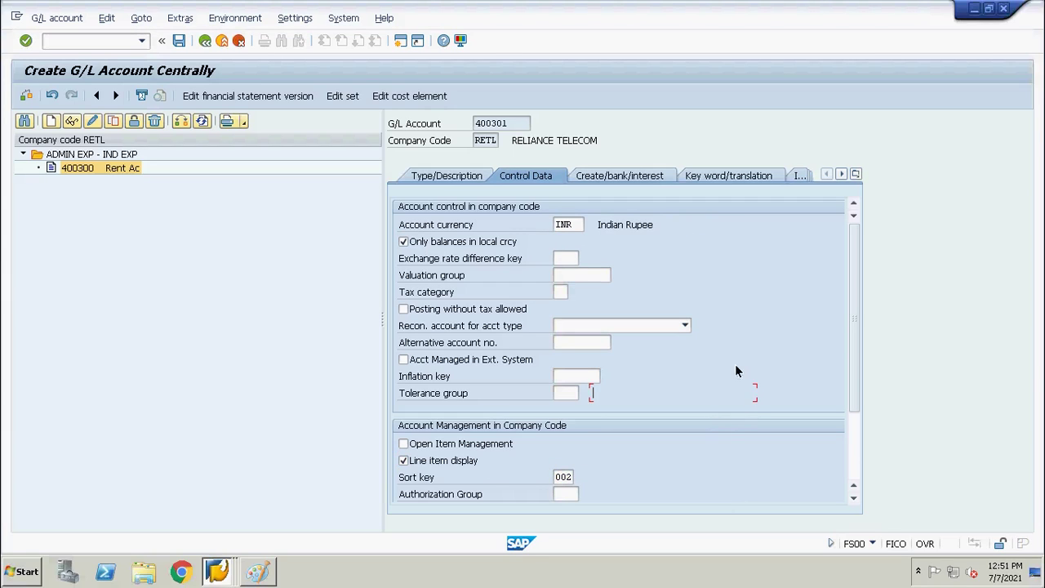
- Set the field status group of account 400301 to G001 and save the account
left_click(635, 179)
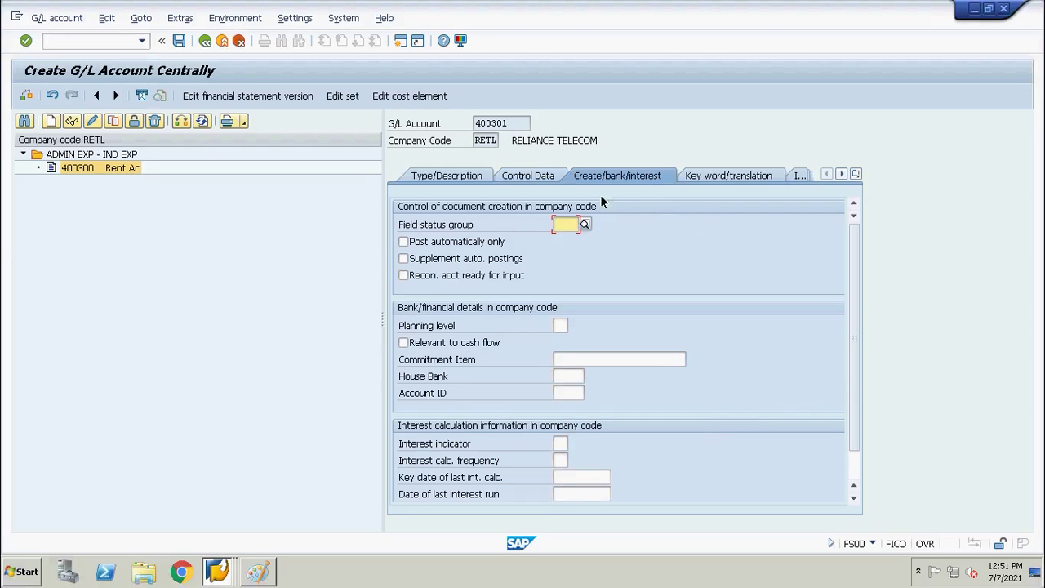
type("g001")
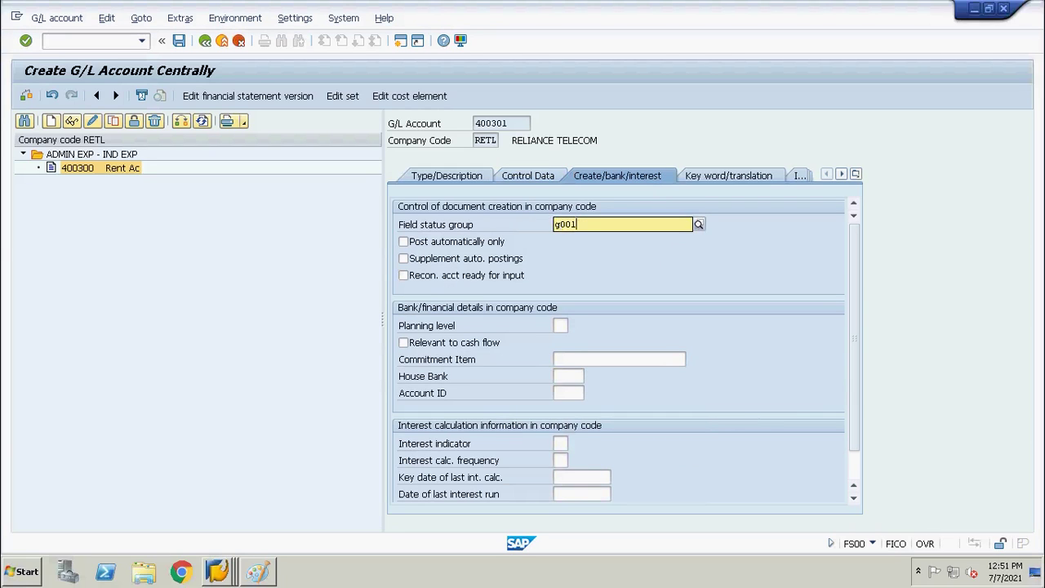
key("Return")
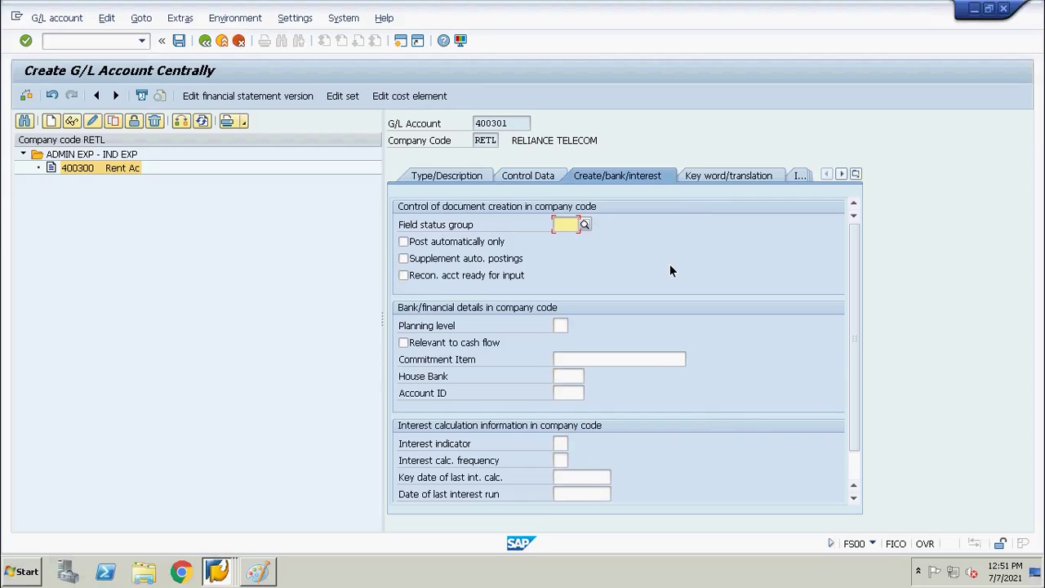
type("g001")
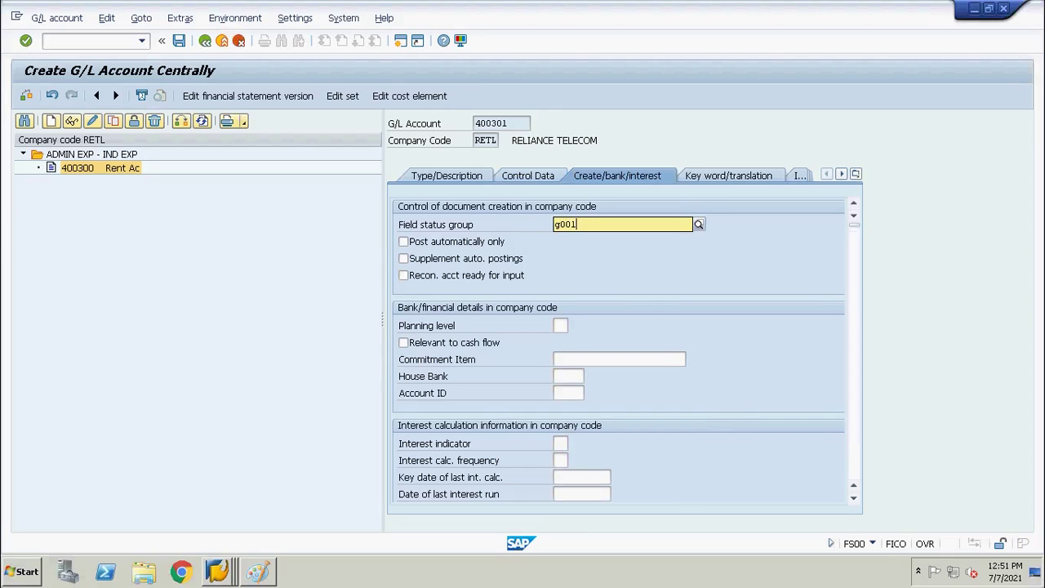
left_click(647, 301)
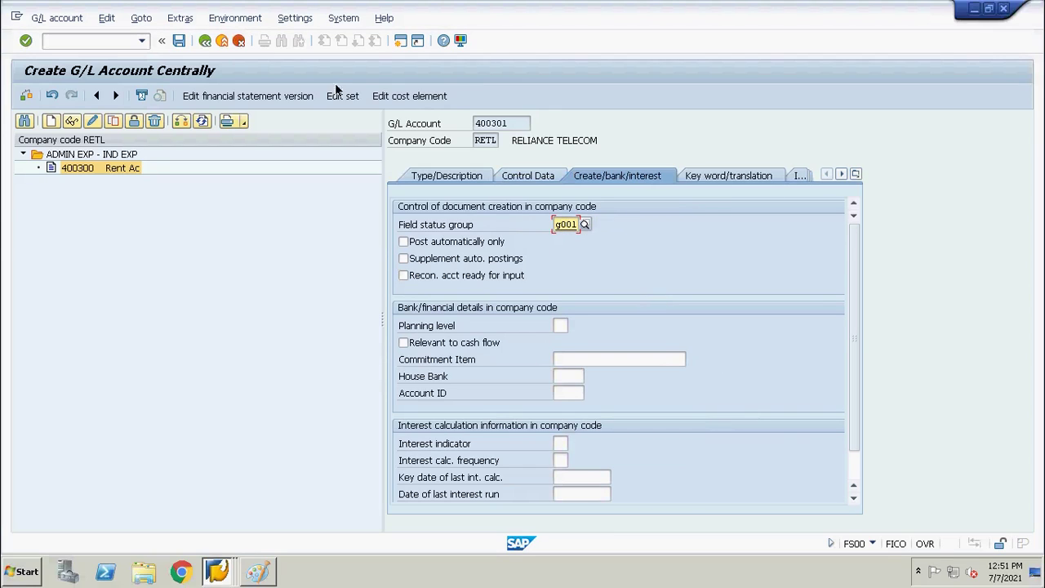
left_click(180, 41)
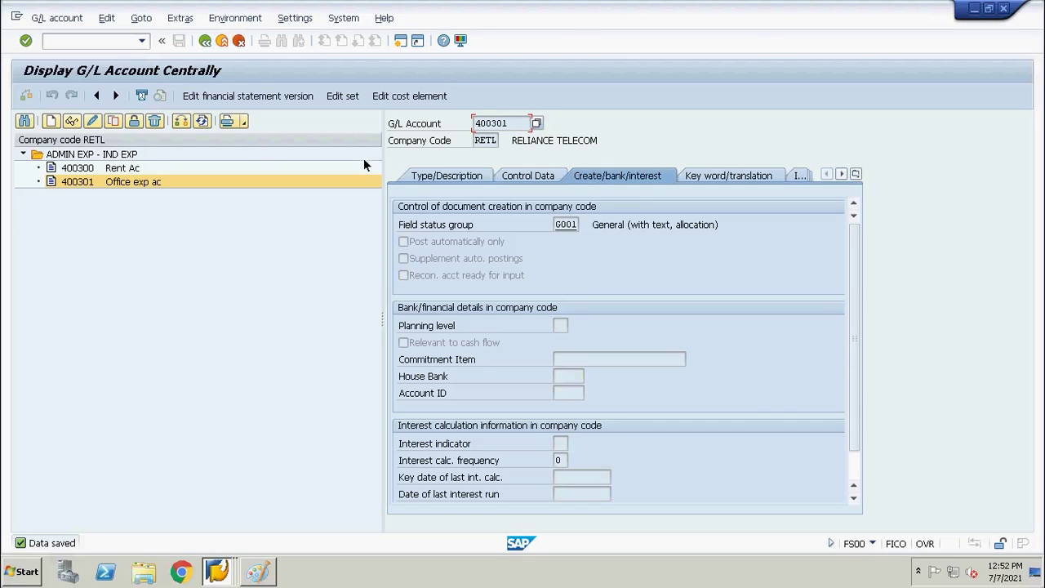
- Review account 400301's saved details, and check the account number range of RETL's CURR ASSET group in the G/L account groups overview
left_click(432, 175)
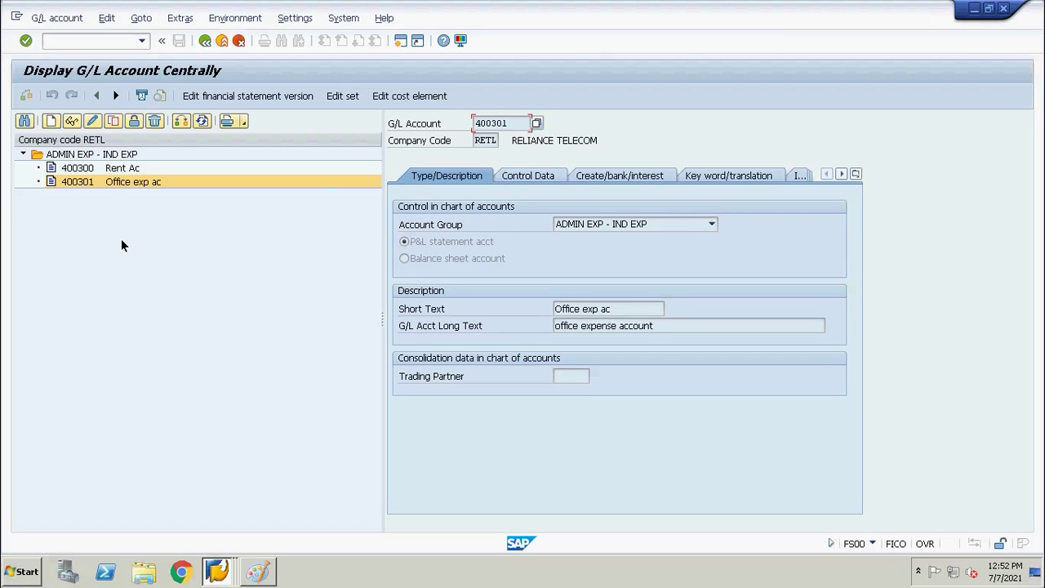
left_click(607, 177)
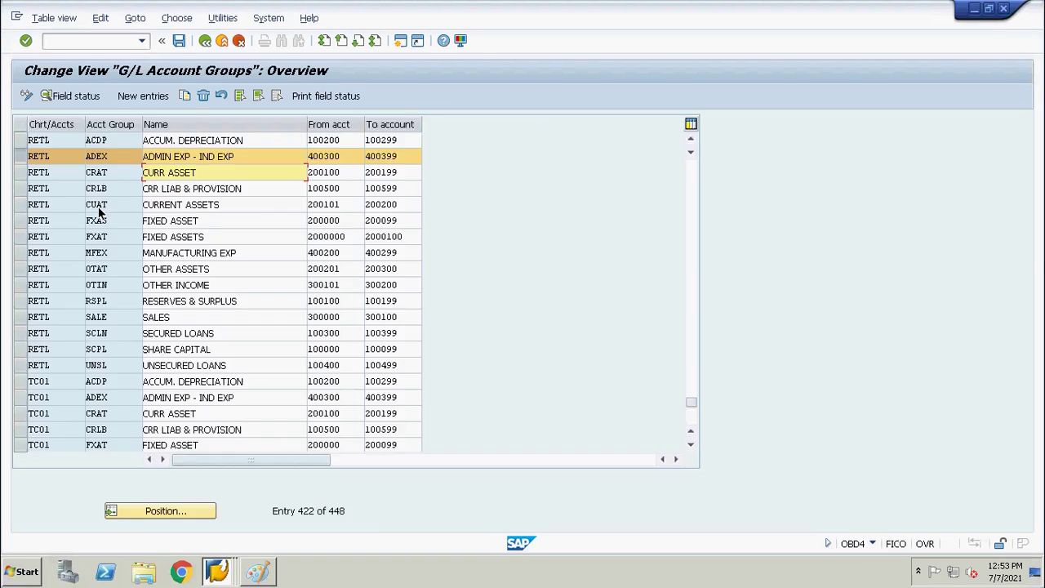
left_click(246, 156)
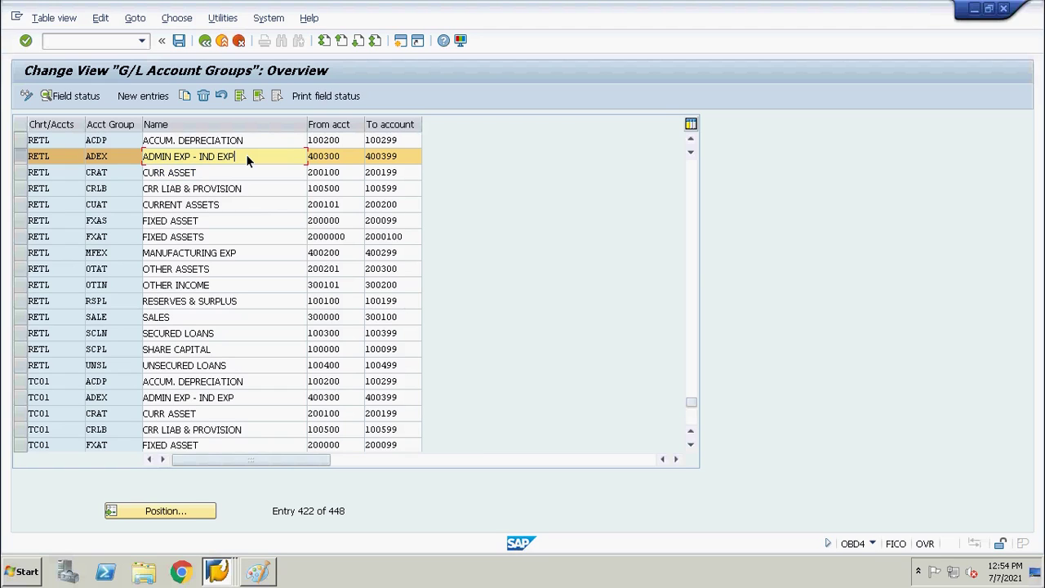
left_click(220, 175)
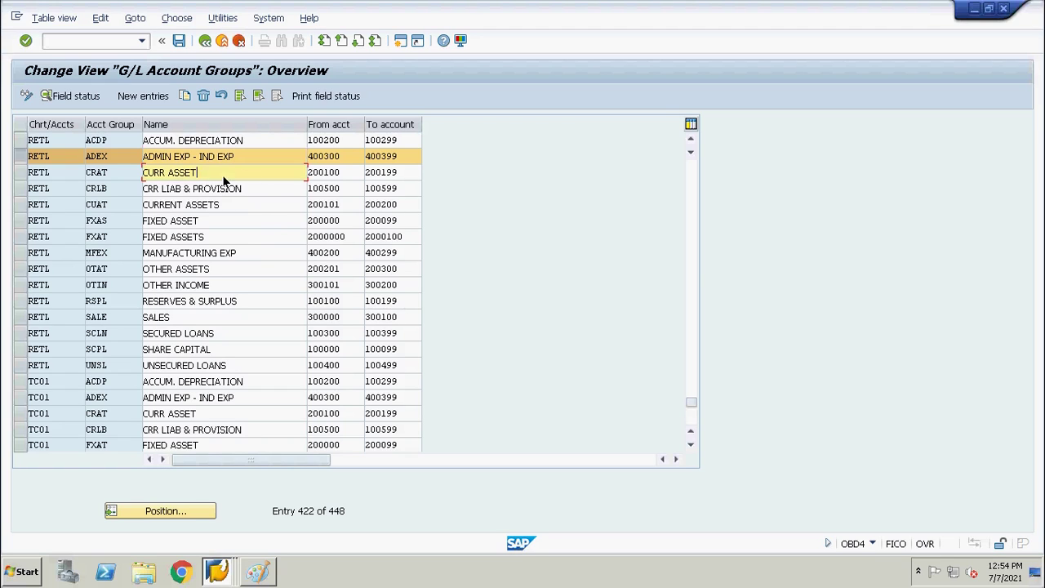
left_click(352, 172)
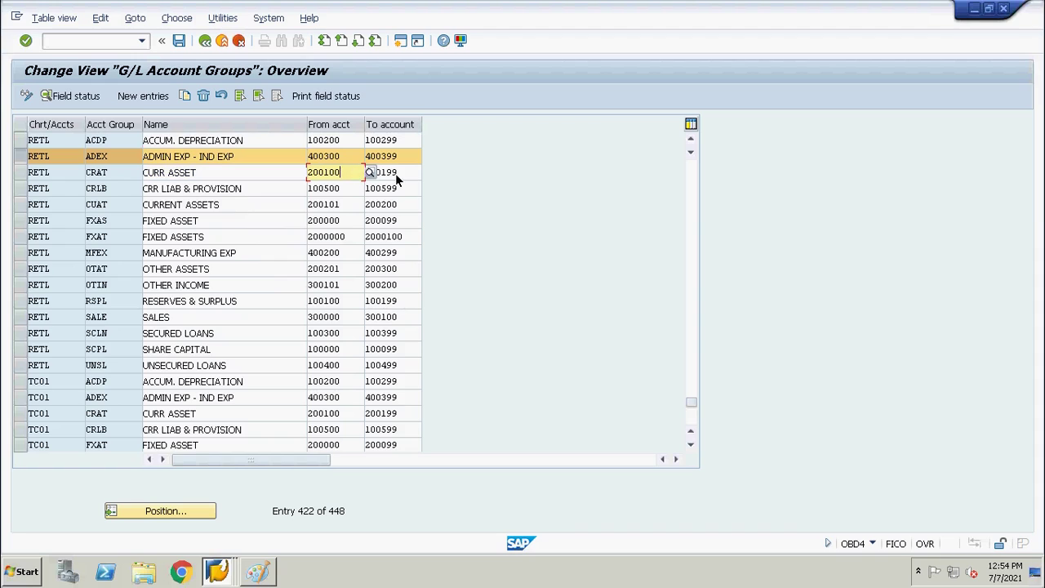
left_click(400, 173)
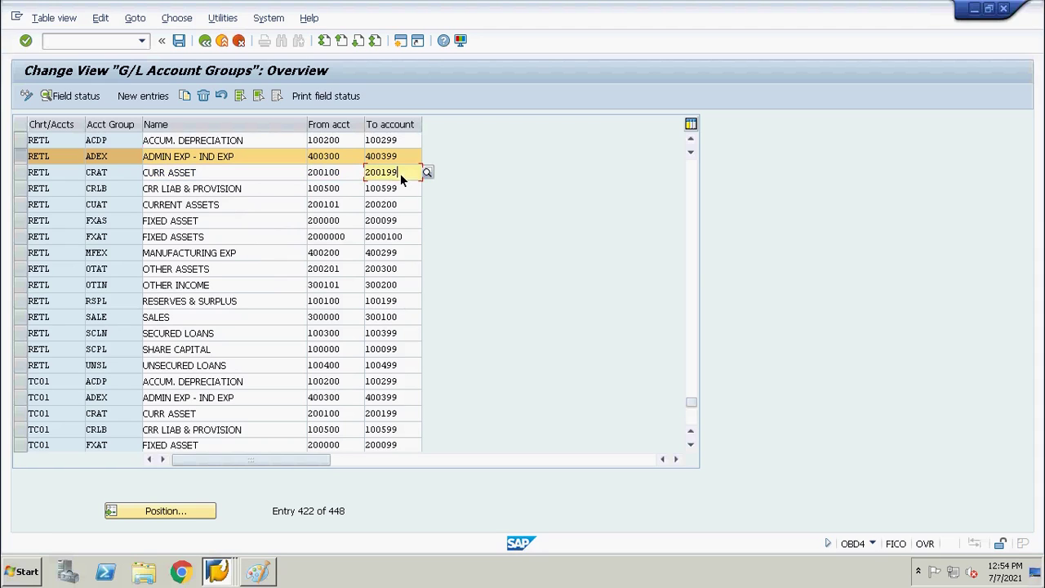
left_click(350, 174)
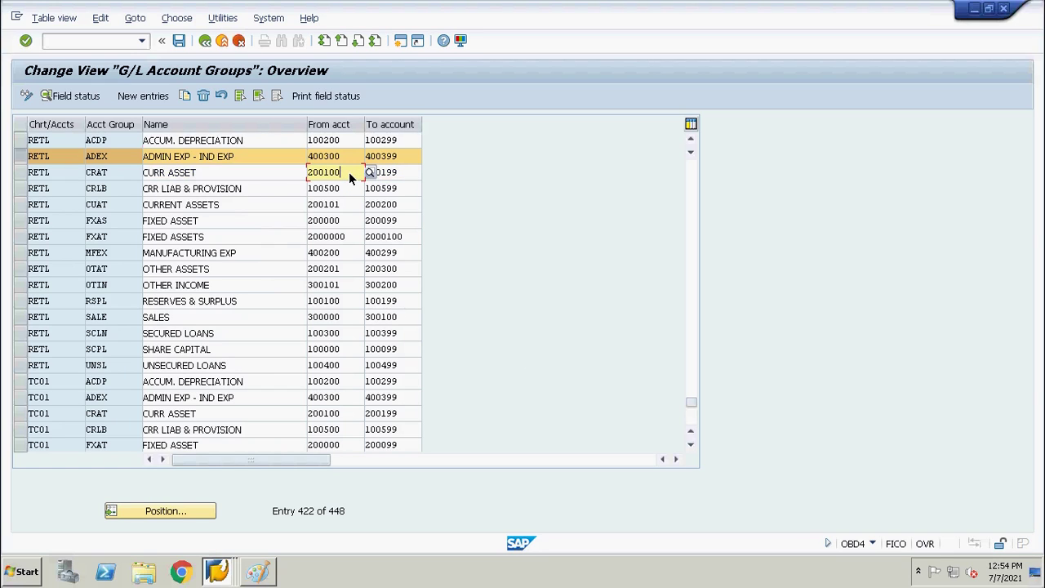
- Return to the central G/L account screen and start creating account 200100 in company code RETL
key("alt+Tab")
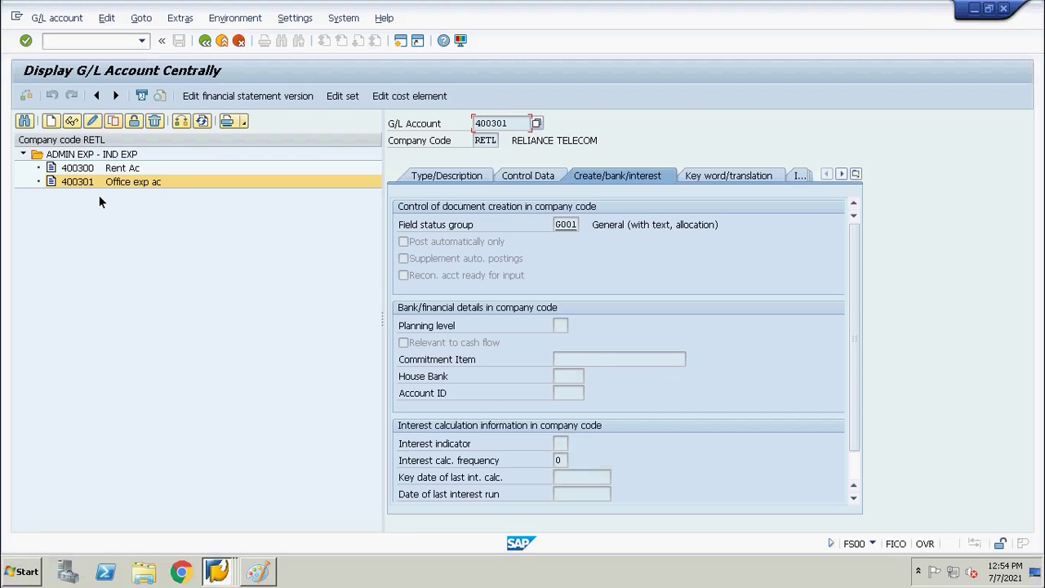
left_click(49, 122)
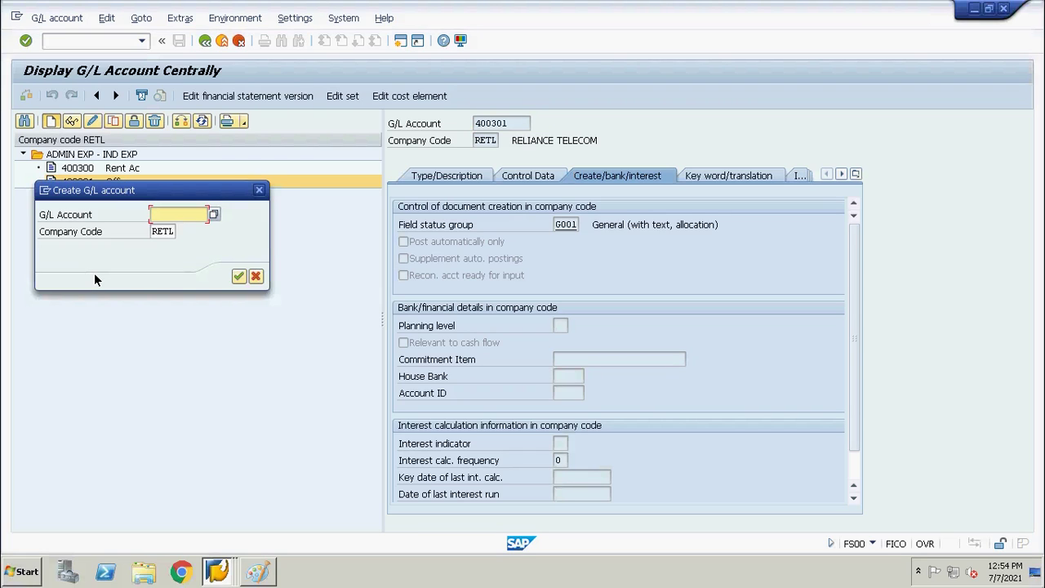
type("200100")
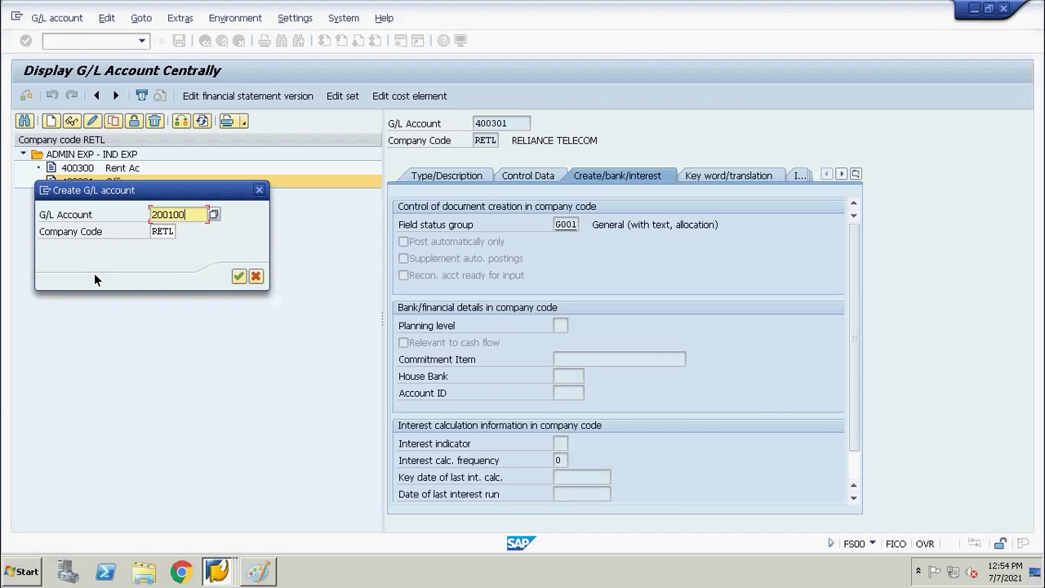
key("Tab")
key("Tab")
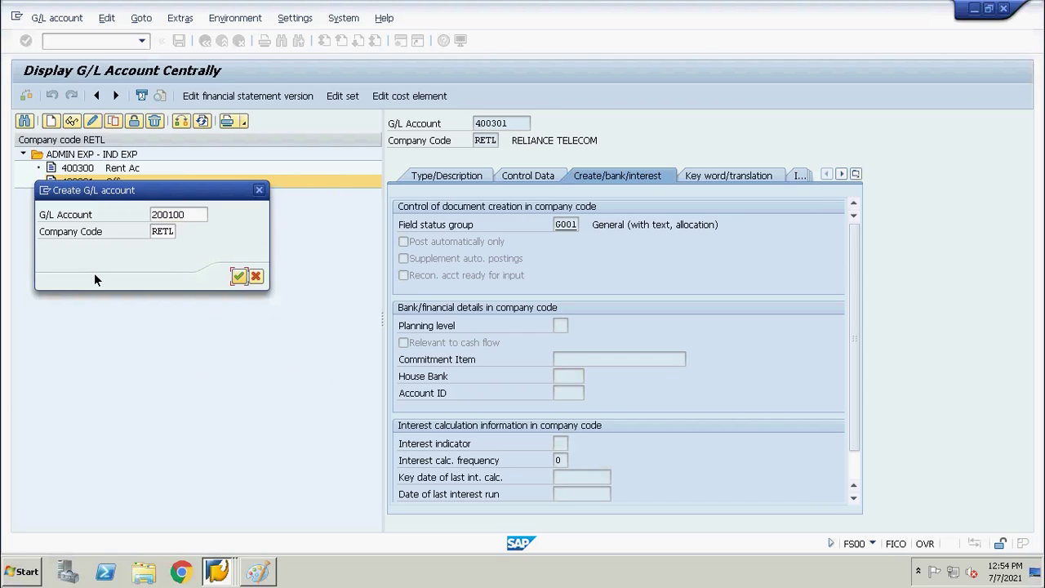
key("Return")
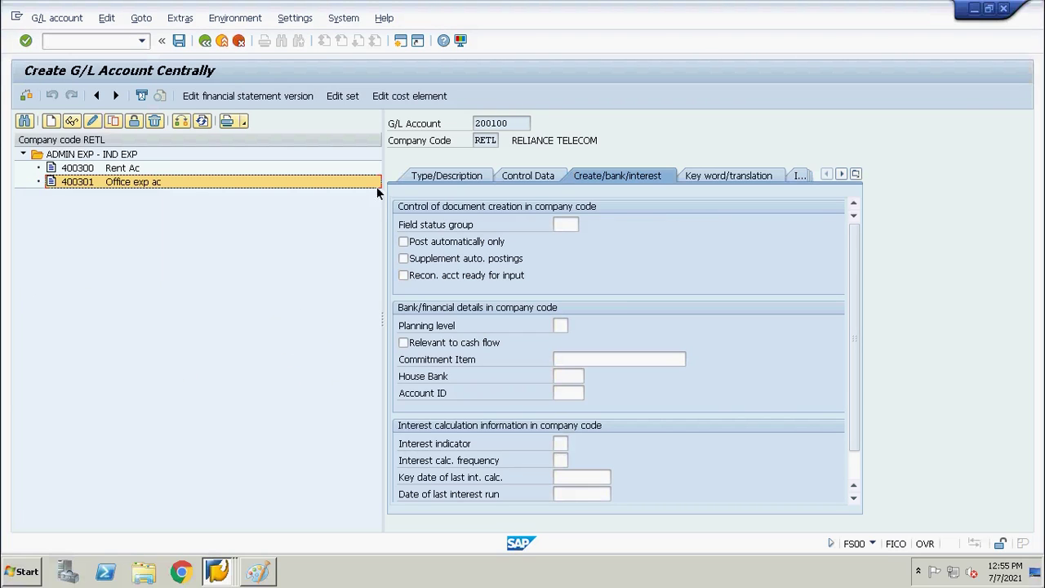
- Assign account 200100 to account group CURR ASSET and make it a balance sheet account
left_click(449, 174)
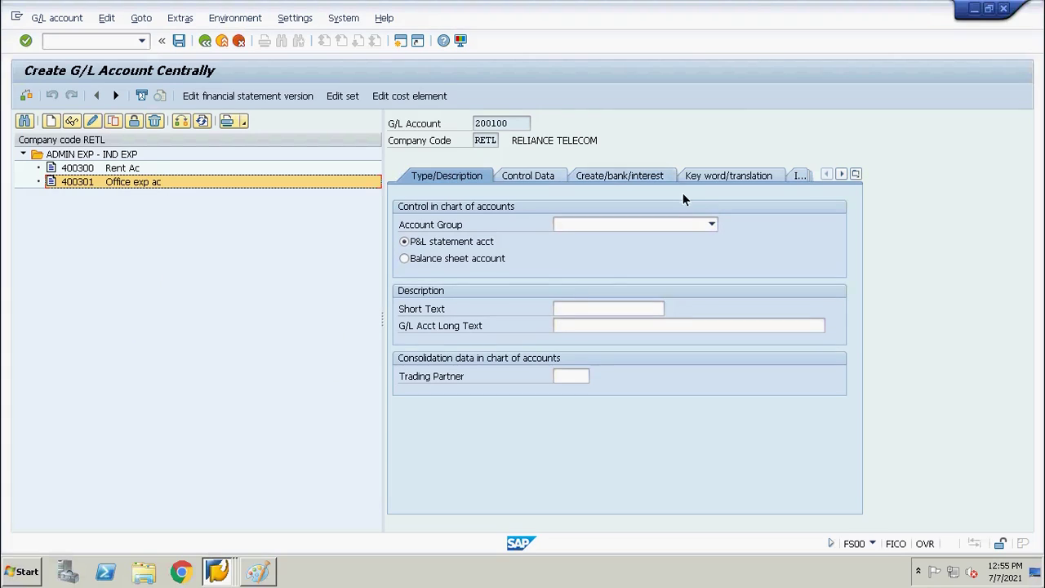
left_click(711, 226)
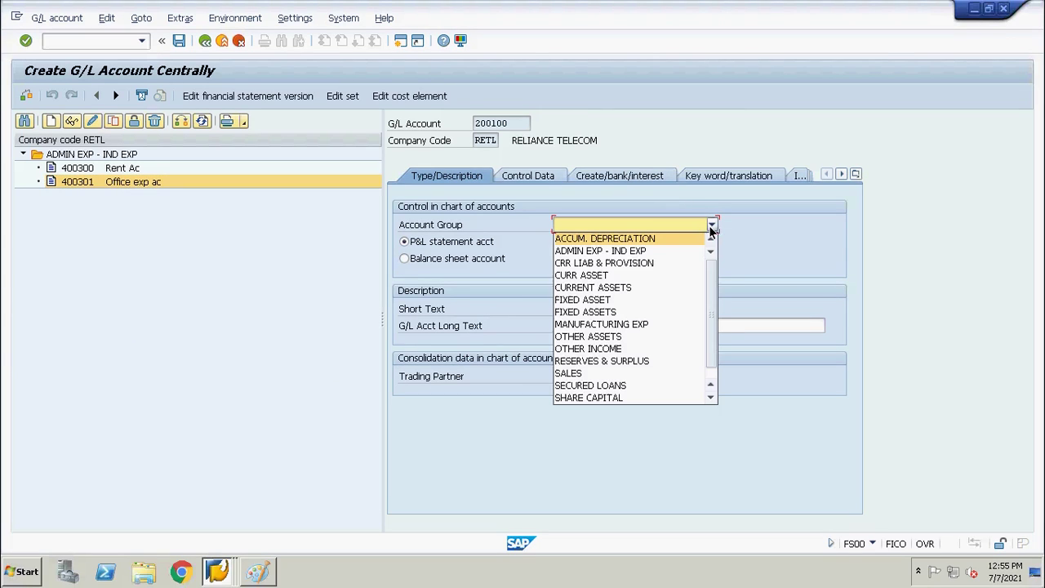
left_click(651, 277)
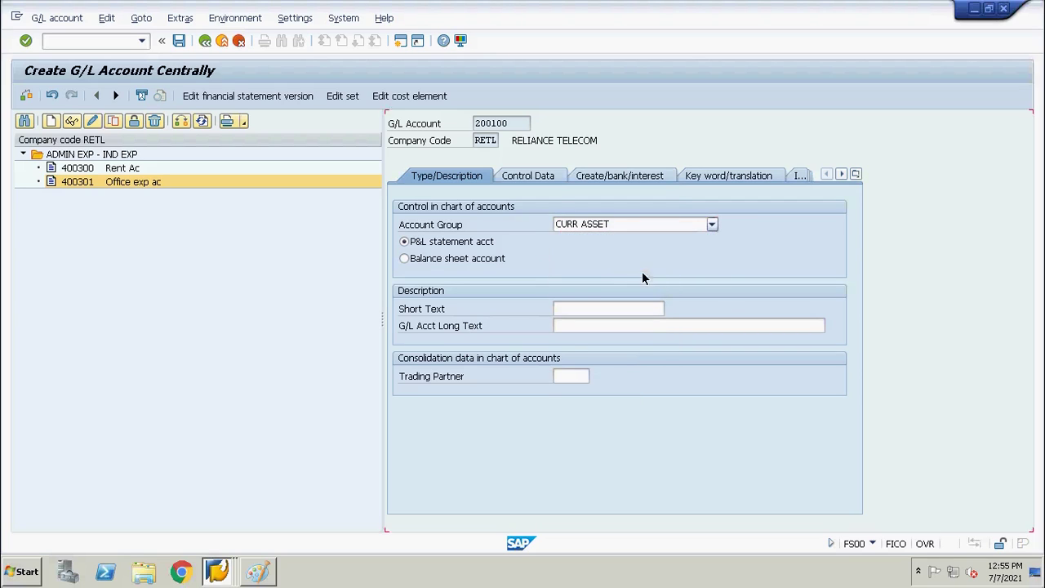
left_click(404, 258)
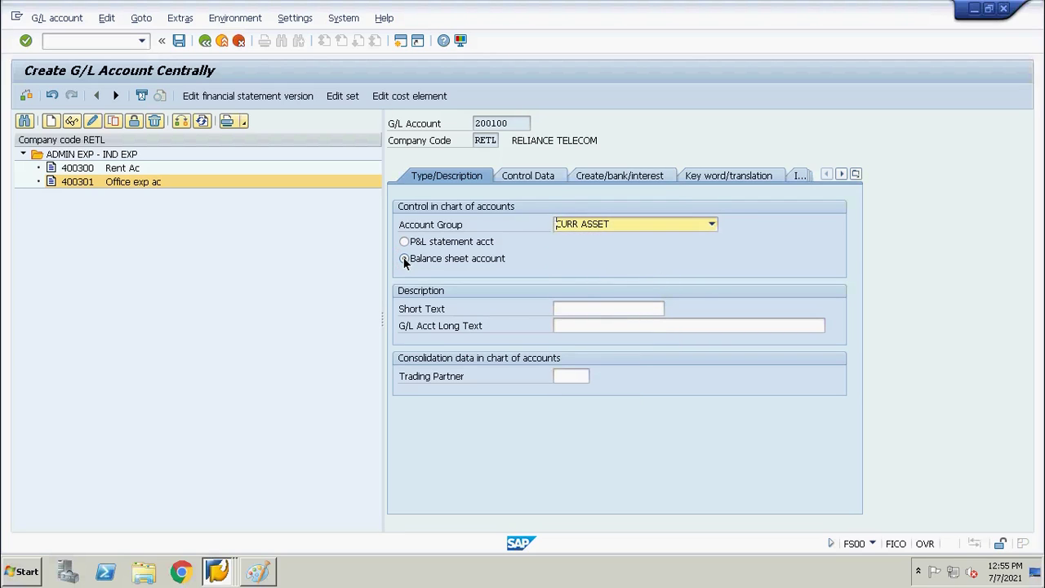
- Describe account 200100 with short text "ICICI Bank Ac" and long text "ICICI Bank Account"
left_click(577, 308)
type("ICICI Bank ")
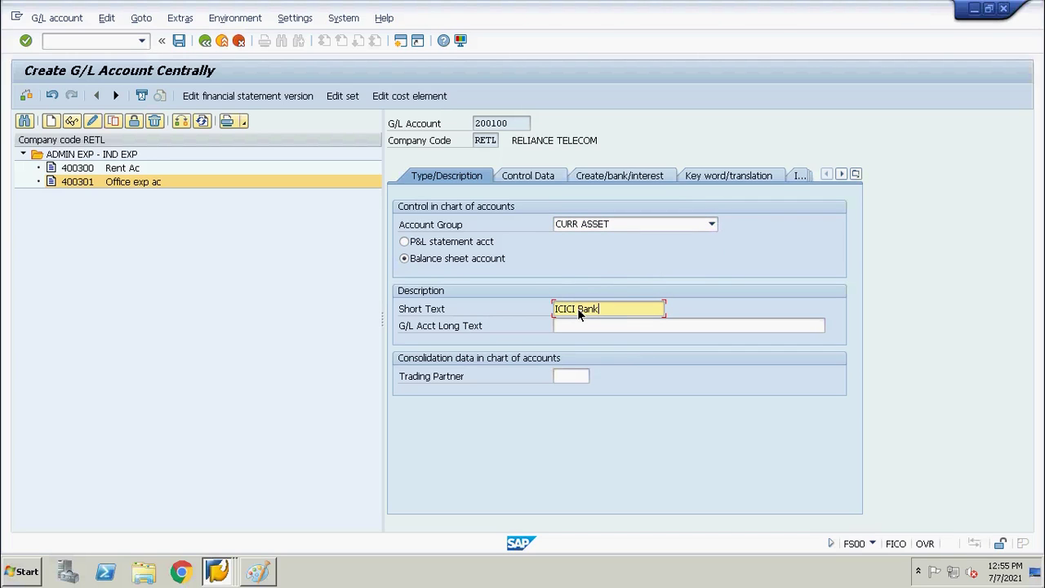
type("Ac")
key("Tab")
type("ICICI Bank")
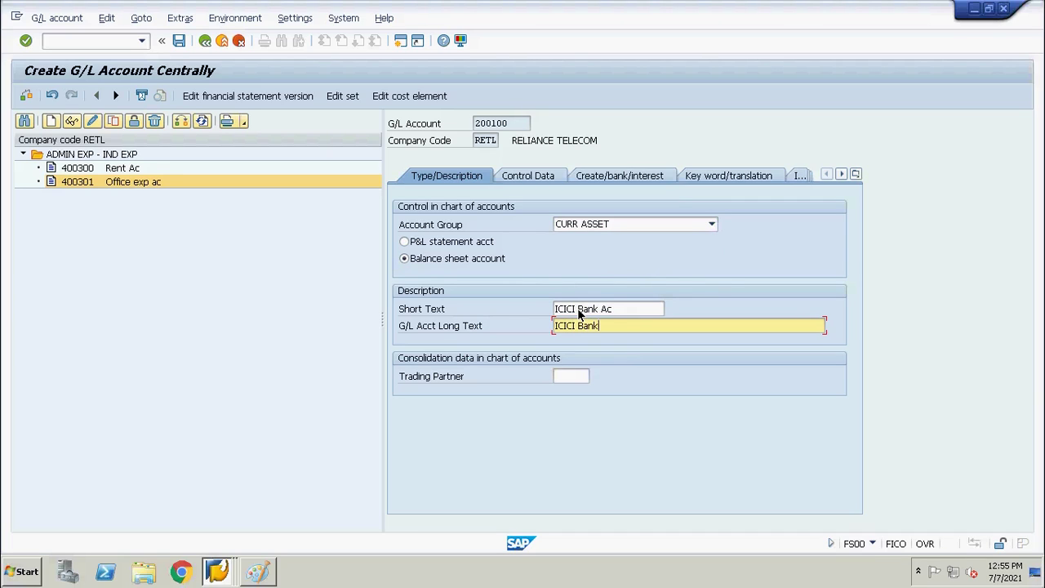
type(" Account")
- In account 200100's control data, enable only balances in local currency and line item display, and set the sort key to 002
left_click(528, 178)
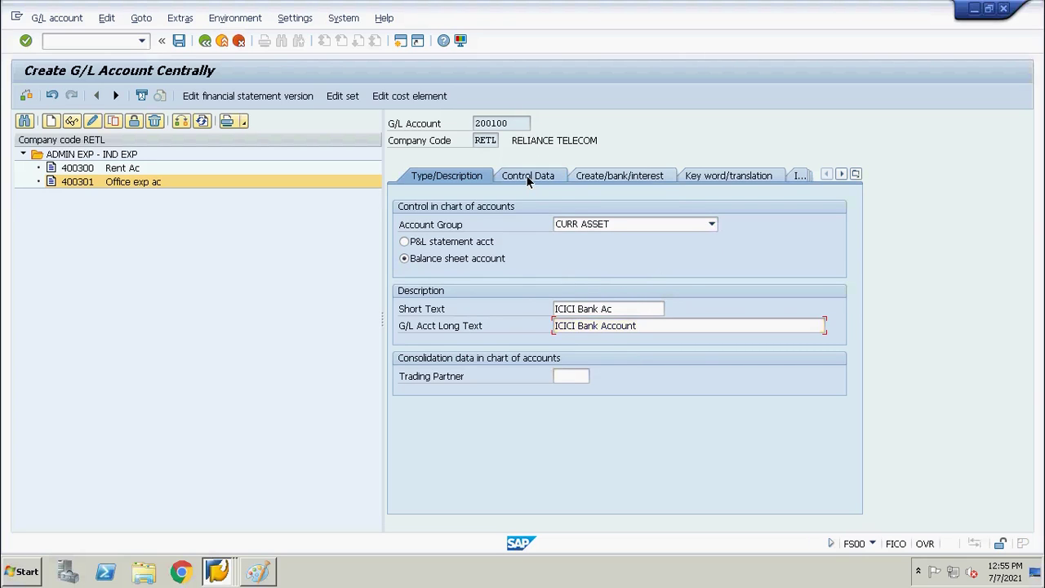
left_click(403, 242)
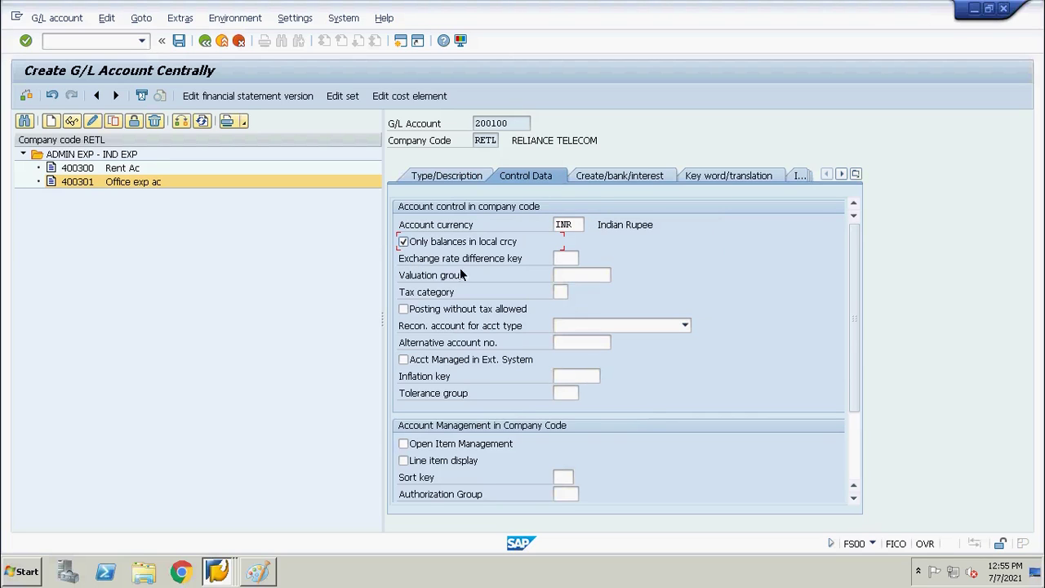
left_click(403, 462)
left_click(563, 478)
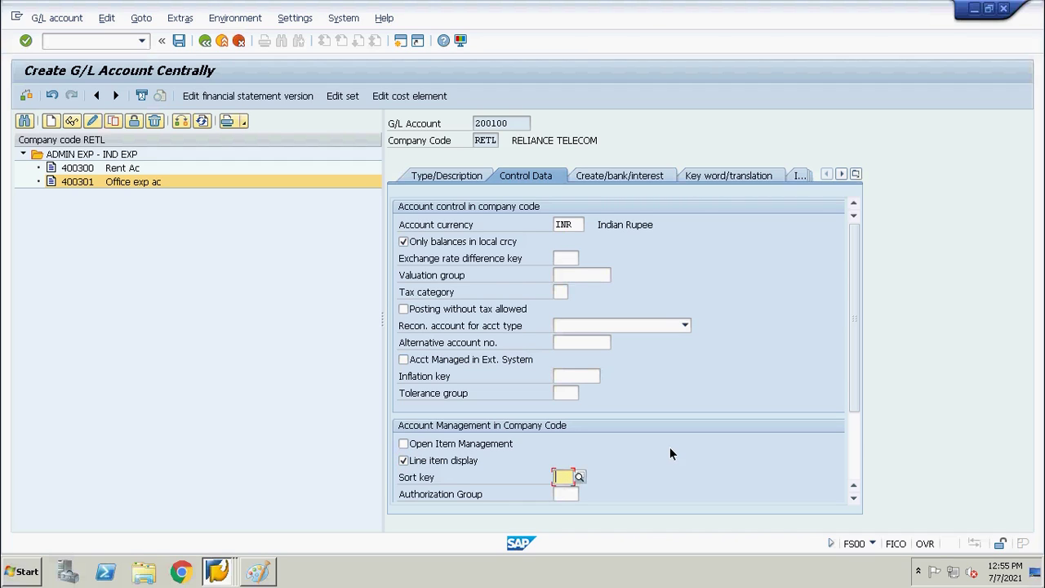
type("002")
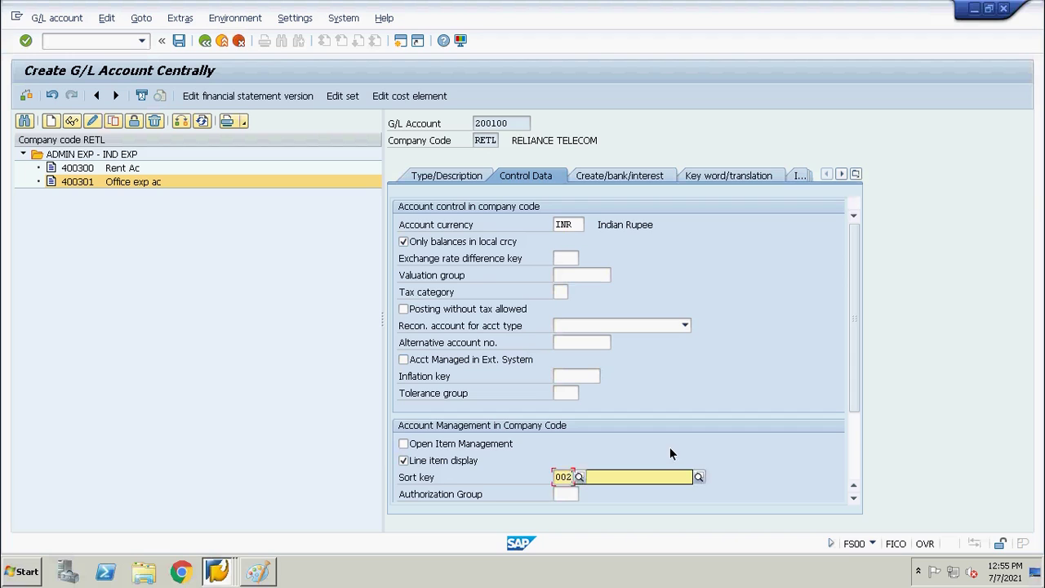
key("Return")
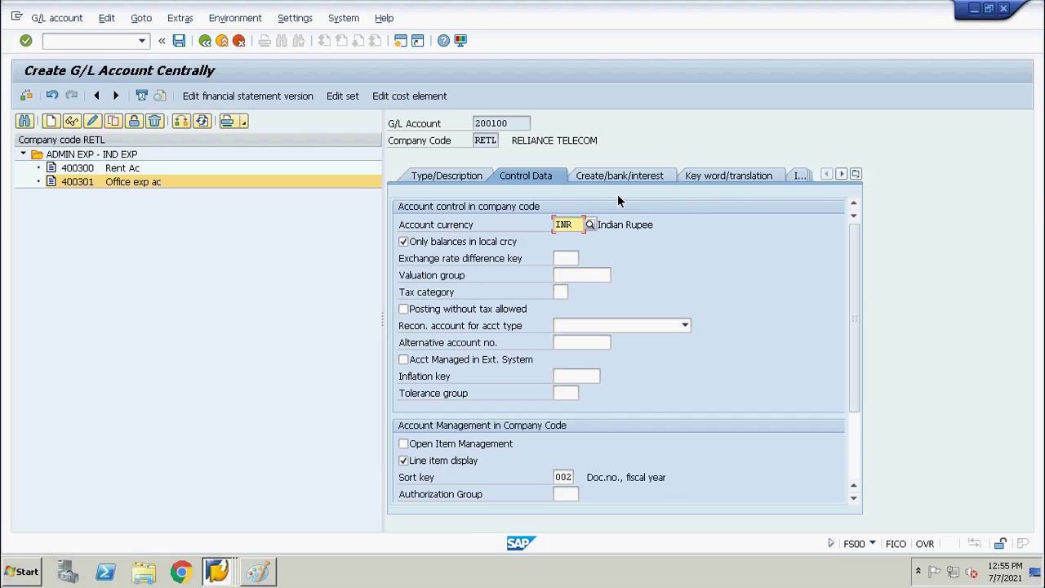
- Set the field status group of account 200100 to G005 for bank accounts and save the account
left_click(612, 177)
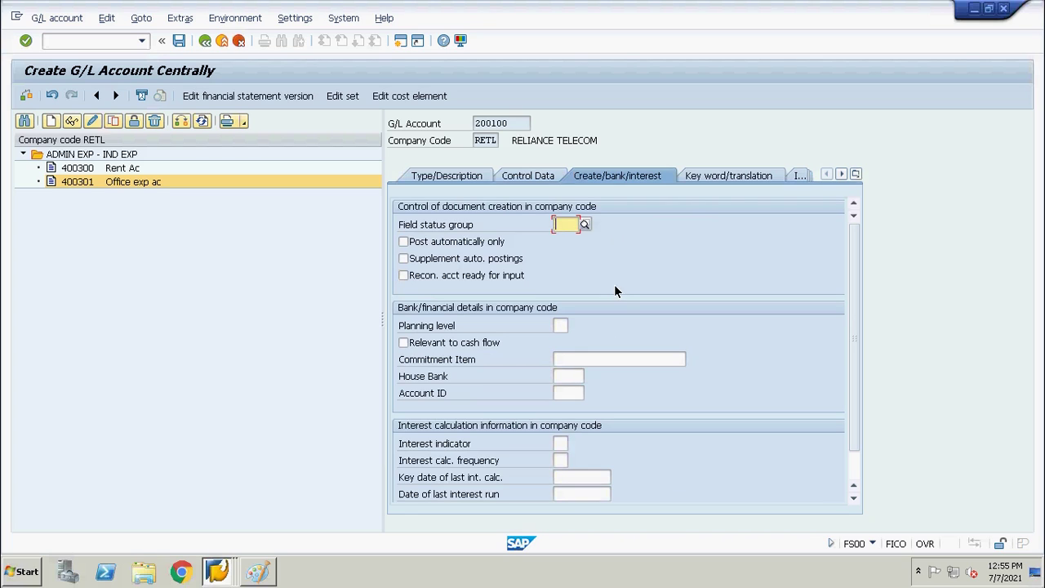
type("g005")
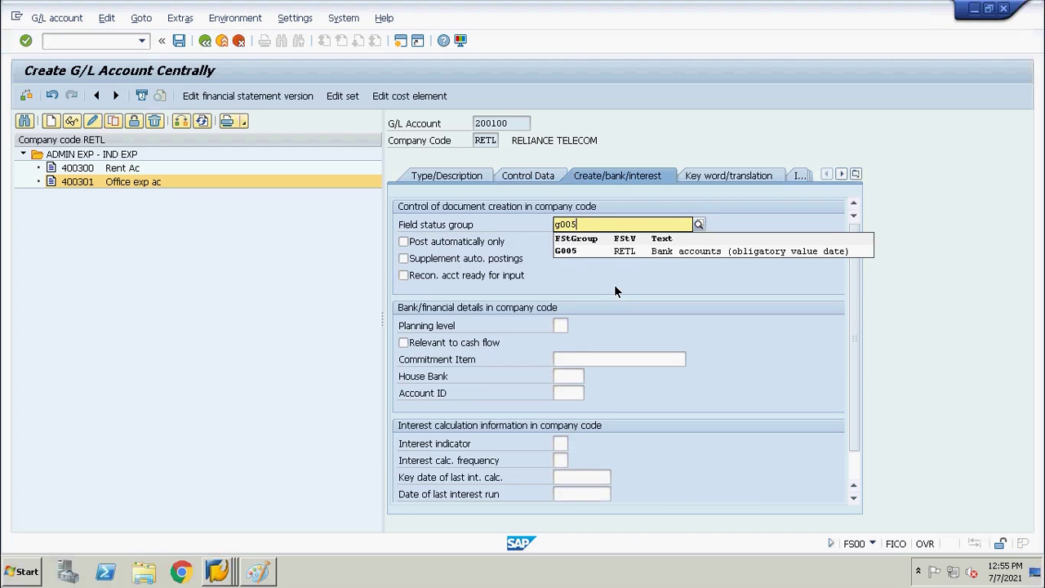
left_click(764, 251)
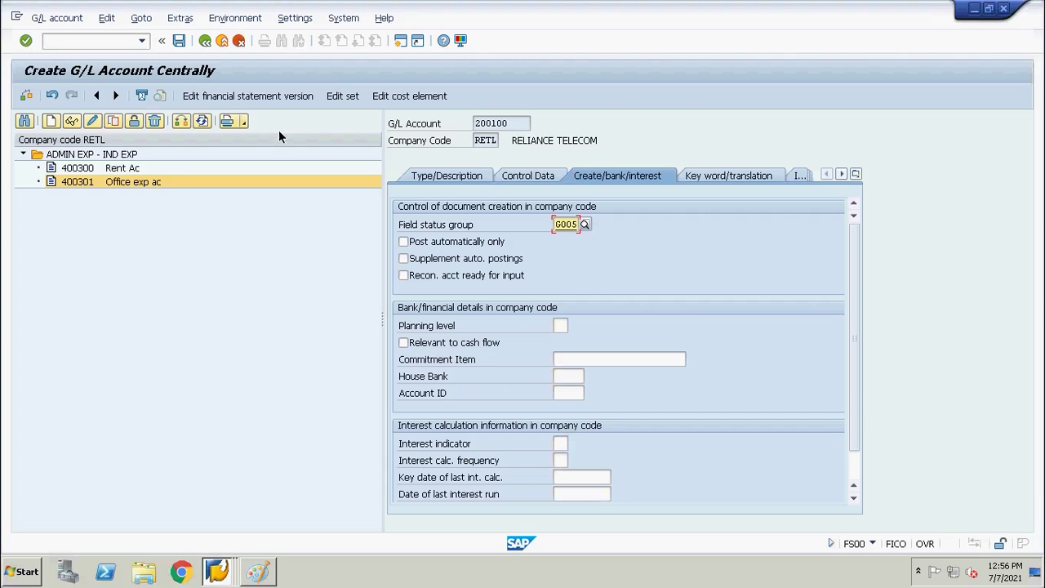
left_click(178, 41)
- Expand the ADMIN EXP - IND EXP group in the account list and review its accounts down to the CURR ASSET group
left_click(86, 156)
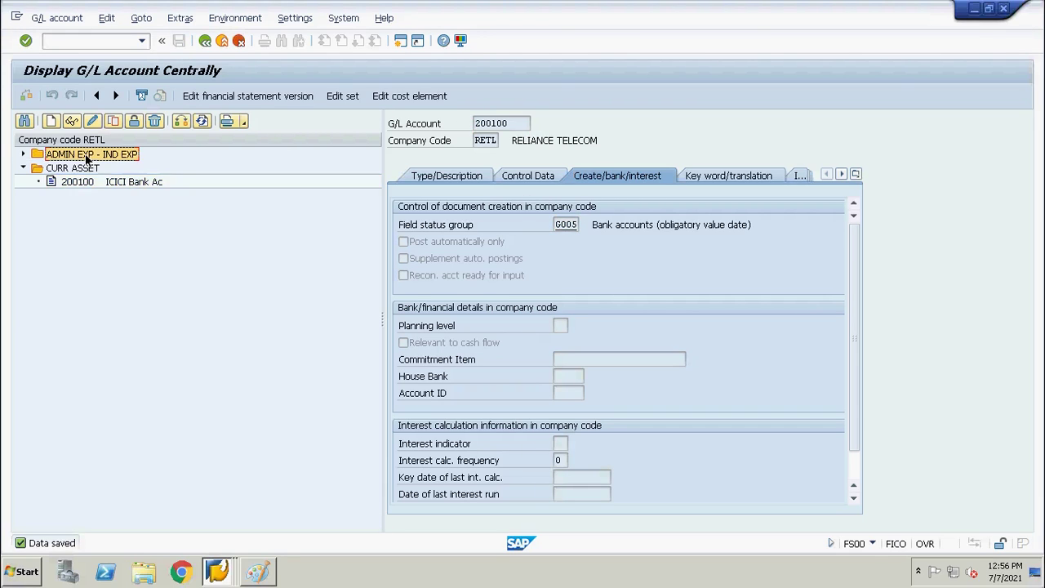
double_click(86, 156)
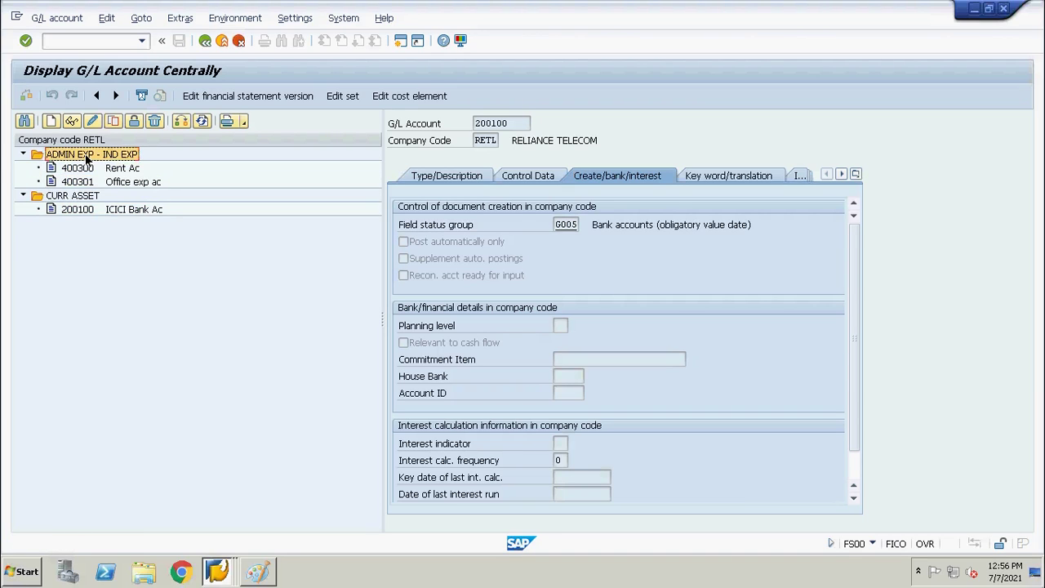
left_click(86, 156)
key("Down")
key("Down")
key("Down")
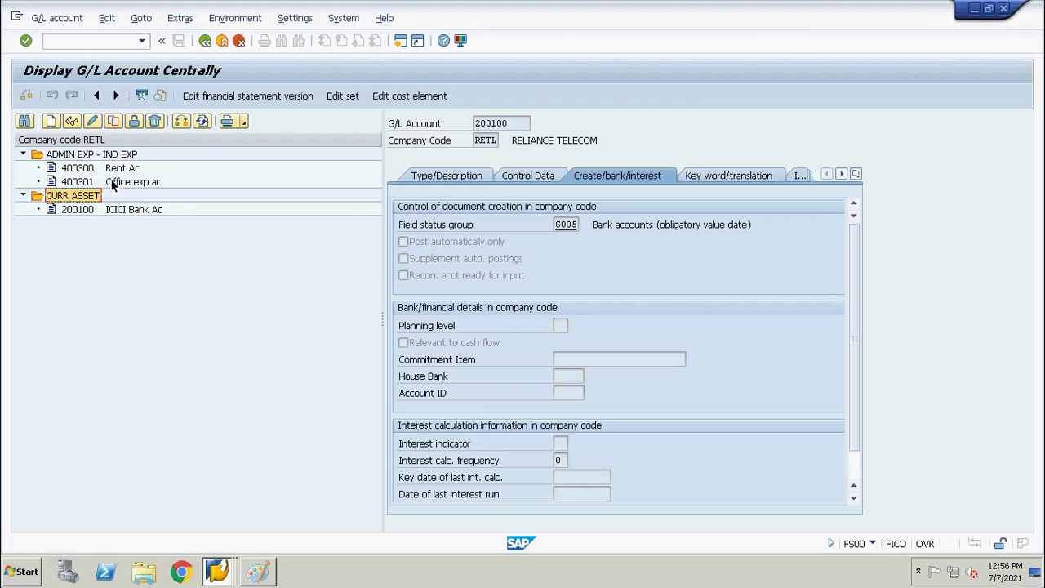
- Display the type and description data of rent account 400300 and office expense account 400301
left_click(94, 183)
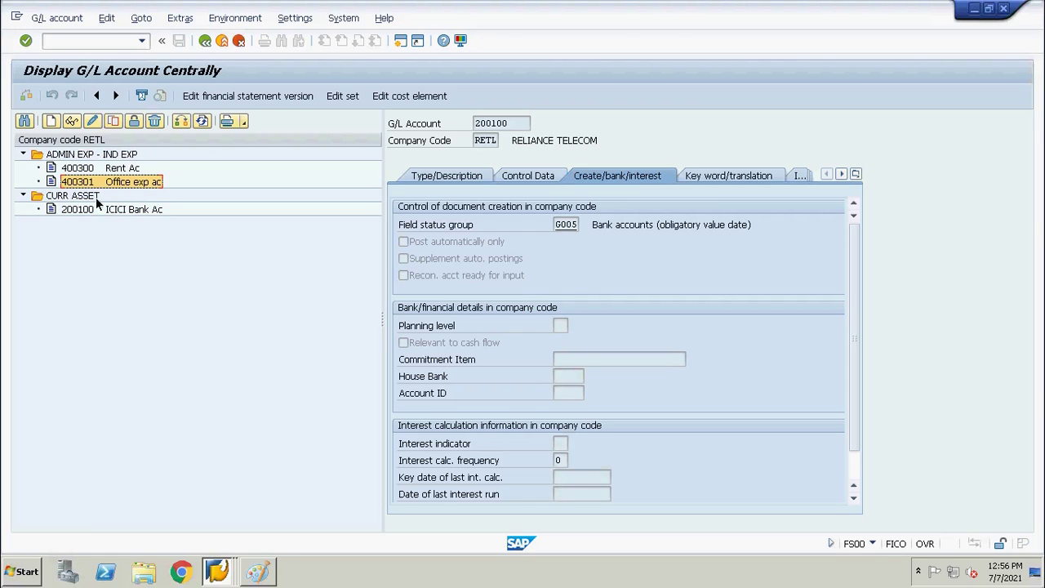
left_click(91, 211)
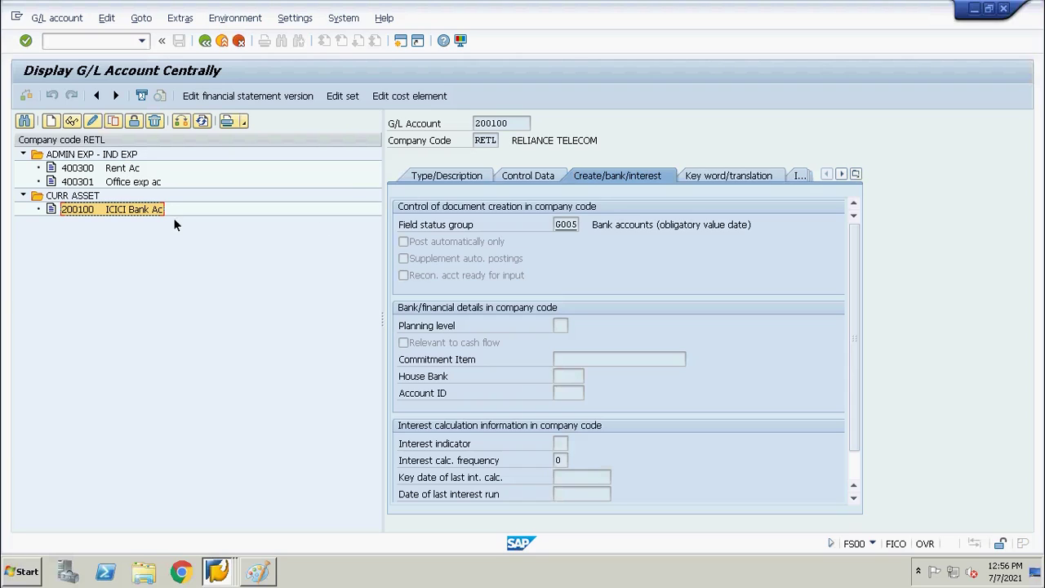
left_click(113, 172)
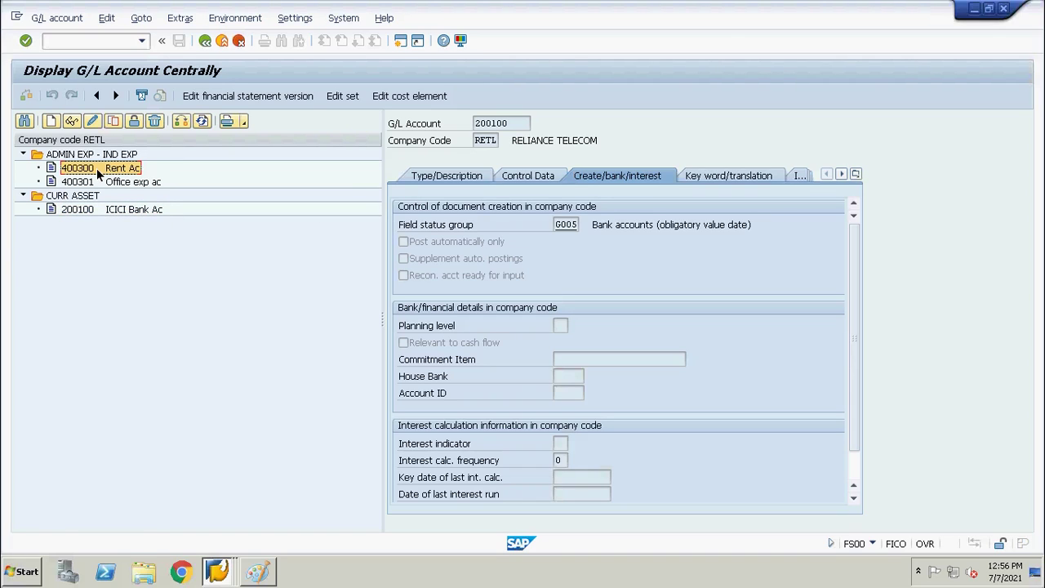
left_click(73, 124)
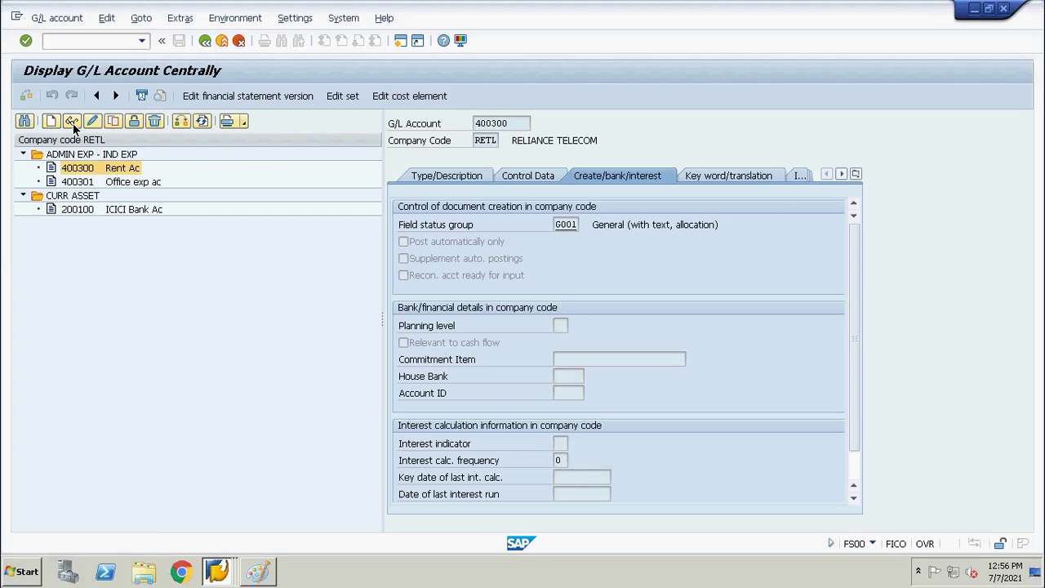
left_click(447, 177)
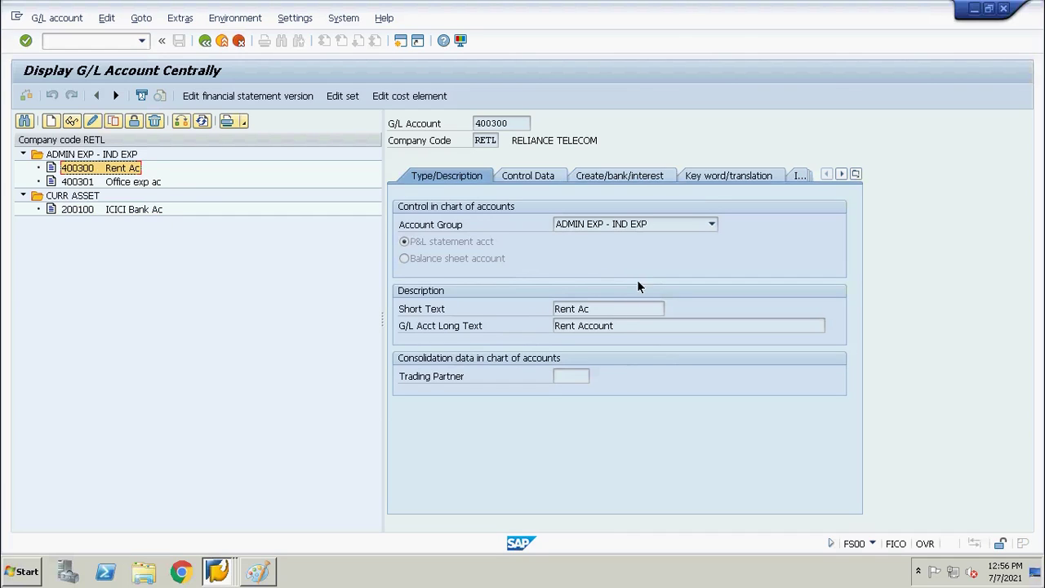
left_click(122, 182)
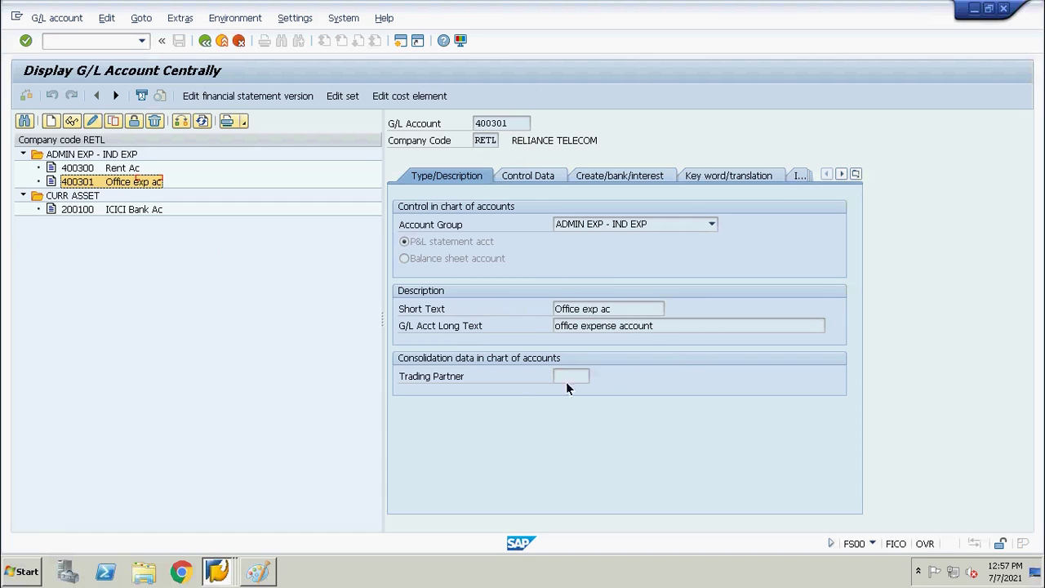
left_click(614, 310)
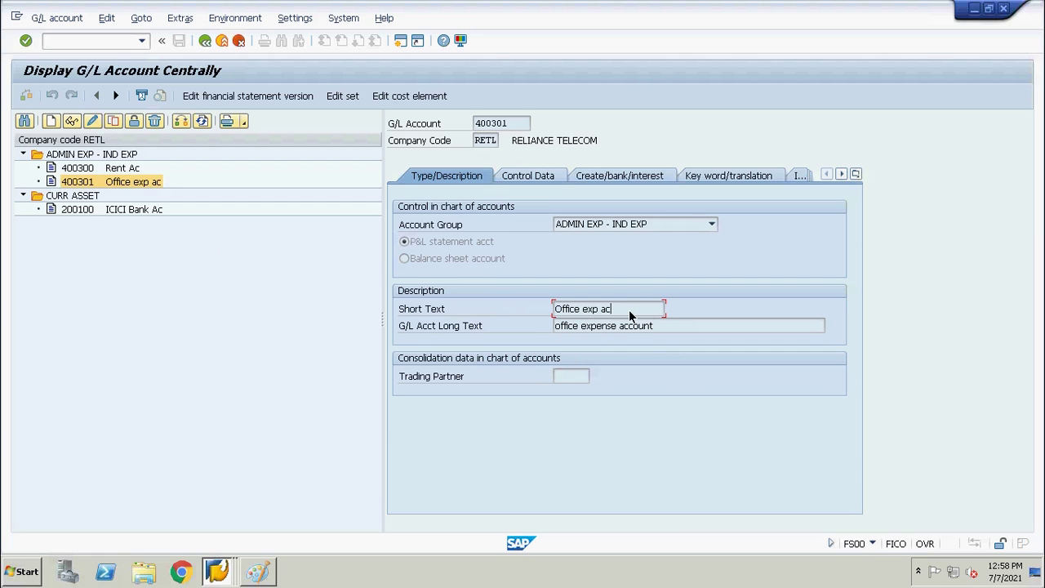
- Switch account 400301 to change mode and set its short text to "Office Exp A/c"
left_click(127, 186)
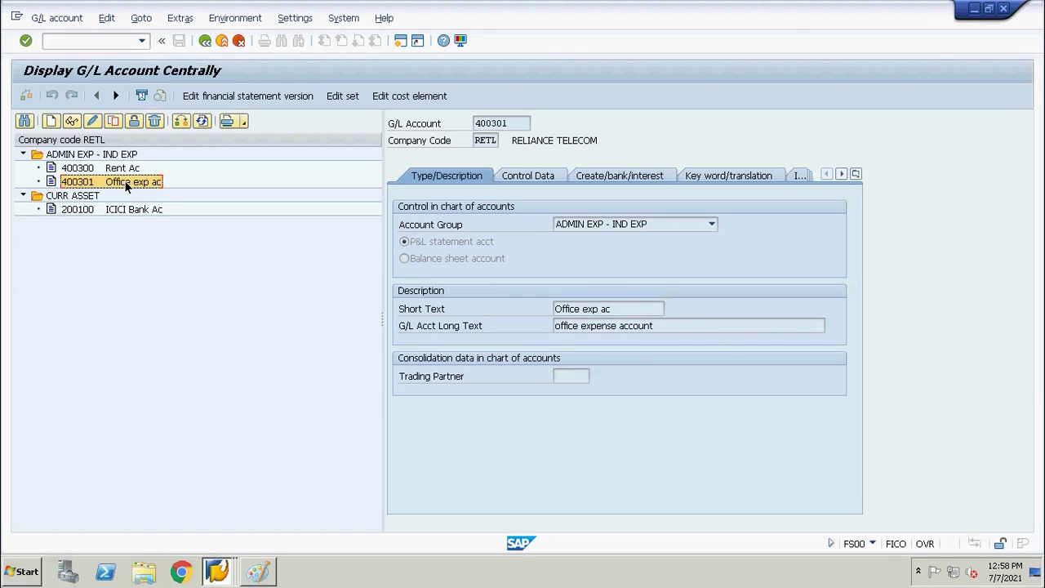
left_click(92, 123)
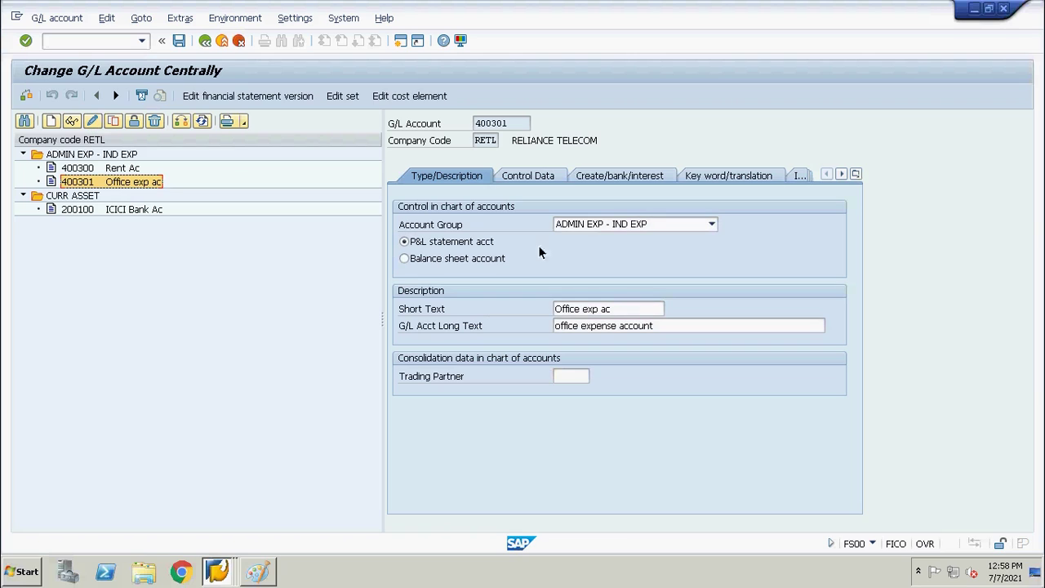
left_click(622, 308)
key("Return")
key("Tab")
key("Tab")
key("Tab")
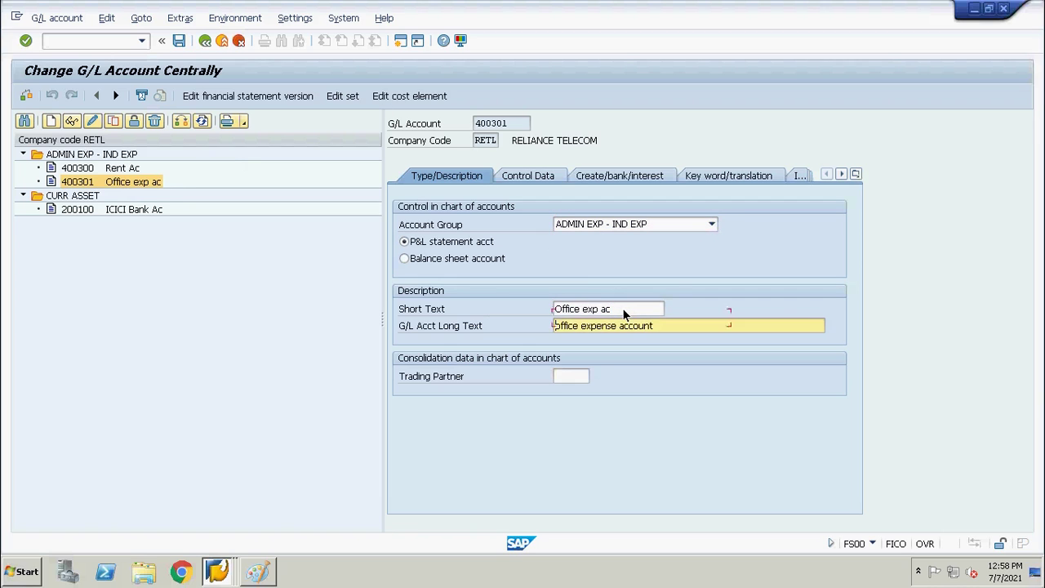
key("shift+Tab")
key("shift+Tab")
key("Right")
key("Right")
key("Right")
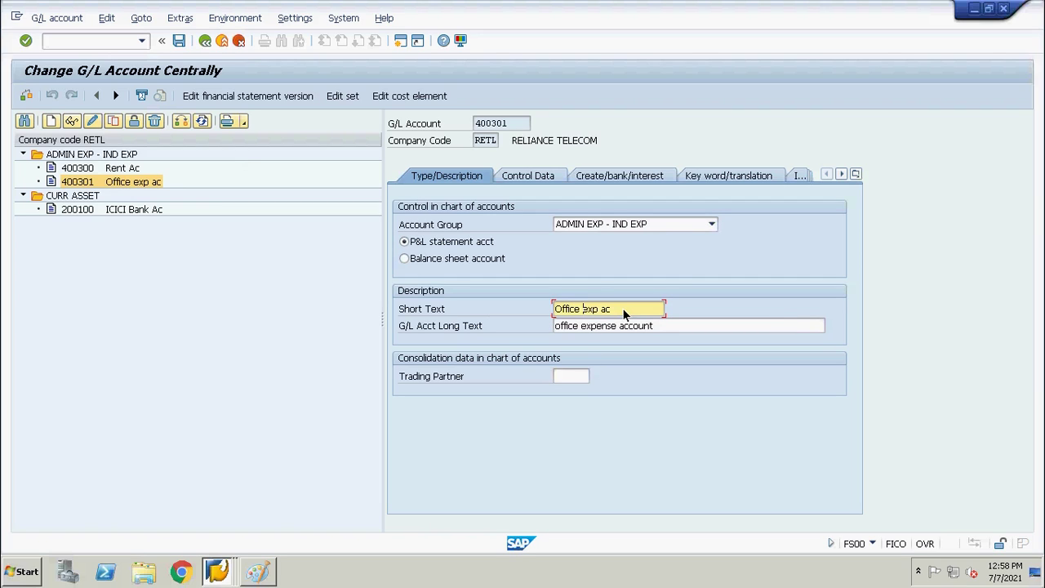
key("Delete")
key("Delete")
key("Delete")
key("Delete")
key("Delete")
key("Delete")
type("Ep")
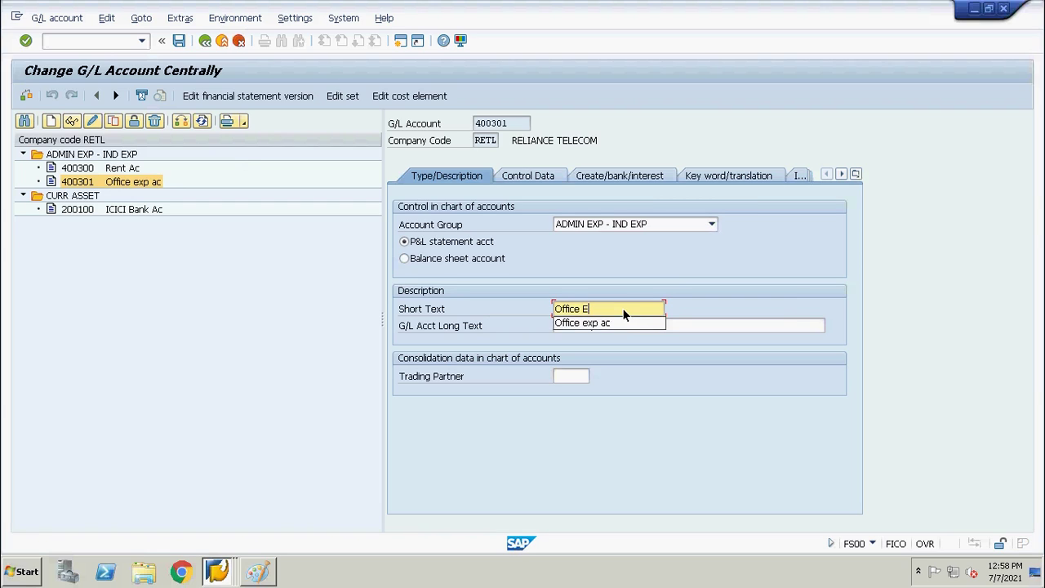
key("BackSpace")
key("BackSpace")
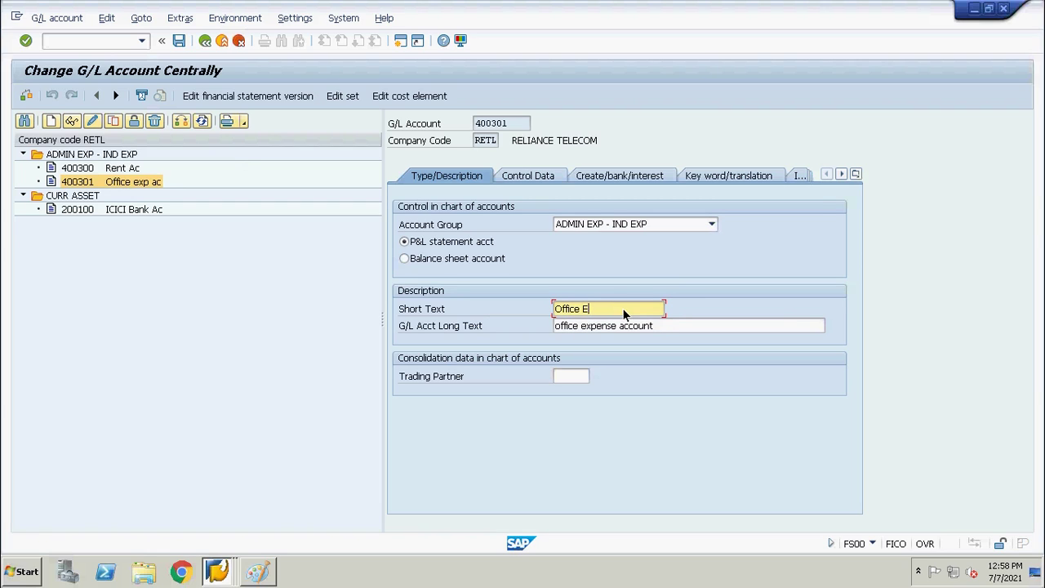
type("xp A")
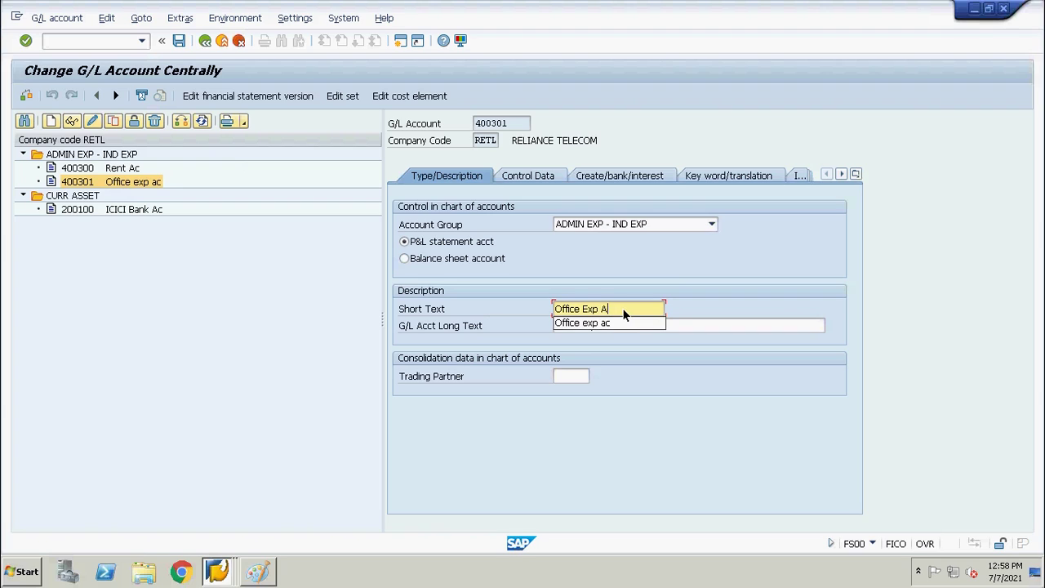
type("/c")
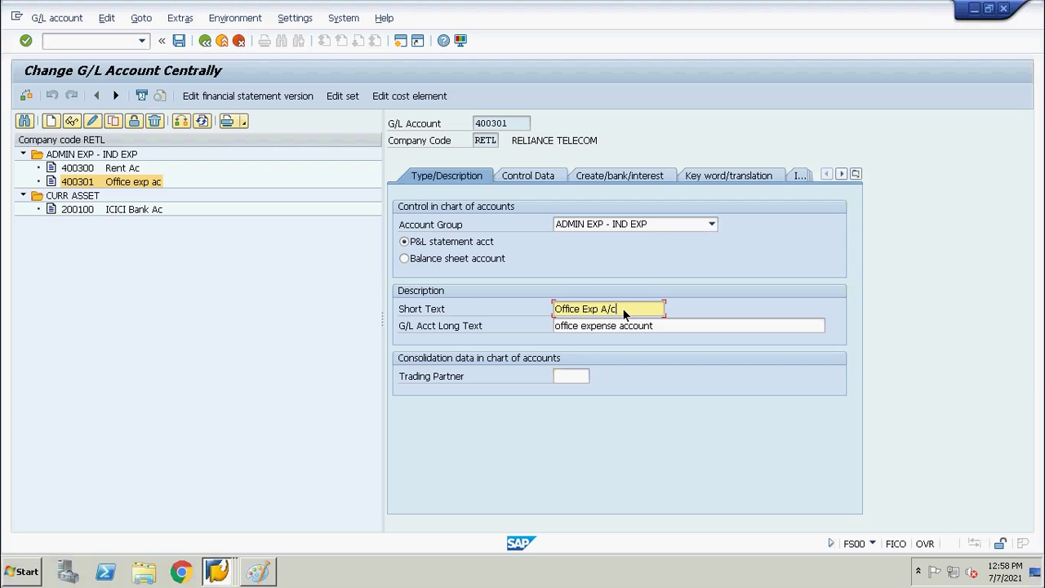
- Set the long text of account 400301 to "office Expense Account" and save the account
key("Down")
key("Delete")
key("Delete")
key("Delete")
key("Delete")
key("Delete")
key("Delete")
key("Delete")
key("Delete")
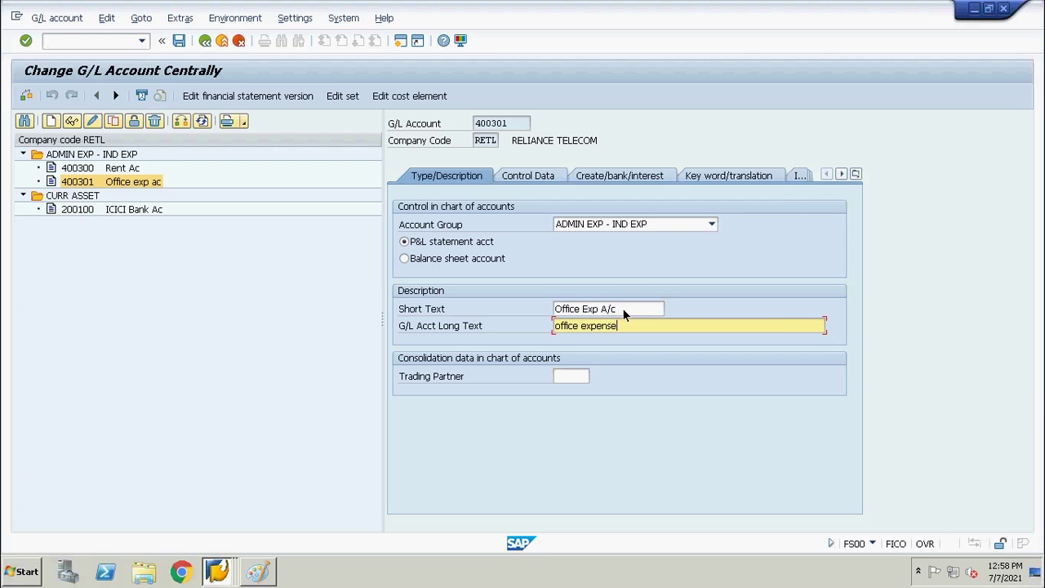
key("BackSpace")
key("BackSpace")
key("BackSpace")
key("BackSpace")
key("BackSpace")
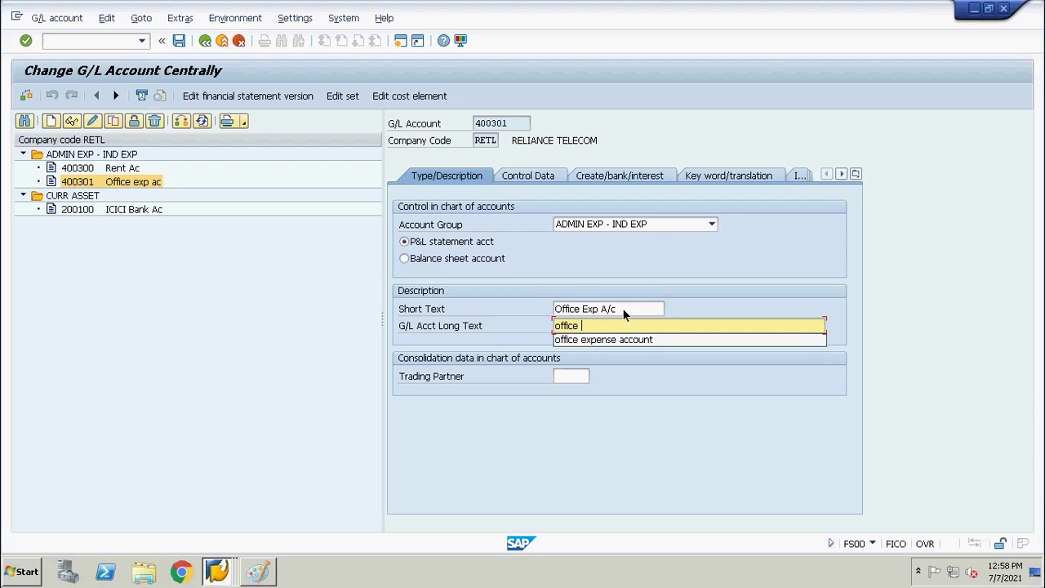
type("Expense Account")
key("Escape")
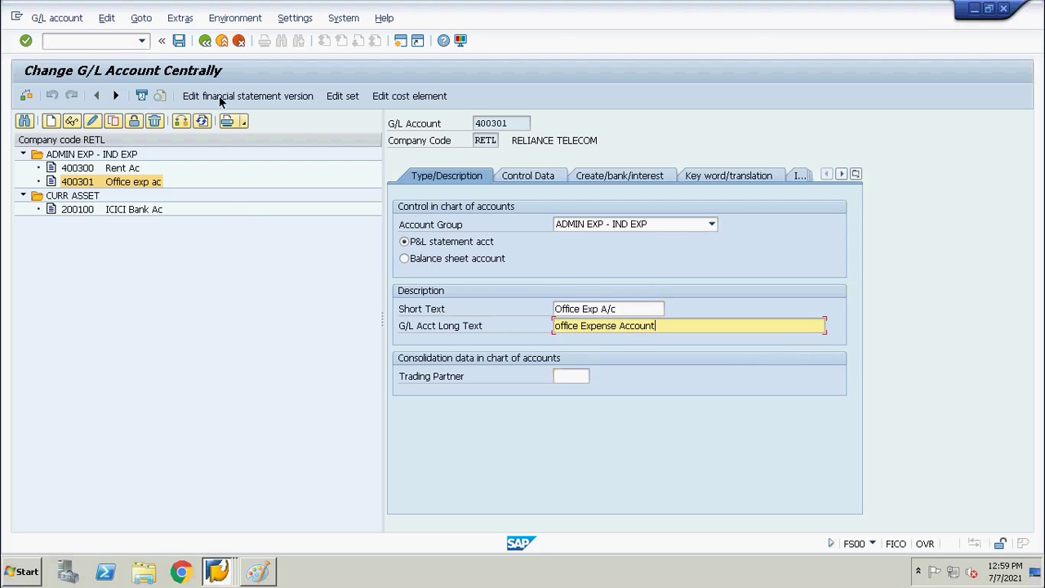
left_click(180, 45)
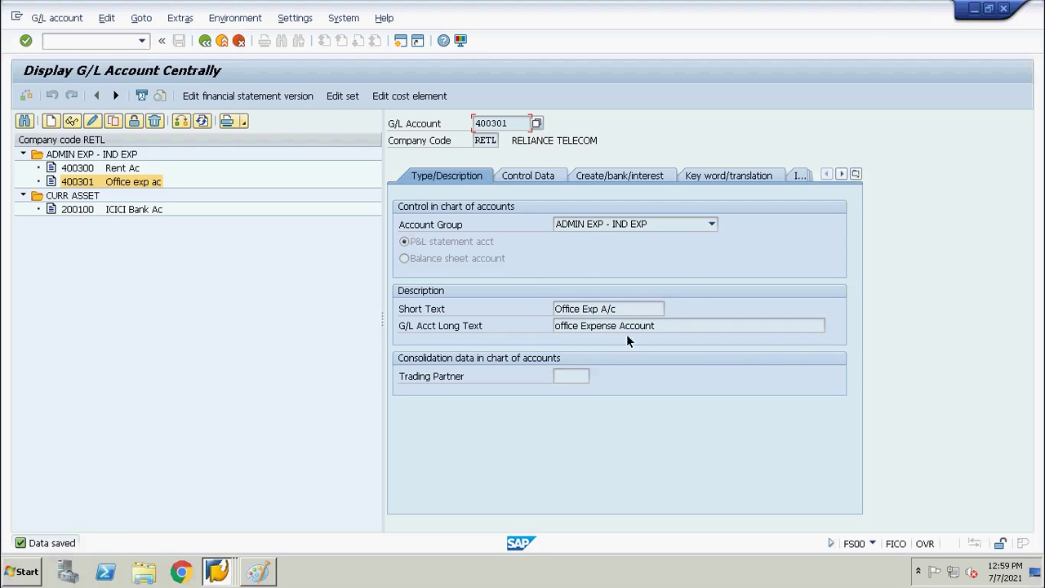
- Refresh the account list and expand the ADMIN EXP - IND EXP group
left_click(141, 187)
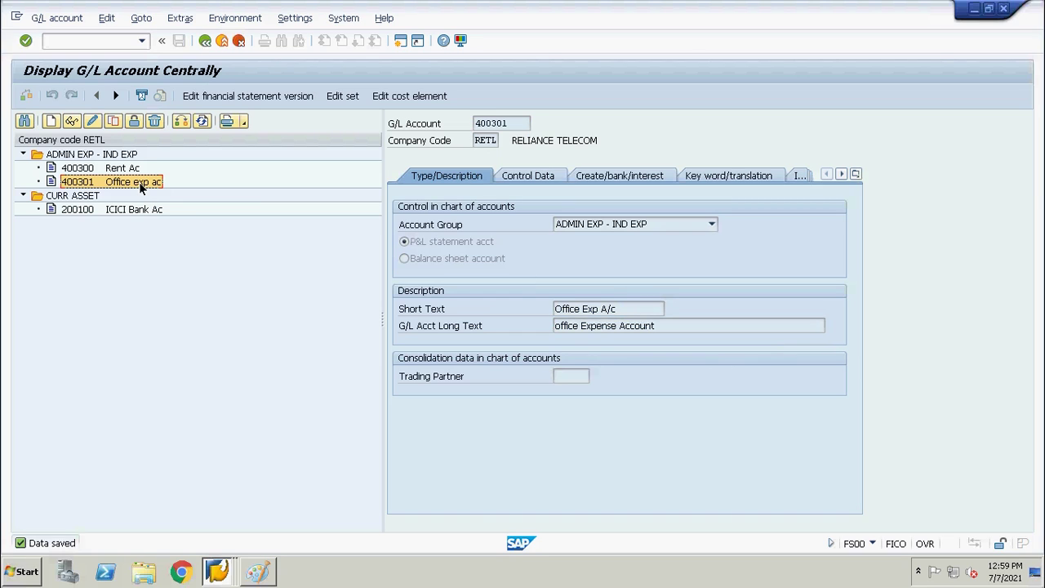
left_click(204, 122)
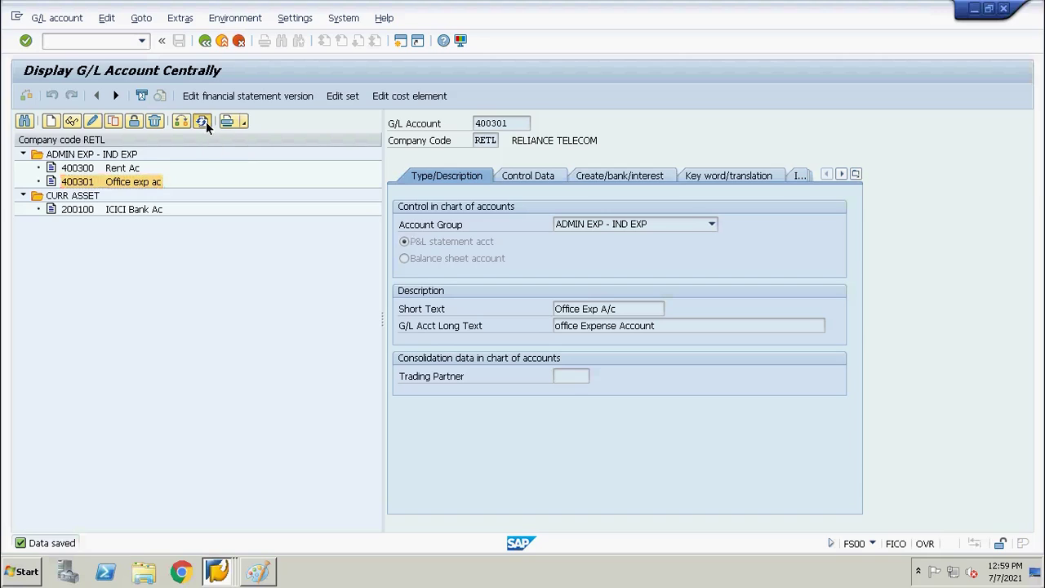
double_click(108, 155)
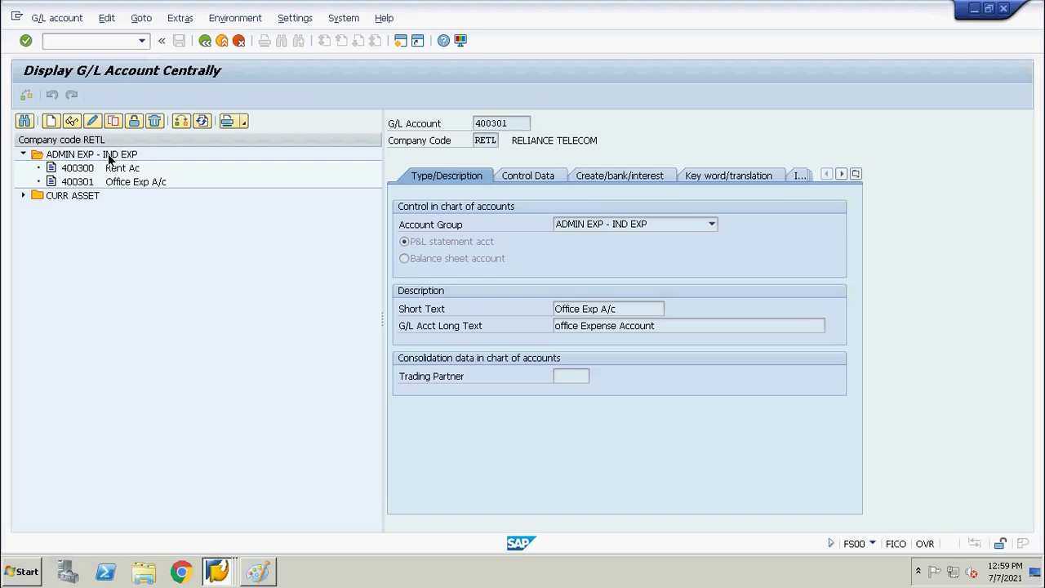
- Review the field status group and the type and description data of account 400301
left_click(153, 185)
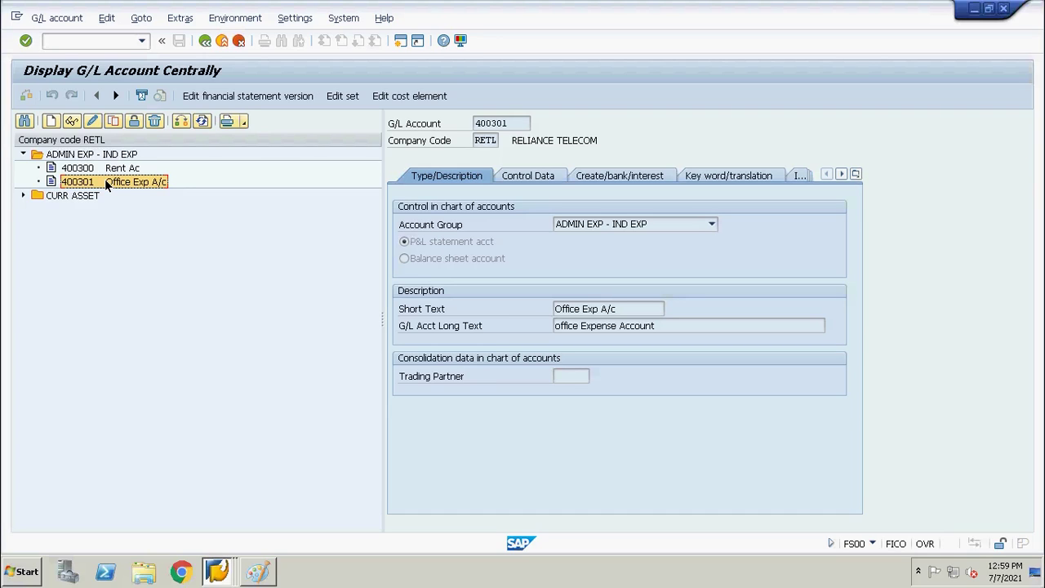
left_click(535, 177)
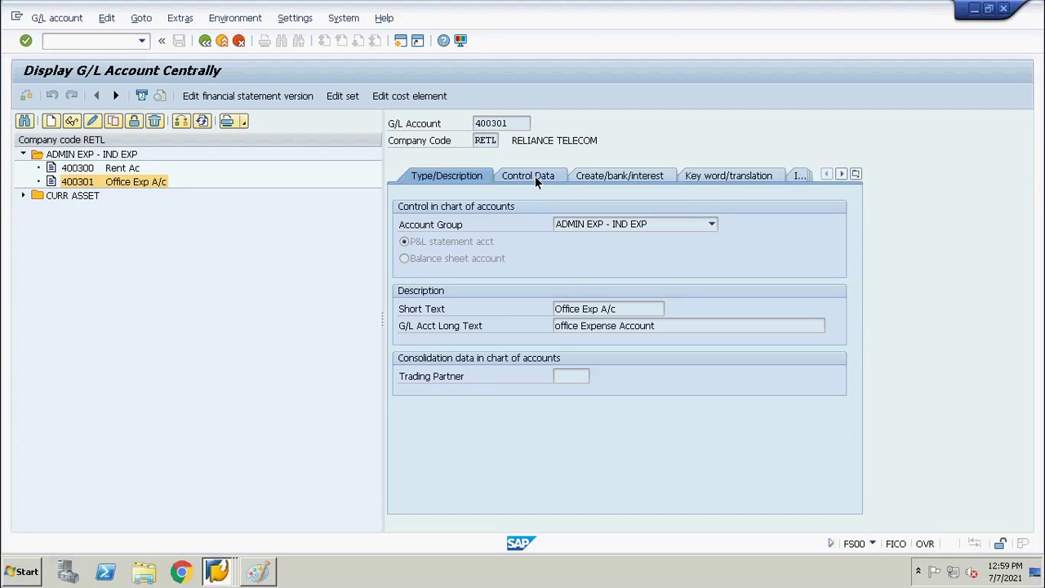
left_click(618, 175)
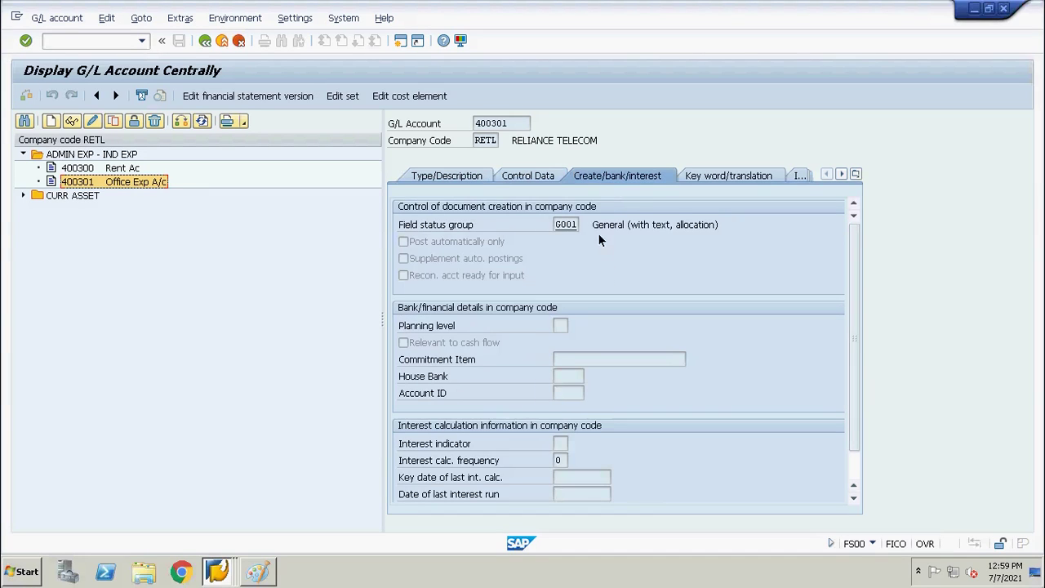
left_click(470, 175)
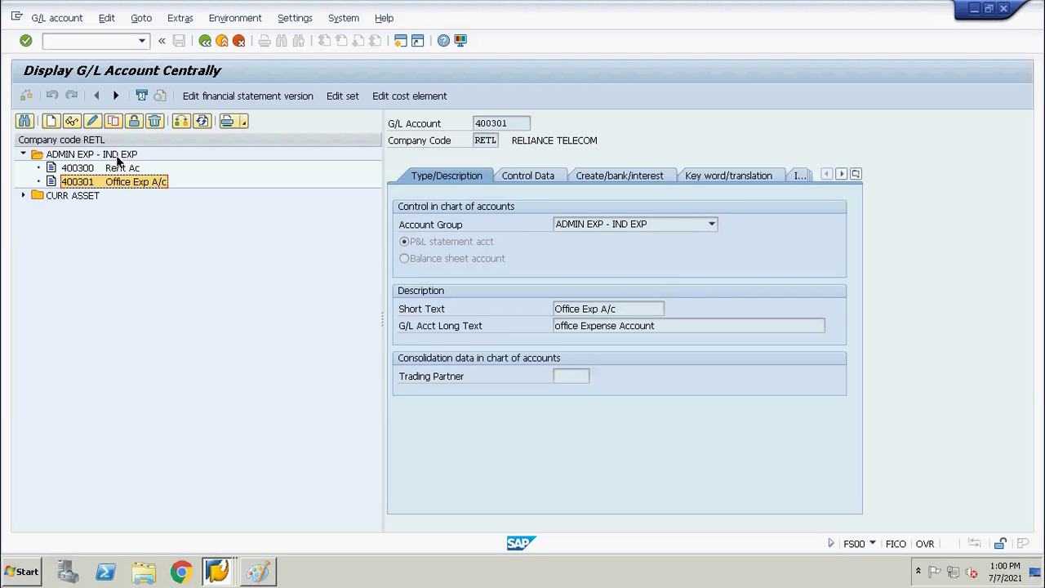
- Copy account 400301 to a new G/L account 400302 in company code RETL
right_click(116, 185)
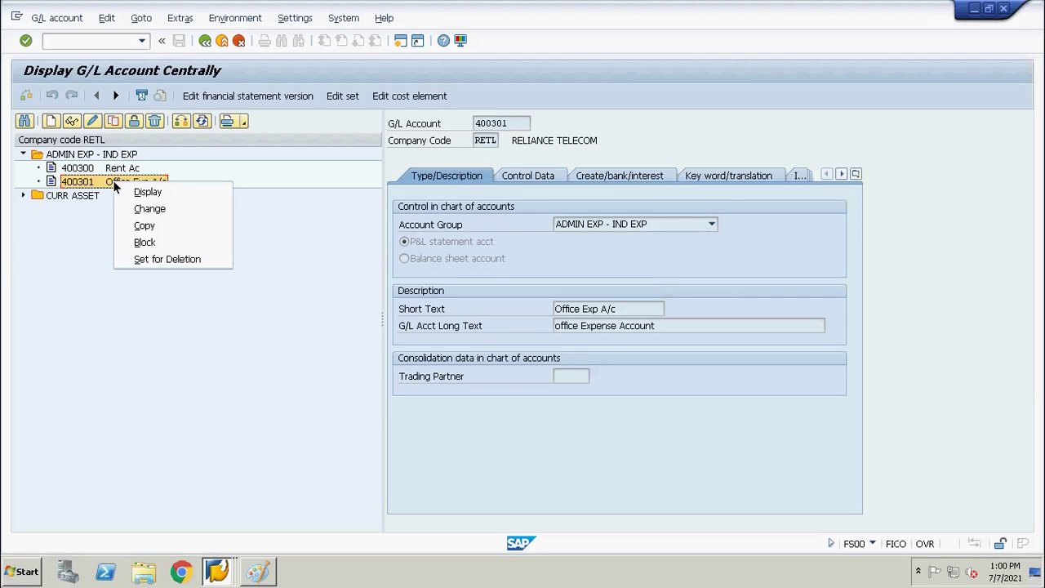
left_click(139, 226)
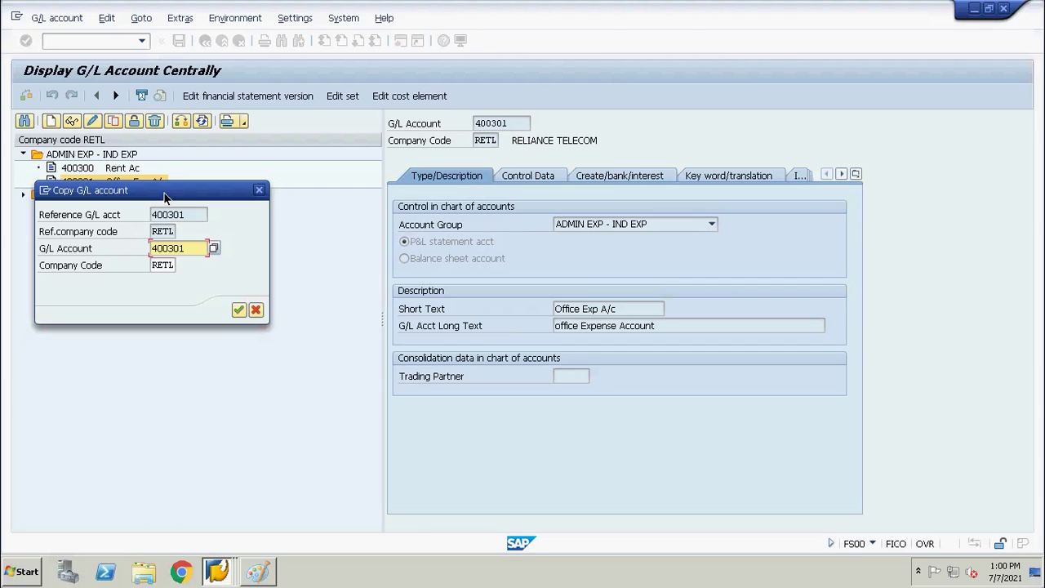
left_click_drag(199, 239, 188, 235)
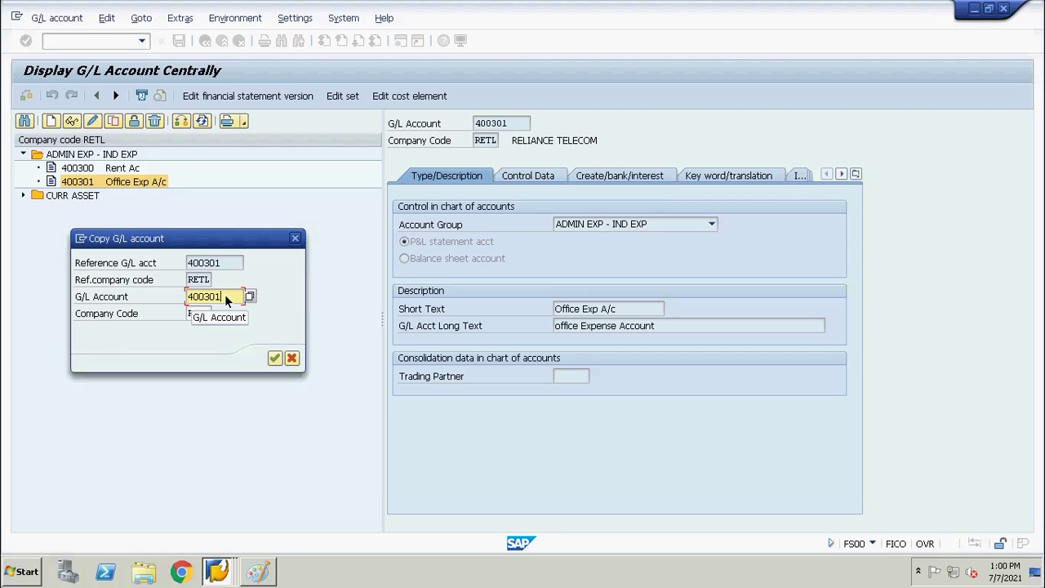
key("BackSpace")
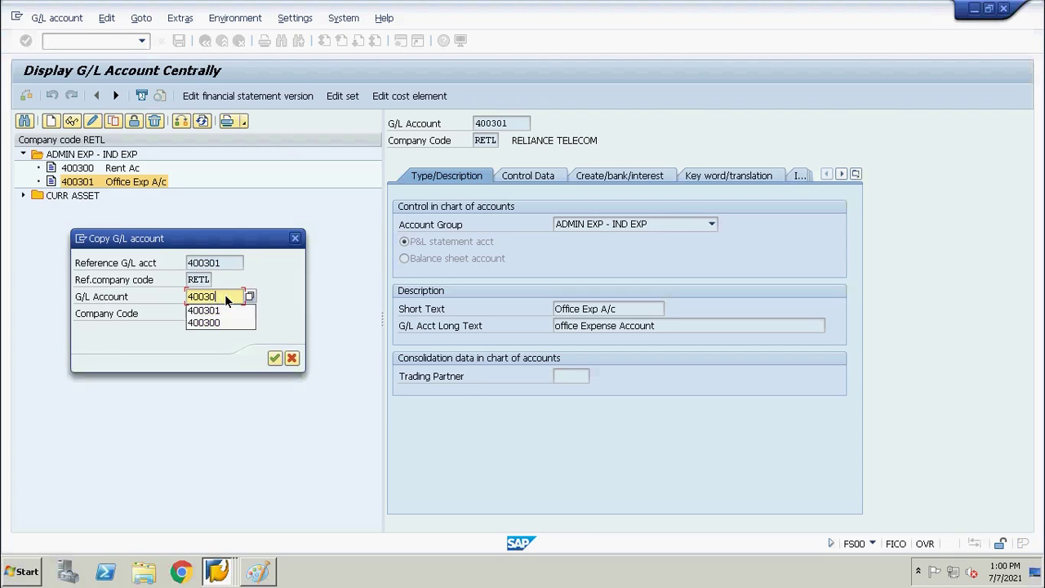
type("2")
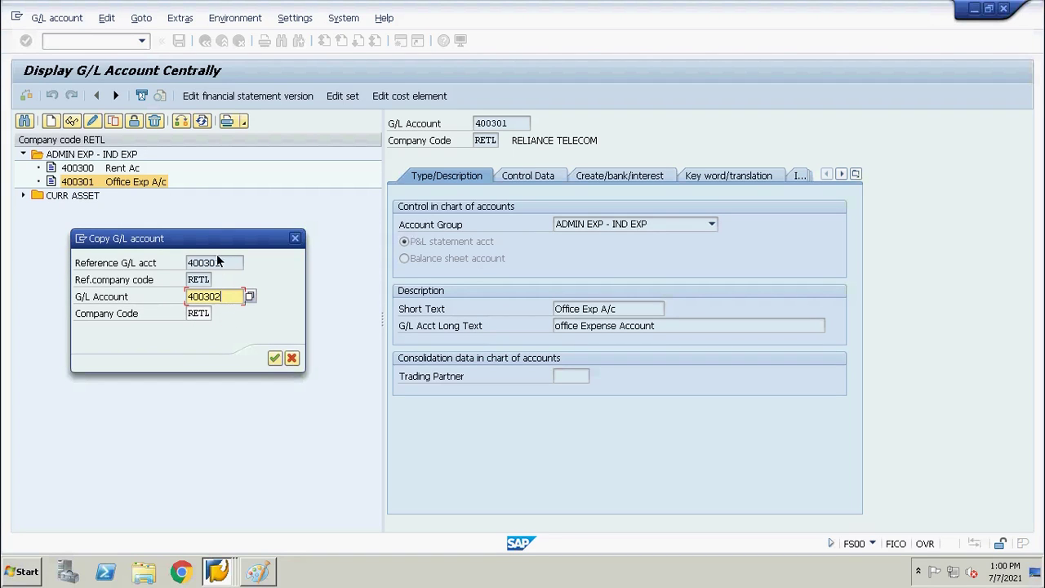
left_click(275, 359)
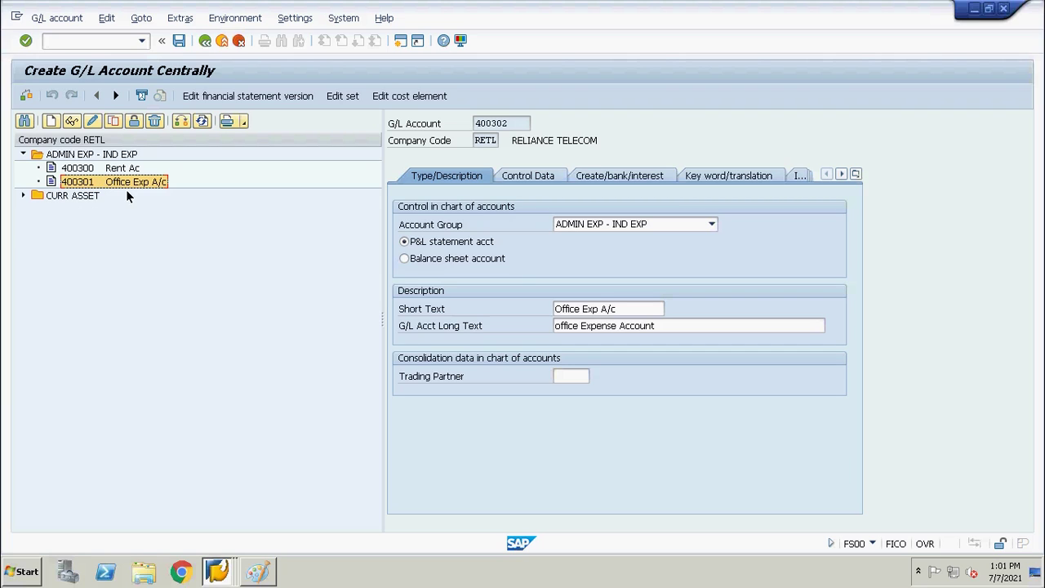
- Replace the short text of account 400302 with "Tel bill acc"
left_click(632, 310)
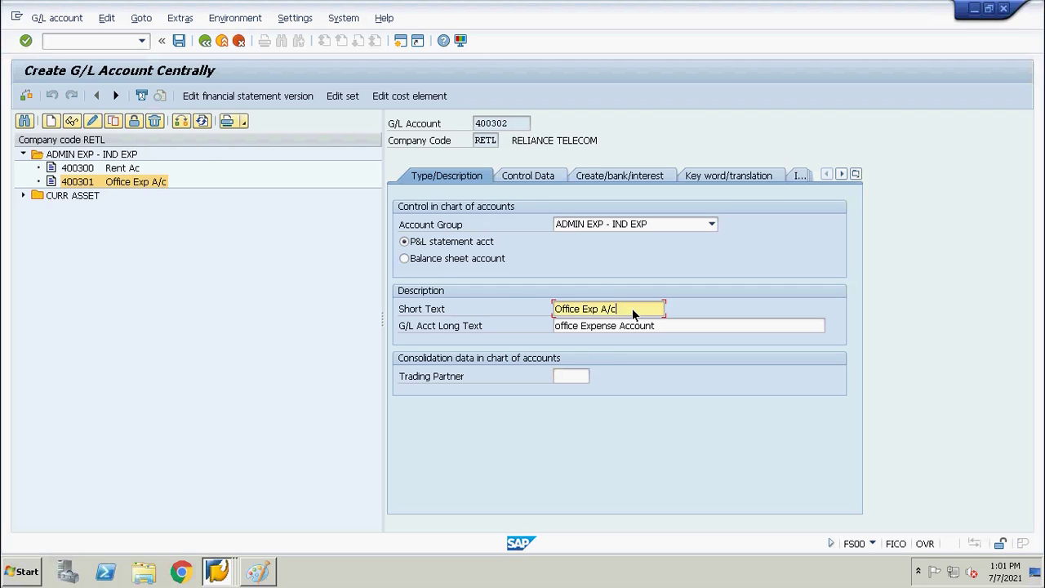
key("BackSpace")
key("BackSpace")
key("BackSpace")
key("BackSpace")
key("BackSpace")
key("BackSpace")
key("BackSpace")
key("BackSpace")
key("BackSpace")
key("BackSpace")
key("BackSpace")
key("BackSpace")
key("BackSpace")
key("BackSpace")
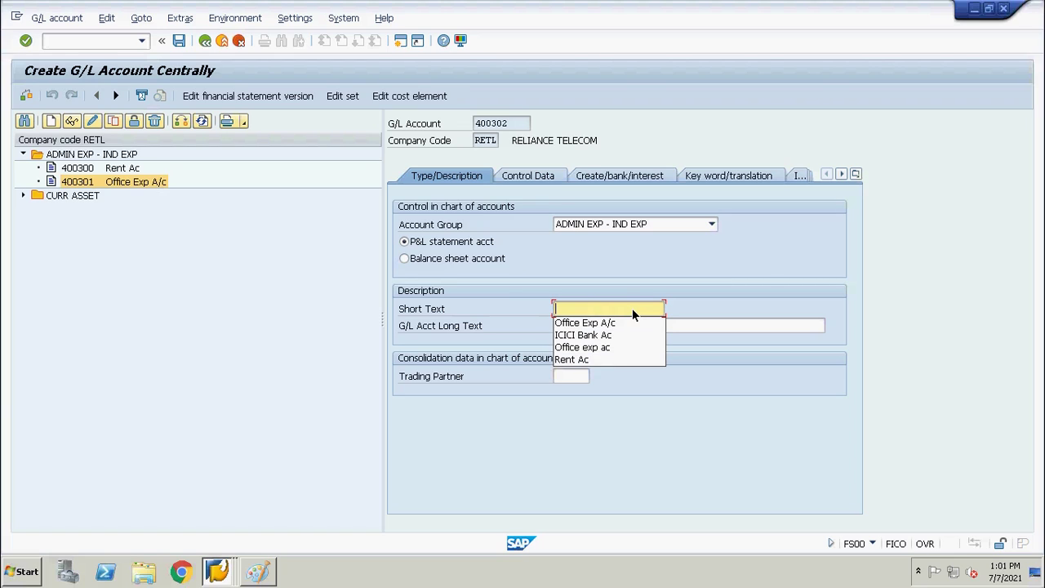
type("TEl Bill")
key("BackSpace")
key("BackSpace")
key("BackSpace")
key("BackSpace")
key("BackSpace")
key("BackSpace")
key("BackSpace")
key("BackSpace")
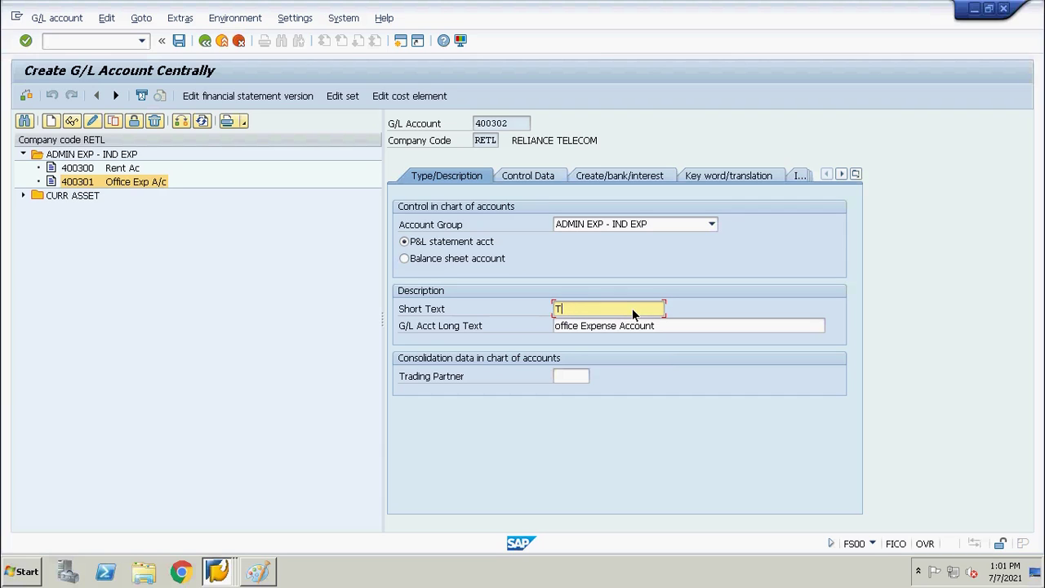
type("el bill ac")
type("c")
key("Tab")
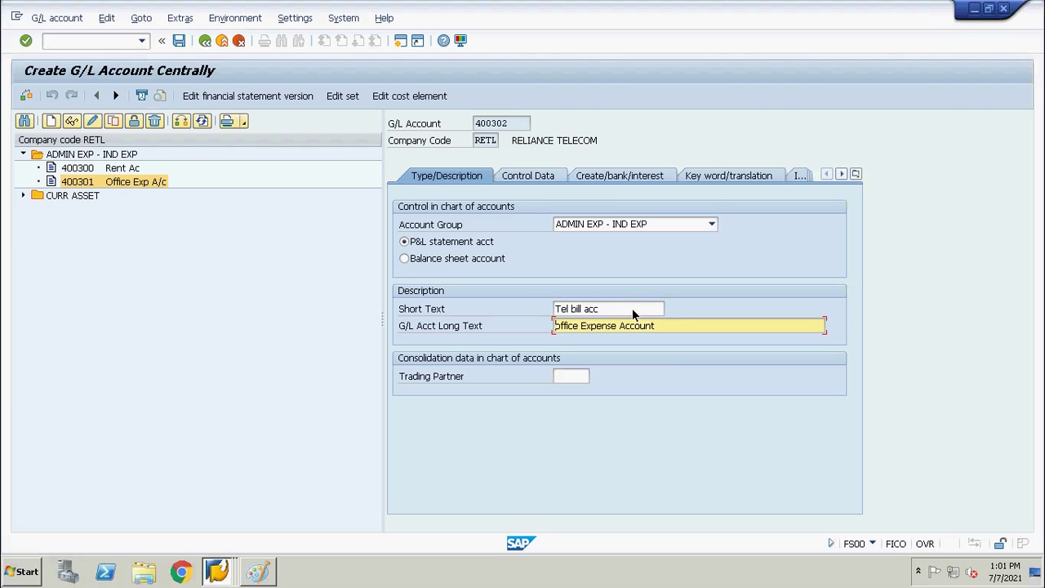
- Replace the long text of account 400302 with "Tel bill account"
key("Delete")
key("Delete")
key("Delete")
key("Delete")
key("Delete")
key("Delete")
key("Delete")
key("Delete")
key("Delete")
key("Delete")
key("Delete")
key("Delete")
key("Delete")
key("Delete")
key("Delete")
key("Delete")
key("Delete")
key("Delete")
key("Delete")
key("Delete")
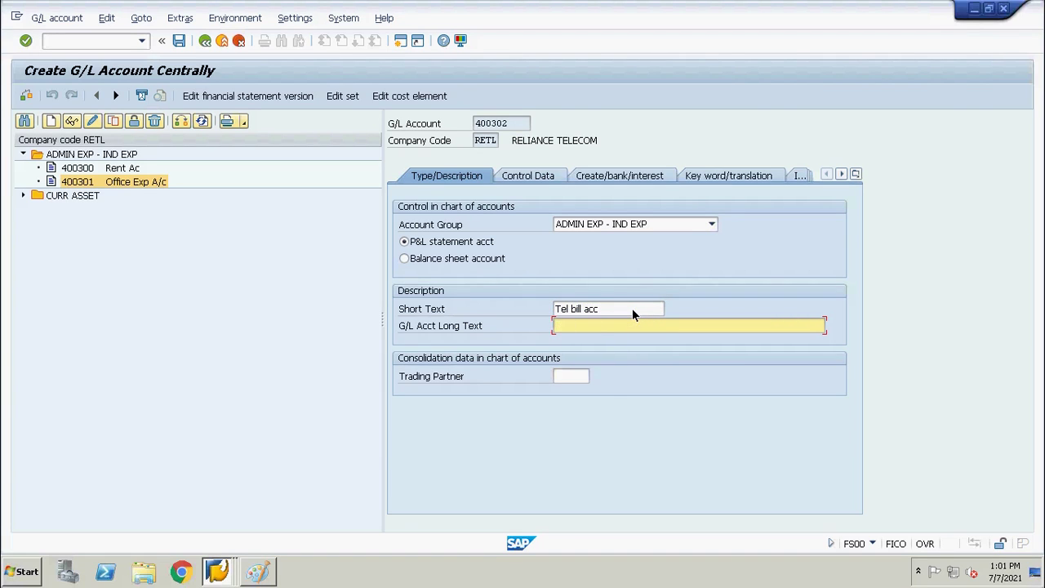
type("Tel bill account")
key("Return")
- Check the control data and descriptions of account 400302 and save the new account
left_click(527, 180)
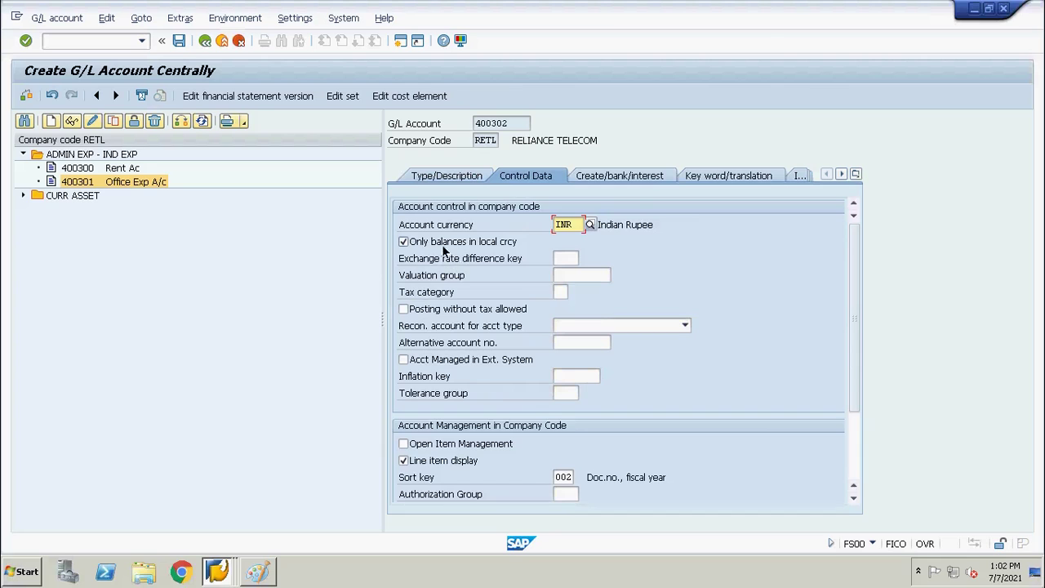
left_click(629, 176)
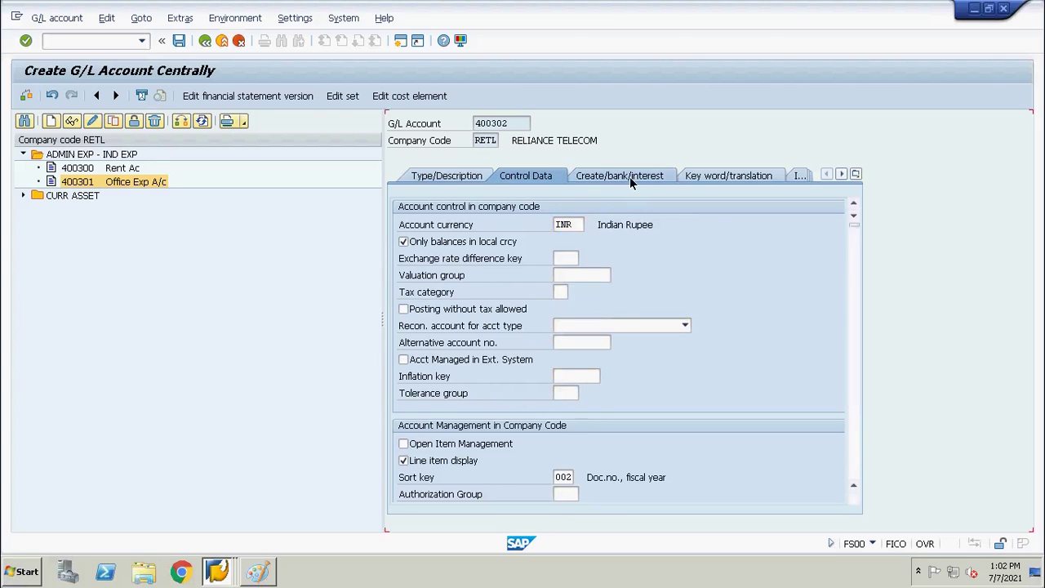
left_click(441, 178)
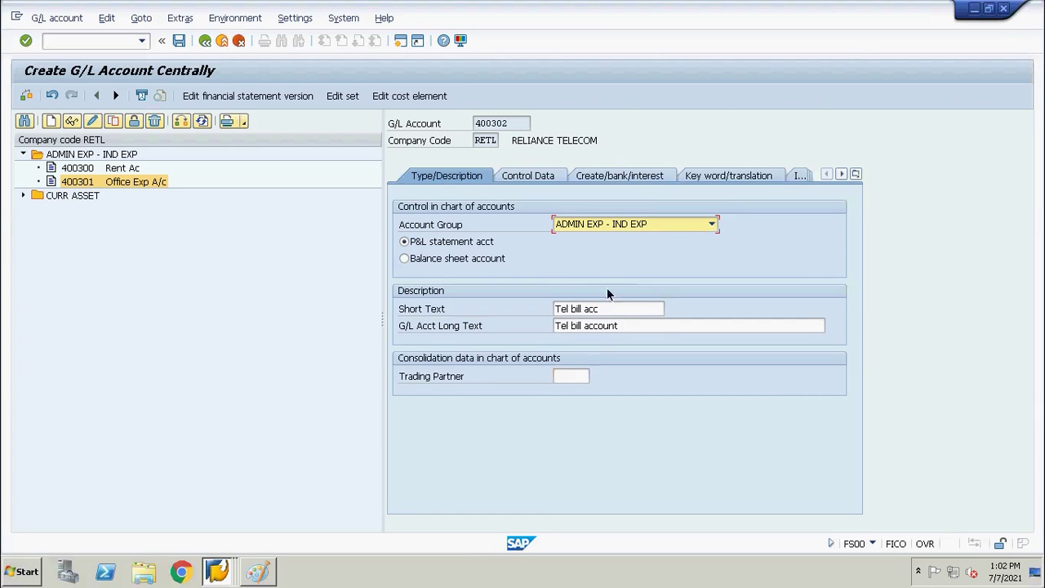
left_click(178, 40)
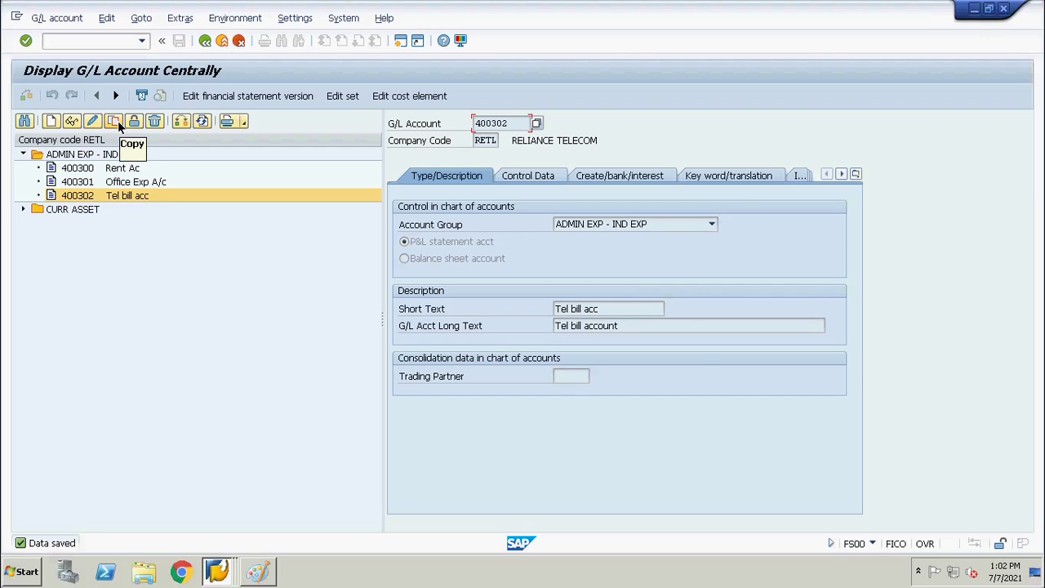
- View the block options of account 400302, and switch the account list to company code FT01
left_click(121, 195)
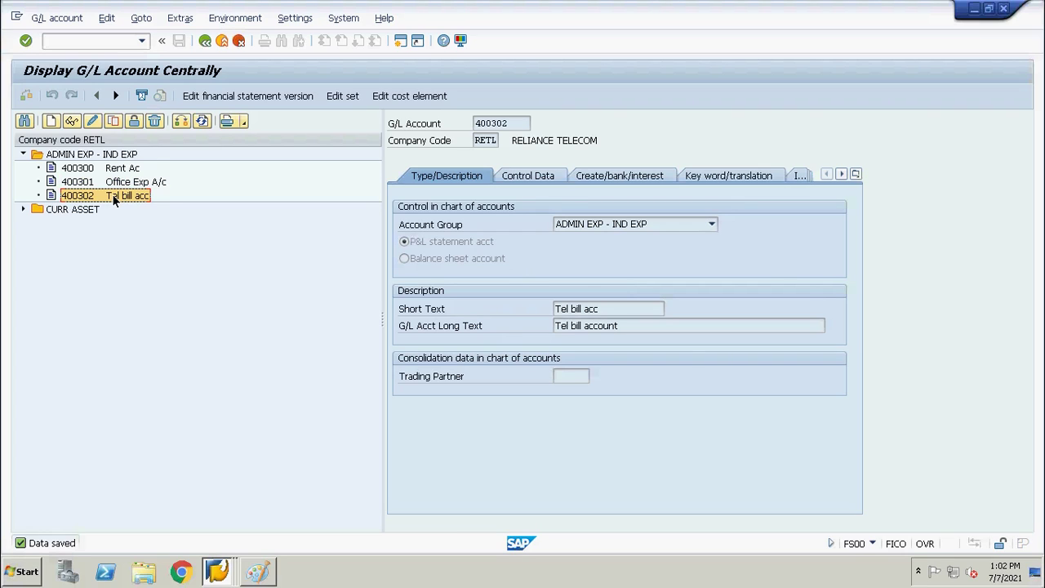
left_click(134, 122)
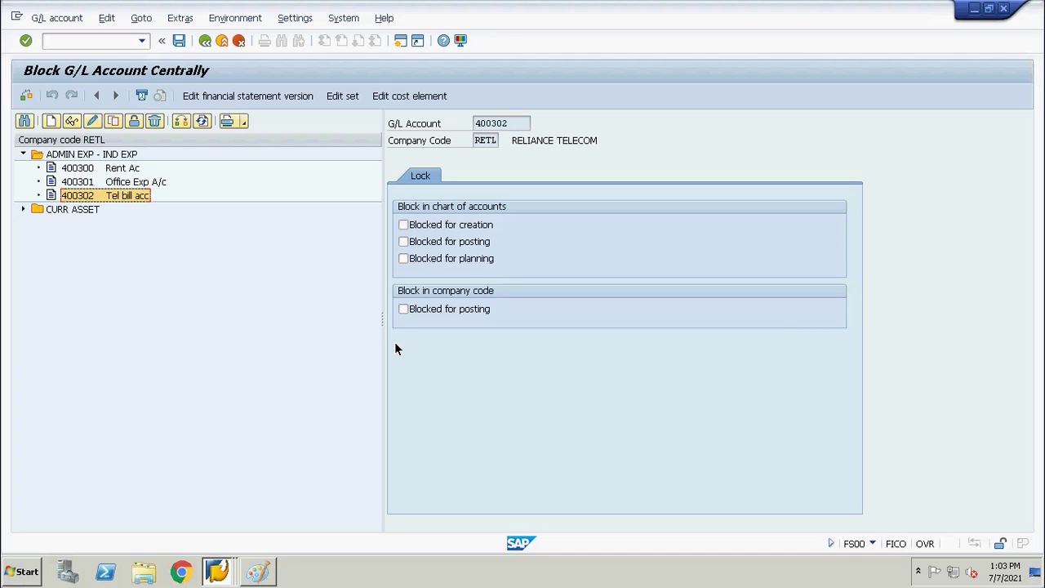
left_click(184, 124)
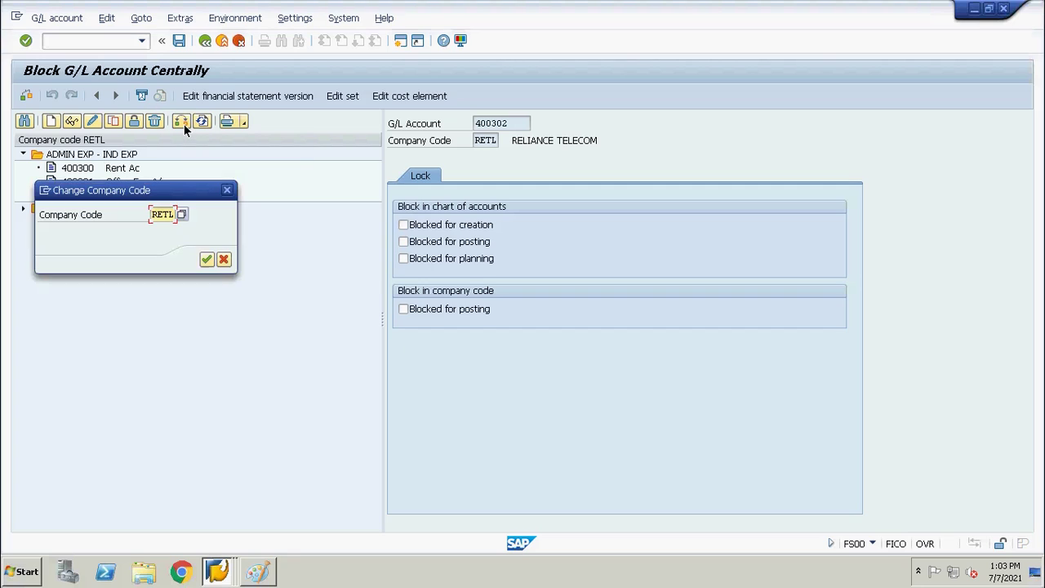
key("BackSpace")
key("BackSpace")
key("BackSpace")
key("BackSpace")
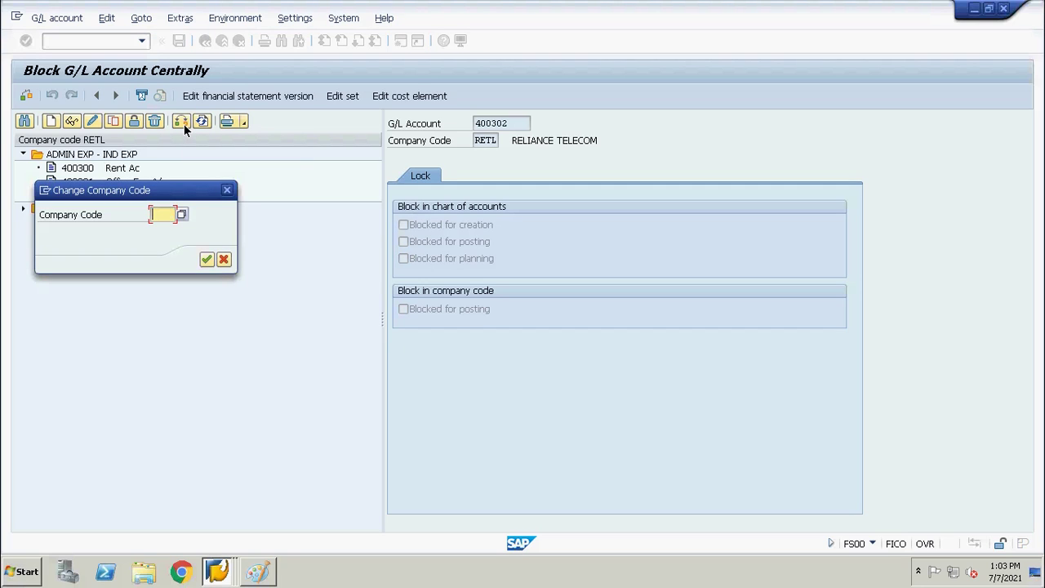
type("FT01")
key("Return")
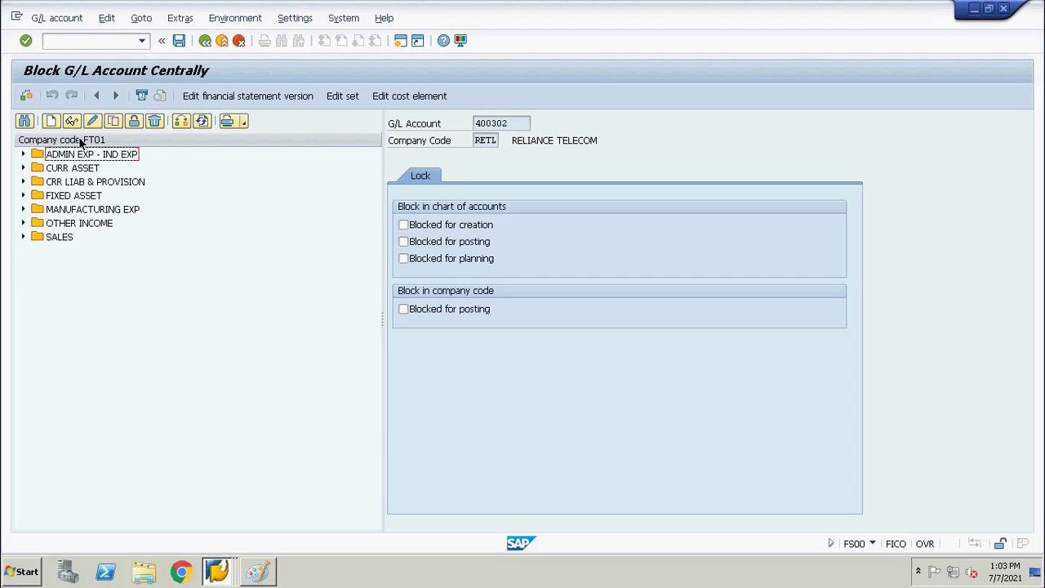
- Block FT01 account 400301 for creation, posting and planning in the chart of accounts and for posting in the company code, and save
double_click(78, 154)
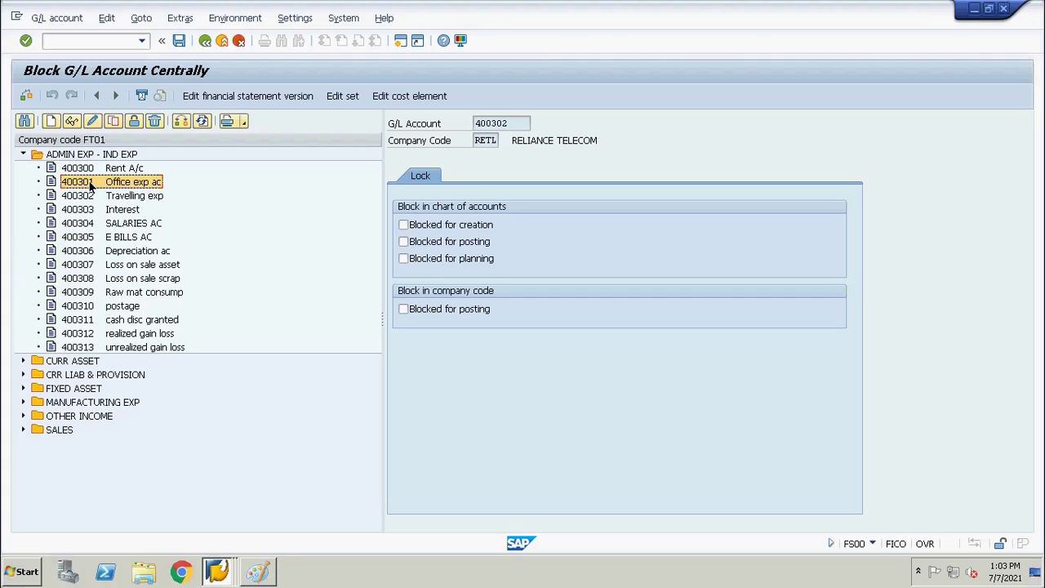
left_click(135, 121)
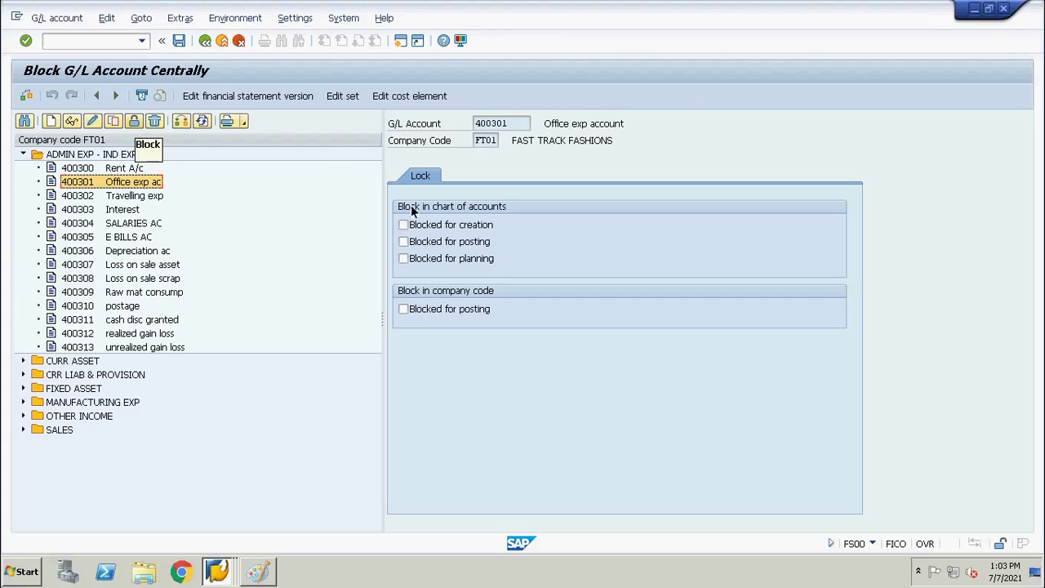
left_click(405, 226)
left_click(405, 242)
left_click(405, 259)
left_click(405, 310)
left_click(109, 141)
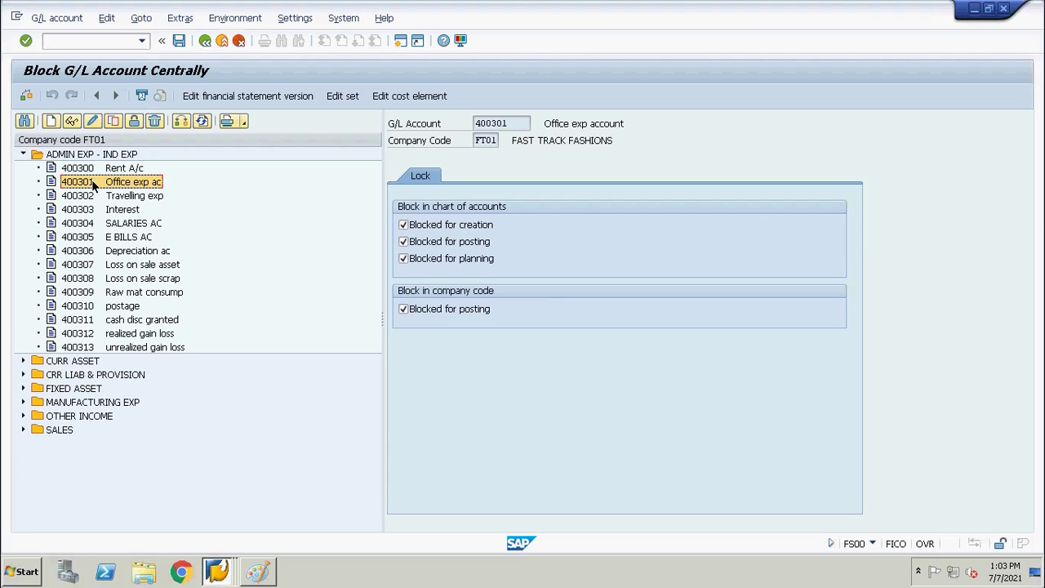
left_click(175, 45)
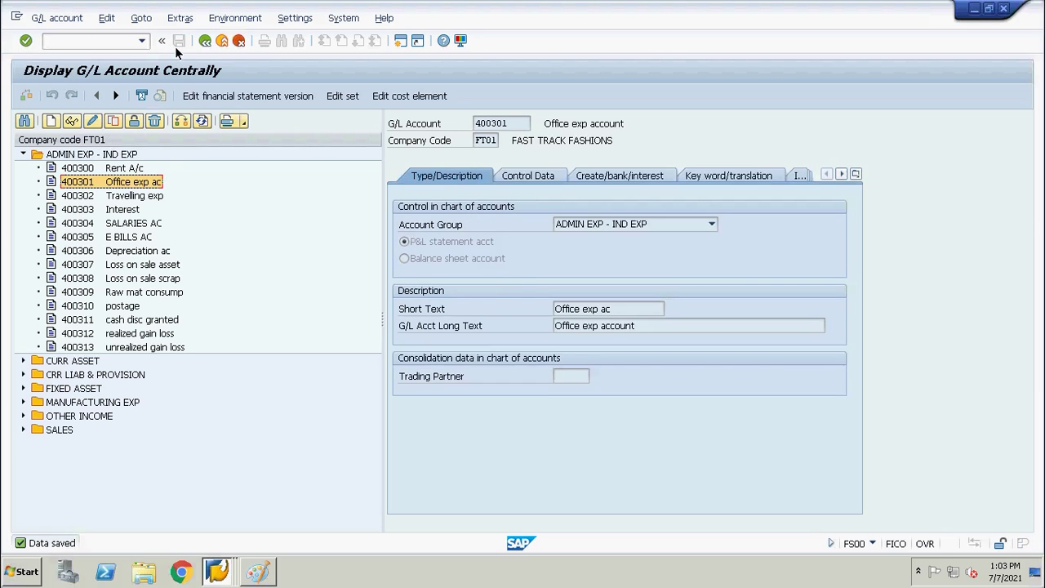
- Try to start an F-02 posting in company code FT01 with posting key 40 and account 400301
left_click(99, 42)
type("/nf-02")
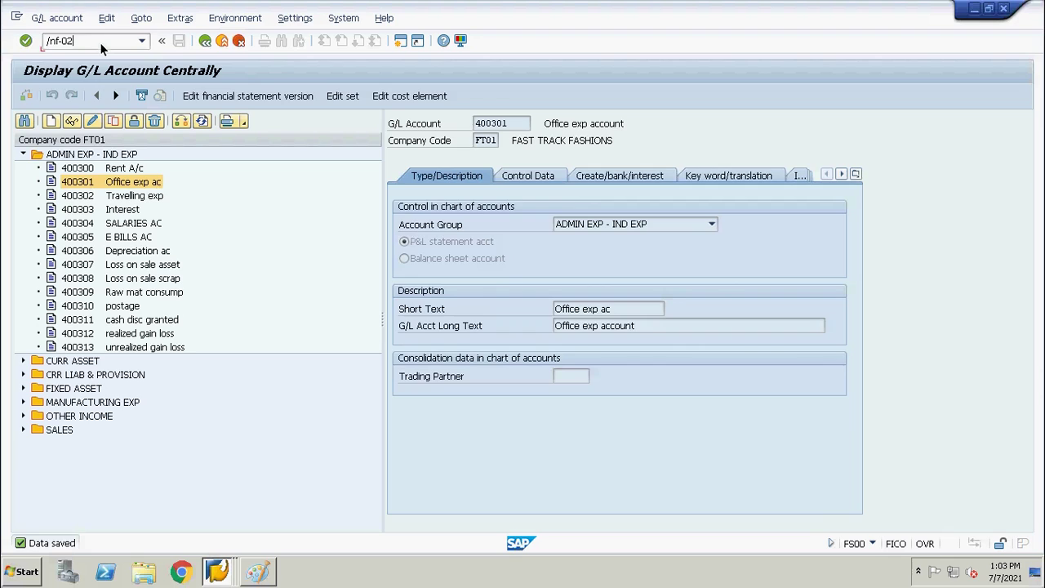
key("Return")
key("F4")
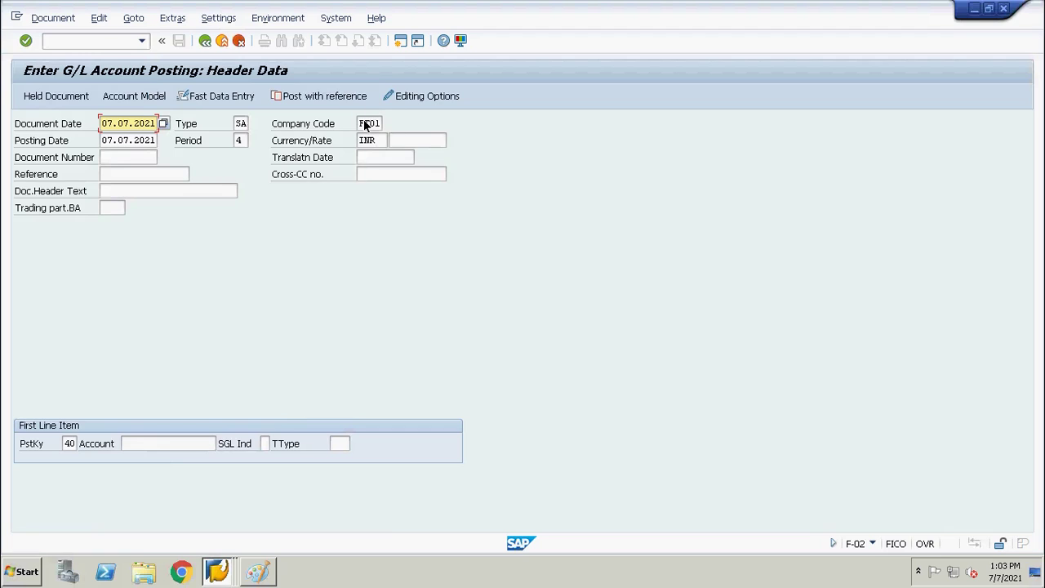
left_click(141, 444)
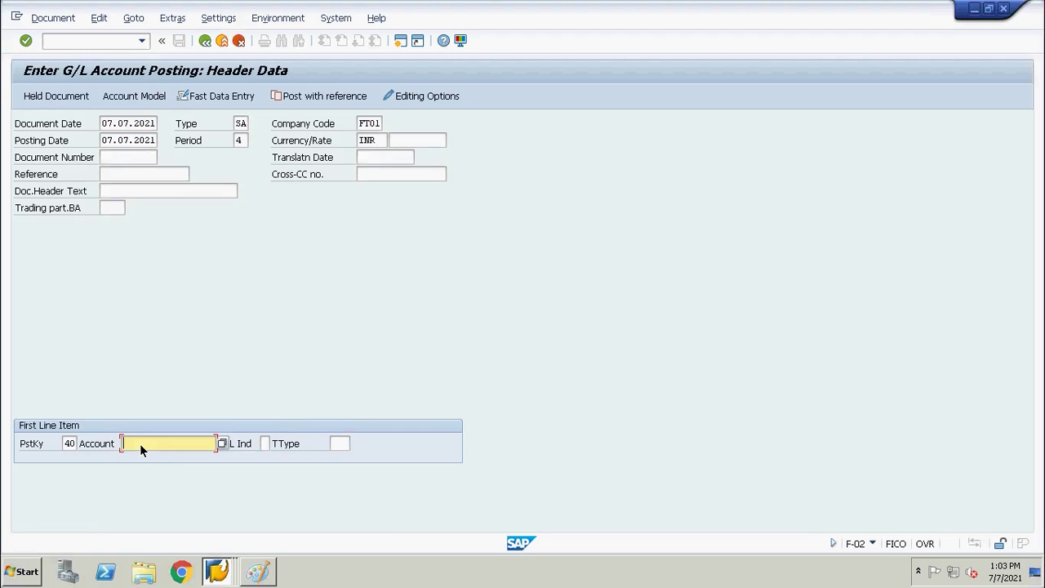
type("400301")
key("Return")
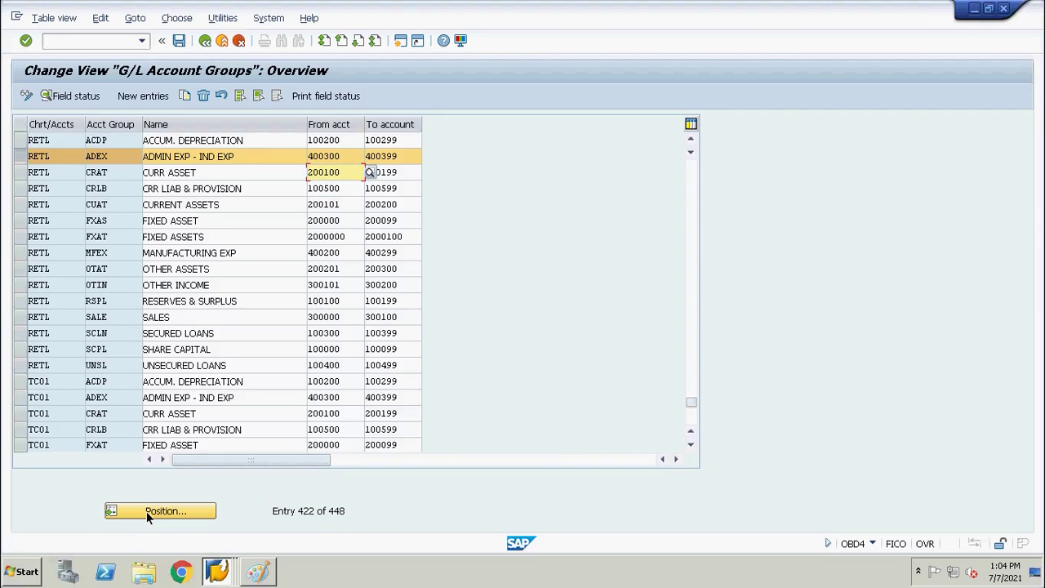
- Return to transaction FS00 and display account 400301 from the ADMIN EXP - IND EXP group of company code FT01
key("ctrl+slash")
type("/nfs00")
key("Return")
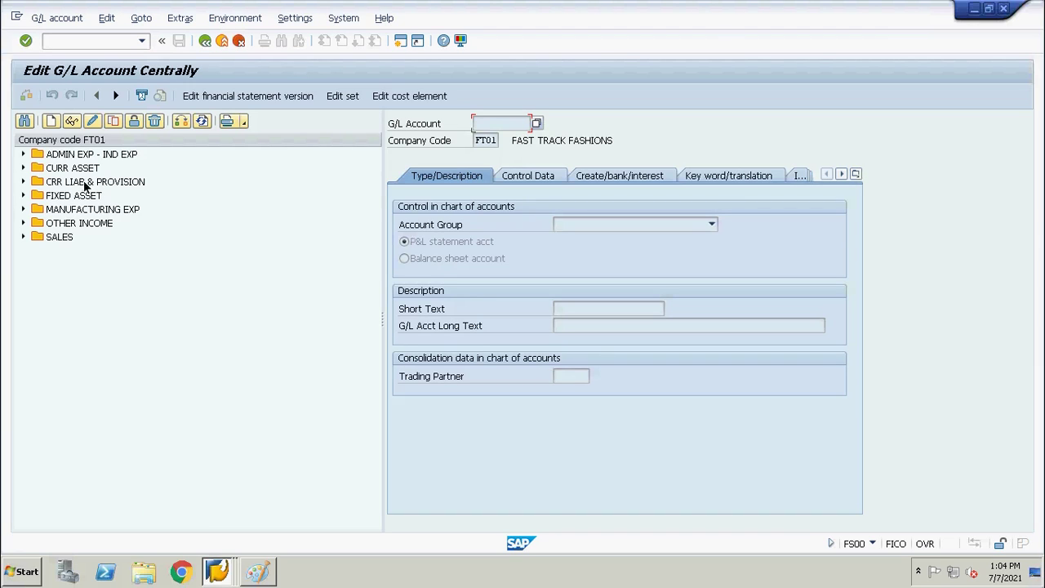
left_click(75, 158)
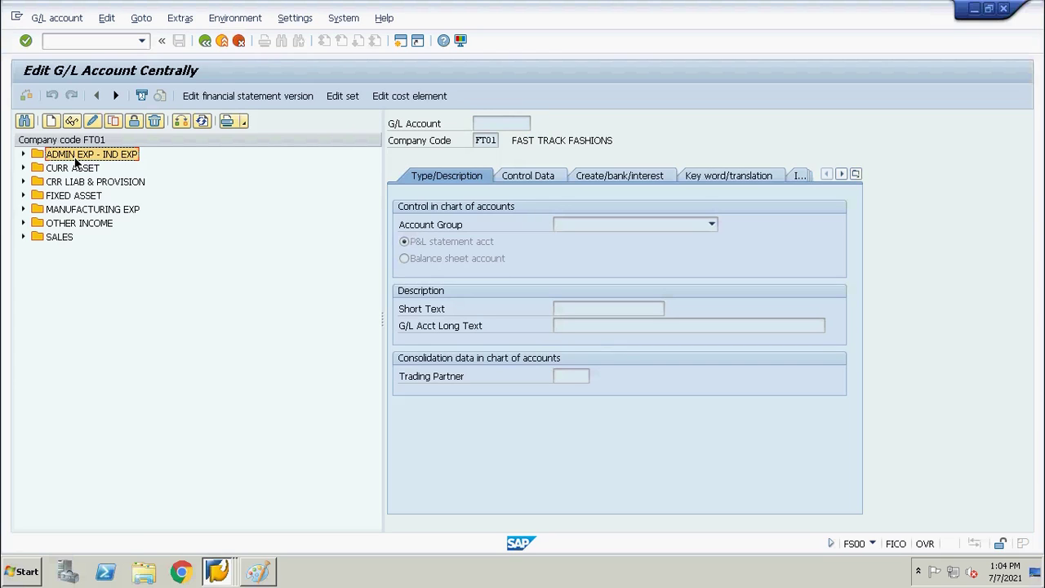
double_click(75, 159)
left_click(90, 182)
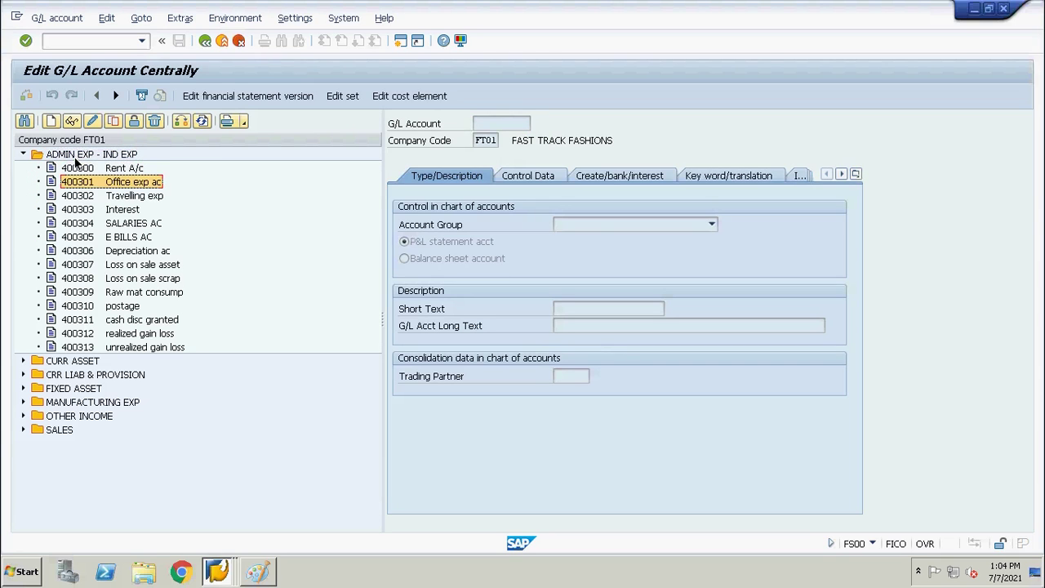
double_click(90, 183)
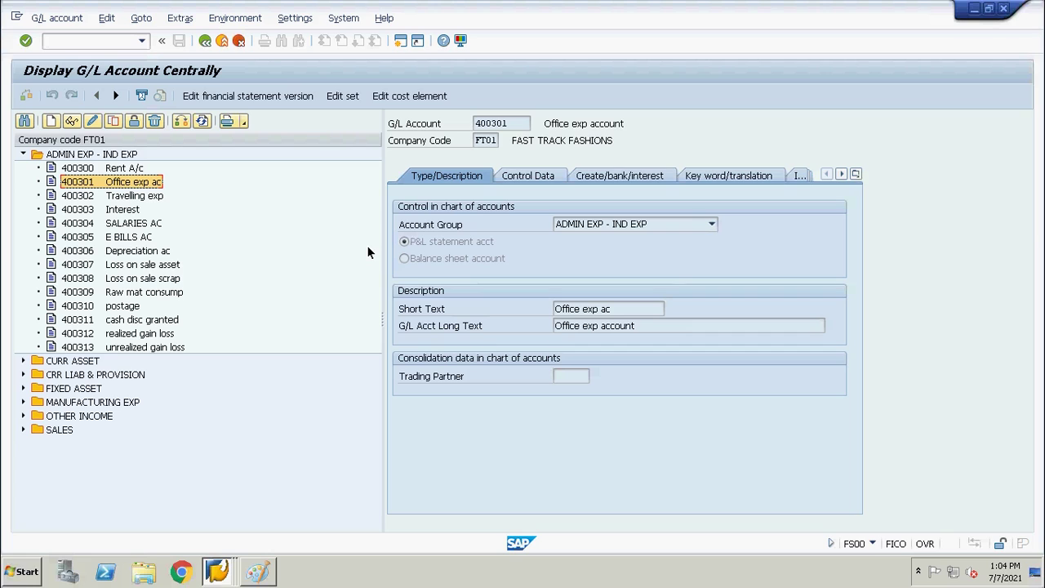
- Clear the creation, posting and planning blocks and the company code posting block of account 400301 without saving
left_click(129, 123)
left_click(403, 225)
left_click(416, 243)
left_click(419, 259)
left_click(408, 310)
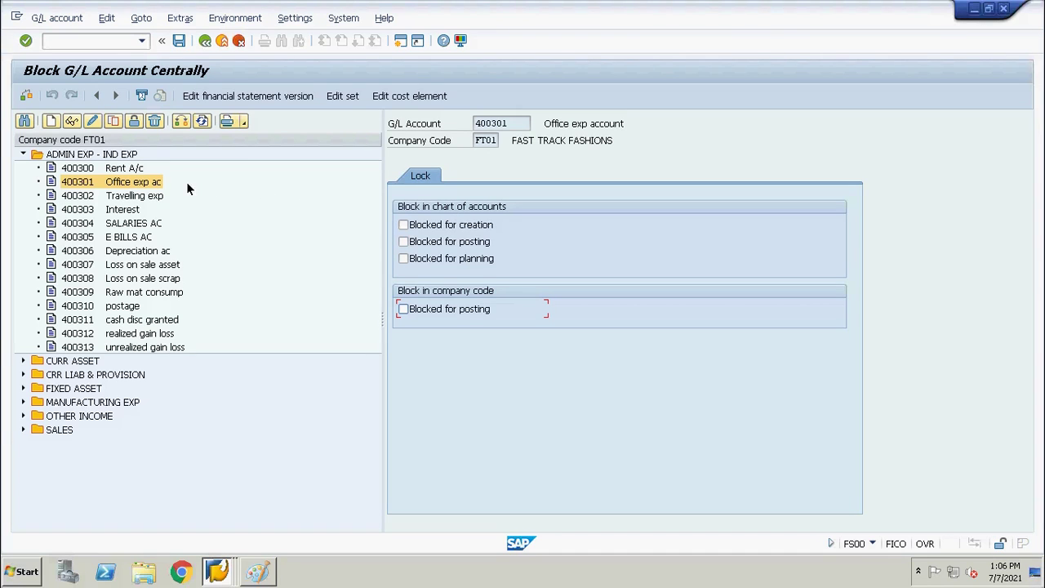
- Discard the unsaved block changes, and mark account 400301 for deletion in the chart of accounts and in the company code, saving the flags
left_click(90, 183)
left_click(156, 123)
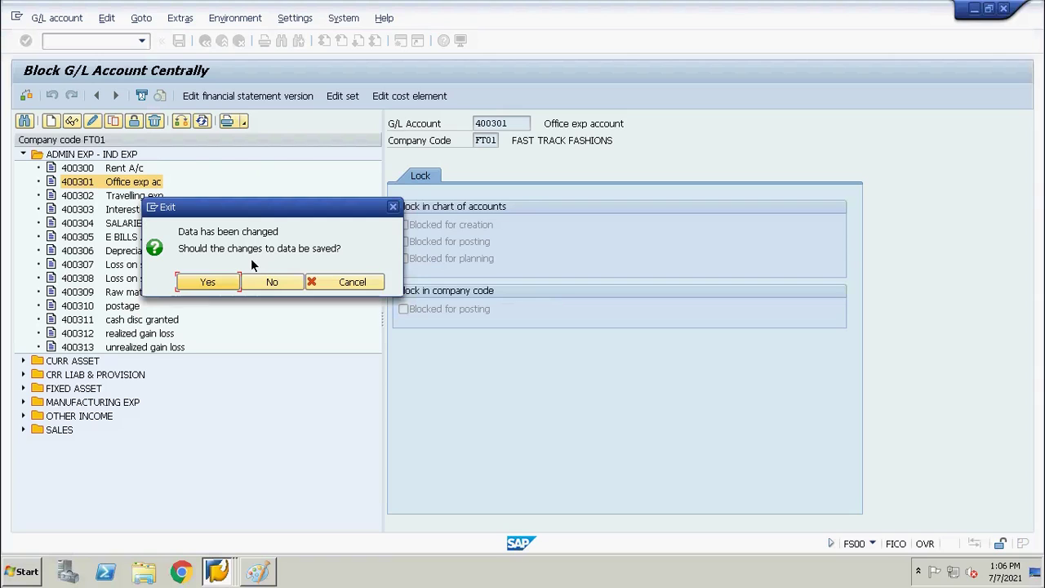
left_click(268, 283)
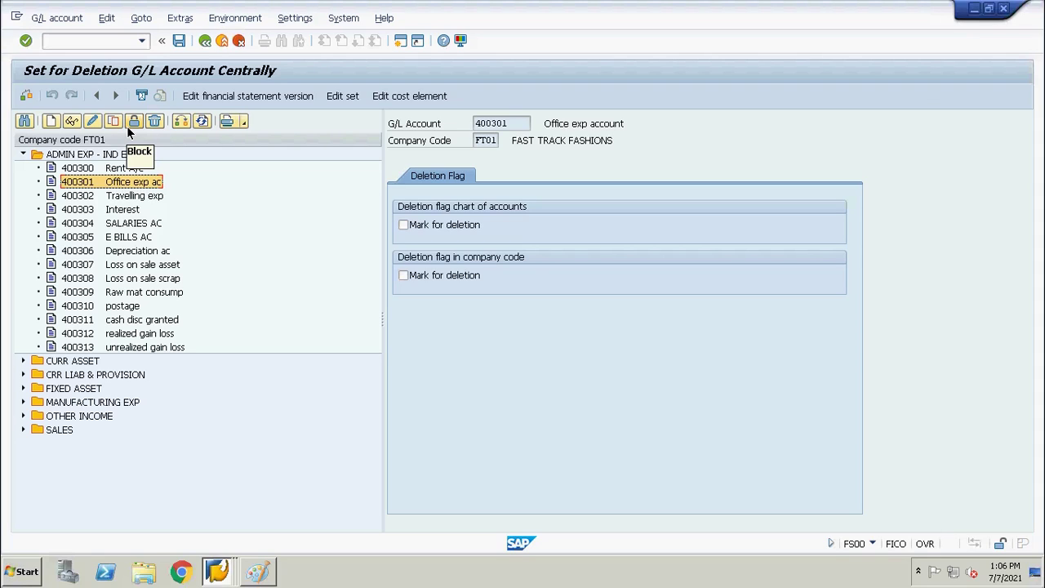
left_click(405, 226)
left_click(405, 275)
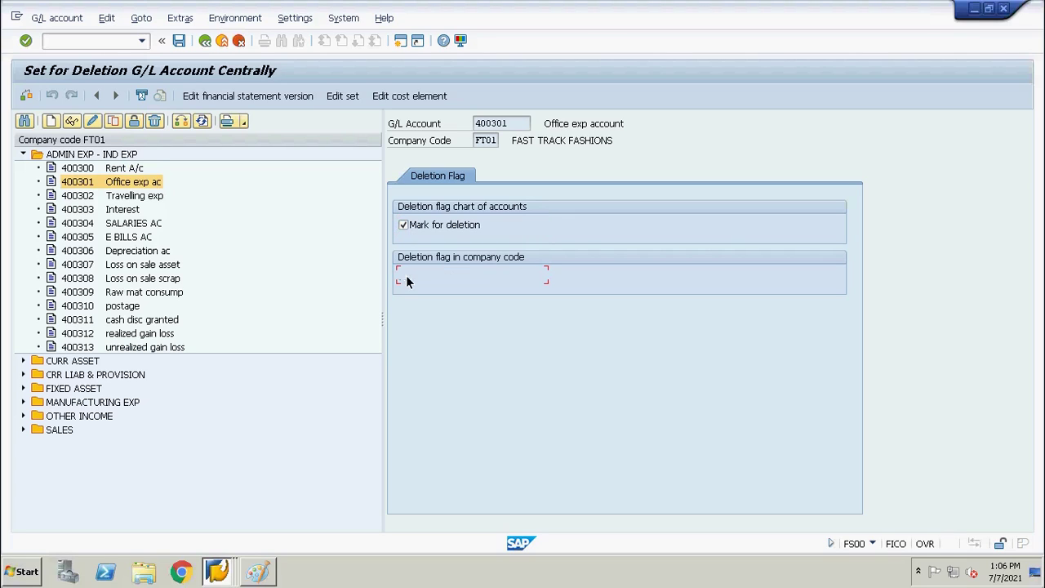
left_click(134, 122)
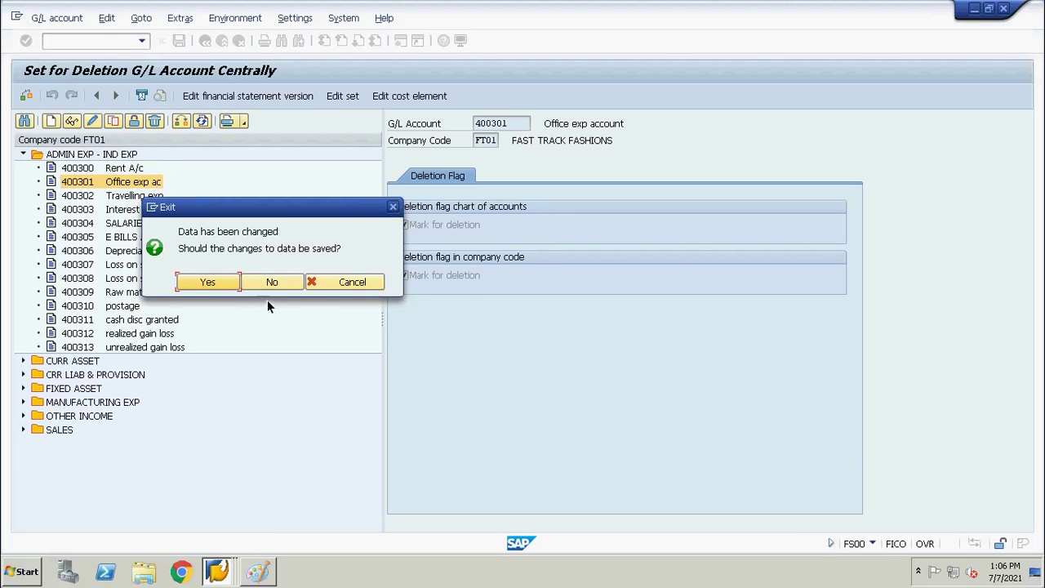
left_click(222, 284)
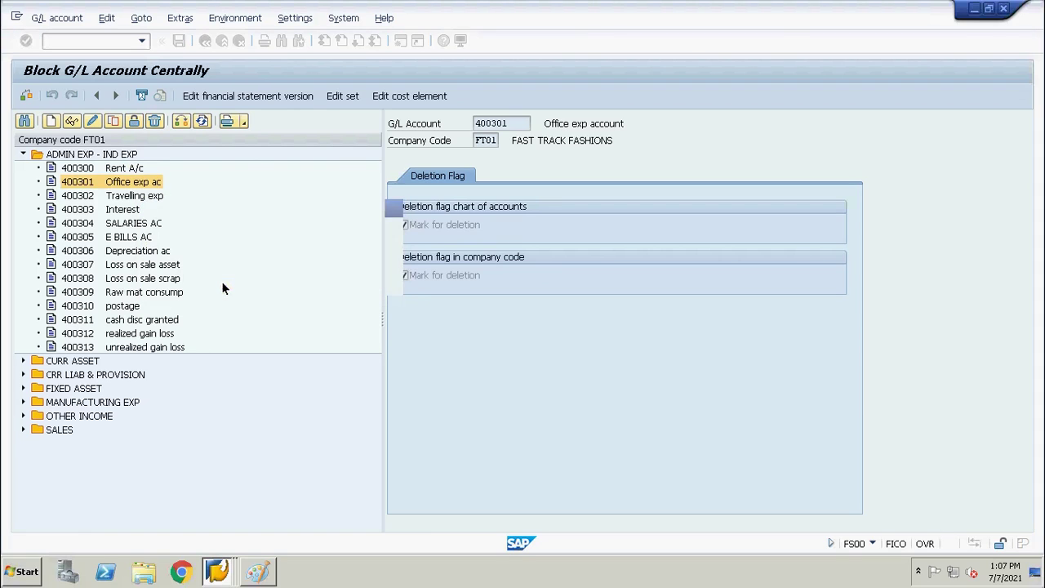
- Remove the chart of accounts blocks and the company code posting block from account 400301 and save
left_click(404, 225)
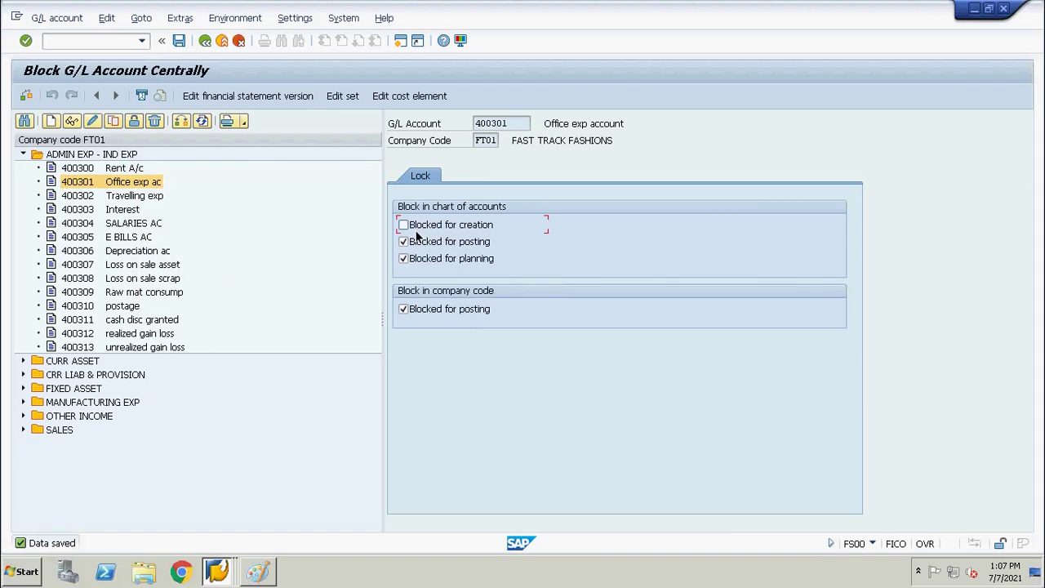
left_click(419, 259)
left_click(419, 316)
left_click(179, 41)
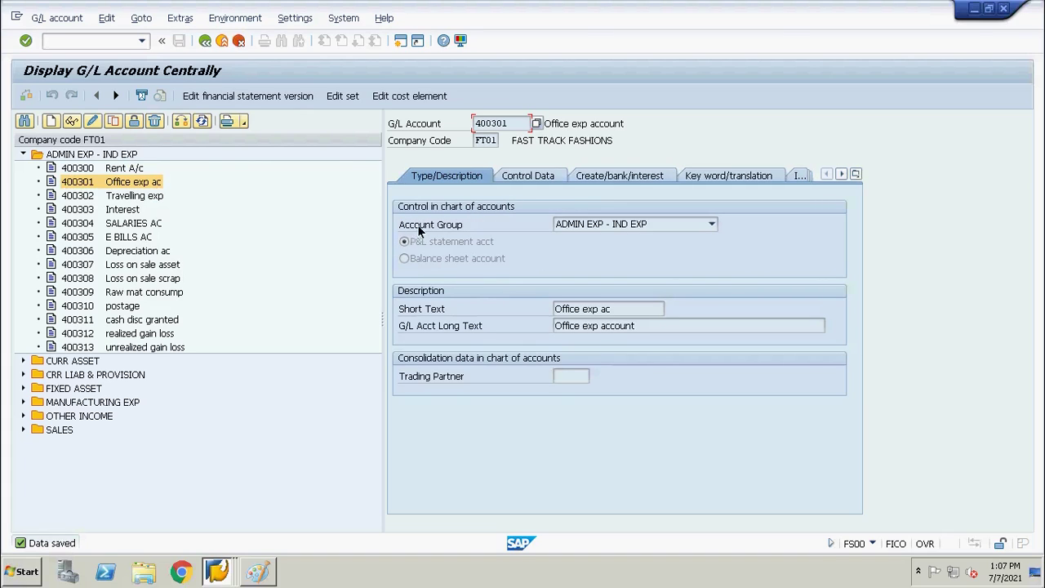
- Open the deletion flags of account 400301 in FT01, and restart transaction F-02 in the other session
left_click(155, 121)
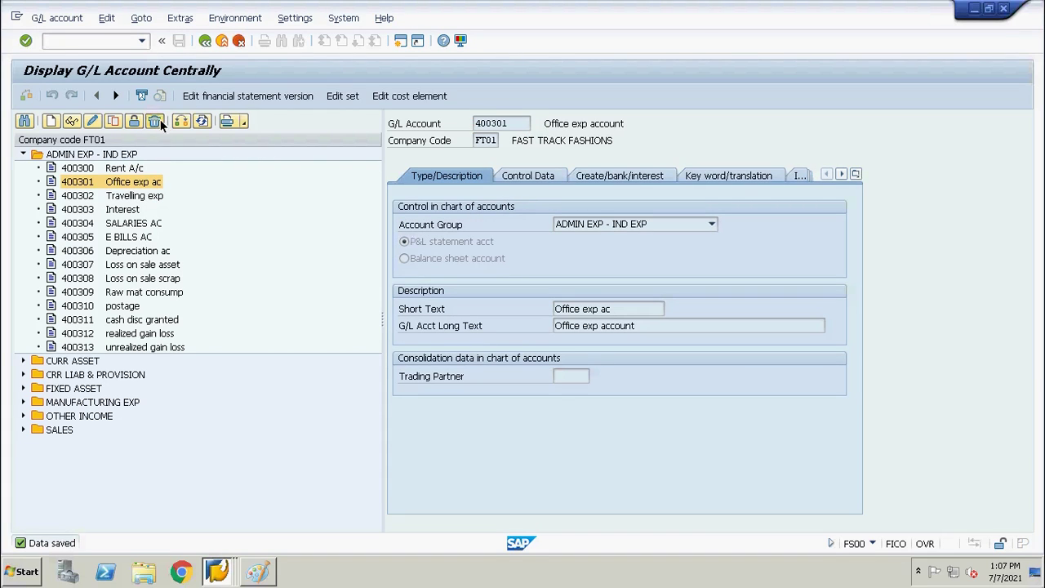
left_click(447, 225)
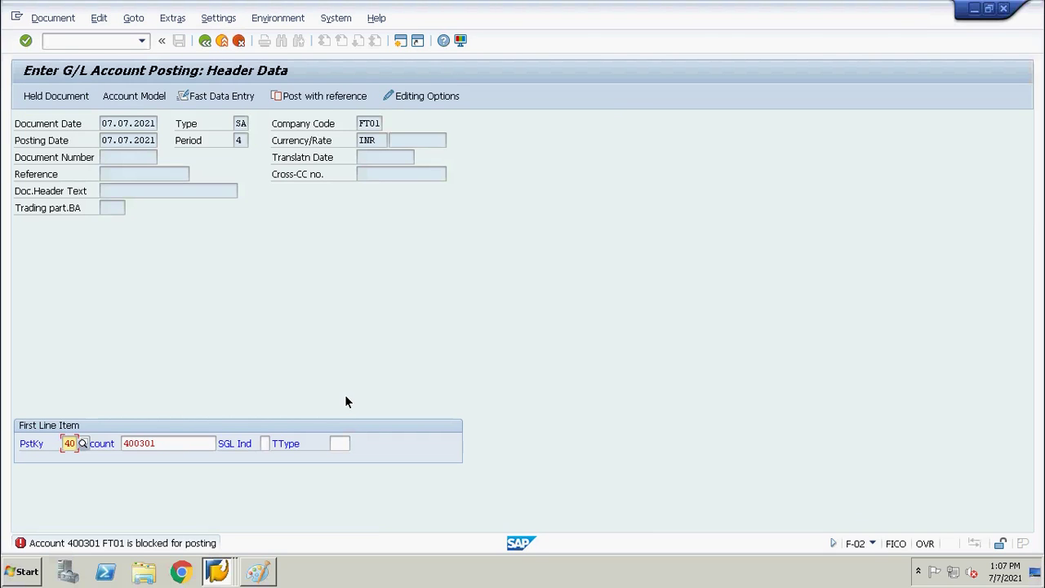
key("ctrl+slash")
type("/nf-02")
key("Return")
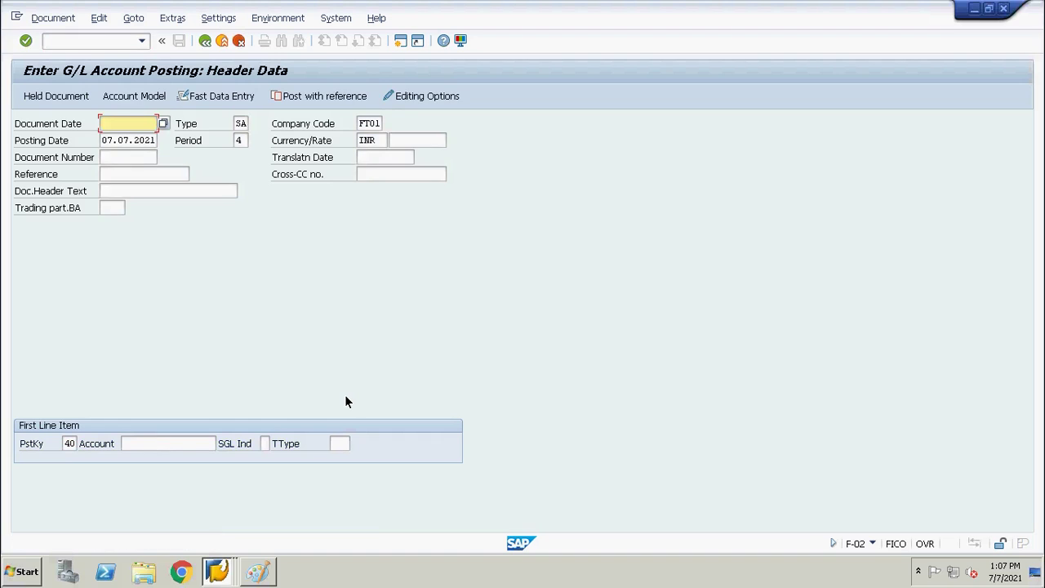
- Set the document date to 07.07.2021, enter account 400301 for the first line item and continue to its item details
key("F4")
key("Return")
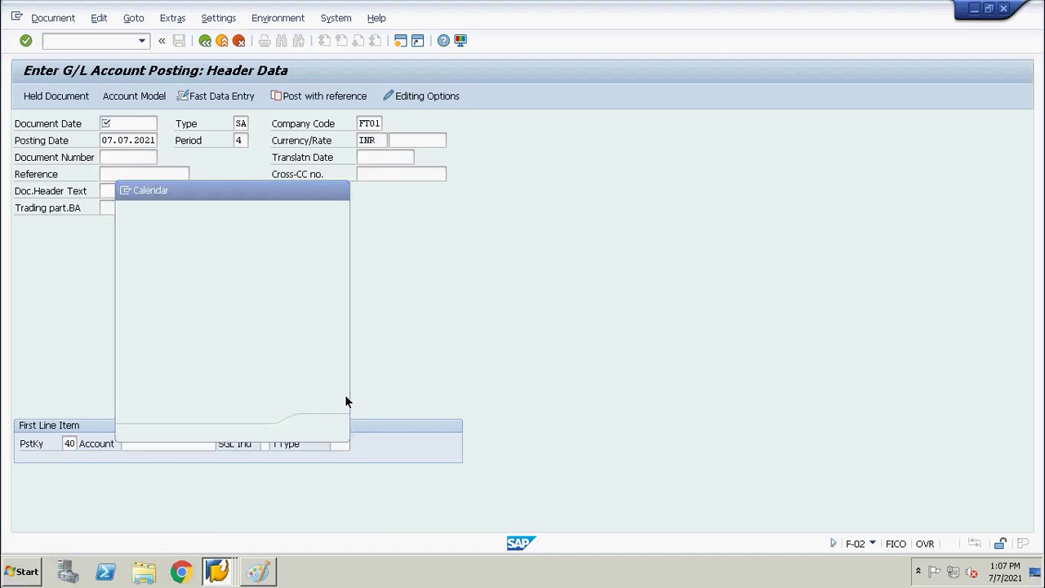
key("Return")
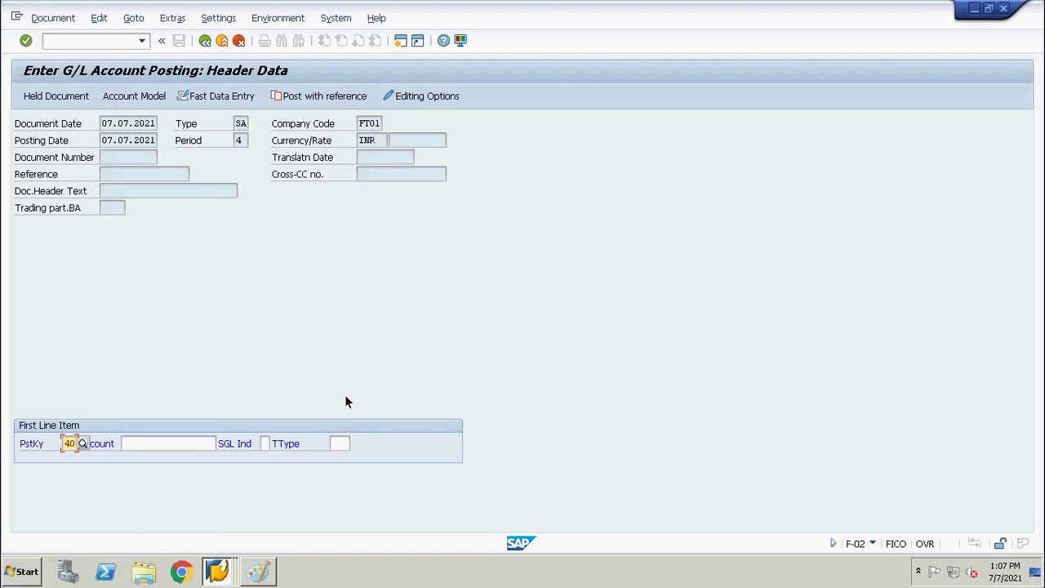
key("Return")
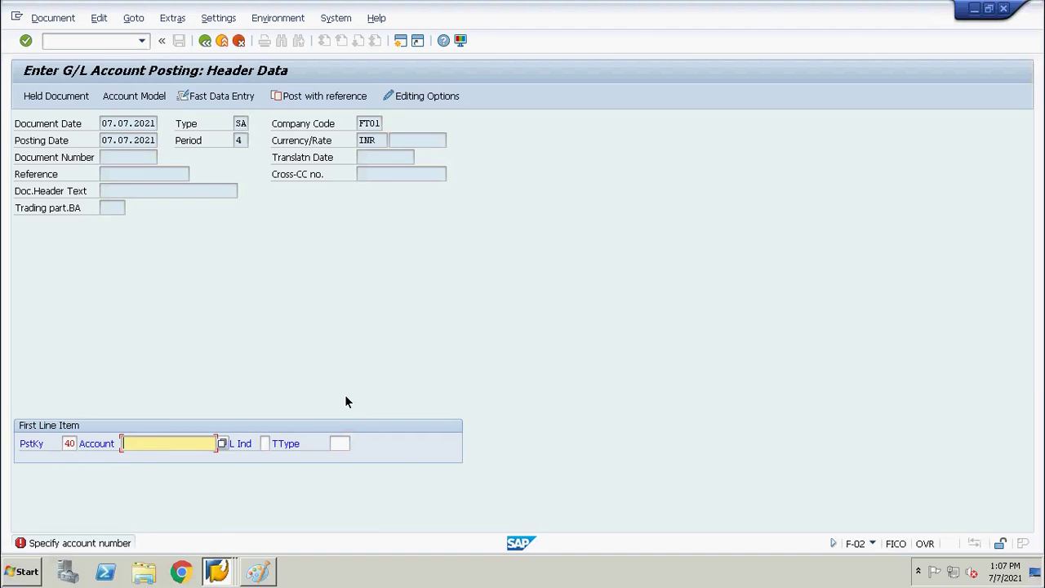
type("400301")
key("Return")
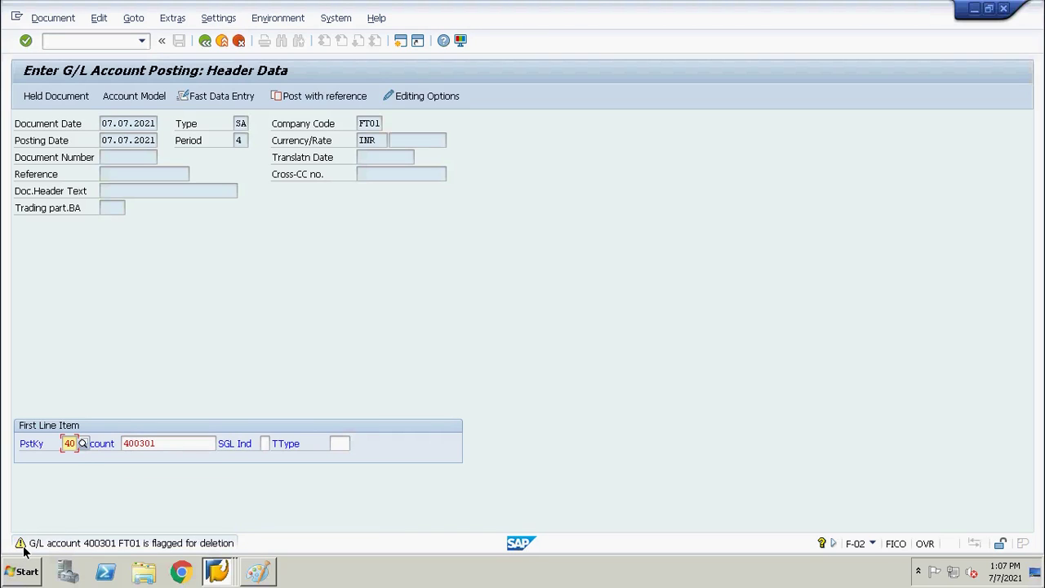
key("Return")
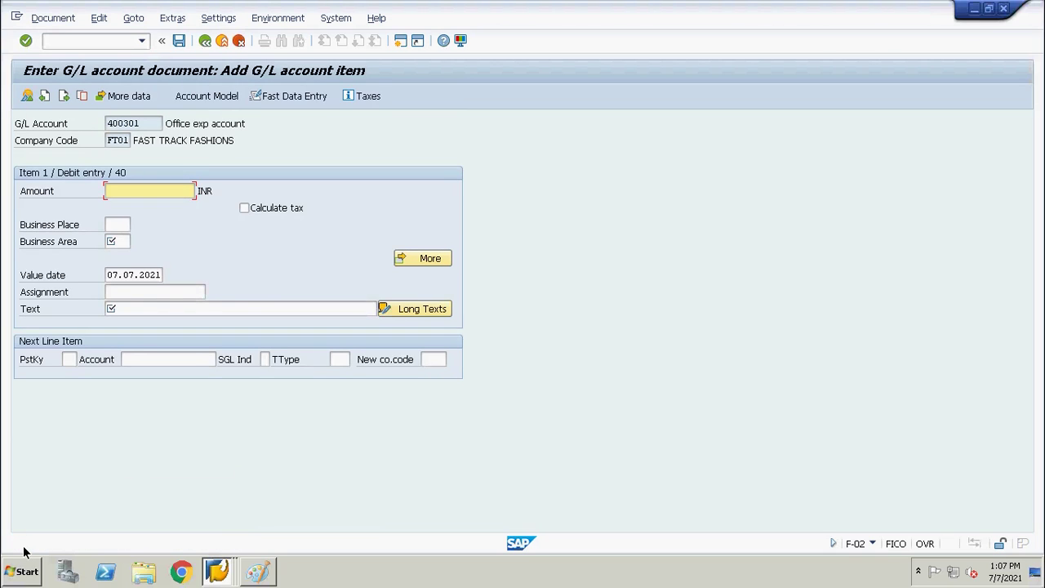
- Return to the FS00 session, clear account 400301's deletion flags in the chart of accounts and in the company code, and save
key("alt+Tab")
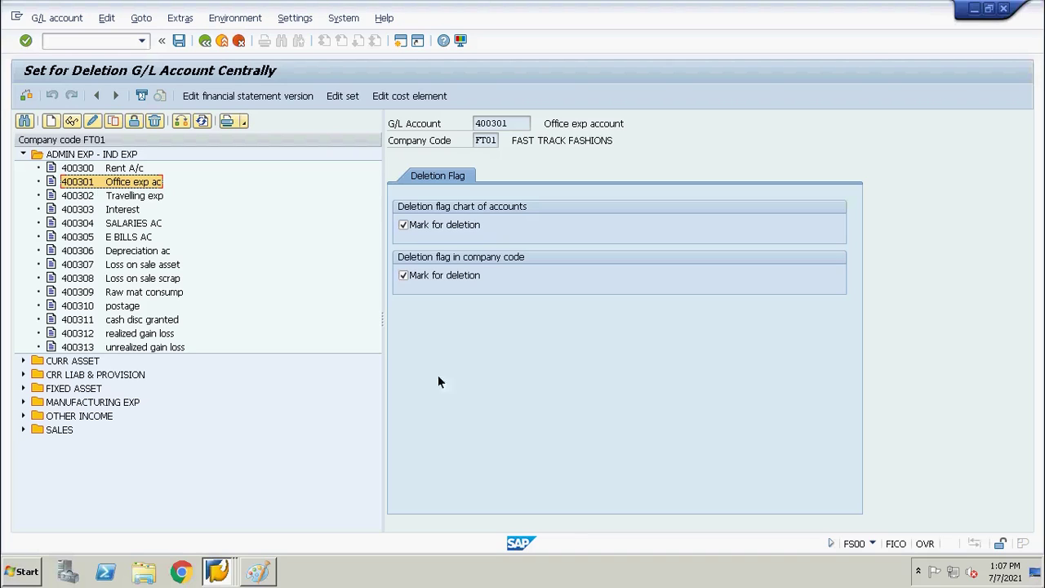
left_click(417, 227)
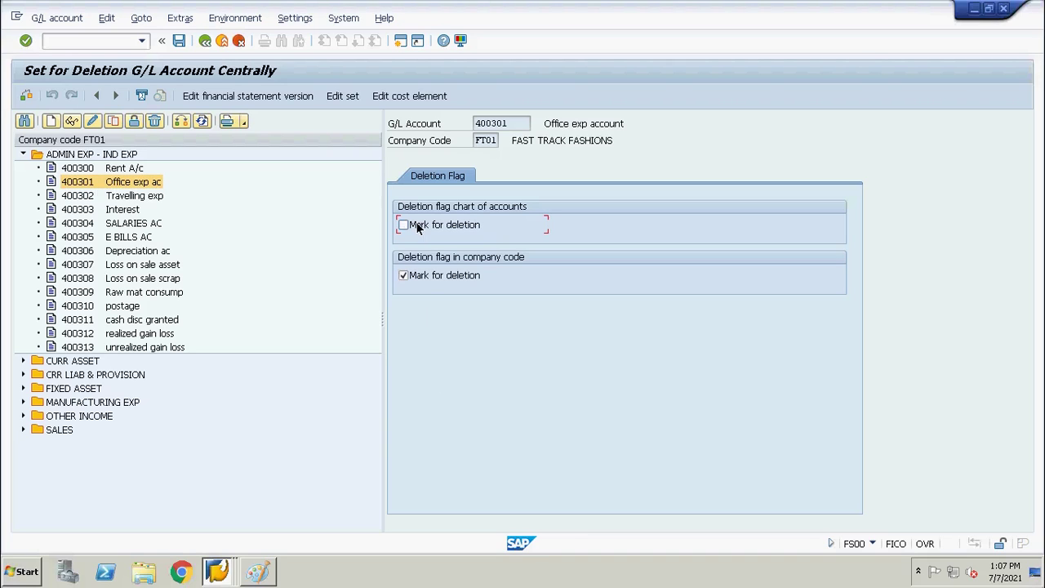
left_click(413, 276)
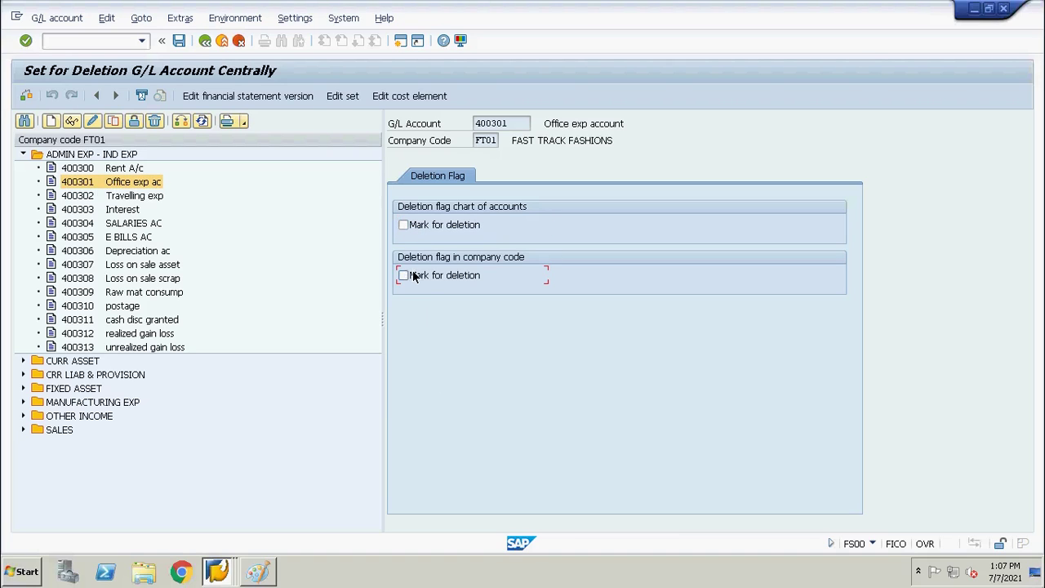
left_click(179, 41)
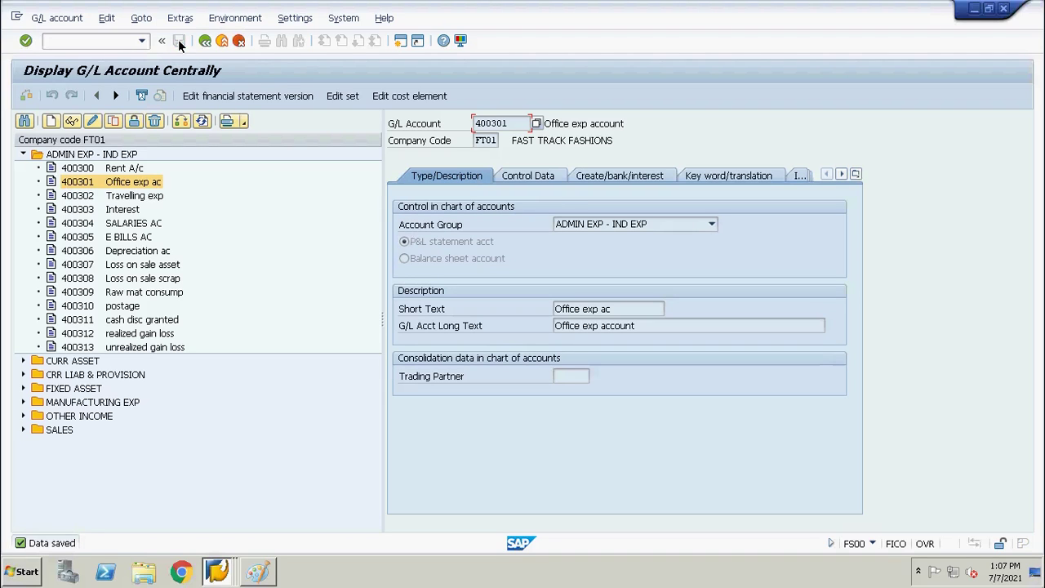
- Change the company code of the G/L account list to RETL
left_click(183, 121)
type("ret")
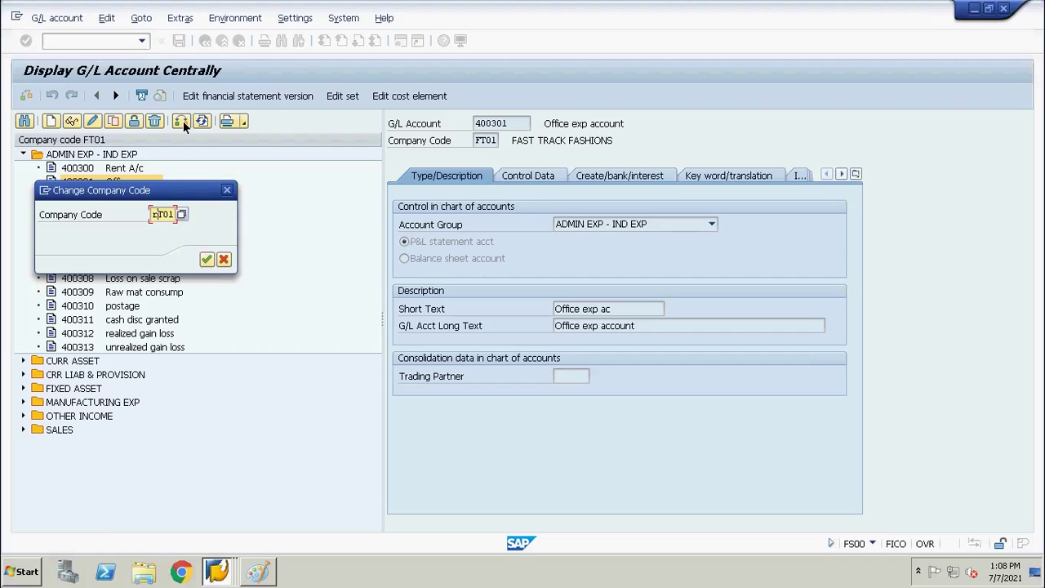
type("l")
key("Return")
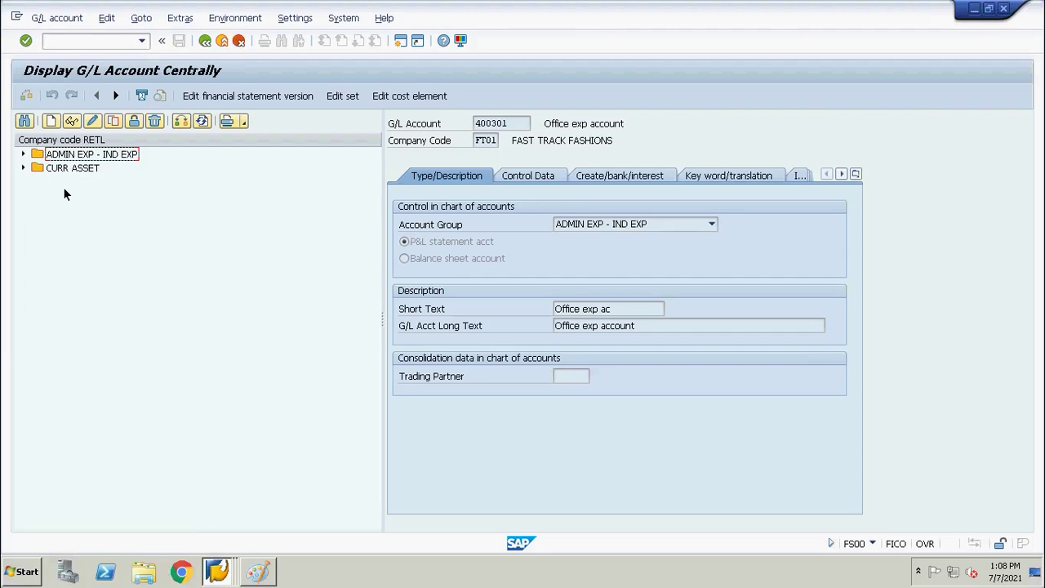
- Expand the ADMIN EXP - IND EXP and CURR ASSET account groups of company code RETL
key("Right")
key("Down")
key("Down")
key("Down")
key("Down")
key("Right")
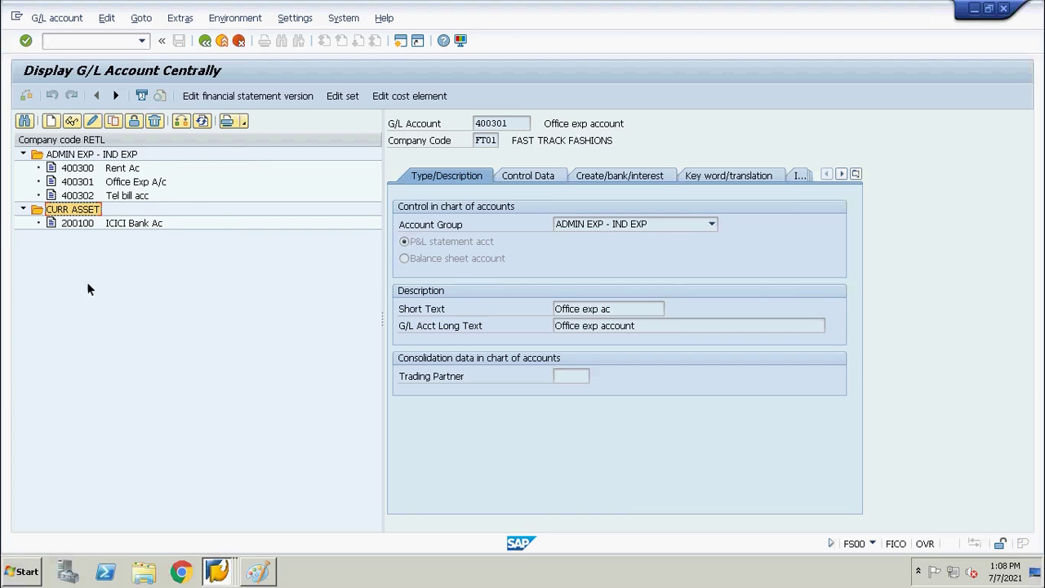
- Search the RETL account list for account 400301, moving the Find dialog clear of the list
left_click(24, 121)
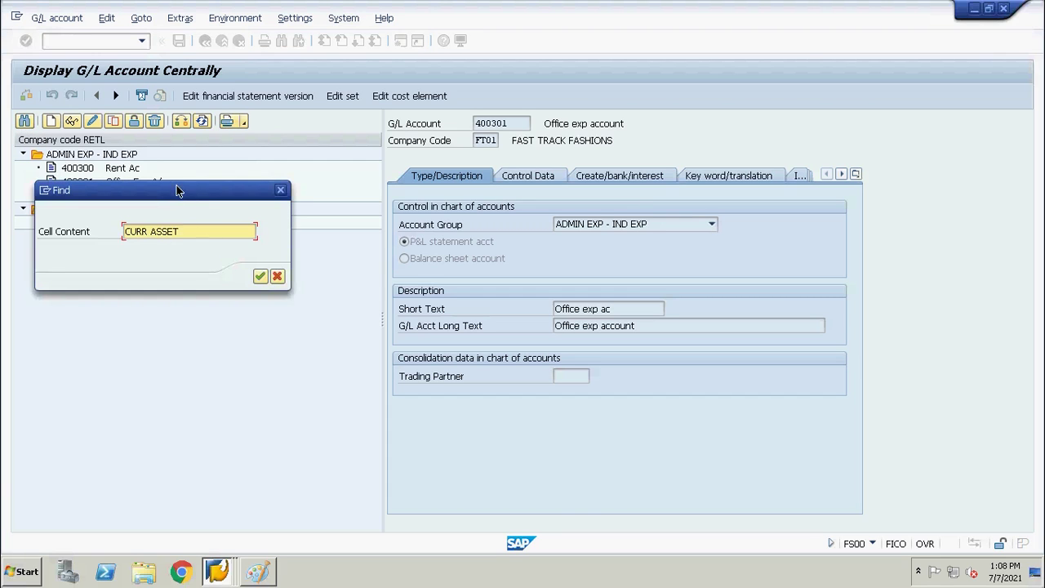
left_click_drag(177, 190, 520, 190)
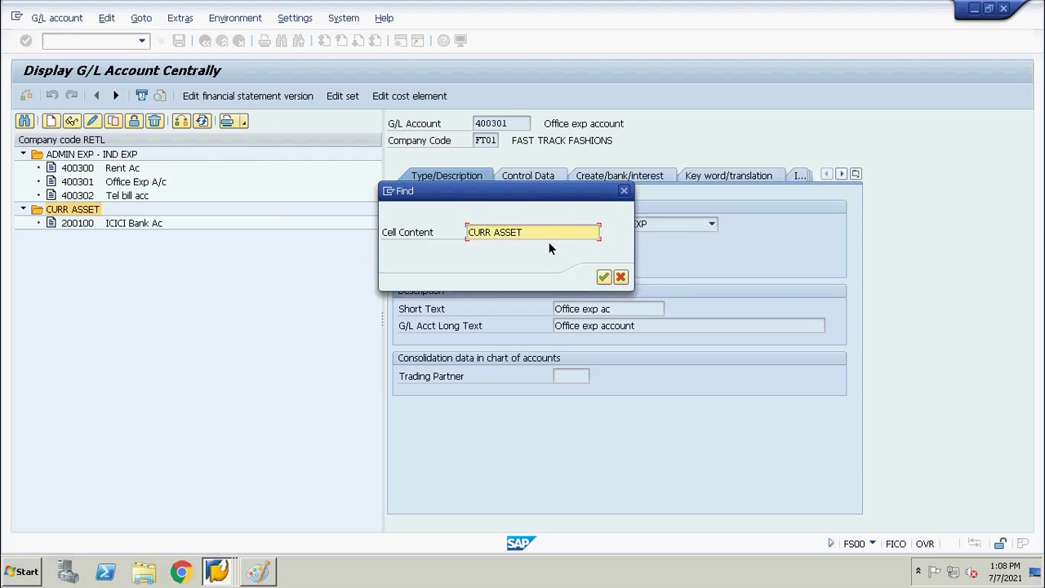
key("BackSpace")
key("BackSpace")
key("BackSpace")
key("BackSpace")
key("BackSpace")
key("BackSpace")
key("BackSpace")
key("BackSpace")
key("BackSpace")
key("BackSpace")
type("400301")
key("Return")
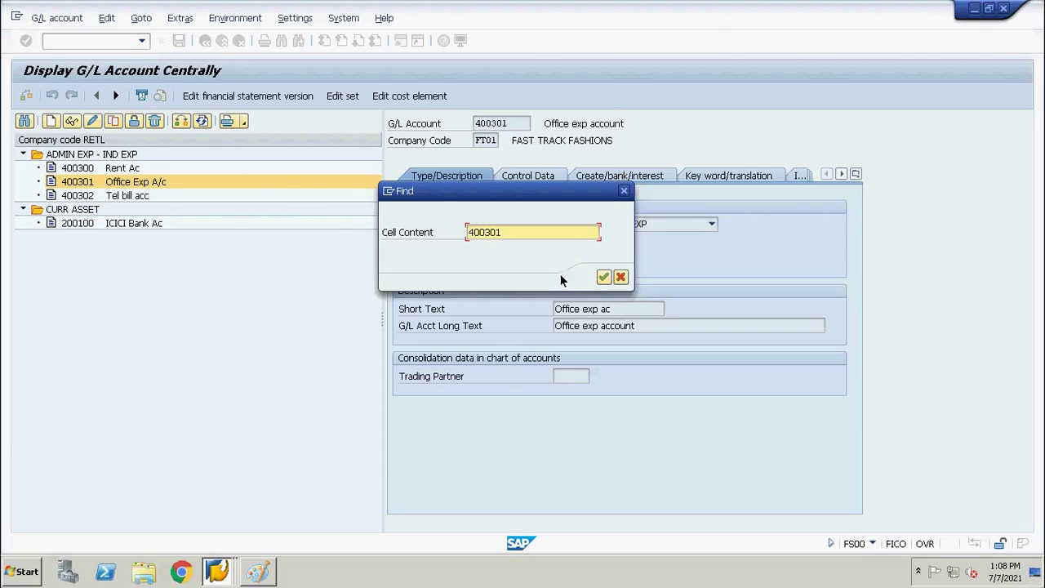
- Search the RETL account list for account 200100
key("BackSpace")
key("BackSpace")
key("BackSpace")
key("BackSpace")
key("BackSpace")
key("BackSpace")
type("200100")
key("Return")
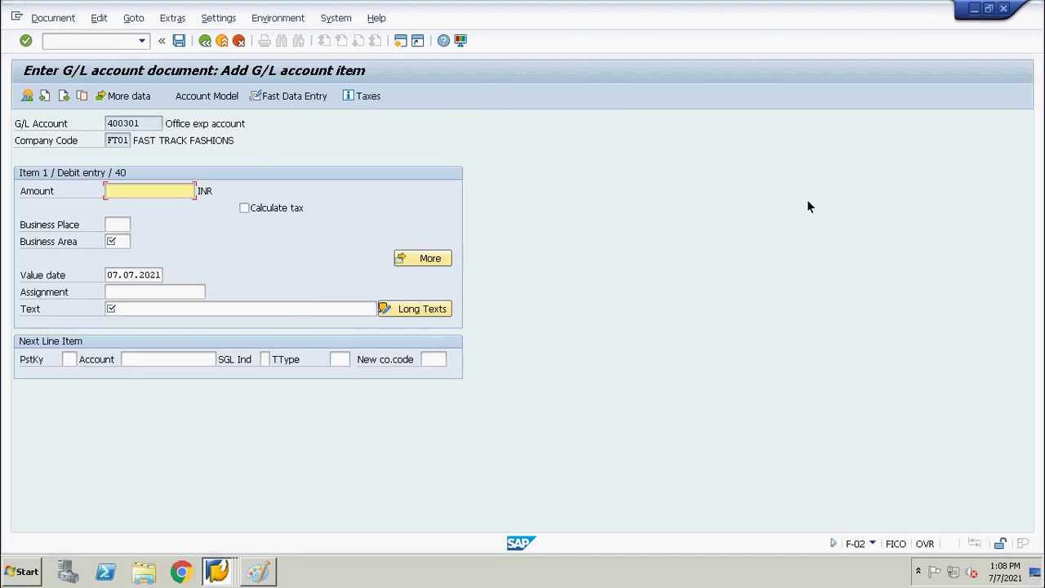
- Switch to the Paint window with the chart of accounts diagram
key("alt+Tab")
key("alt+Tab")
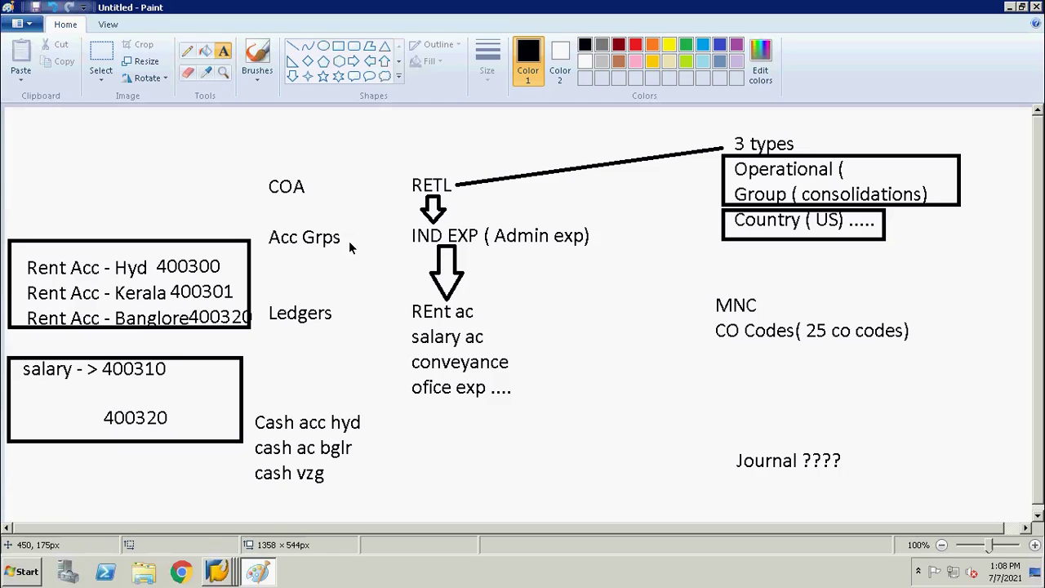
mouse_move(688, 12)
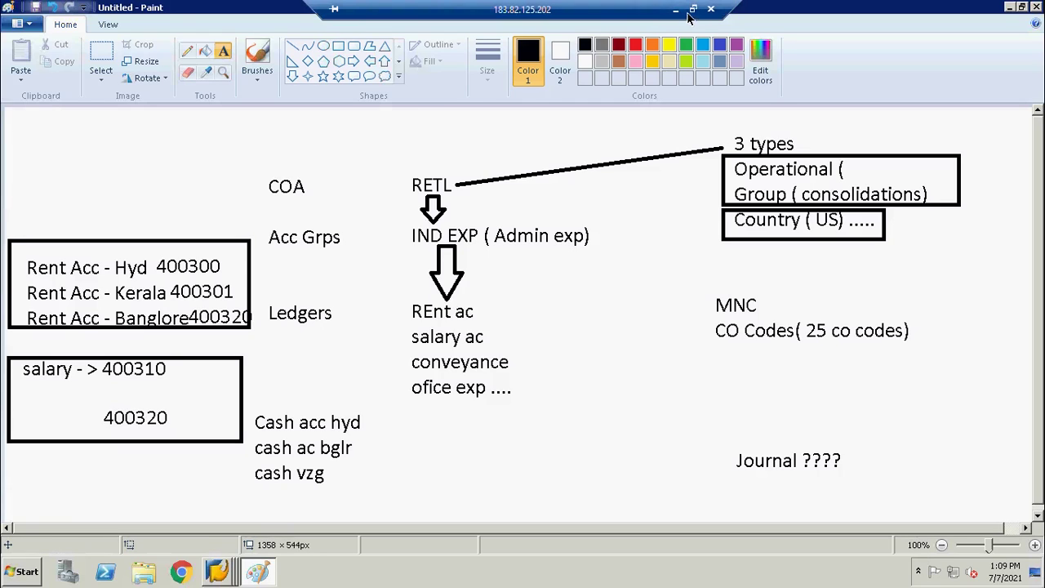